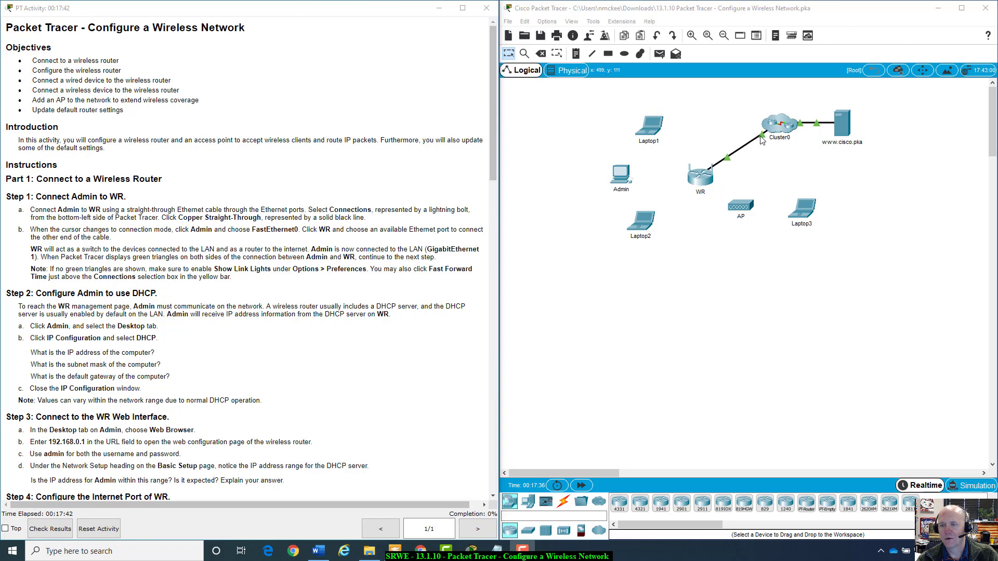
Try WR's locked configuration, then open the AP's settings and clear its display name.
{"action": "left_click", "coordinate": [699, 180]}
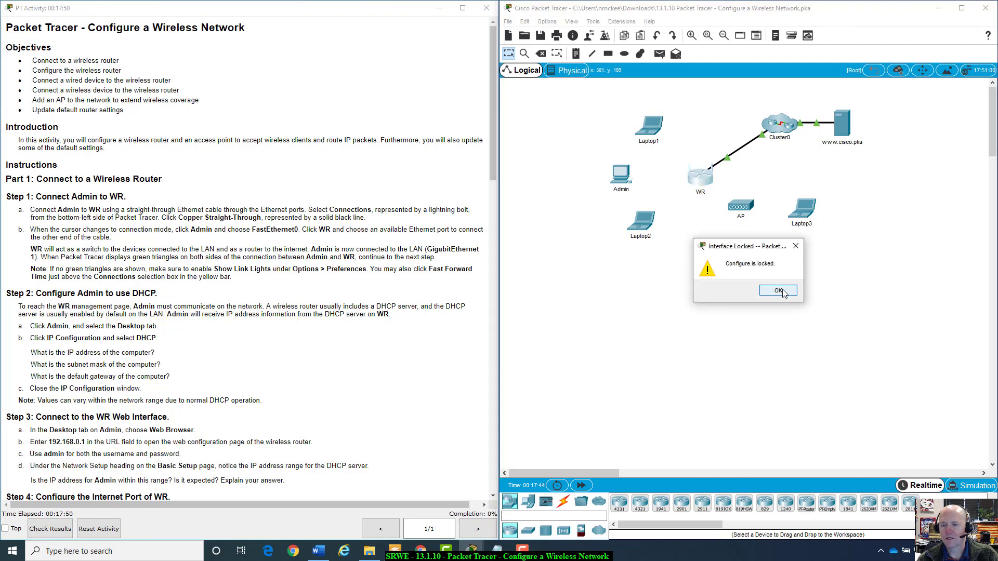
{"action": "left_click", "coordinate": [778, 291]}
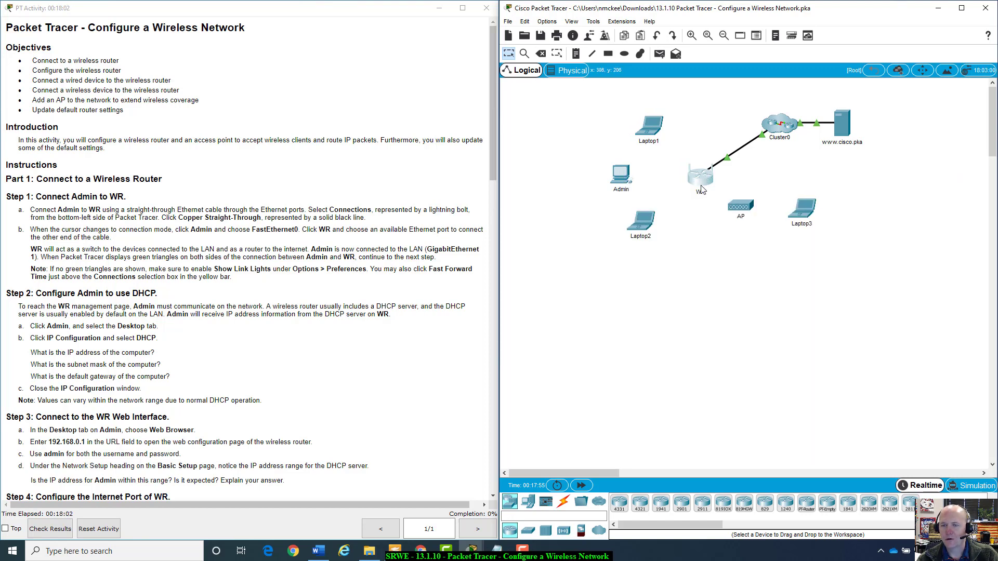
{"action": "mouse_move", "coordinate": [701, 182]}
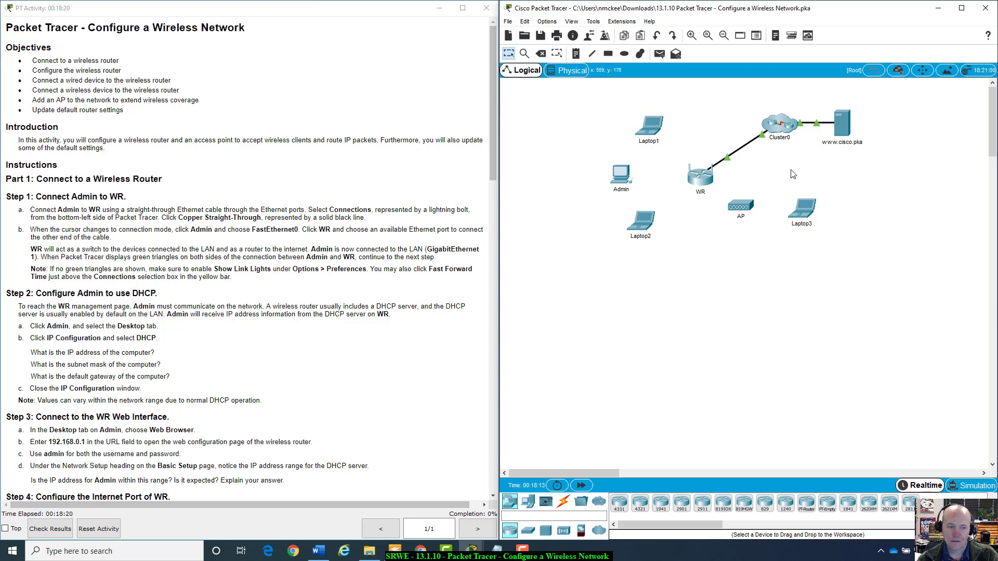
{"action": "left_click", "coordinate": [738, 206]}
{"action": "left_click_drag", "start_coordinate": [582, 118], "coordinate": [747, 243]}
{"action": "left_click_drag", "start_coordinate": [689, 259], "coordinate": [680, 238]}
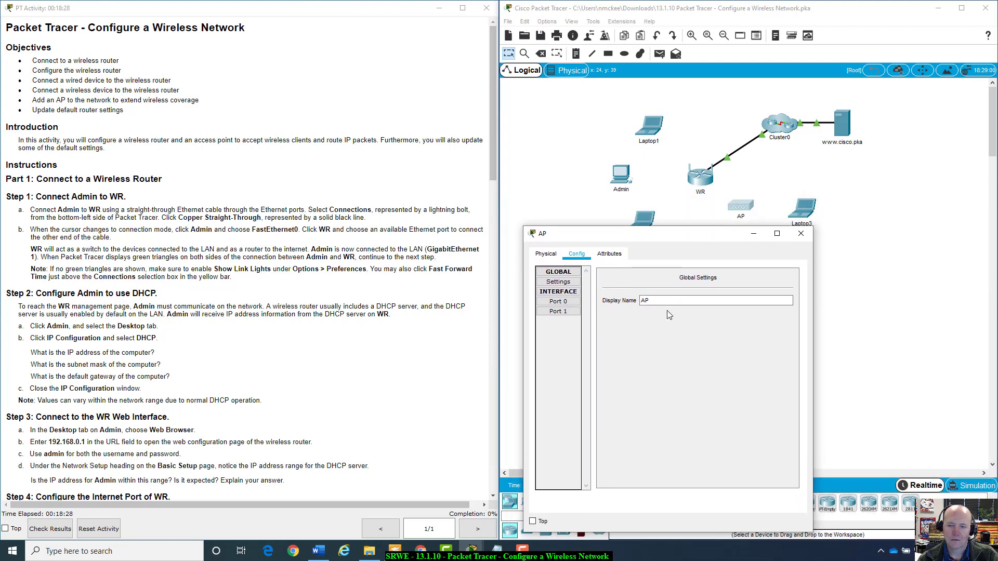
{"action": "left_click_drag", "start_coordinate": [669, 299], "coordinate": [643, 300]}
{"action": "key", "text": "BackSpace"}
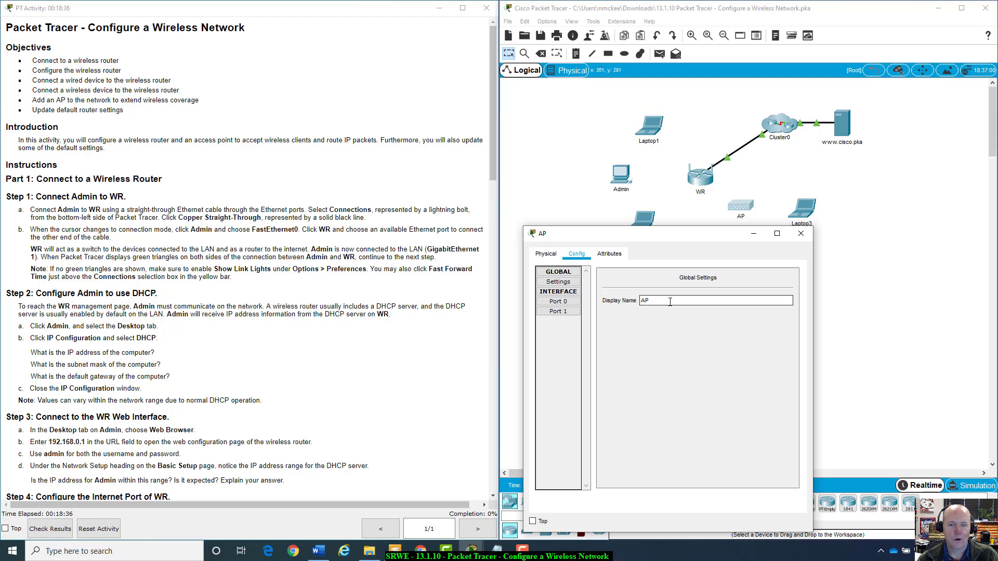
Review the AP's Port 0 and wireless Port 1 settings, then close its window.
{"action": "left_click", "coordinate": [564, 302]}
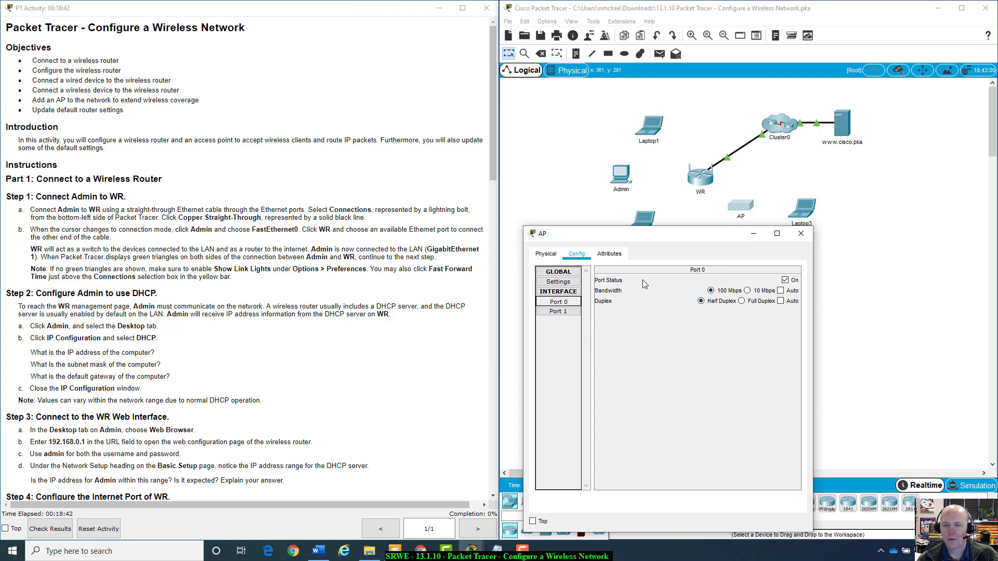
{"action": "left_click", "coordinate": [561, 311]}
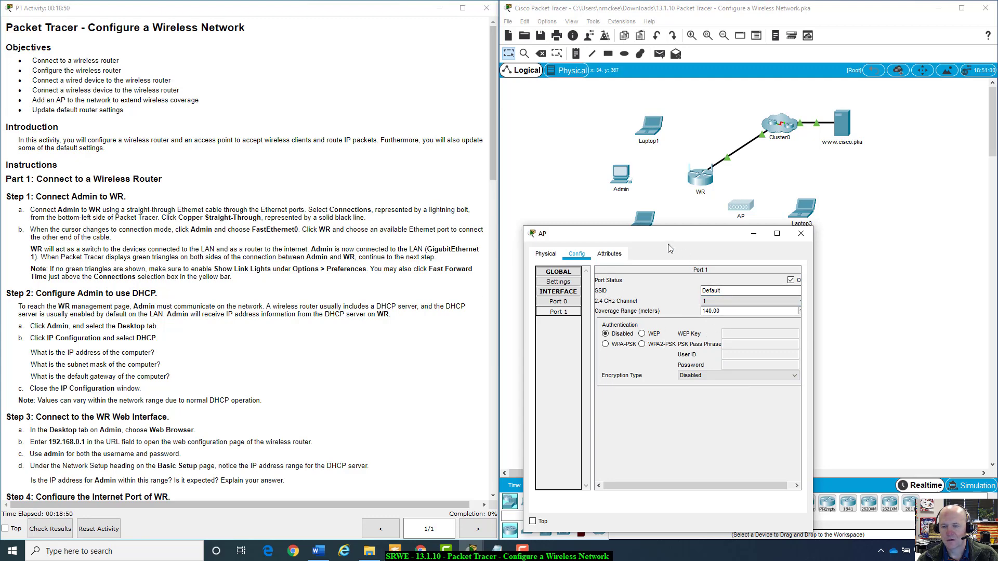
{"action": "mouse_move", "coordinate": [668, 245]}
{"action": "left_mouse_down"}
{"action": "mouse_move", "coordinate": [677, 255]}
{"action": "mouse_move", "coordinate": [666, 255]}
{"action": "left_mouse_up"}
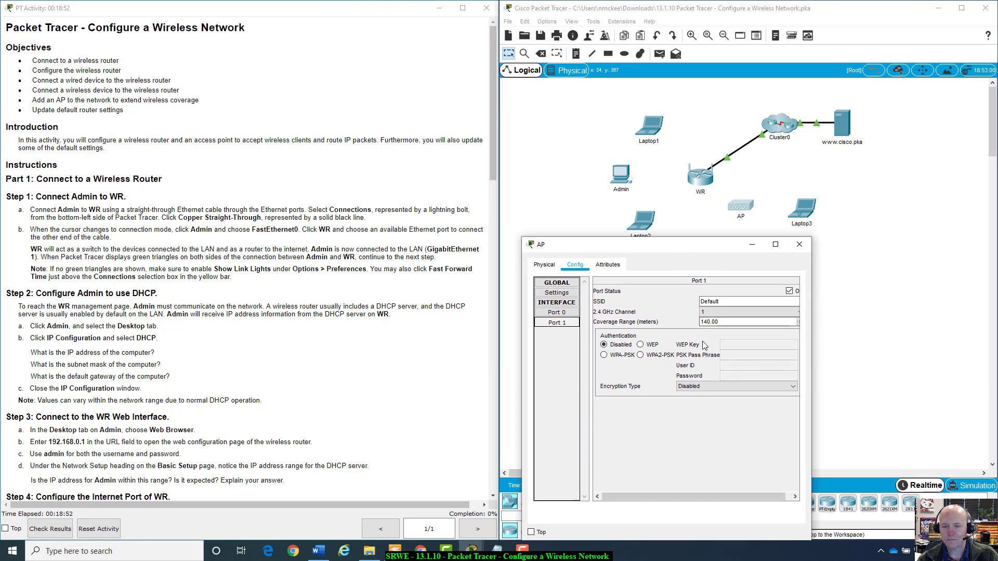
{"action": "left_click", "coordinate": [799, 244]}
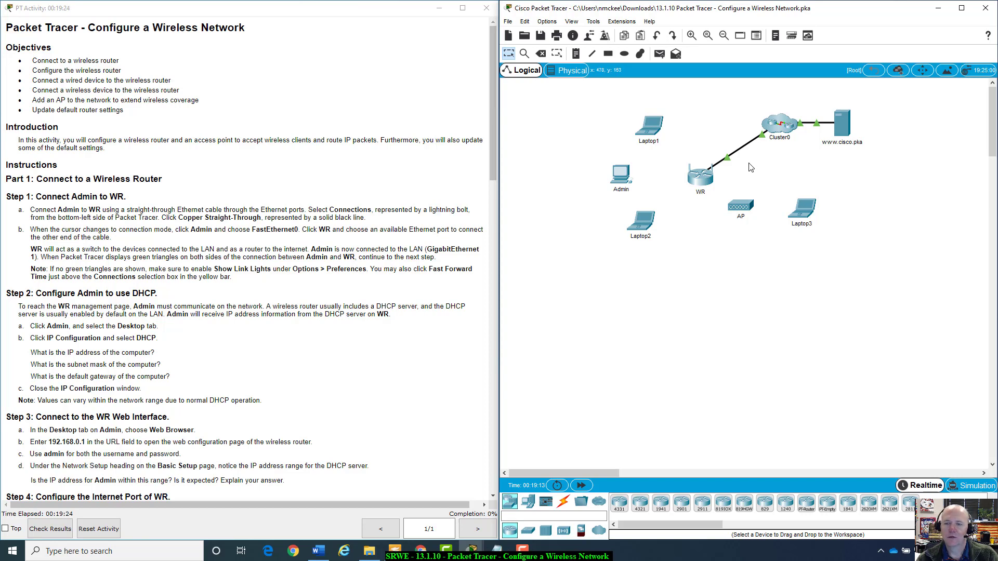
Cable Admin's FastEthernet0 to WR's GigabitEthernet 1 with copper straight-through, then fast-forward time.
{"action": "mouse_move", "coordinate": [689, 179]}
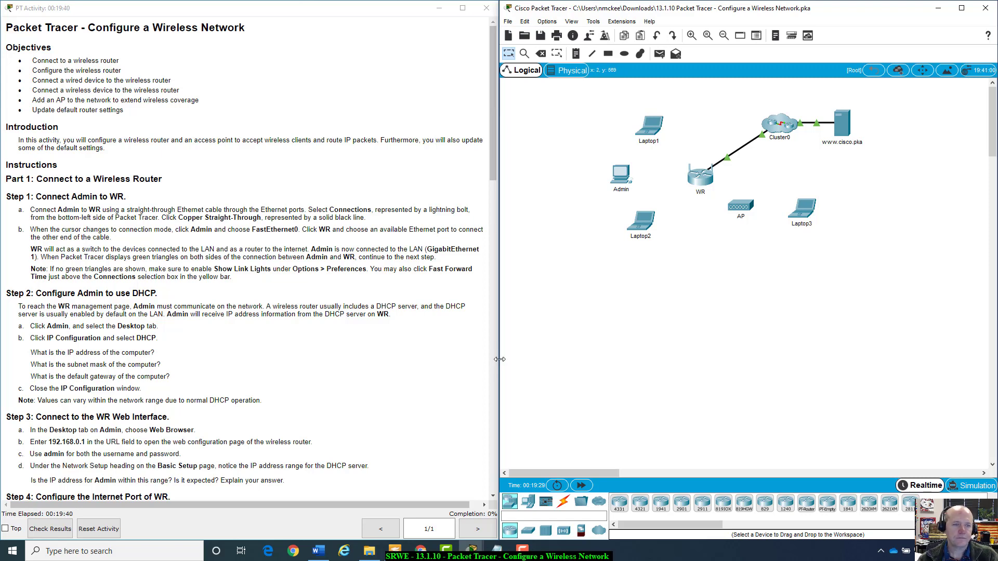
{"action": "scroll", "coordinate": [386, 381], "scroll_direction": "down", "scroll_amount": 1}
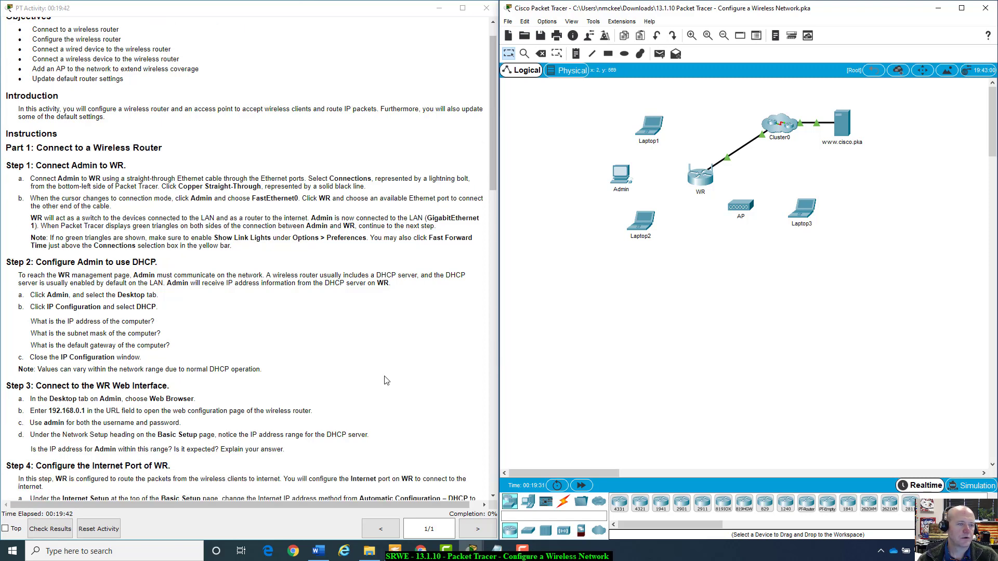
{"action": "scroll", "coordinate": [386, 381], "scroll_direction": "up", "scroll_amount": 1}
{"action": "scroll", "coordinate": [386, 381], "scroll_direction": "down", "scroll_amount": 2}
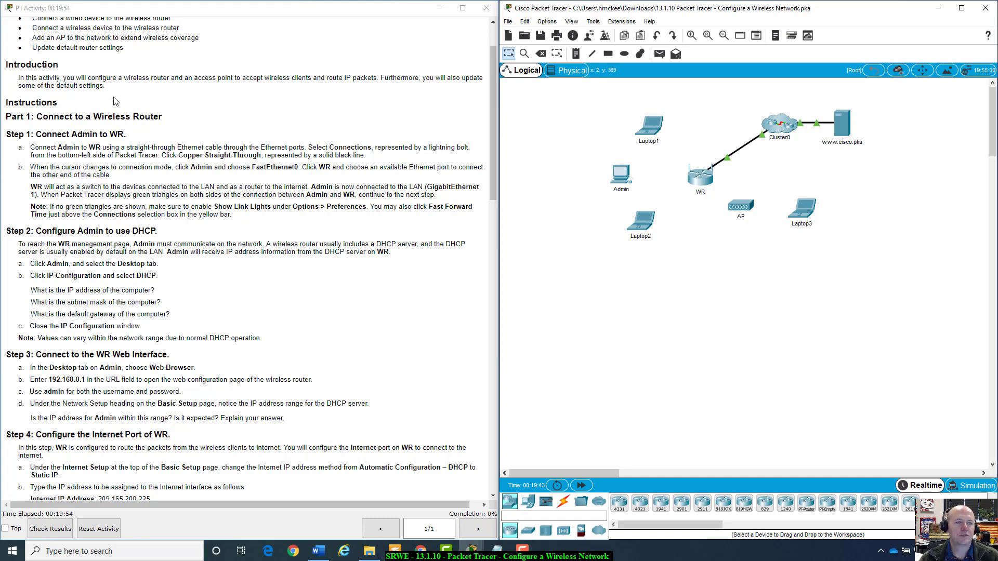
{"action": "scroll", "coordinate": [128, 167], "scroll_direction": "down", "scroll_amount": 3}
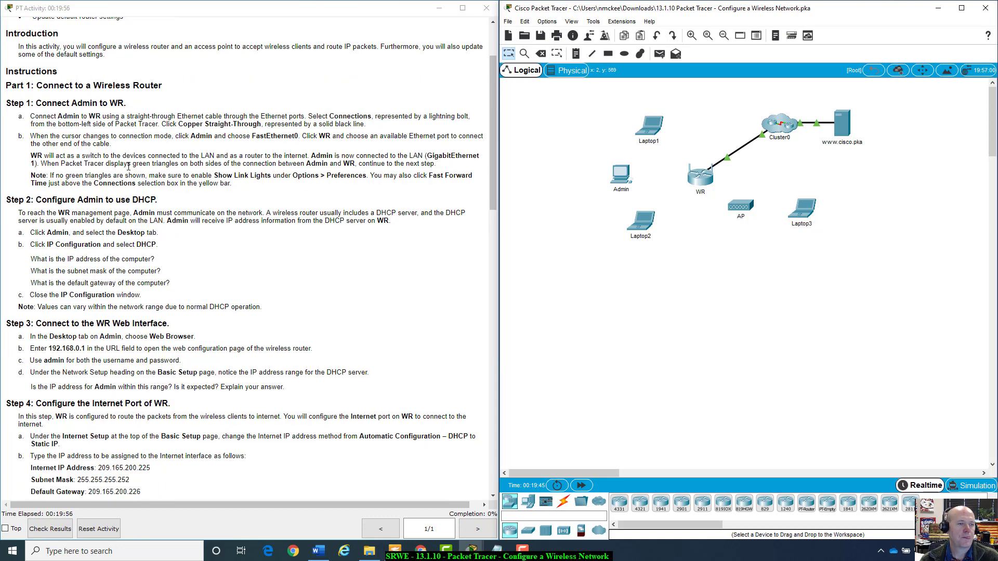
{"action": "scroll", "coordinate": [128, 167], "scroll_direction": "down", "scroll_amount": 1}
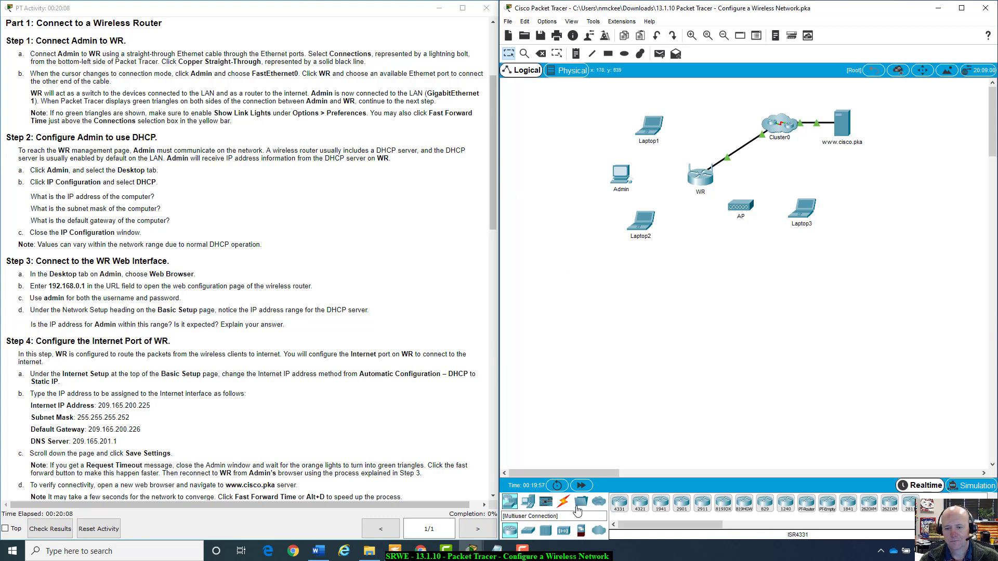
{"action": "left_click", "coordinate": [563, 502]}
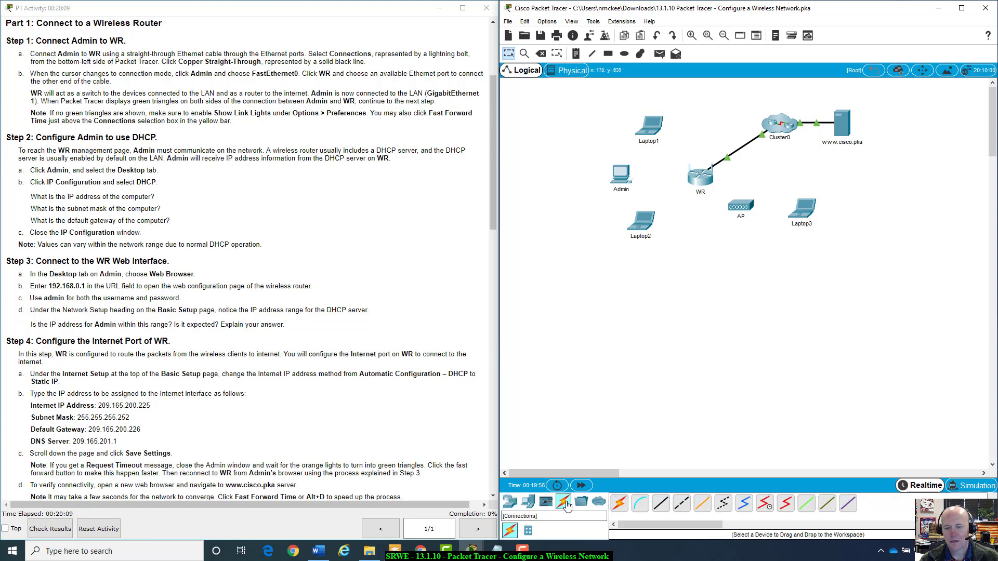
{"action": "left_click", "coordinate": [660, 507]}
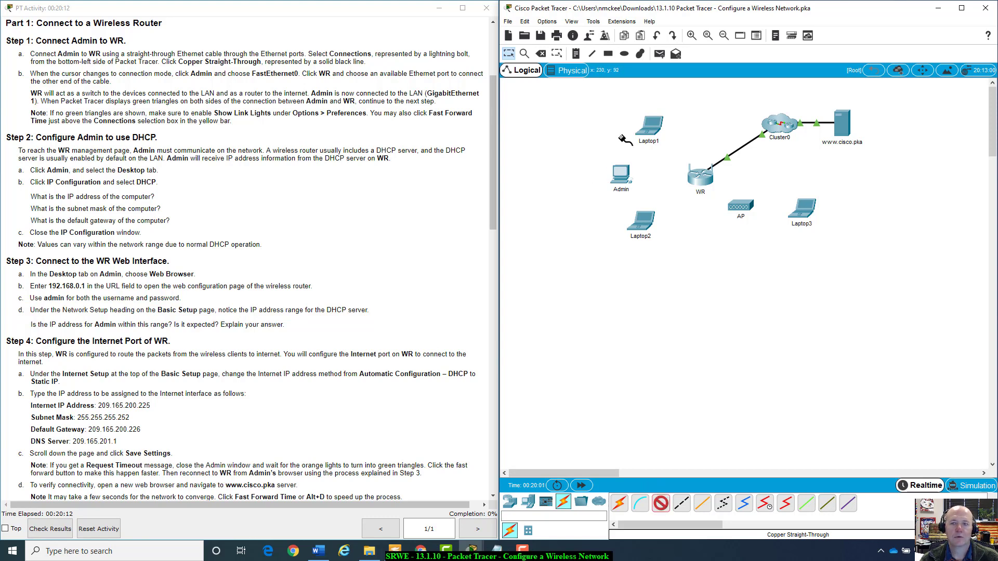
{"action": "left_click", "coordinate": [618, 172]}
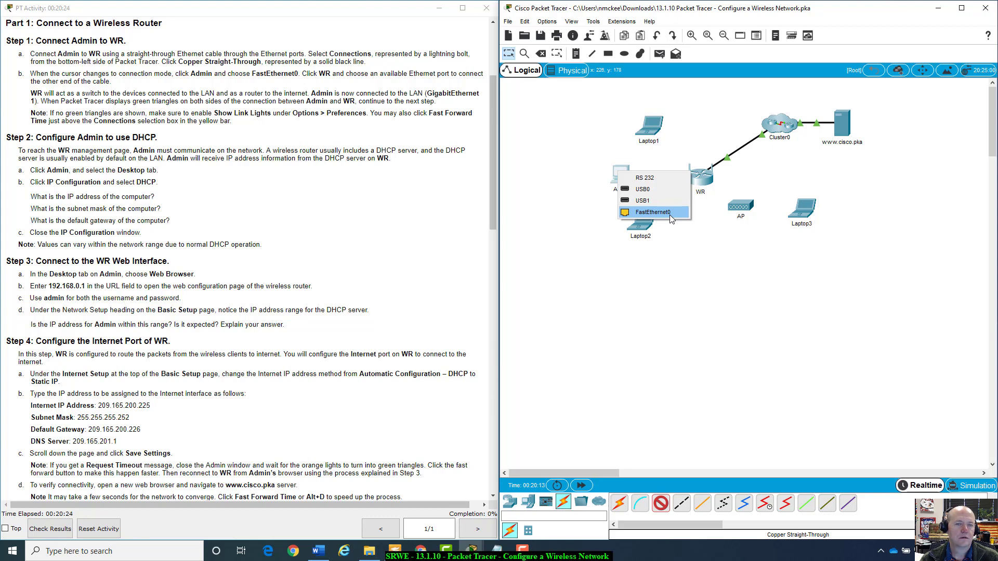
{"action": "left_click", "coordinate": [670, 214]}
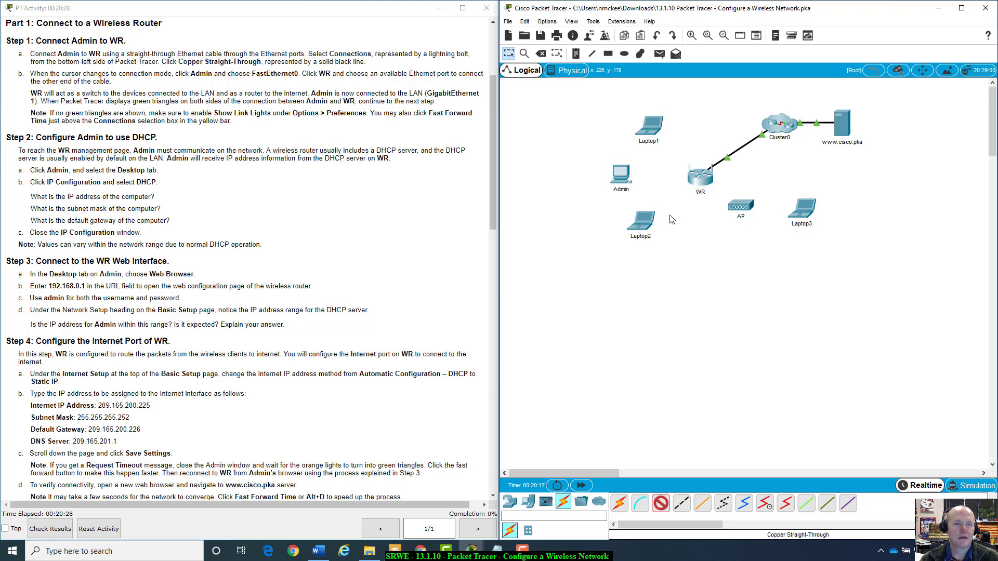
{"action": "left_click", "coordinate": [698, 177]}
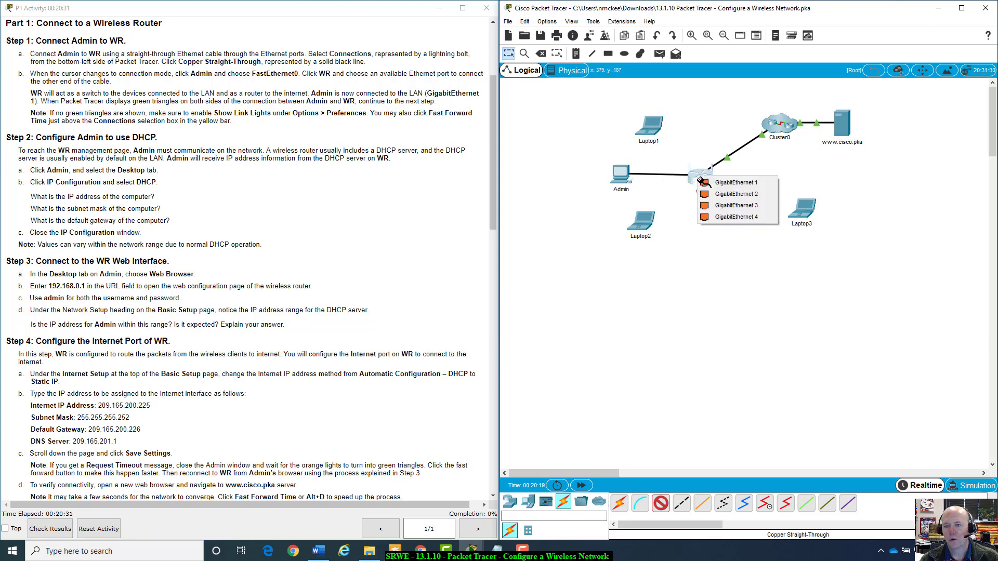
{"action": "left_click", "coordinate": [735, 183]}
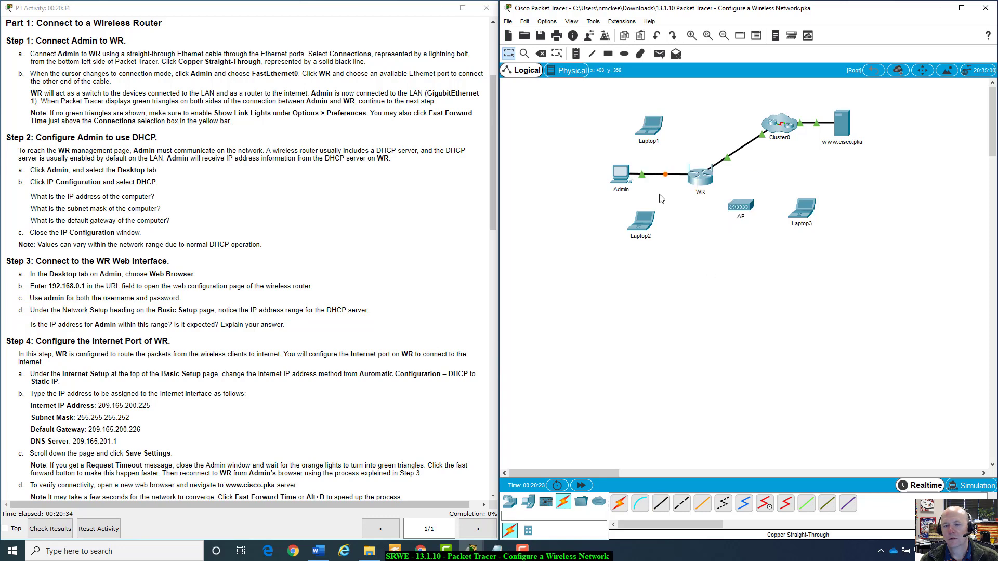
{"action": "left_click", "coordinate": [583, 488]}
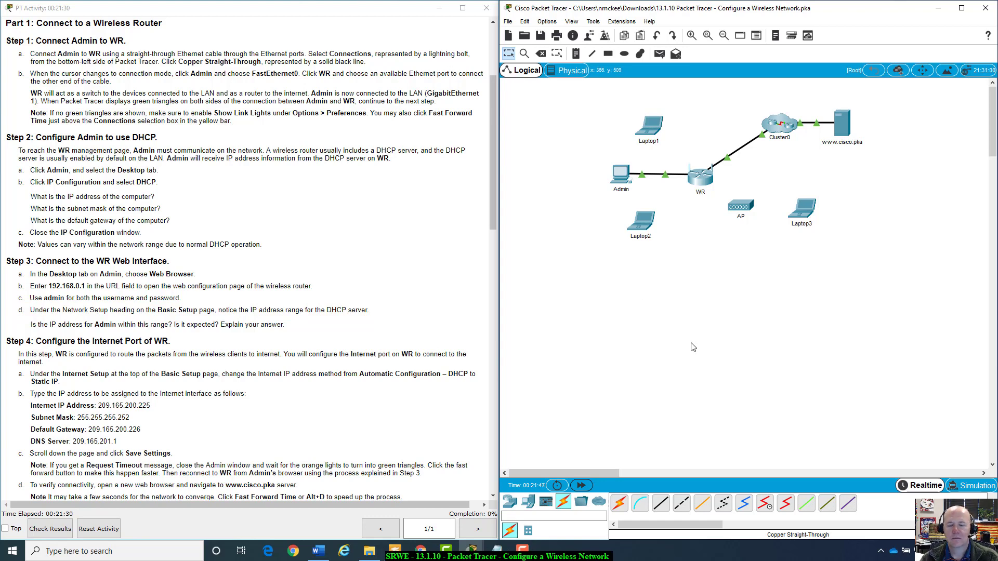
Fast-forward time again until both Admin–WR link lights are green.
{"action": "left_click", "coordinate": [580, 486]}
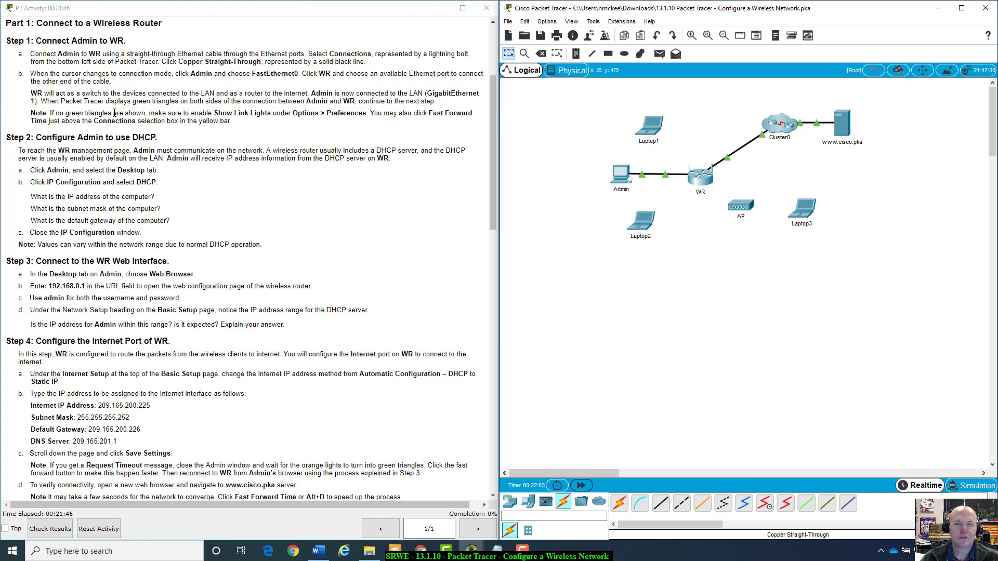
{"action": "left_click", "coordinate": [546, 21]}
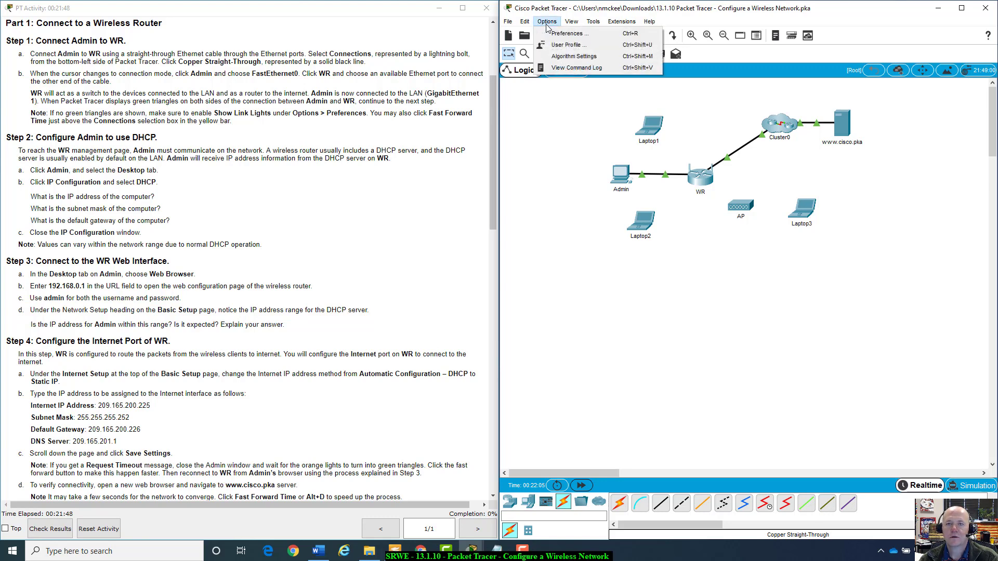
{"action": "left_click", "coordinate": [565, 33]}
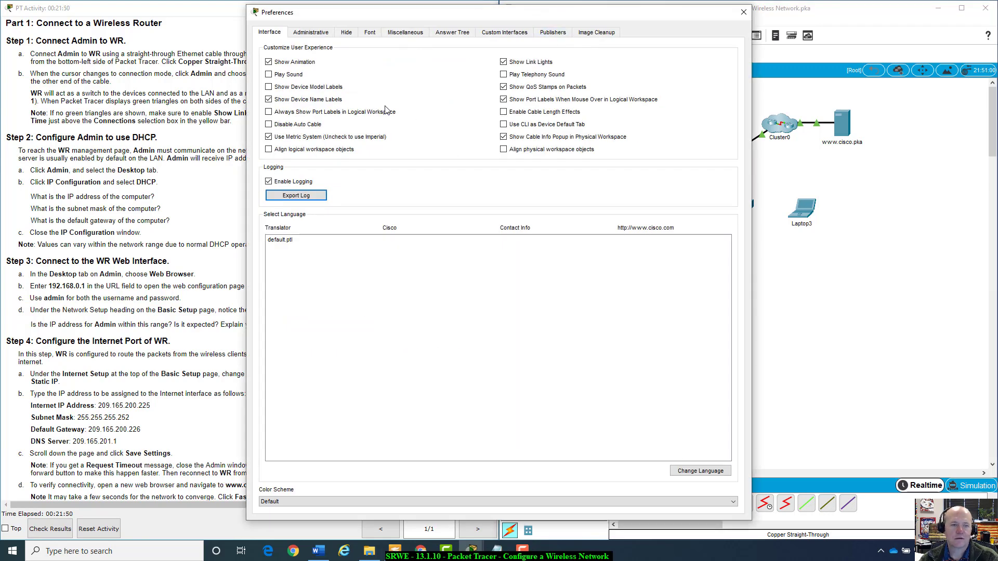
{"action": "left_click_drag", "start_coordinate": [375, 16], "coordinate": [608, 41]}
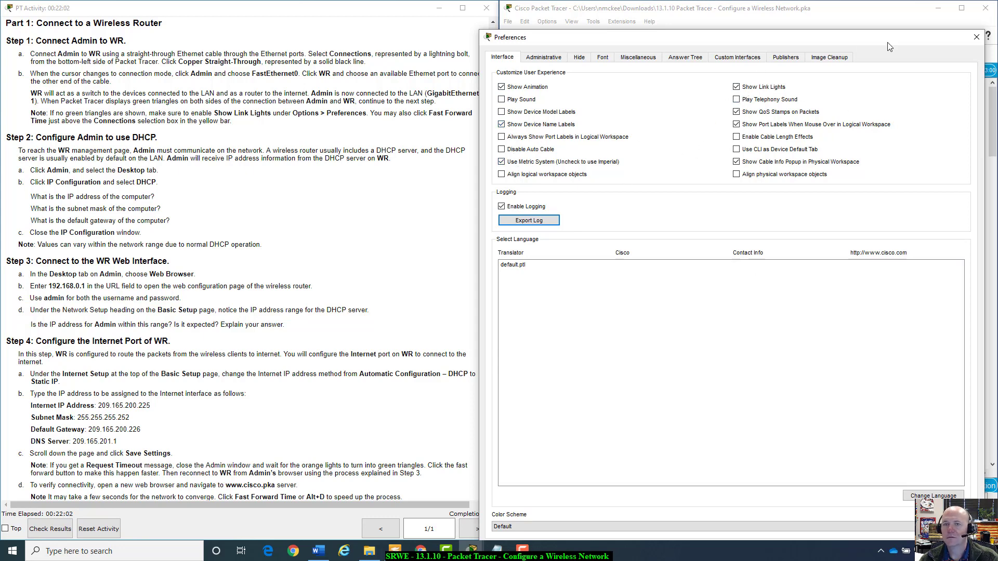
{"action": "left_click", "coordinate": [976, 38]}
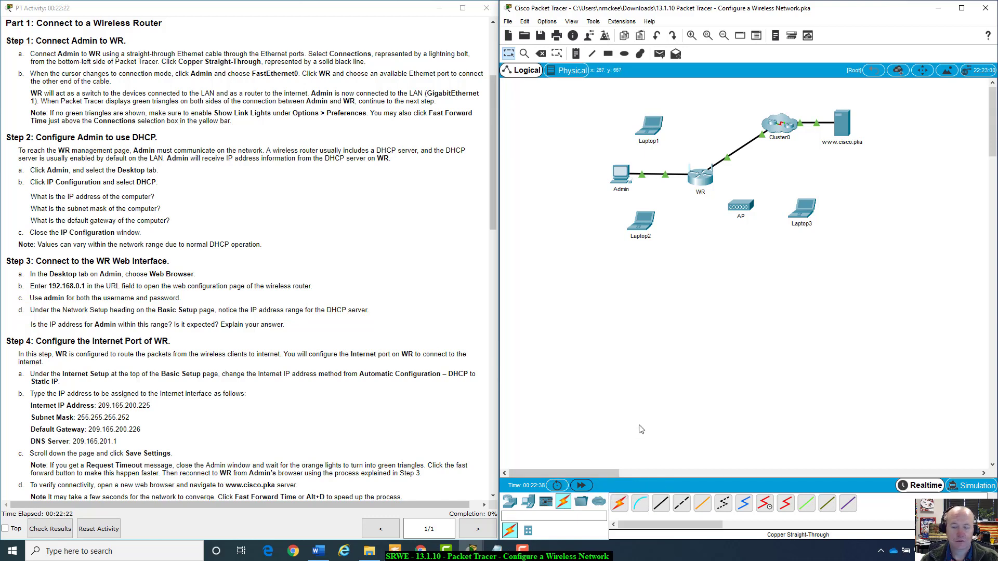
Scroll the instructions to Part 2 and open the Admin PC from the workspace.
{"action": "scroll", "coordinate": [366, 235], "scroll_direction": "down", "scroll_amount": 3}
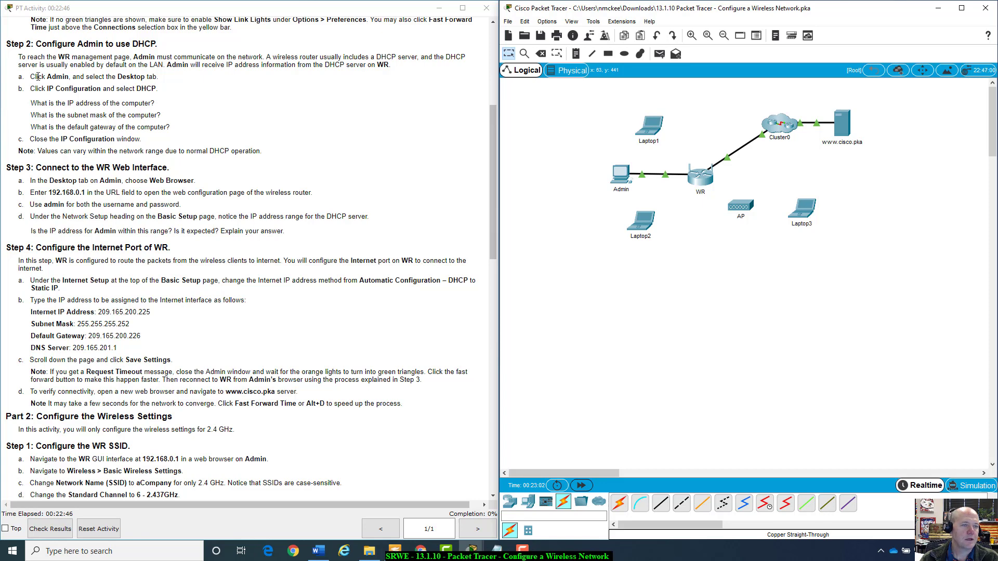
{"action": "left_click", "coordinate": [626, 174]}
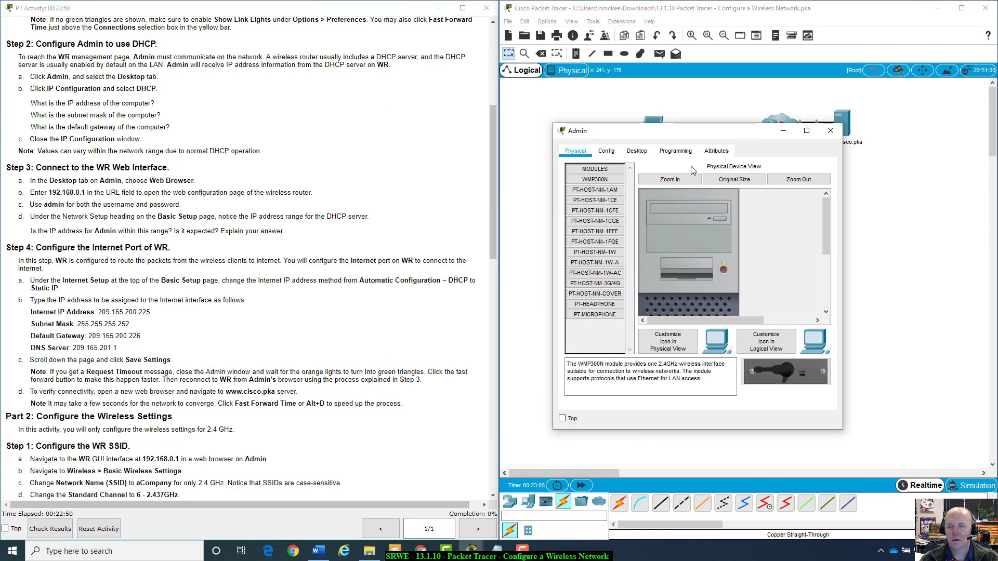
In Admin's Desktop IP Configuration, check the Interface list and select DHCP.
{"action": "left_click", "coordinate": [638, 152]}
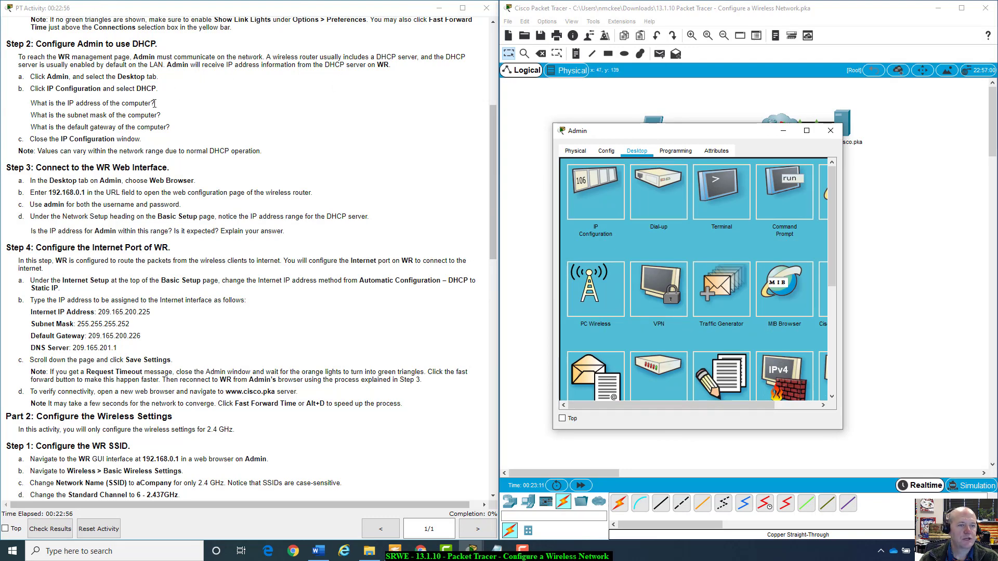
{"action": "left_click", "coordinate": [605, 194]}
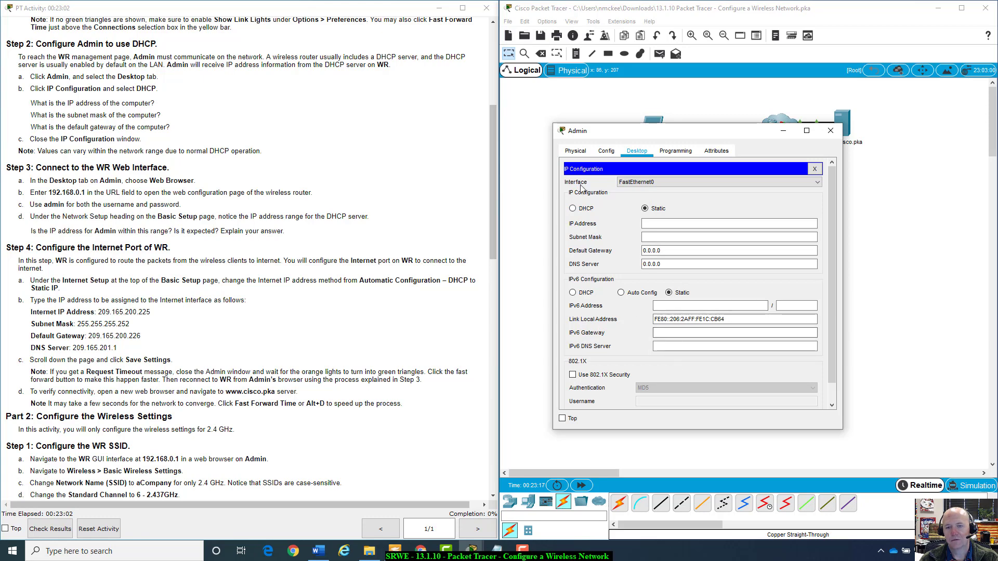
{"action": "left_click", "coordinate": [818, 179]}
{"action": "left_click", "coordinate": [818, 179]}
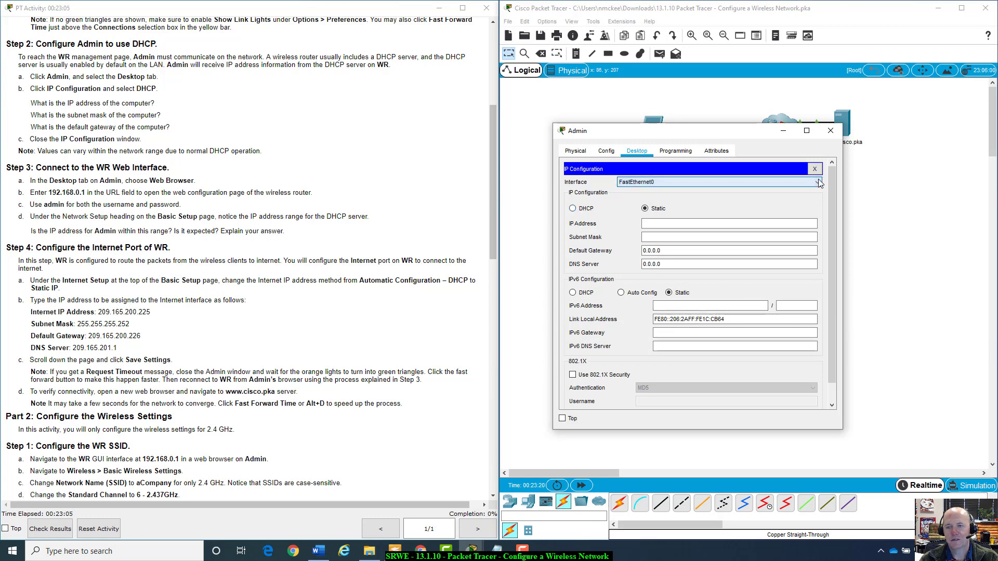
{"action": "left_click", "coordinate": [585, 209]}
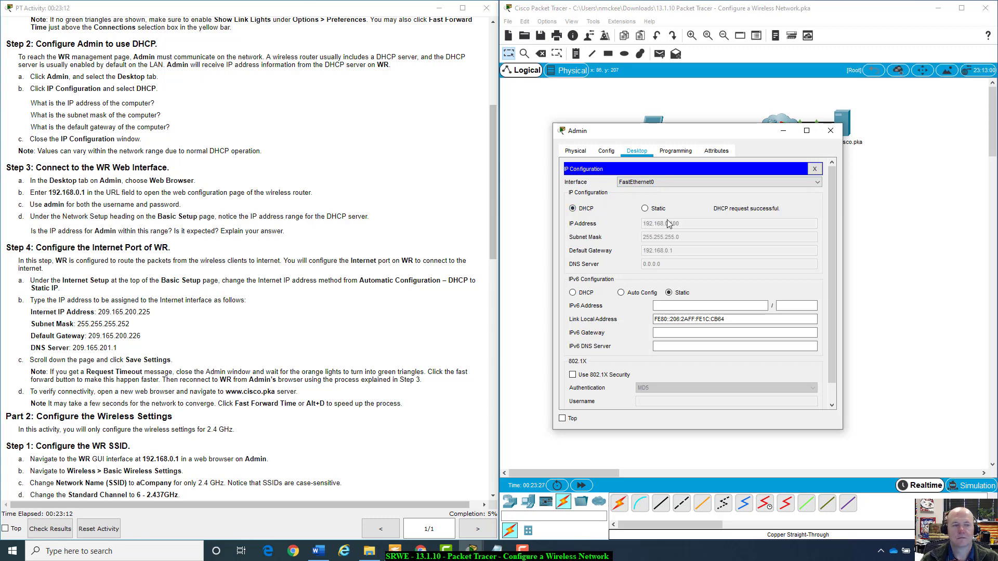
{"action": "left_click_drag", "start_coordinate": [31, 89], "coordinate": [110, 103]}
{"action": "left_click", "coordinate": [43, 103]}
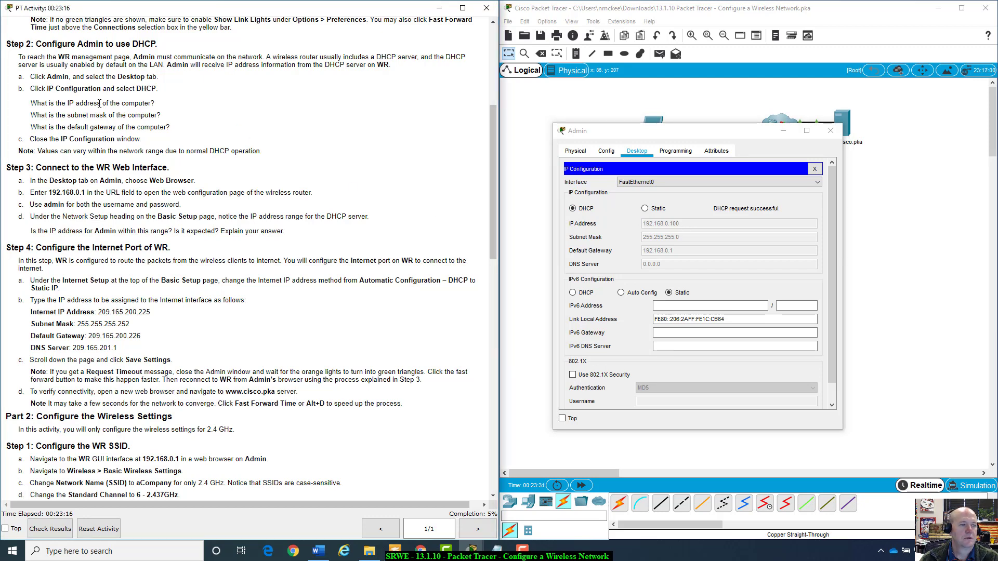
{"action": "left_click_drag", "start_coordinate": [32, 104], "coordinate": [157, 106]}
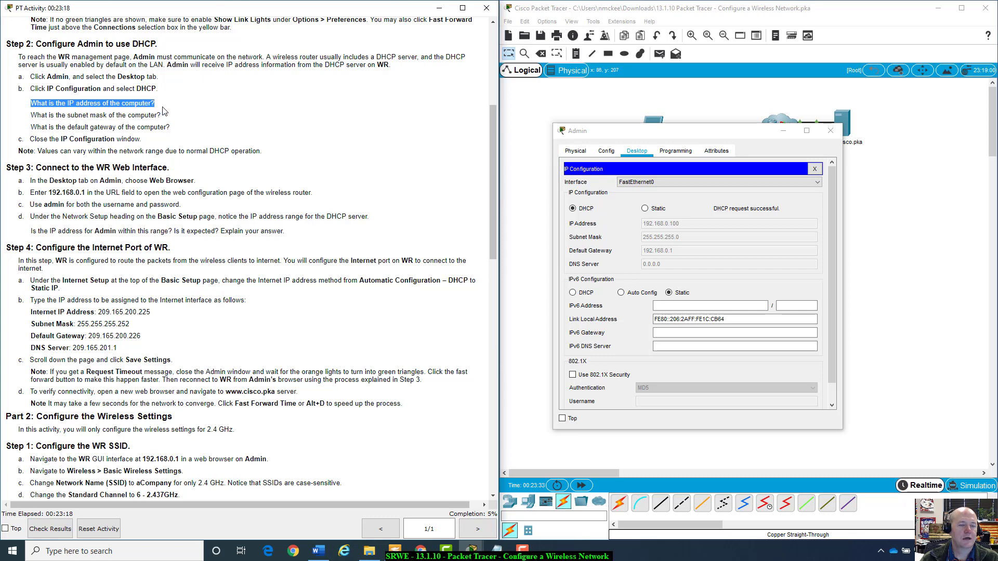
{"action": "left_click", "coordinate": [160, 107]}
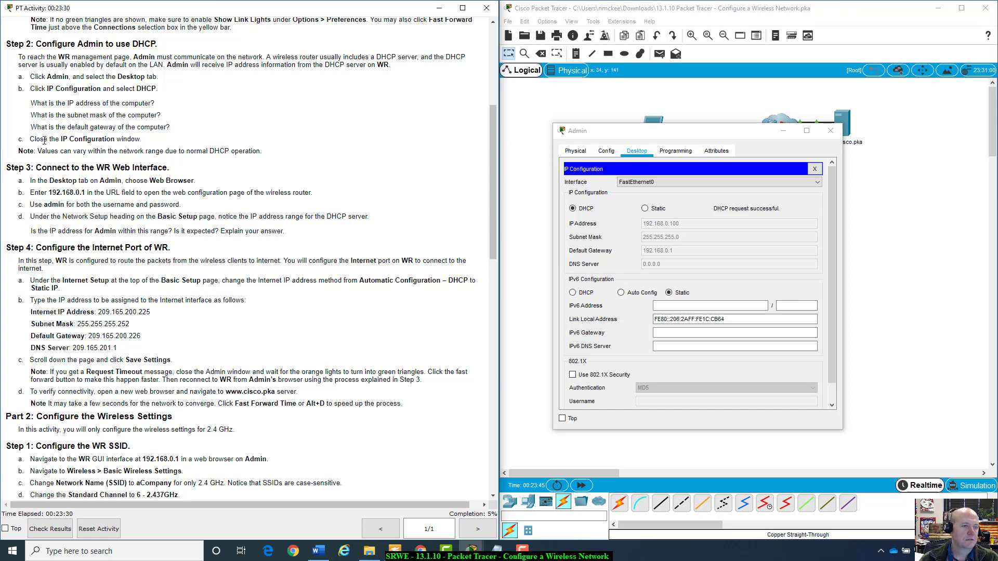
{"action": "left_click", "coordinate": [650, 225]}
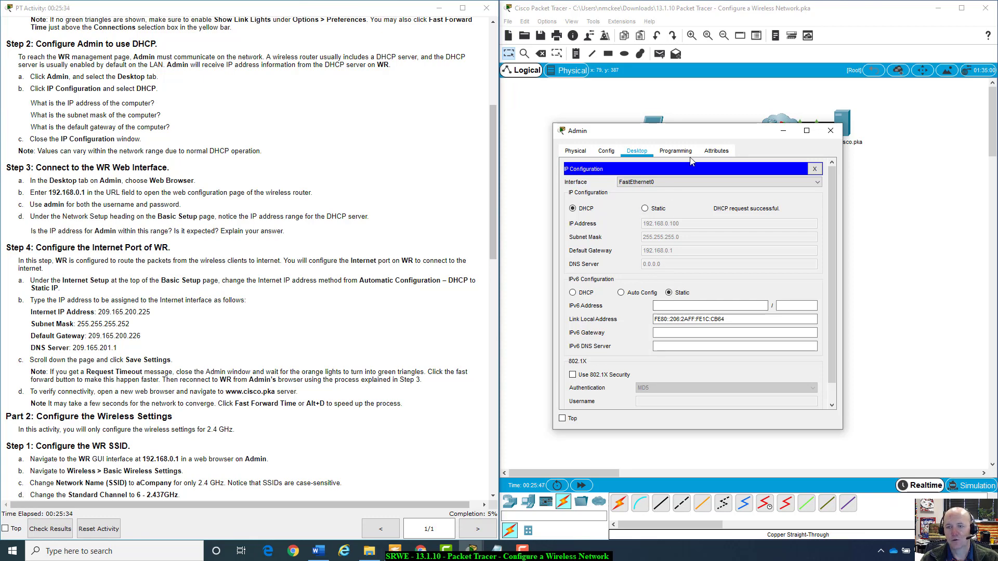
{"action": "left_click_drag", "start_coordinate": [711, 136], "coordinate": [740, 254]}
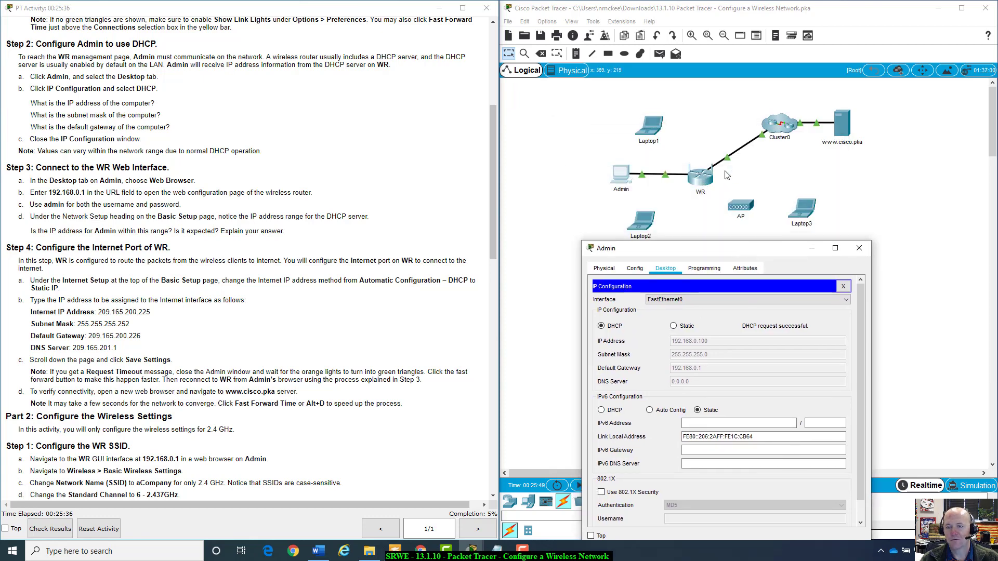
{"action": "left_click_drag", "start_coordinate": [719, 249], "coordinate": [723, 210]}
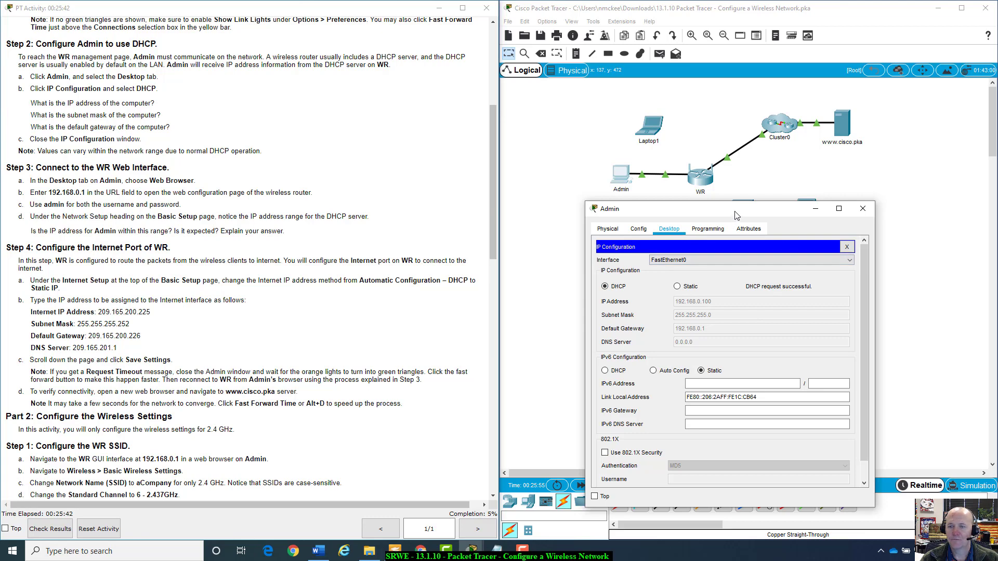
{"action": "left_click_drag", "start_coordinate": [738, 207], "coordinate": [758, 133]}
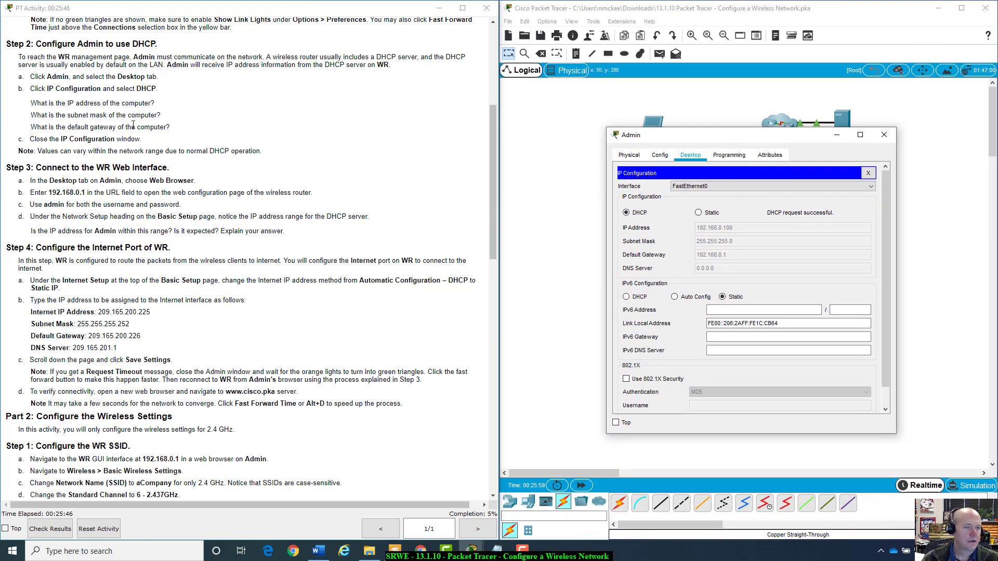
Highlight the IP address and subnet mask questions, clear them, and close IP Configuration.
{"action": "left_click_drag", "start_coordinate": [30, 103], "coordinate": [174, 128]}
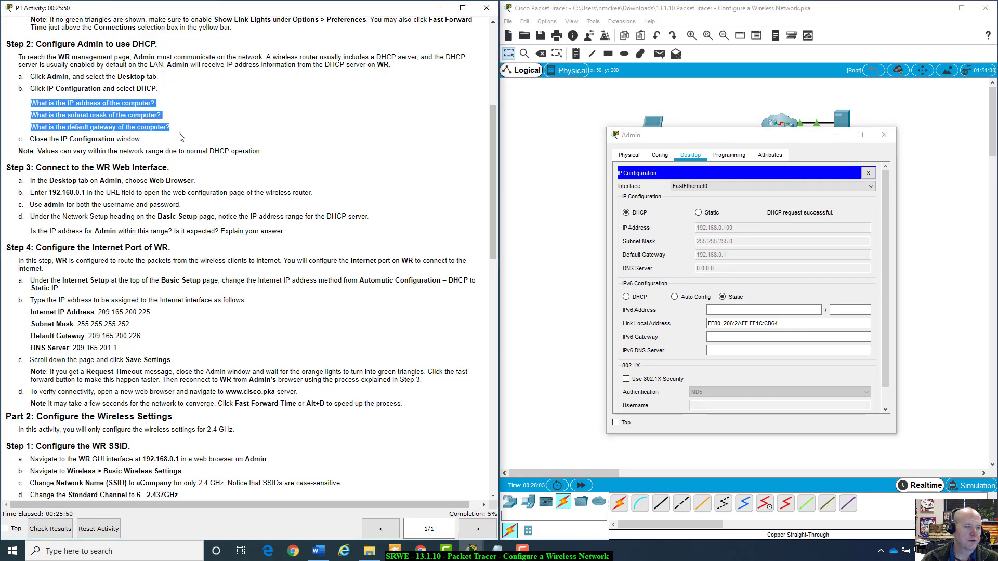
{"action": "left_click", "coordinate": [57, 151]}
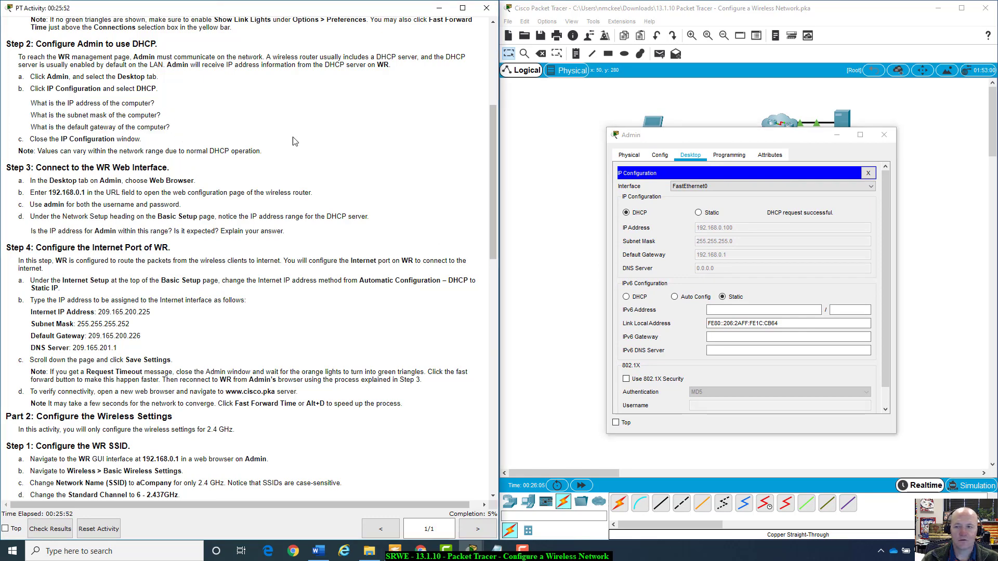
{"action": "left_click", "coordinate": [868, 173]}
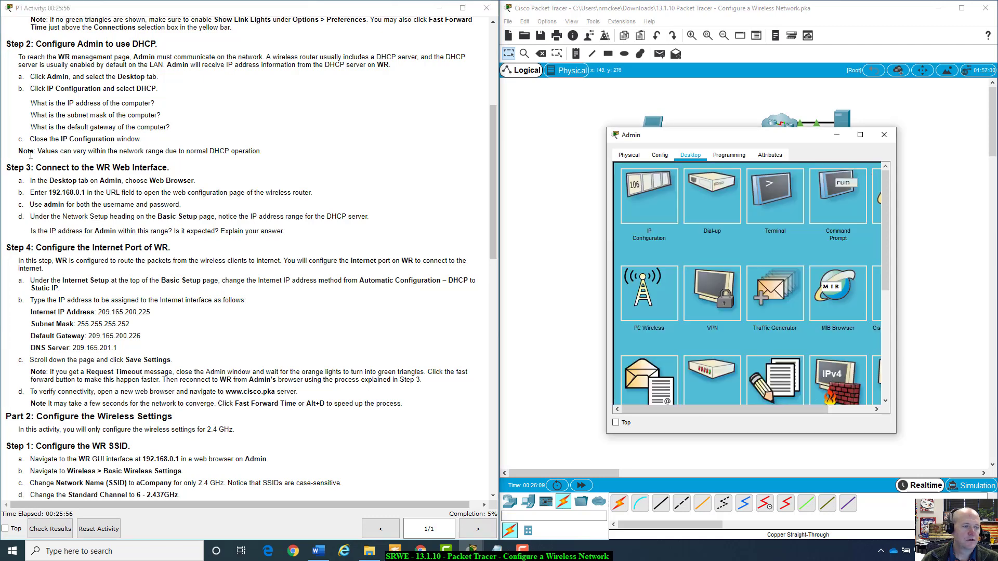
Highlight the DHCP value-range note, clear it, and widen the Admin window.
{"action": "left_click_drag", "start_coordinate": [30, 154], "coordinate": [266, 151]}
{"action": "left_click", "coordinate": [275, 155]}
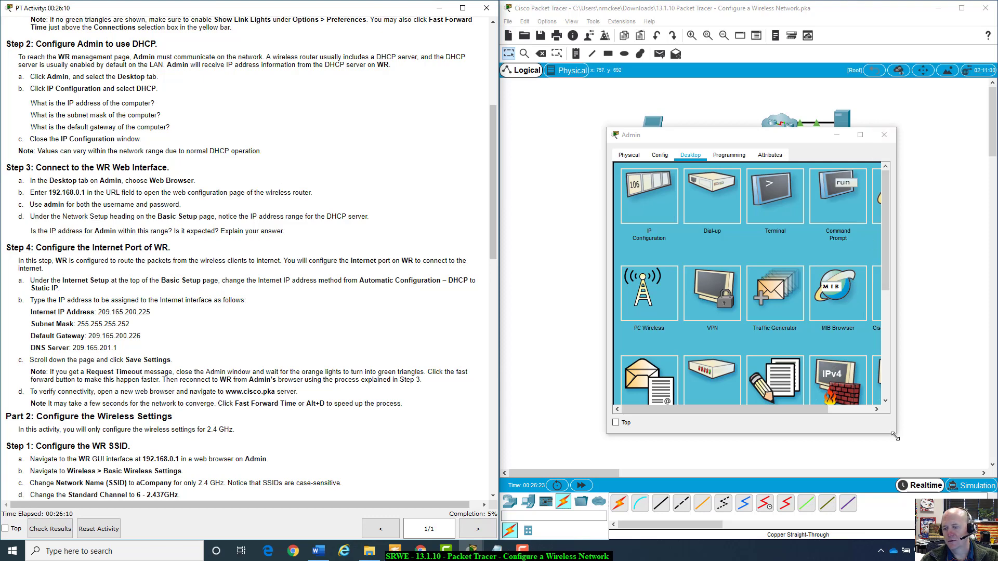
{"action": "left_click_drag", "start_coordinate": [895, 433], "coordinate": [974, 433]}
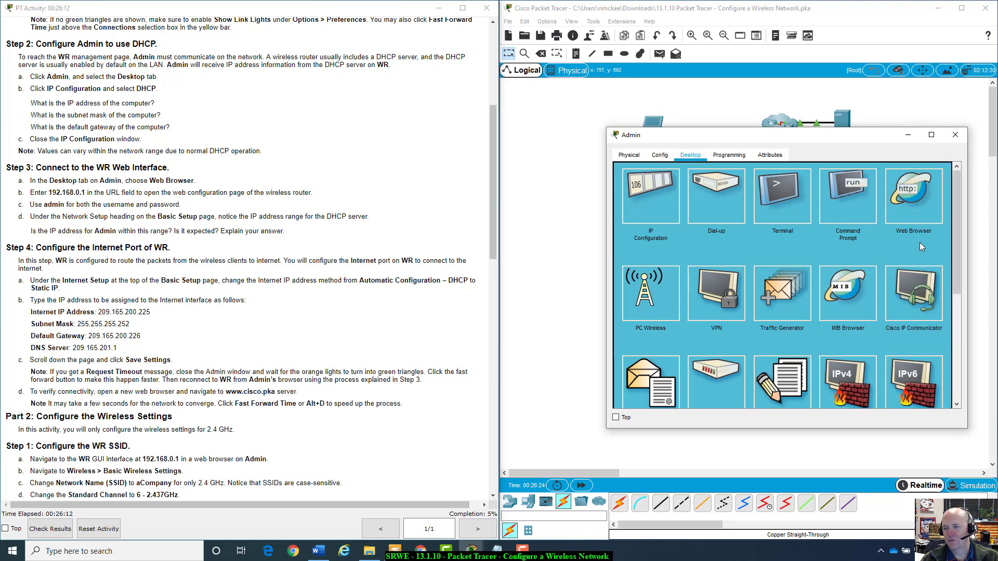
{"action": "left_click", "coordinate": [918, 198]}
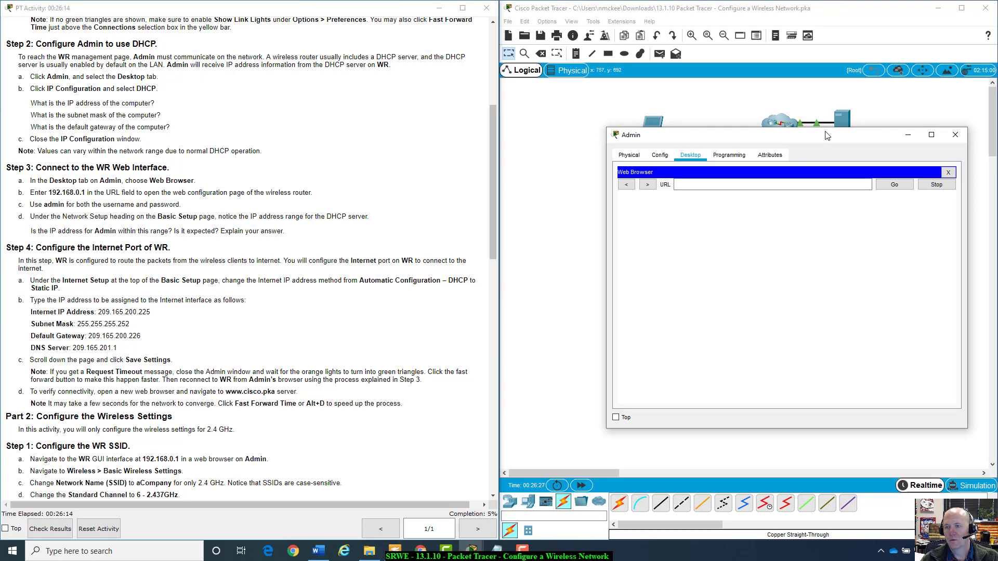
{"action": "left_click_drag", "start_coordinate": [824, 137], "coordinate": [740, 195]}
{"action": "left_click", "coordinate": [686, 245]}
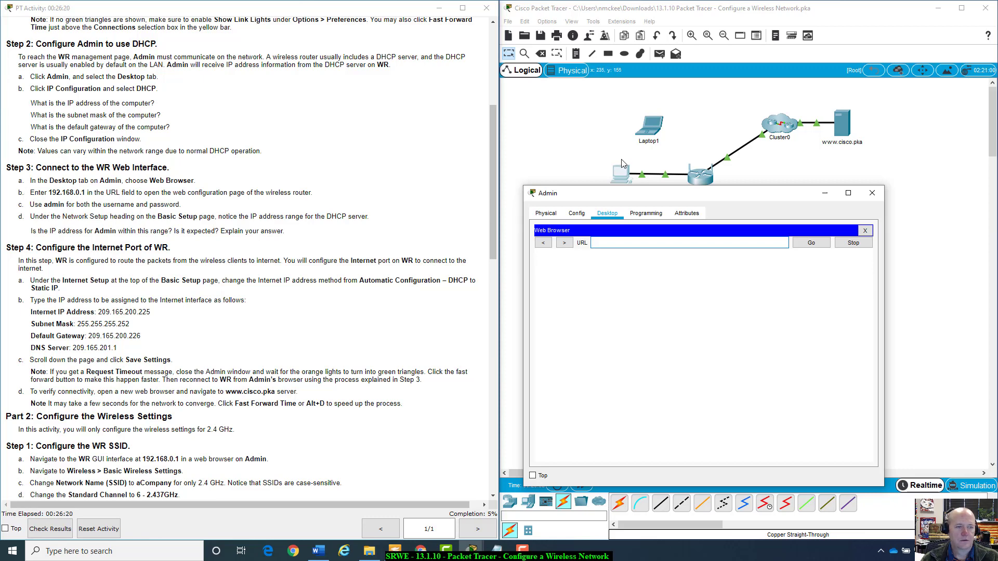
{"action": "left_click", "coordinate": [612, 244]}
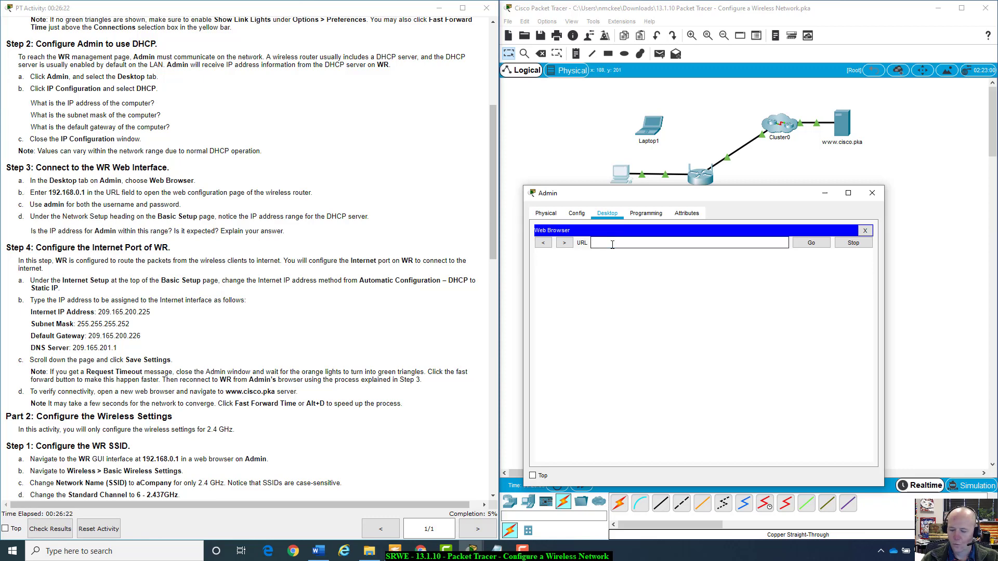
{"action": "type", "text": "192.16"}
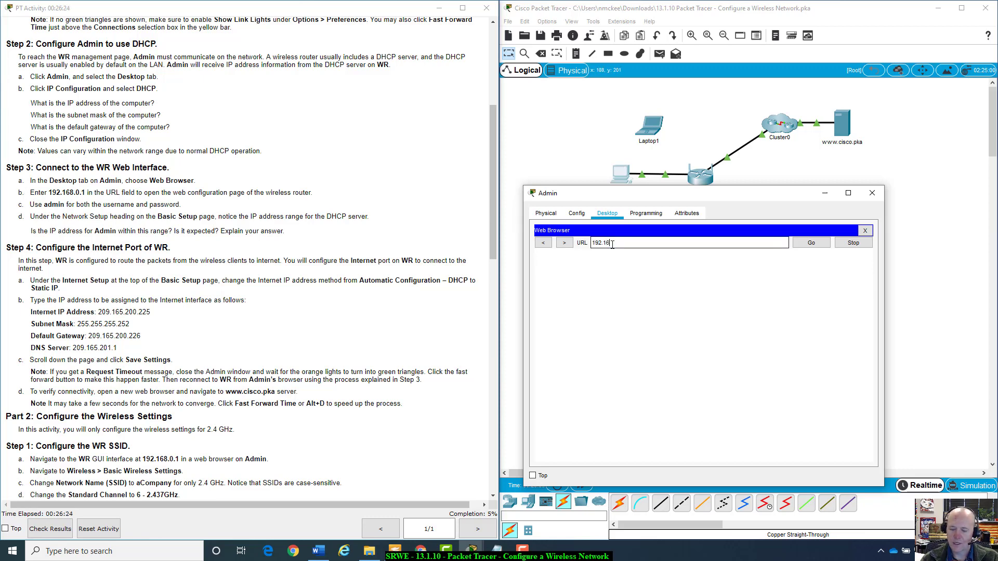
{"action": "type", "text": "8.0.12"}
{"action": "key", "text": "BackSpace"}
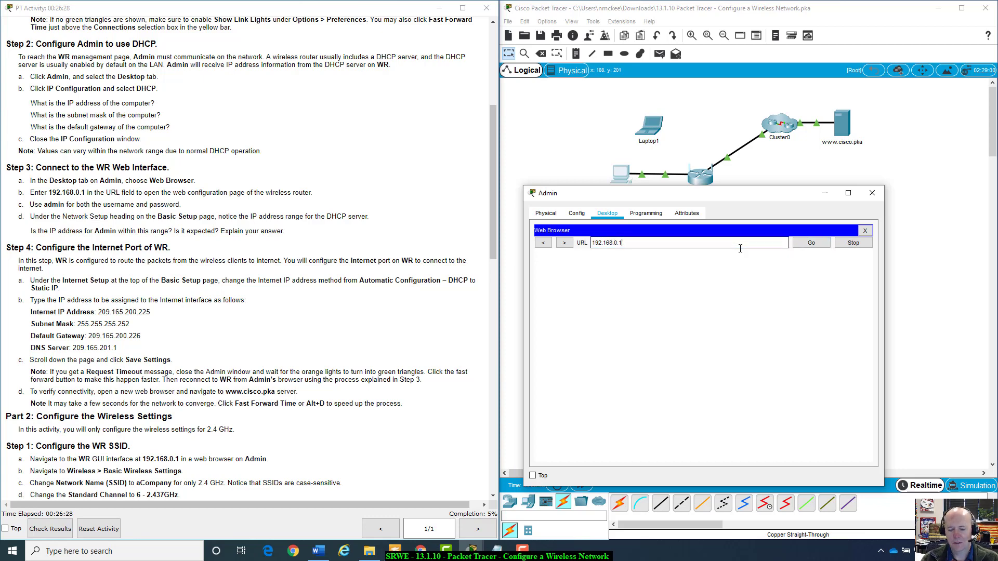
{"action": "key", "text": "Return"}
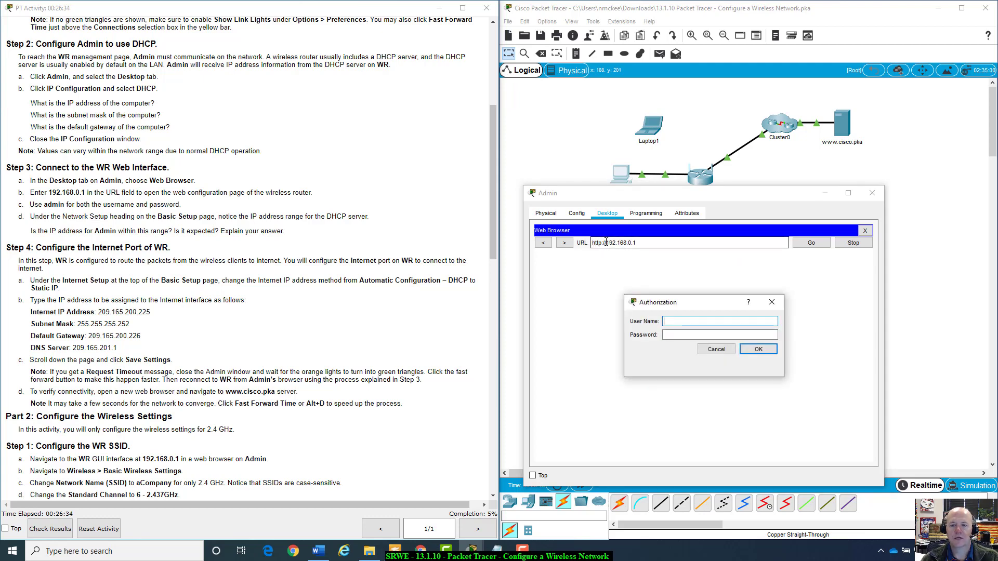
Sign in to the router's login prompt with the admin user name and password.
{"action": "left_click_drag", "start_coordinate": [718, 301], "coordinate": [682, 285]}
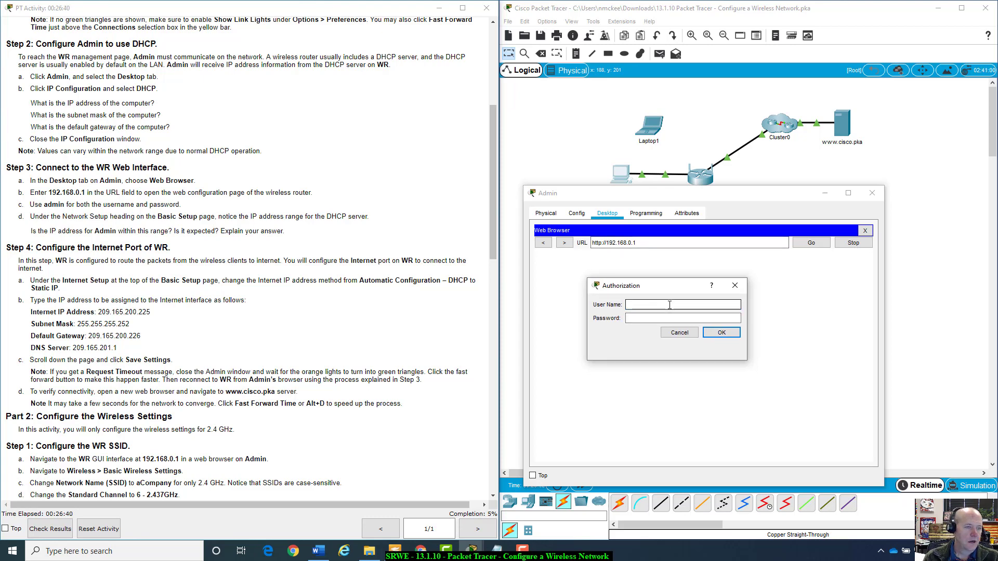
{"action": "type", "text": "dmin"}
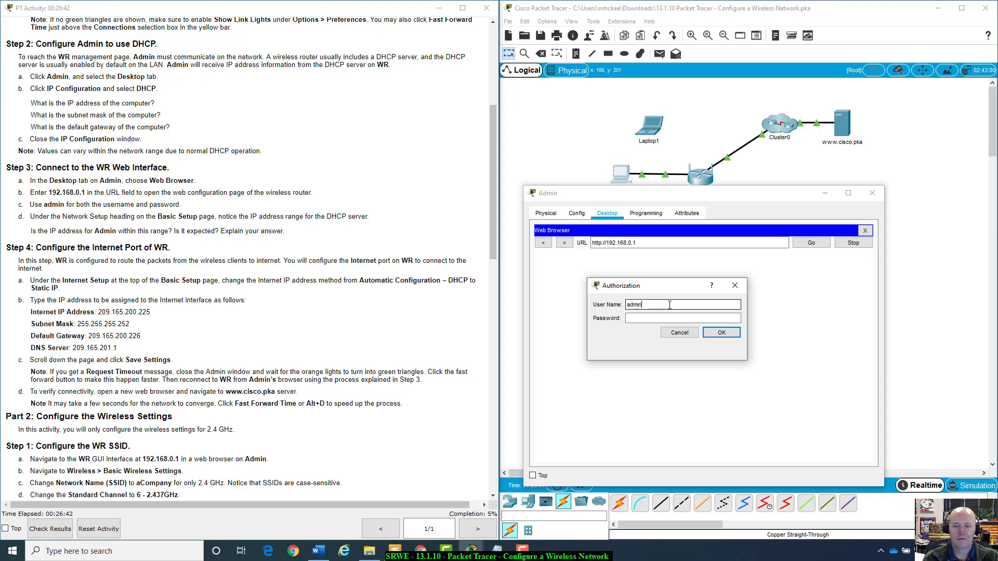
{"action": "key", "text": "Tab"}
{"action": "type", "text": "admin"}
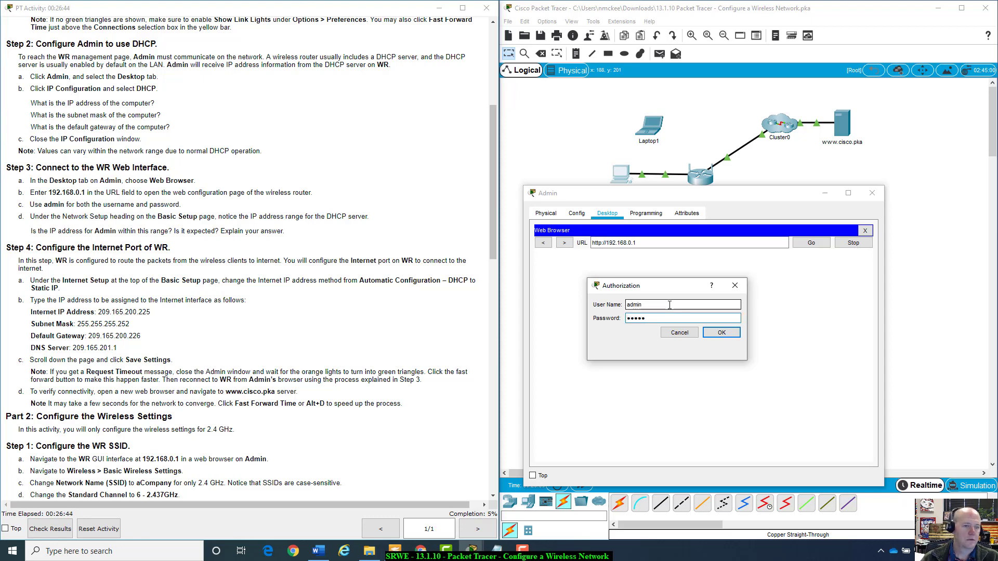
{"action": "left_click", "coordinate": [722, 333]}
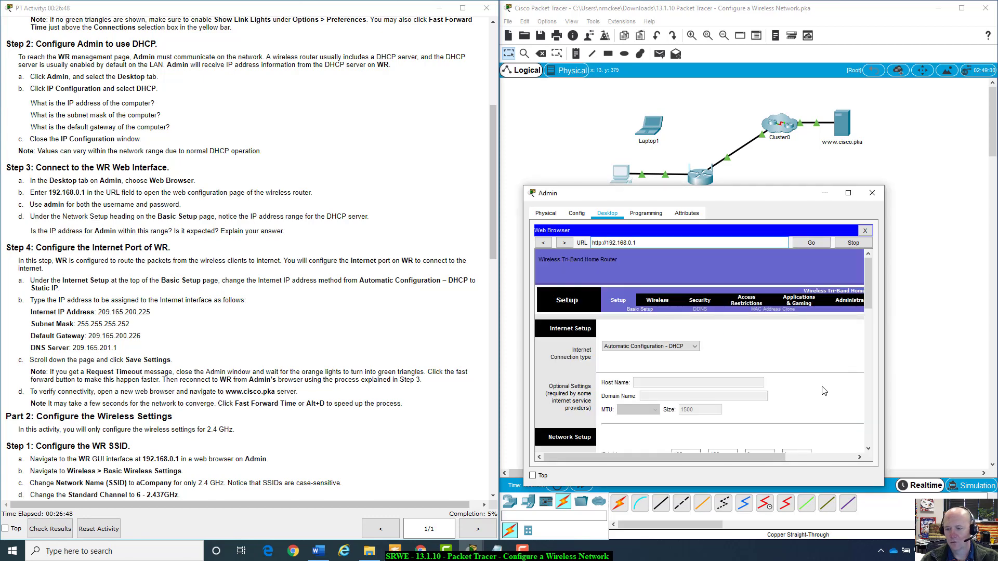
Raise and enlarge the Admin window, then scroll to DHCP range 192.168.0.100–149.
{"action": "left_click_drag", "start_coordinate": [806, 202], "coordinate": [798, 93]}
{"action": "left_click_drag", "start_coordinate": [875, 378], "coordinate": [995, 470]}
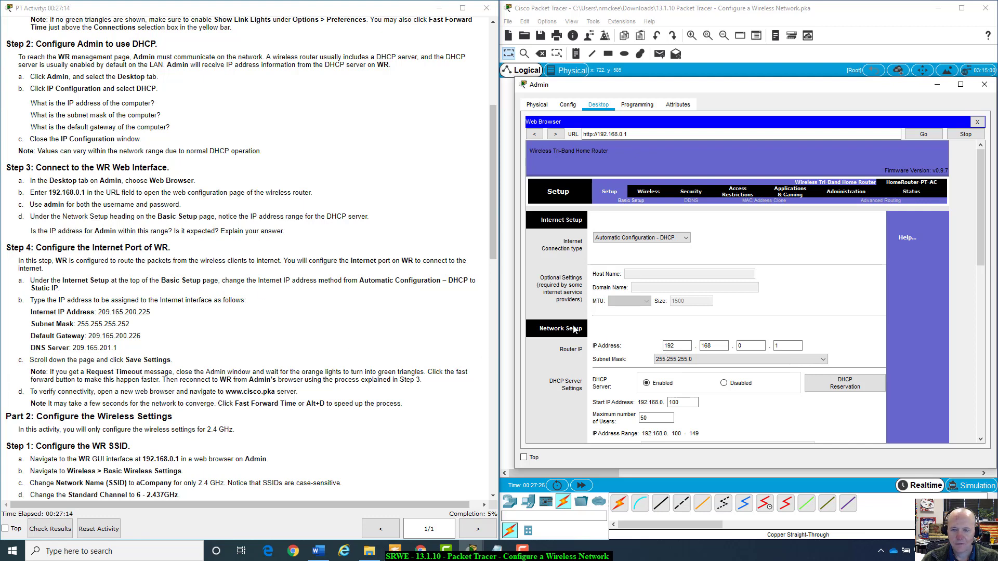
{"action": "scroll", "coordinate": [574, 329], "scroll_direction": "down", "scroll_amount": 1}
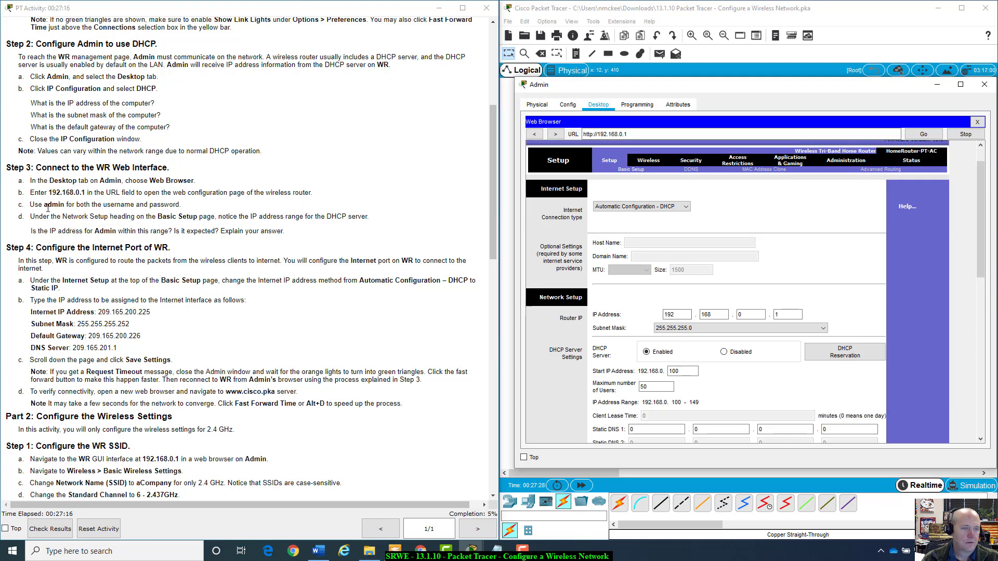
{"action": "scroll", "coordinate": [632, 327], "scroll_direction": "up", "scroll_amount": 1}
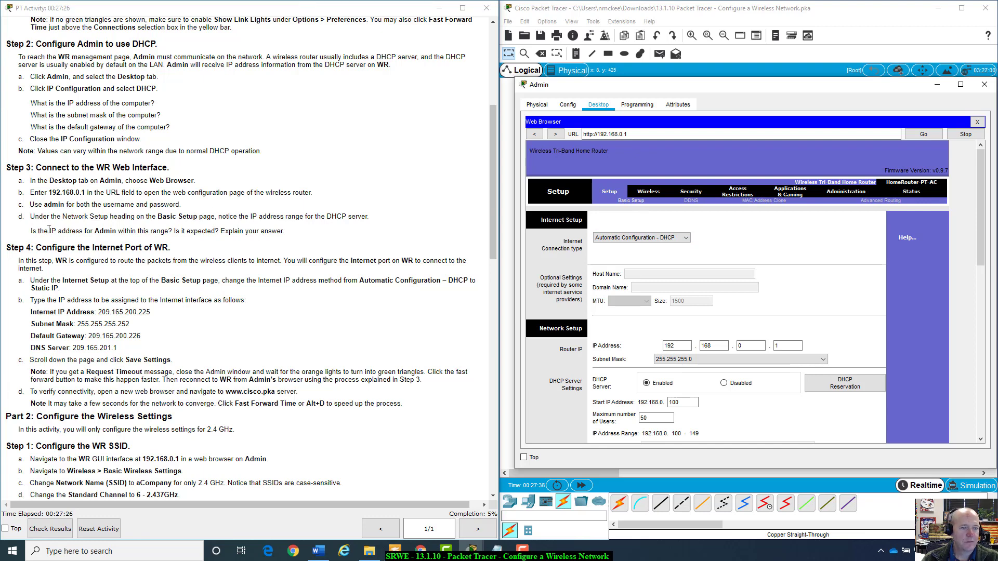
{"action": "scroll", "coordinate": [721, 326], "scroll_direction": "down", "scroll_amount": 1}
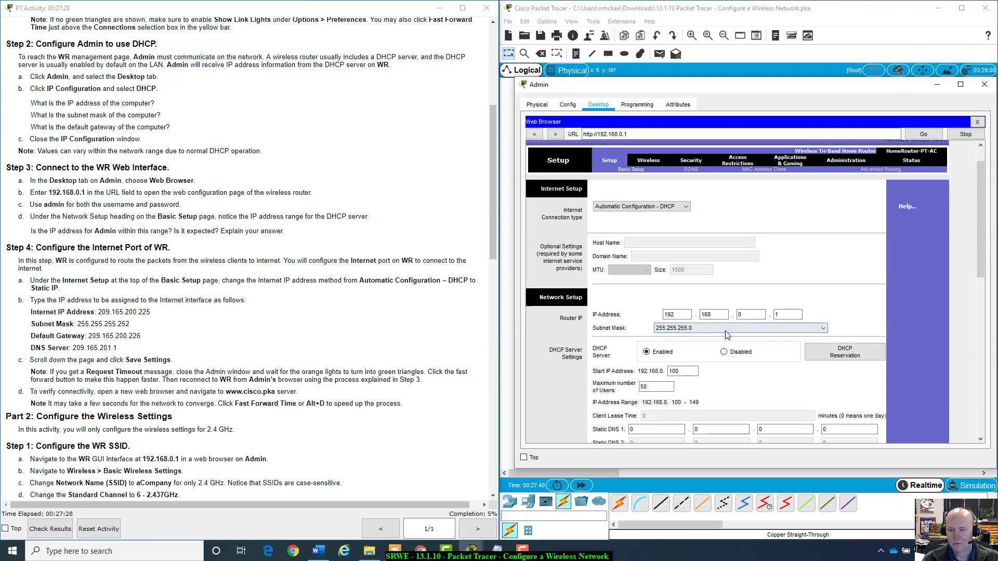
{"action": "scroll", "coordinate": [674, 289], "scroll_direction": "down", "scroll_amount": 2}
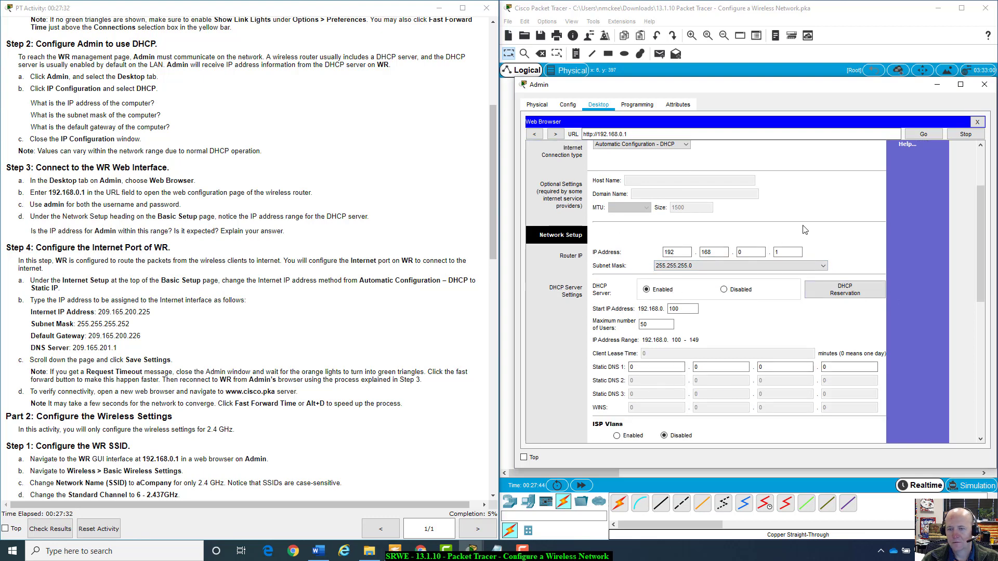
{"action": "left_click", "coordinate": [684, 309]}
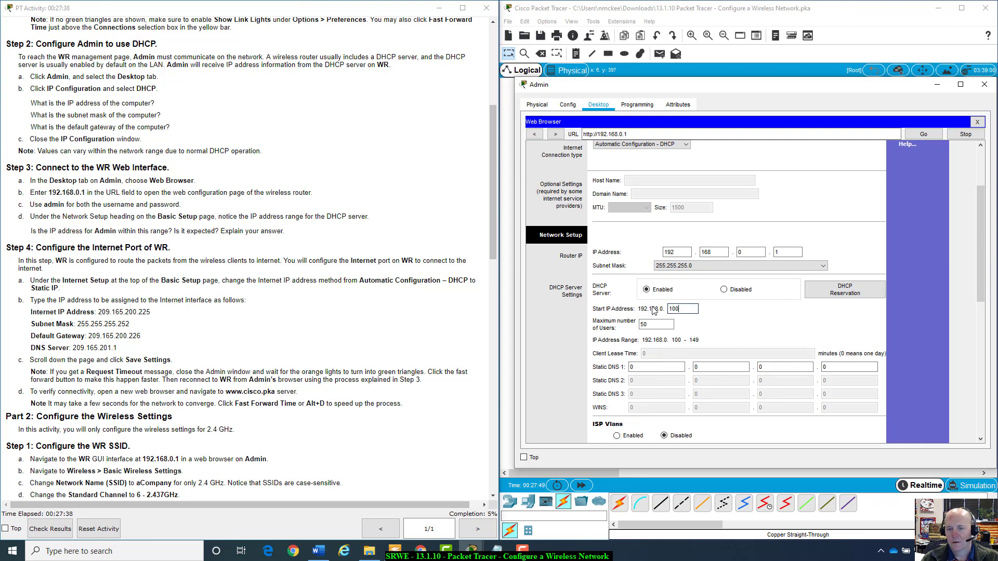
{"action": "left_click_drag", "start_coordinate": [682, 308], "coordinate": [640, 324]}
{"action": "left_click", "coordinate": [704, 344]}
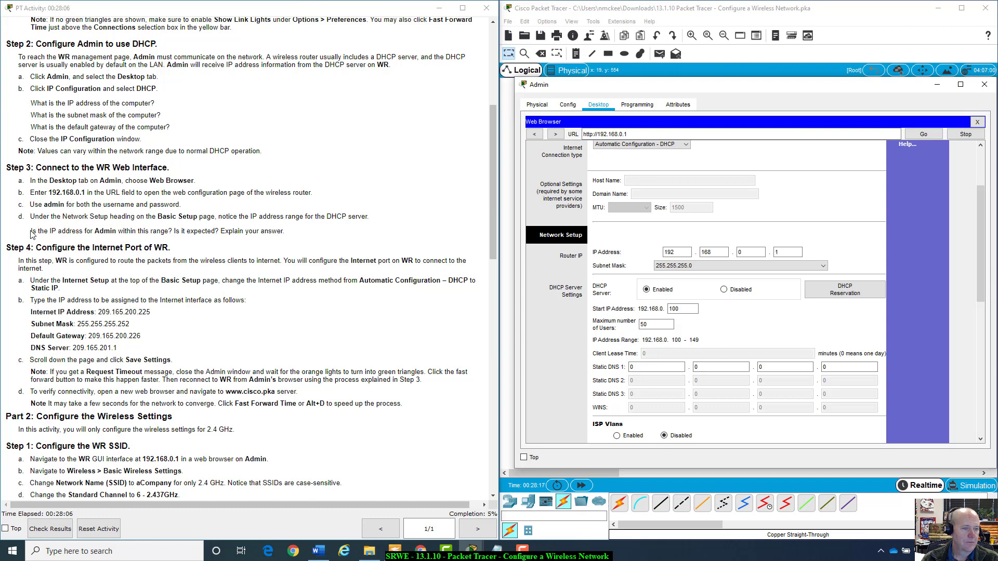
{"action": "left_click_drag", "start_coordinate": [31, 230], "coordinate": [305, 235]}
{"action": "left_click", "coordinate": [304, 235]}
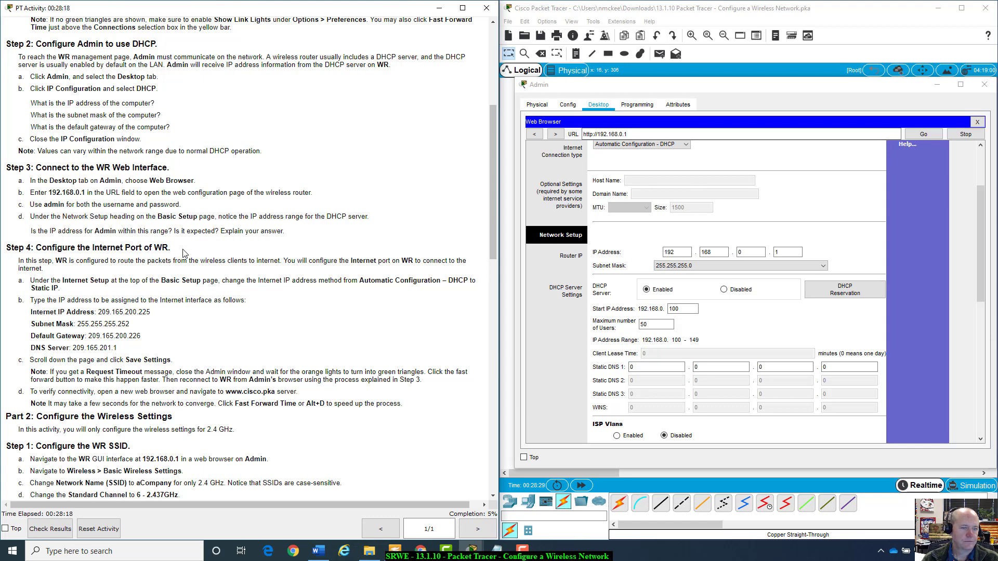
{"action": "scroll", "coordinate": [120, 252], "scroll_direction": "down", "scroll_amount": 3}
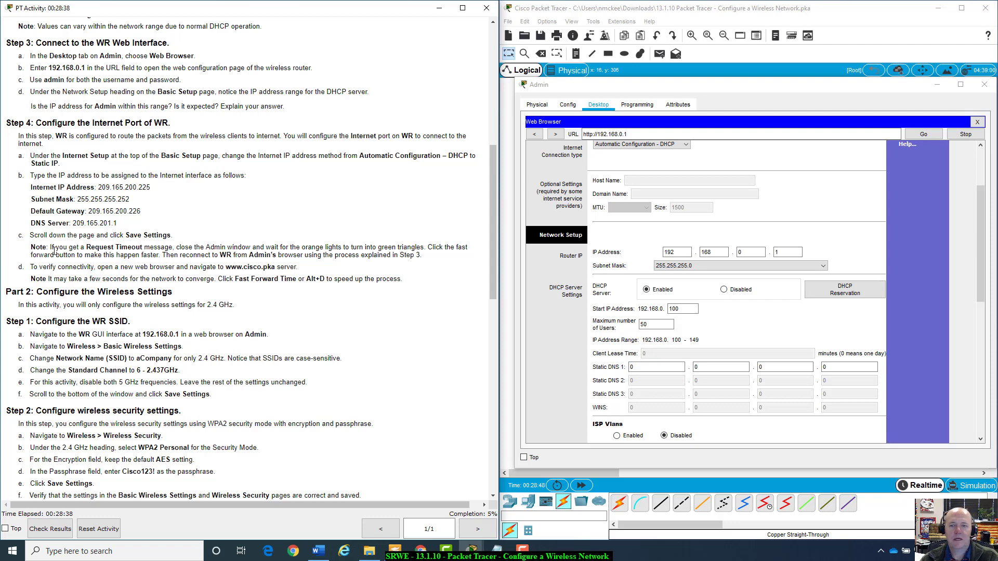
{"action": "scroll", "coordinate": [724, 318], "scroll_direction": "up", "scroll_amount": 3}
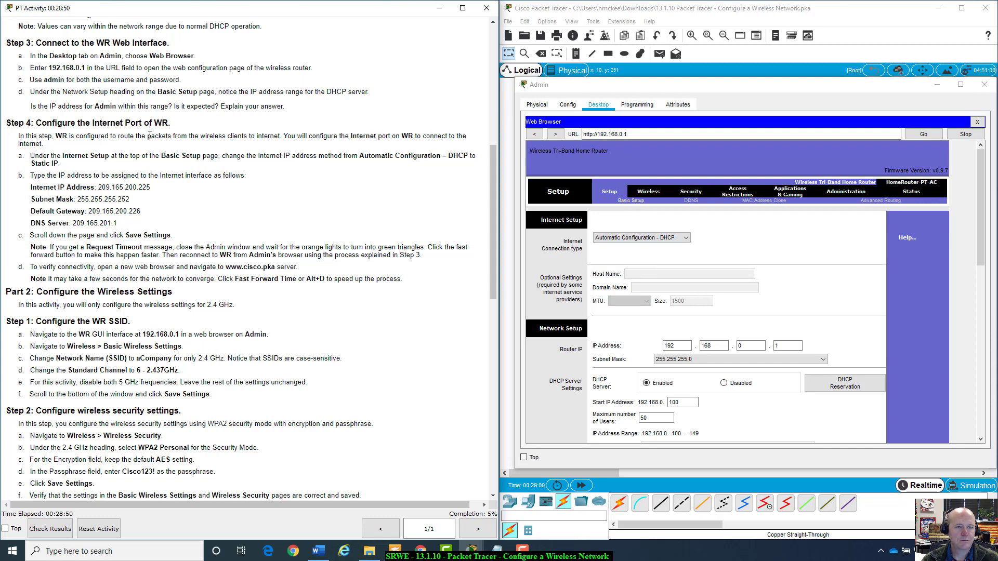
Set WR's Internet Connection type to Static IP and select the first Internet IP box.
{"action": "left_click", "coordinate": [686, 238]}
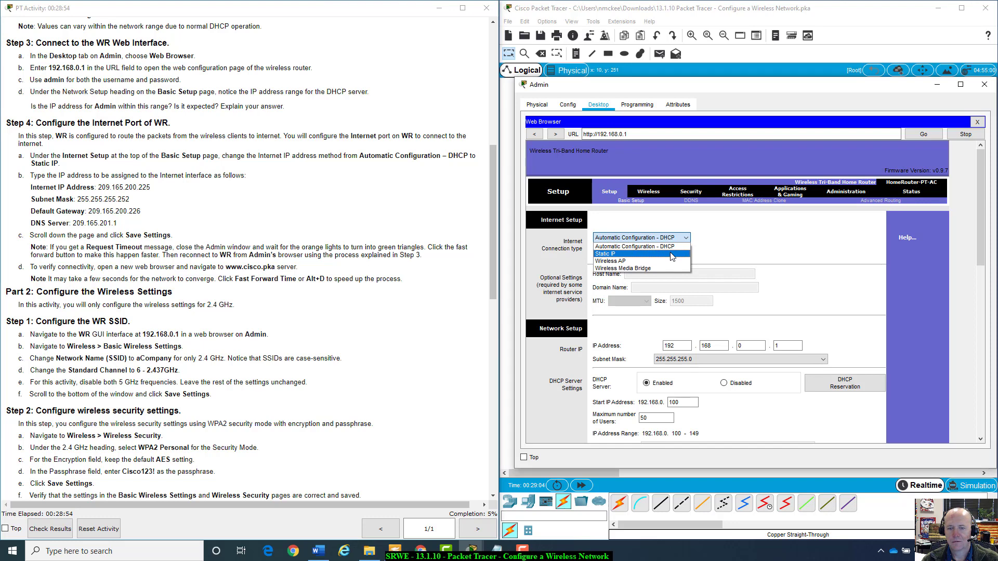
{"action": "left_click", "coordinate": [672, 257]}
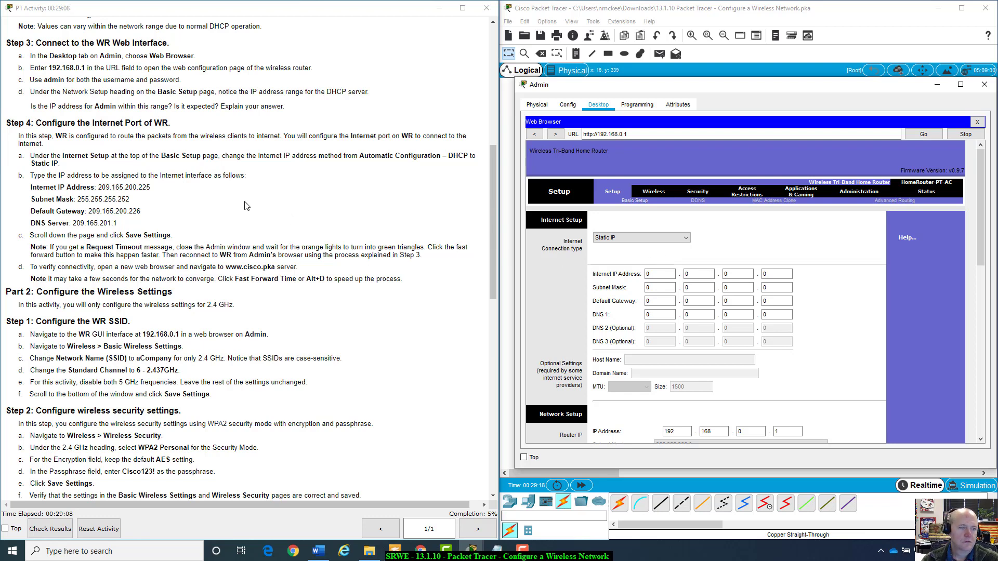
{"action": "left_click", "coordinate": [652, 276]}
Enter Internet IP 209.165.200.225 and subnet mask 255.255.255.252.
{"action": "double_click", "coordinate": [655, 274]}
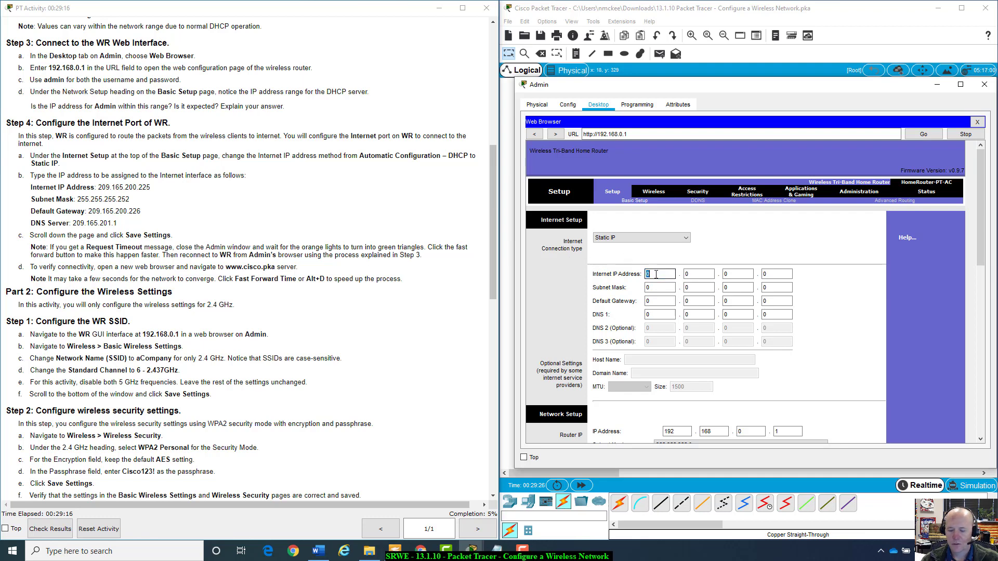
{"action": "type", "text": "209"}
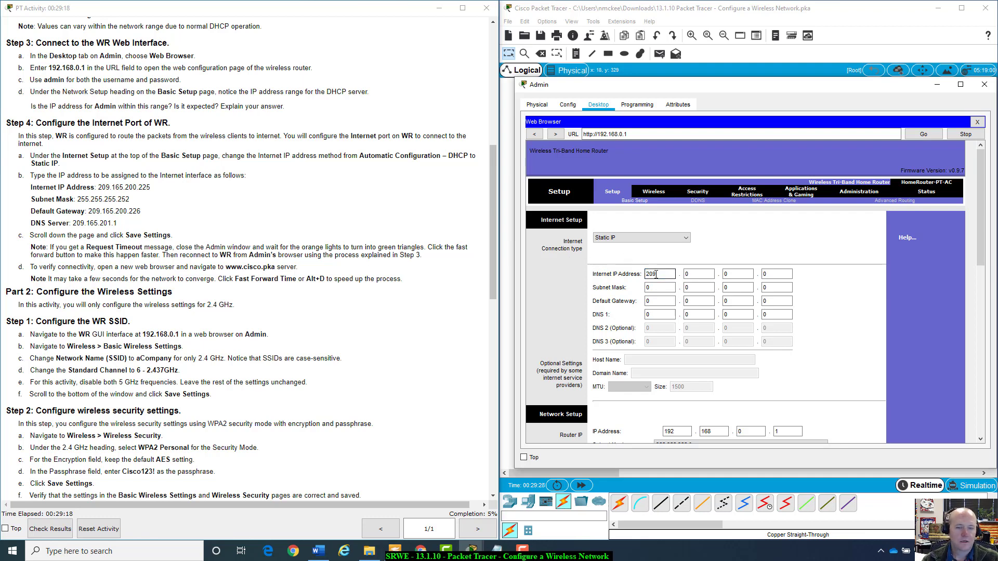
{"action": "key", "text": "Tab"}
{"action": "type", "text": "165"}
{"action": "key", "text": "Tab"}
{"action": "type", "text": "200"}
{"action": "key", "text": "Tab"}
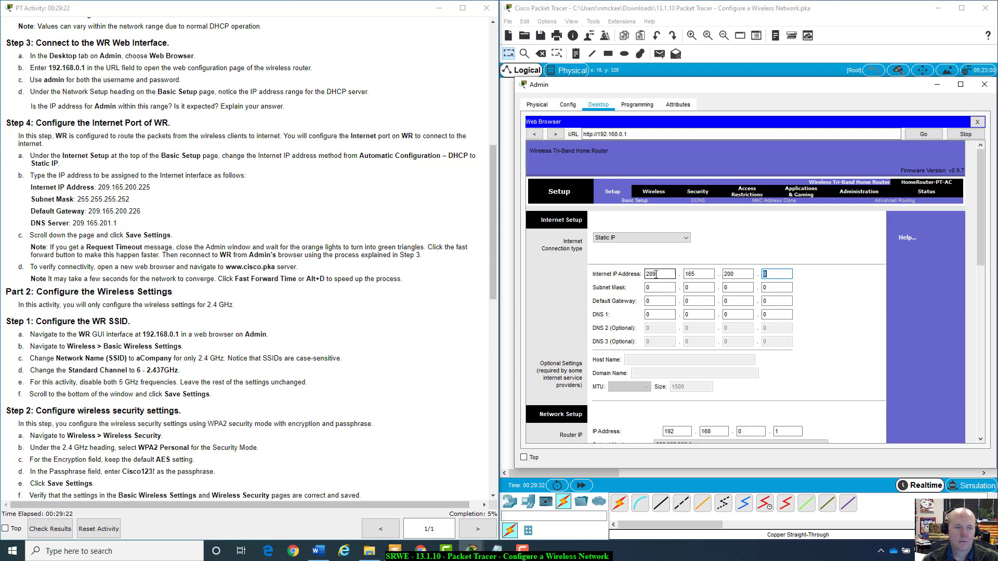
{"action": "type", "text": "225"}
{"action": "key", "text": "Tab"}
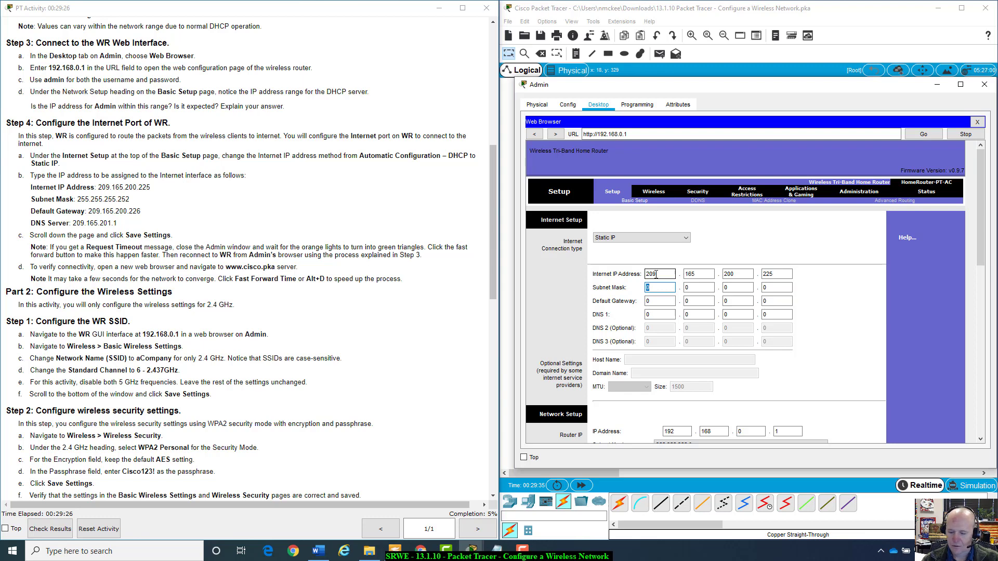
{"action": "type", "text": "255"}
{"action": "key", "text": "Tab"}
{"action": "type", "text": "255"}
{"action": "key", "text": "Tab"}
{"action": "type", "text": "2"}
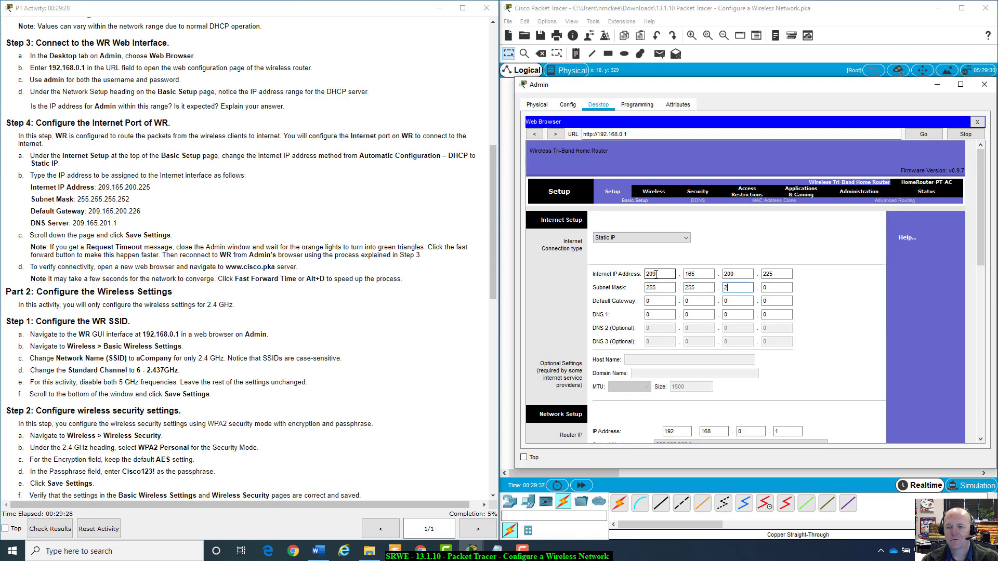
{"action": "type", "text": "55"}
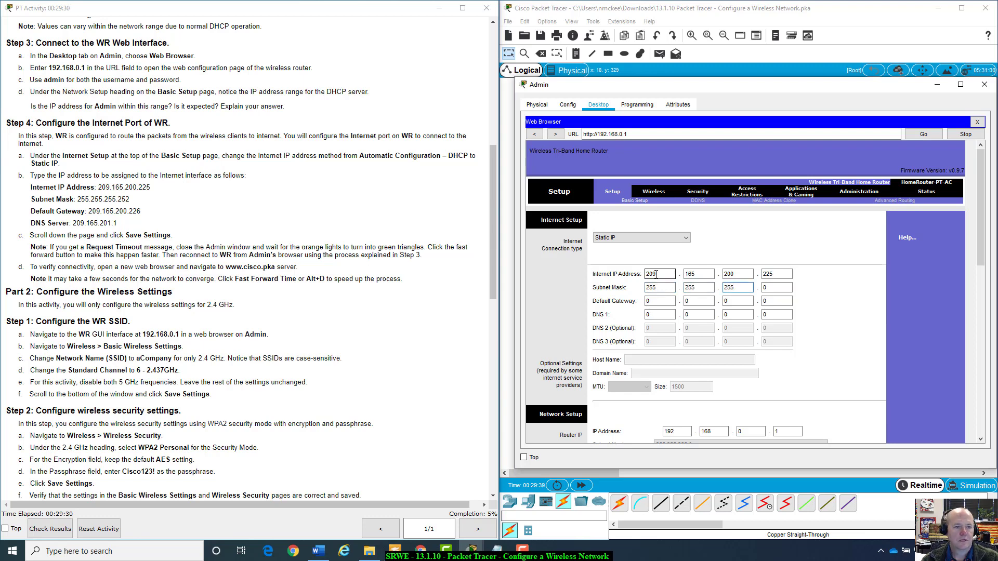
{"action": "key", "text": "Tab"}
{"action": "type", "text": "252"}
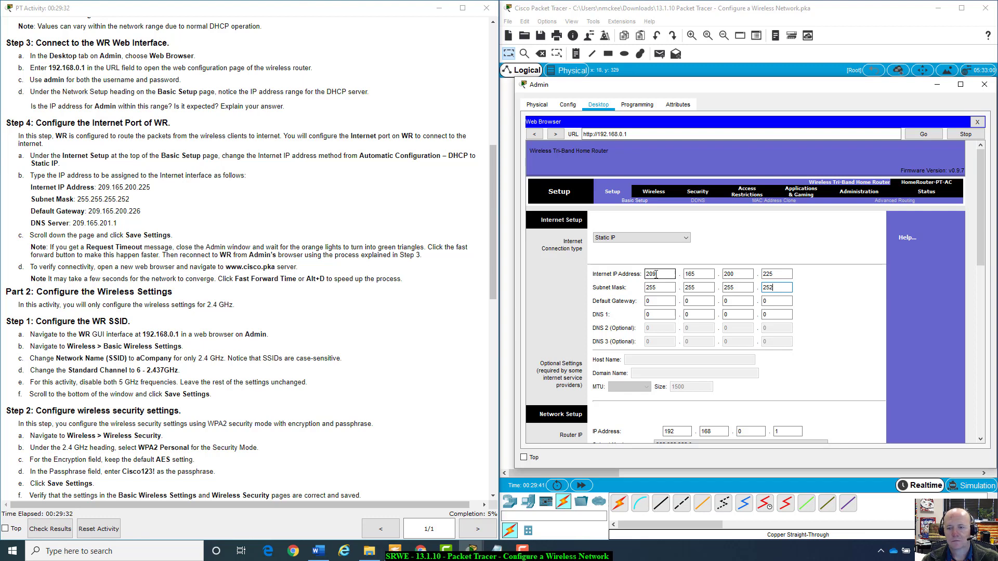
Enter default gateway 209.165.200.226 and step through DNS 1 209.165.201.1.
{"action": "key", "text": "Tab"}
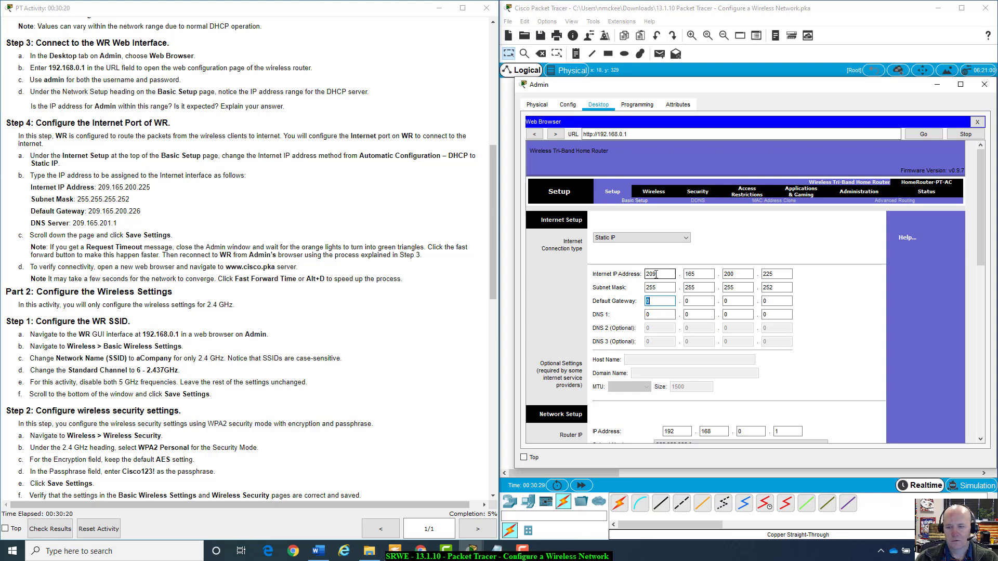
{"action": "type", "text": "209"}
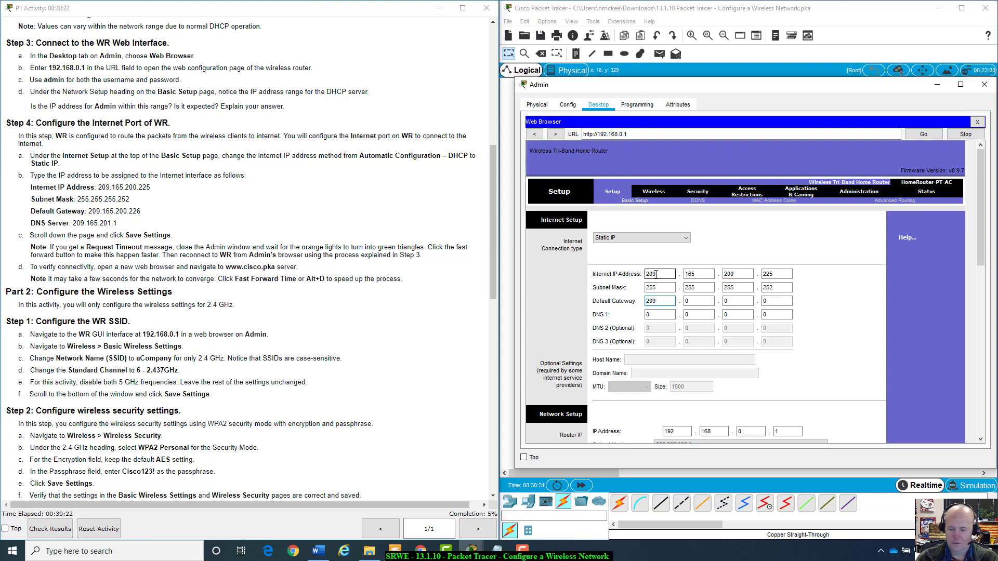
{"action": "key", "text": "Tab"}
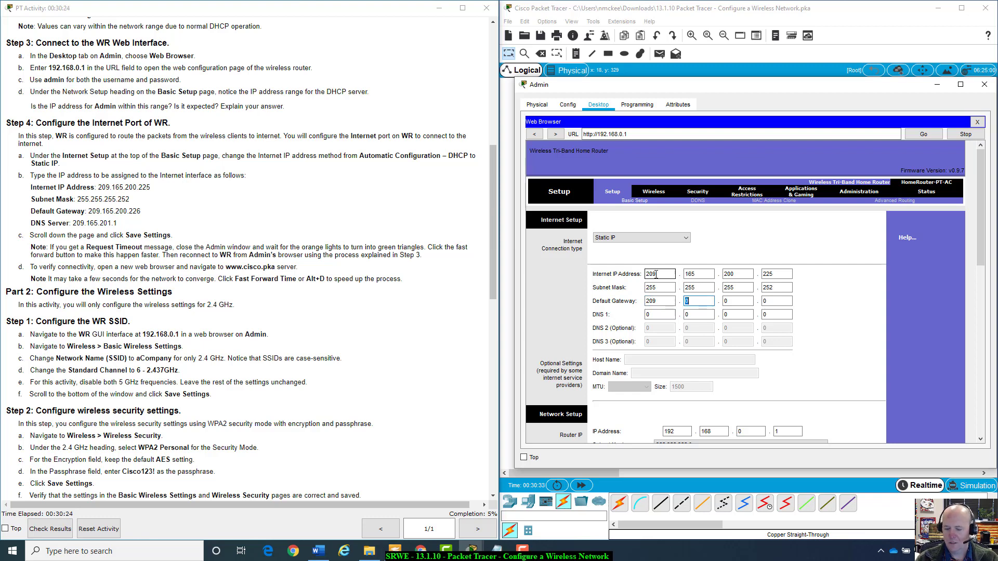
{"action": "type", "text": "165"}
{"action": "key", "text": "Tab"}
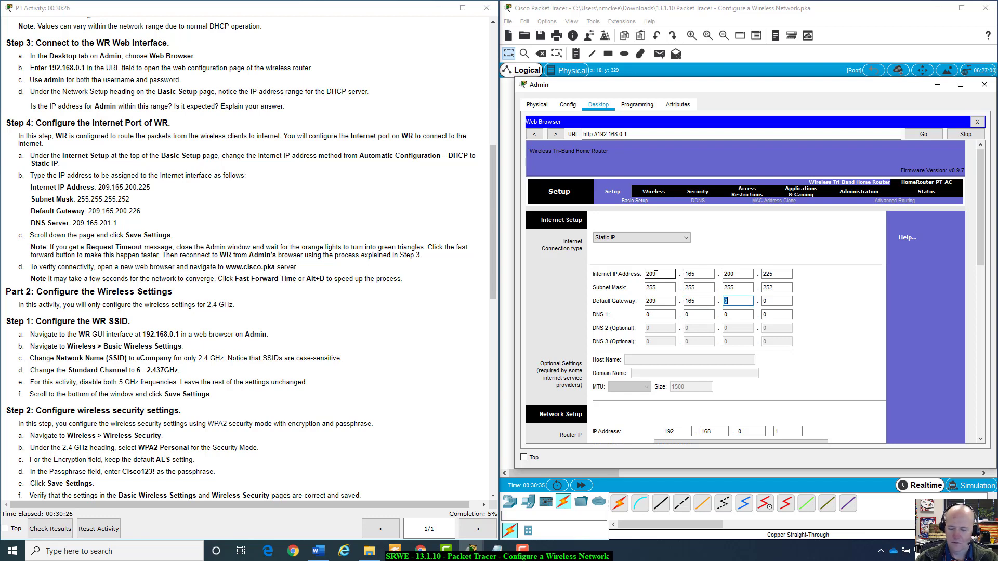
{"action": "type", "text": "200"}
{"action": "key", "text": "Tab"}
{"action": "type", "text": "226"}
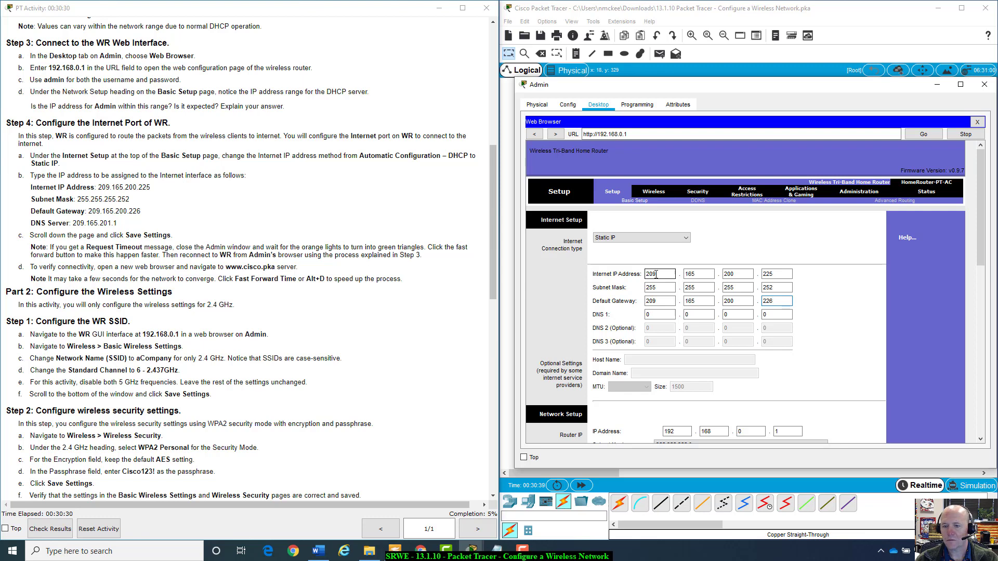
{"action": "key", "text": "Tab"}
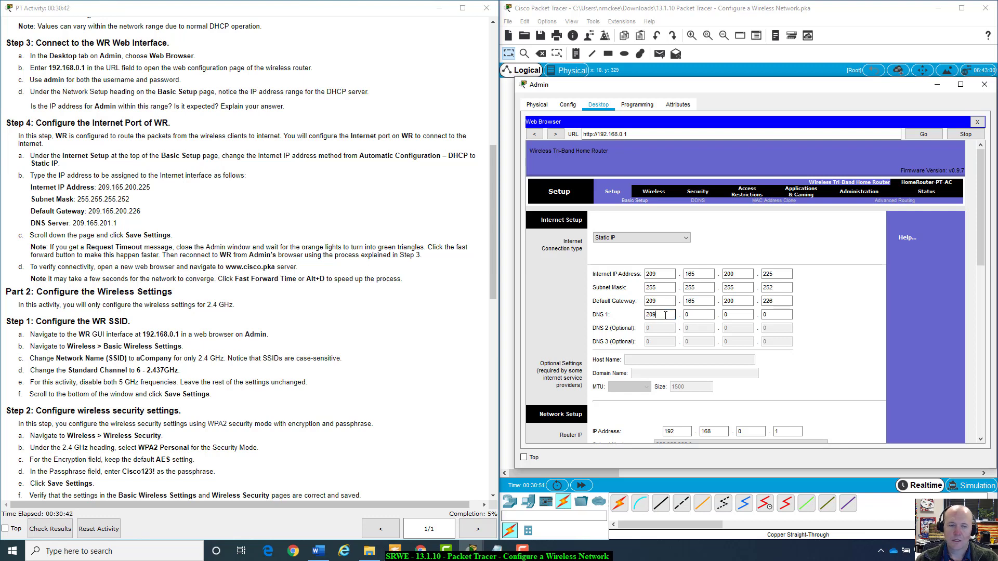
{"action": "key", "text": "Tab"}
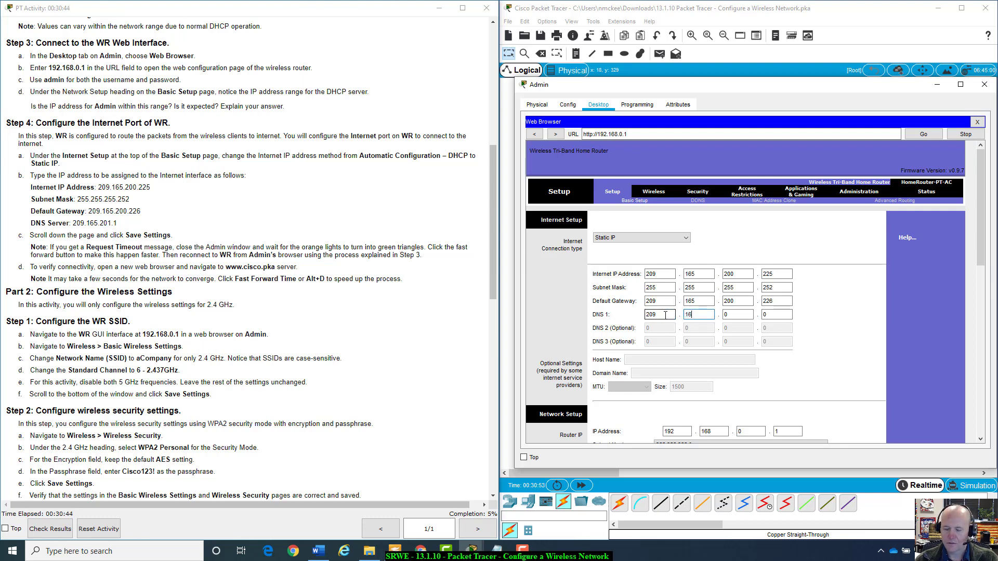
{"action": "key", "text": "Tab"}
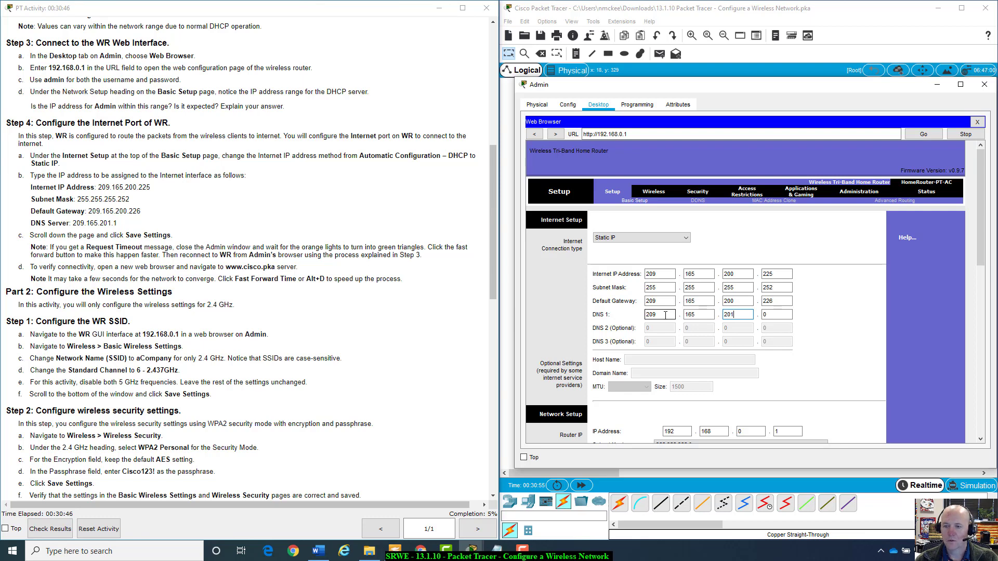
{"action": "key", "text": "Tab"}
{"action": "key", "text": "Tab"}
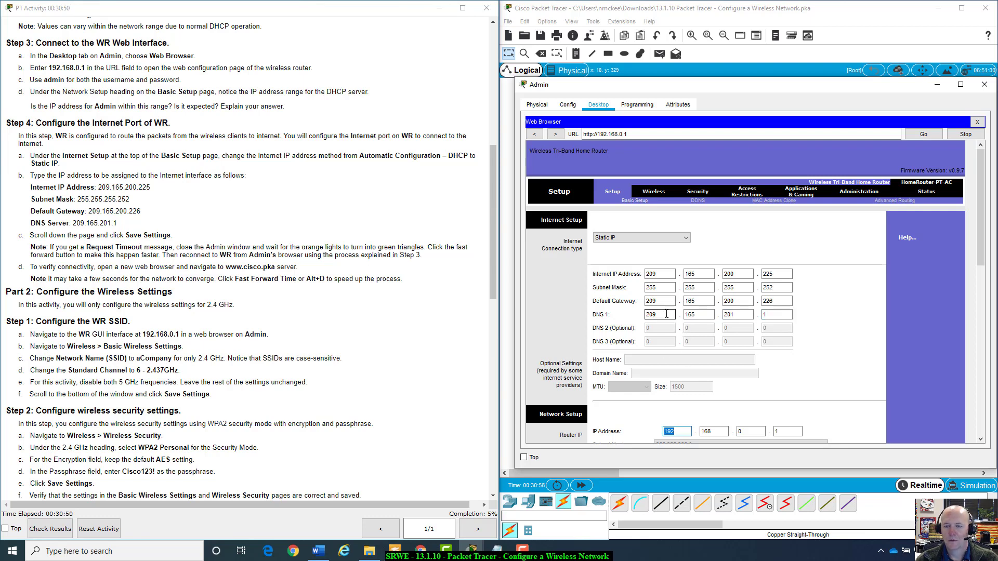
{"action": "left_click", "coordinate": [731, 317]}
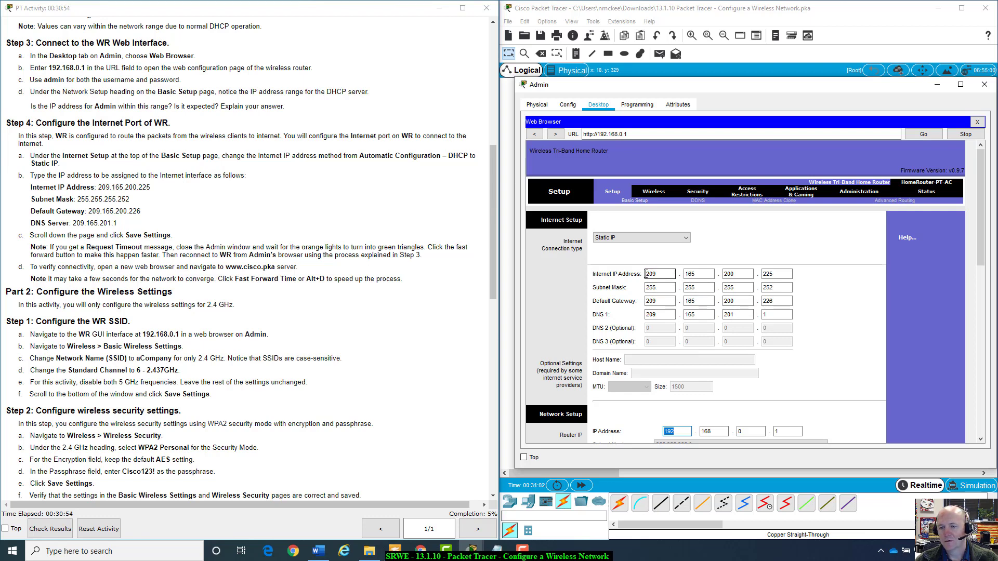
{"action": "left_click_drag", "start_coordinate": [645, 273], "coordinate": [663, 271]}
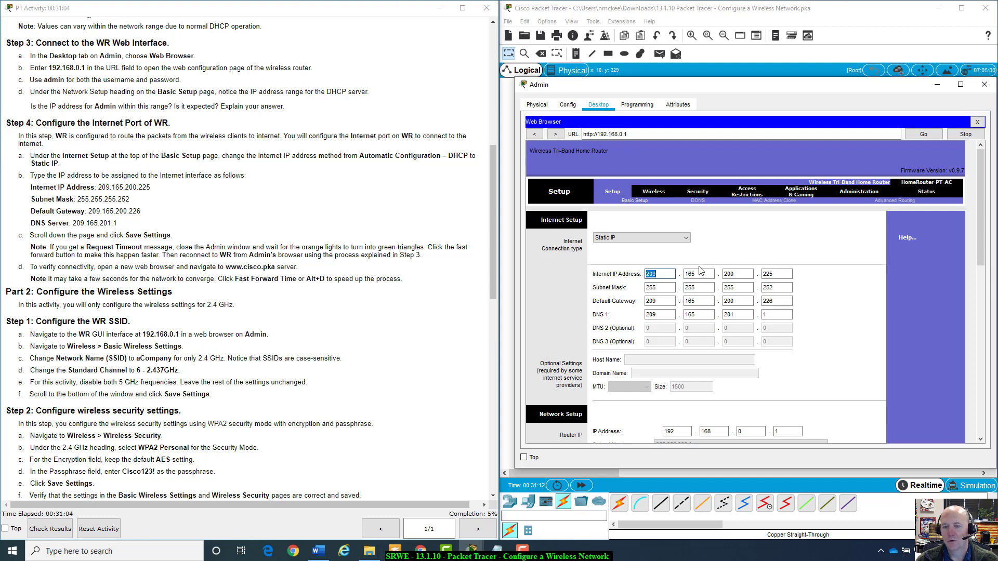
Select the gateway and Internet IP octets to compare last octets 226 and 225.
{"action": "left_click", "coordinate": [773, 273]}
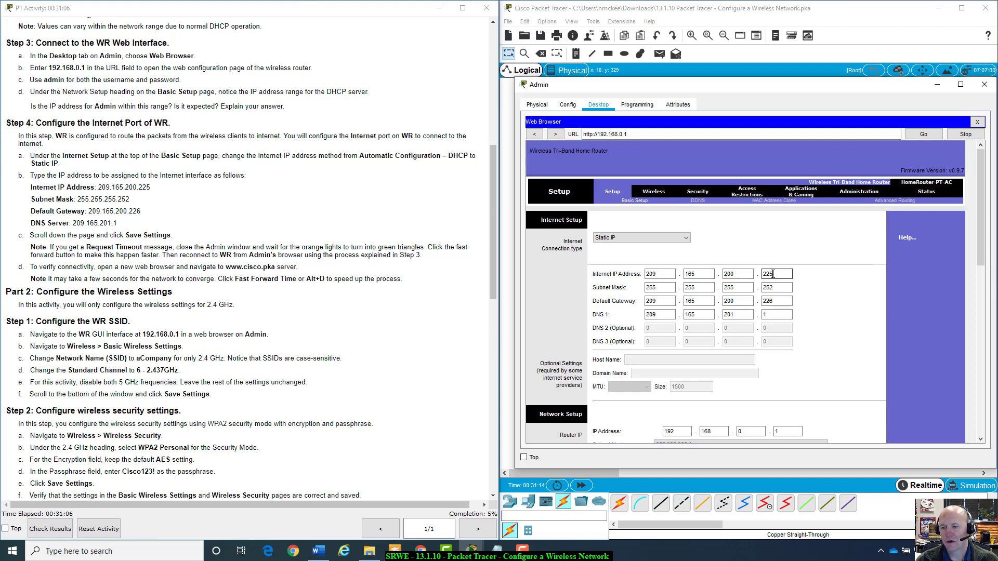
{"action": "left_click", "coordinate": [644, 303]}
{"action": "double_click", "coordinate": [647, 302]}
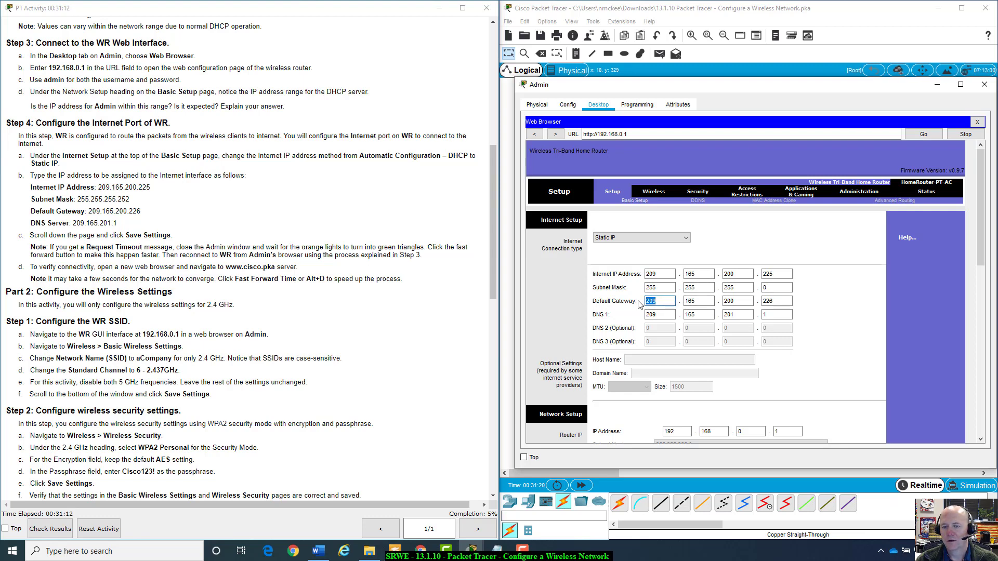
{"action": "double_click", "coordinate": [732, 302]}
{"action": "double_click", "coordinate": [768, 301]}
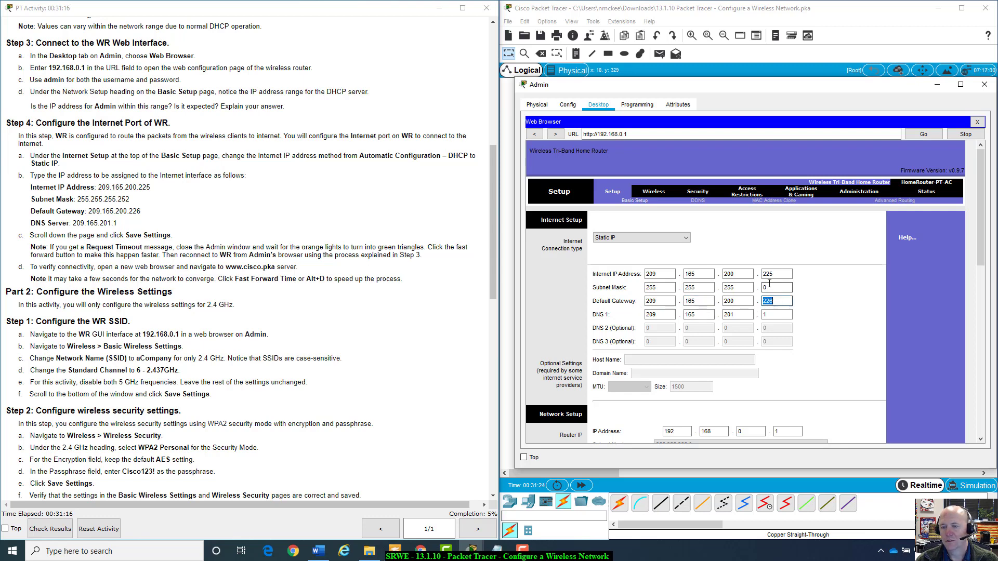
{"action": "double_click", "coordinate": [775, 275]}
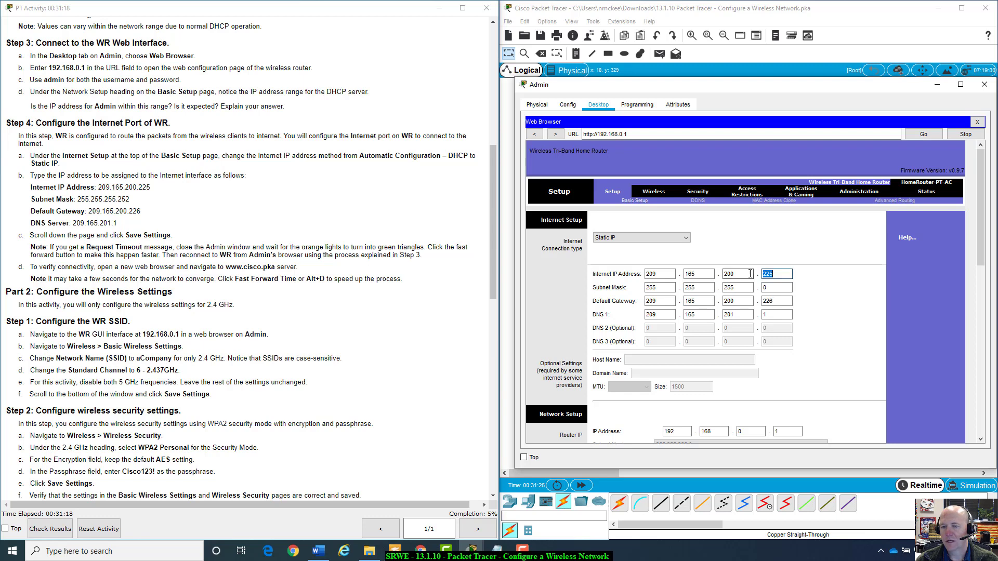
{"action": "double_click", "coordinate": [777, 301]}
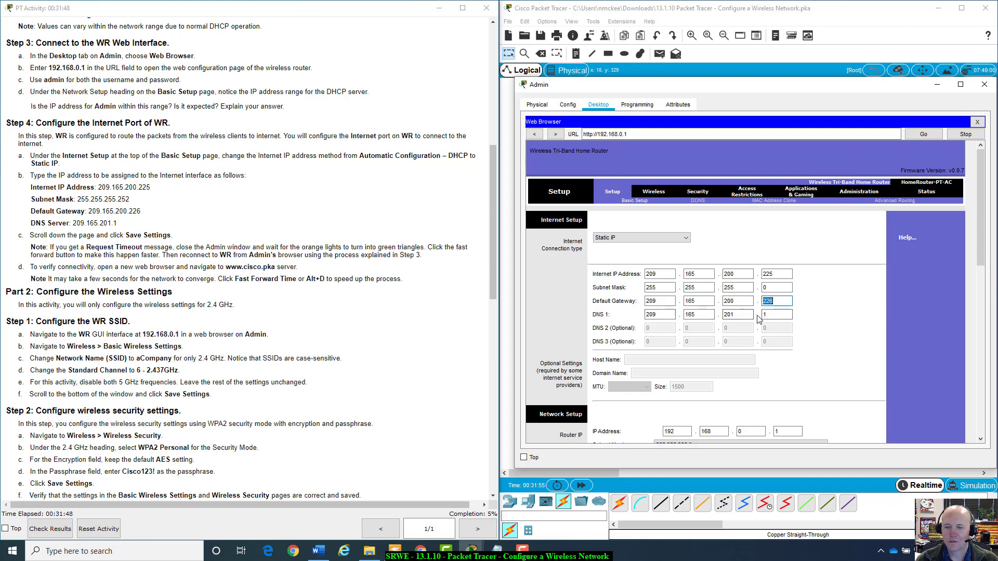
Scroll to the bottom of WR's Basic Setup page and save the static Internet settings.
{"action": "scroll", "coordinate": [758, 319], "scroll_direction": "down", "scroll_amount": 3}
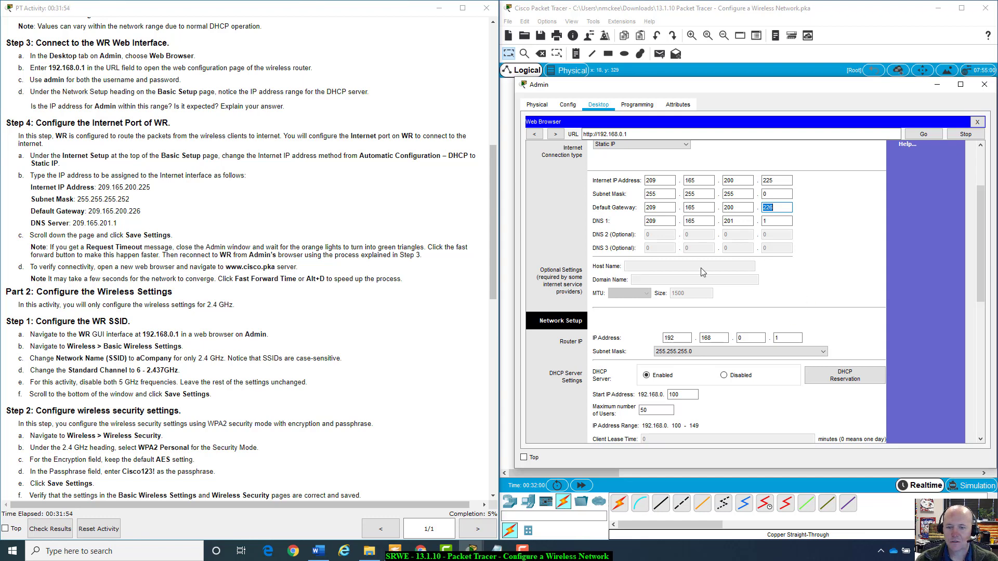
{"action": "scroll", "coordinate": [700, 269], "scroll_direction": "down", "scroll_amount": 2}
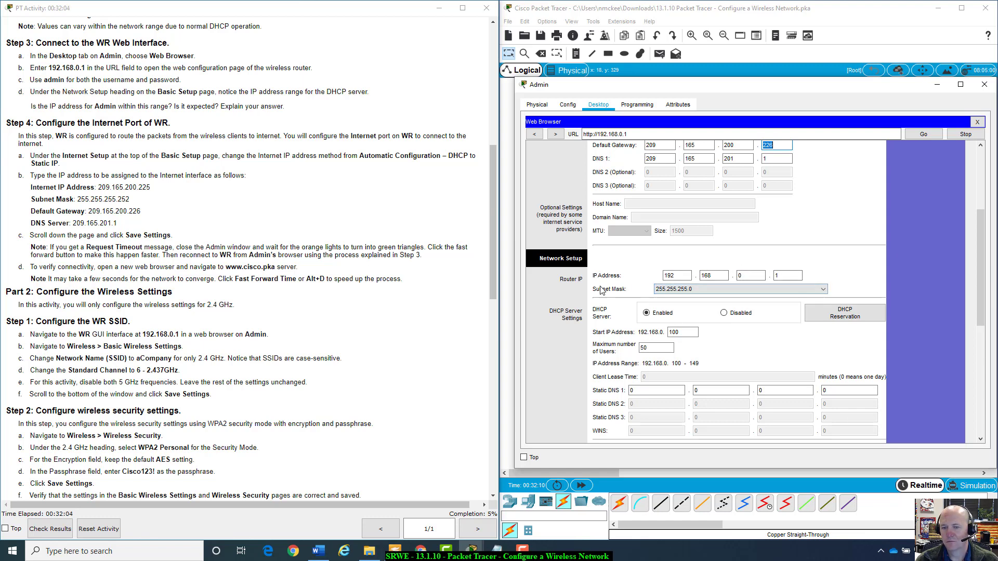
{"action": "scroll", "coordinate": [793, 294], "scroll_direction": "down", "scroll_amount": 2}
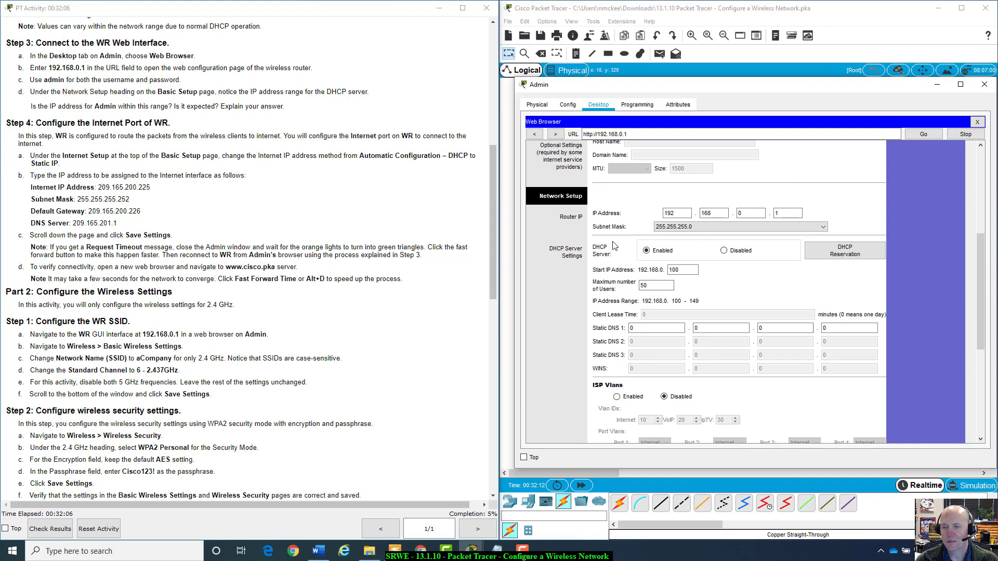
{"action": "scroll", "coordinate": [686, 253], "scroll_direction": "down", "scroll_amount": 7}
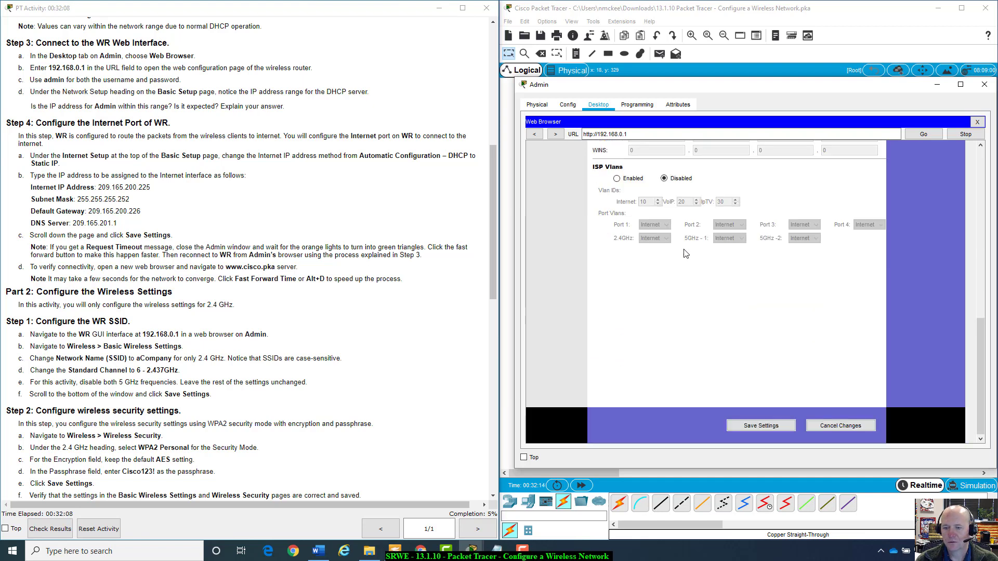
{"action": "left_click", "coordinate": [776, 430]}
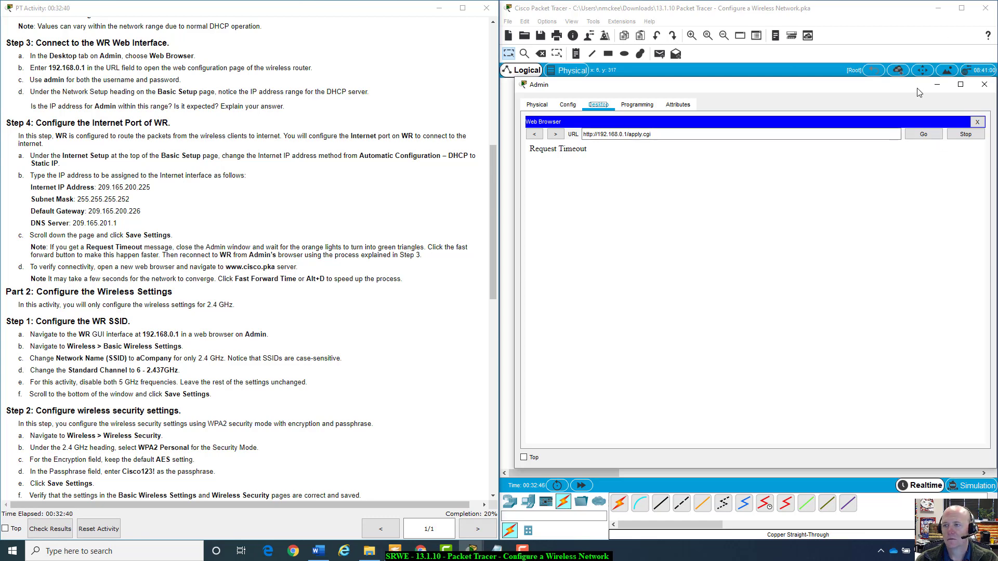
Rearrange the Admin, Packet Tracer and activity instructions windows on screen.
{"action": "left_click_drag", "start_coordinate": [919, 91], "coordinate": [396, 105]}
{"action": "mouse_move", "coordinate": [472, 552]}
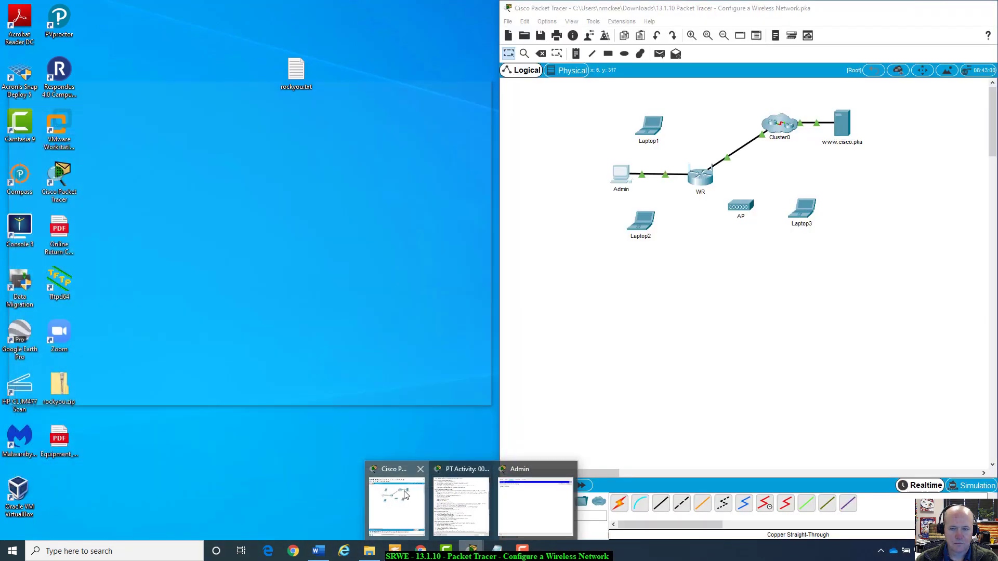
{"action": "left_click", "coordinate": [406, 495]}
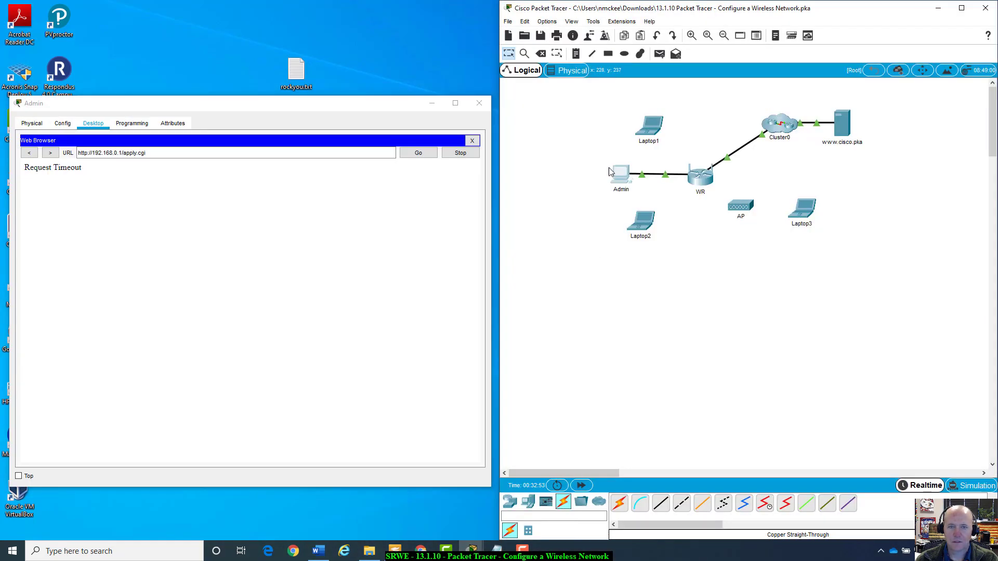
{"action": "left_click_drag", "start_coordinate": [373, 99], "coordinate": [846, 138]}
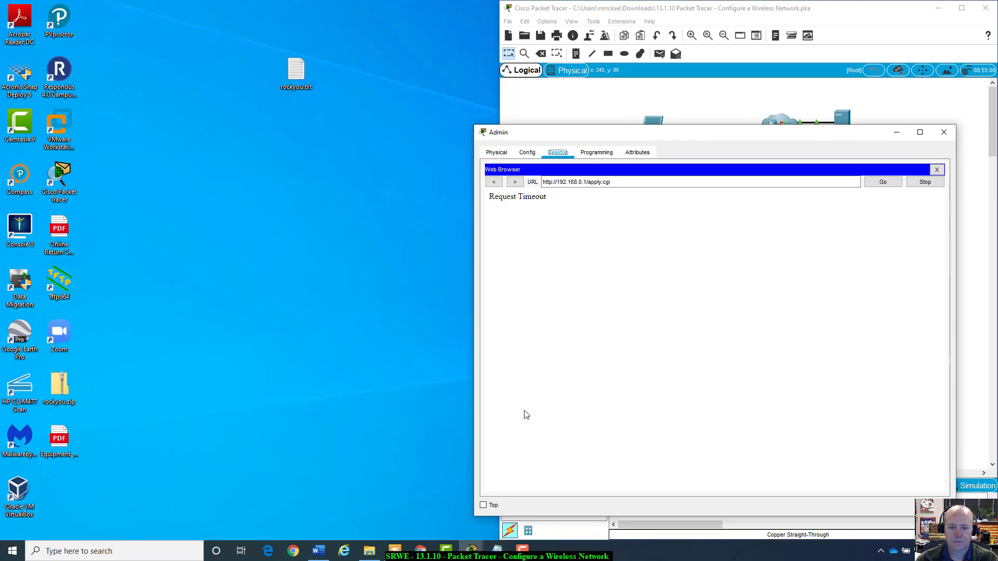
{"action": "left_click", "coordinate": [472, 549]}
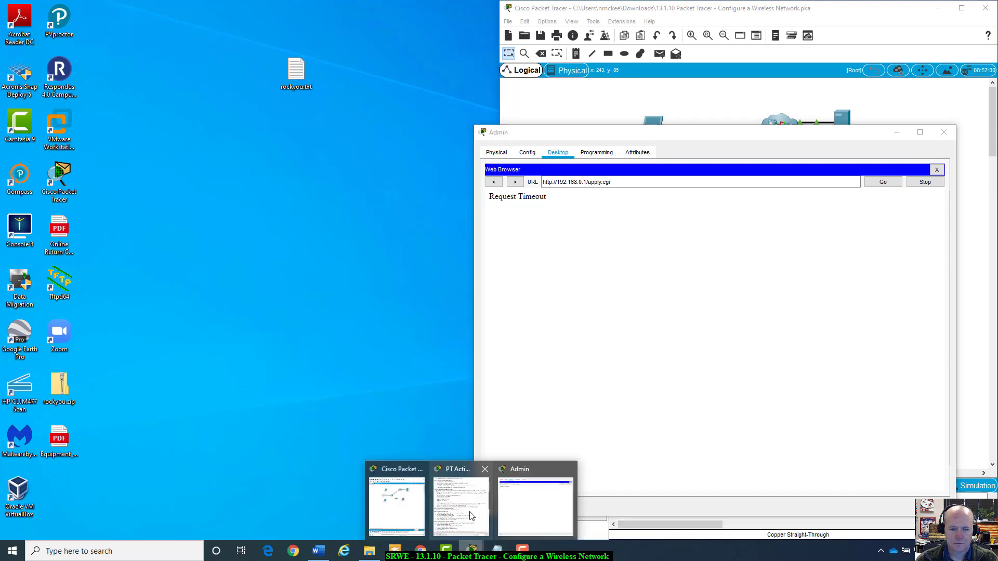
{"action": "left_click", "coordinate": [474, 535]}
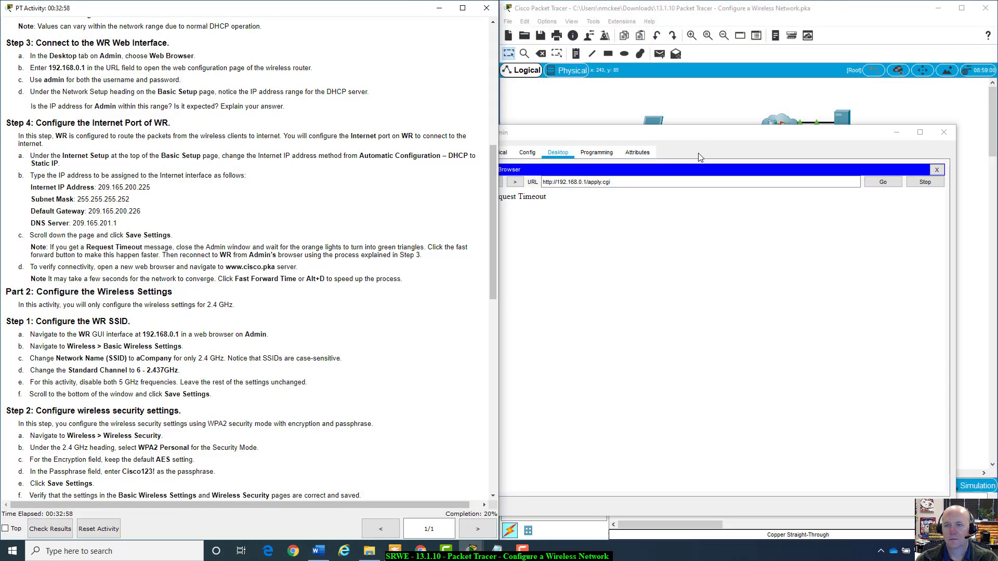
{"action": "left_click_drag", "start_coordinate": [711, 136], "coordinate": [791, 211]}
{"action": "left_click", "coordinate": [666, 257]}
{"action": "left_click_drag", "start_coordinate": [667, 257], "coordinate": [621, 257]}
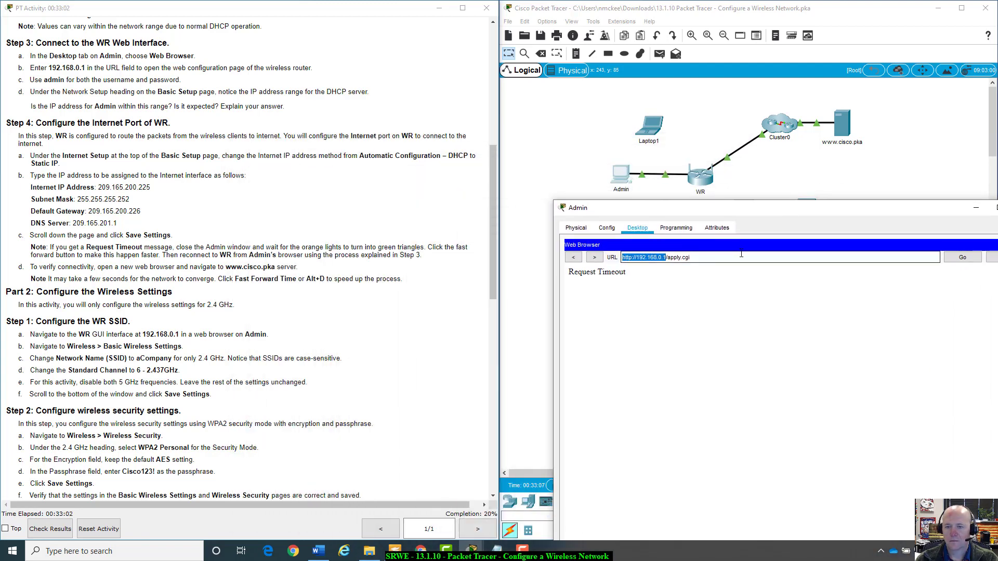
{"action": "left_click", "coordinate": [726, 259]}
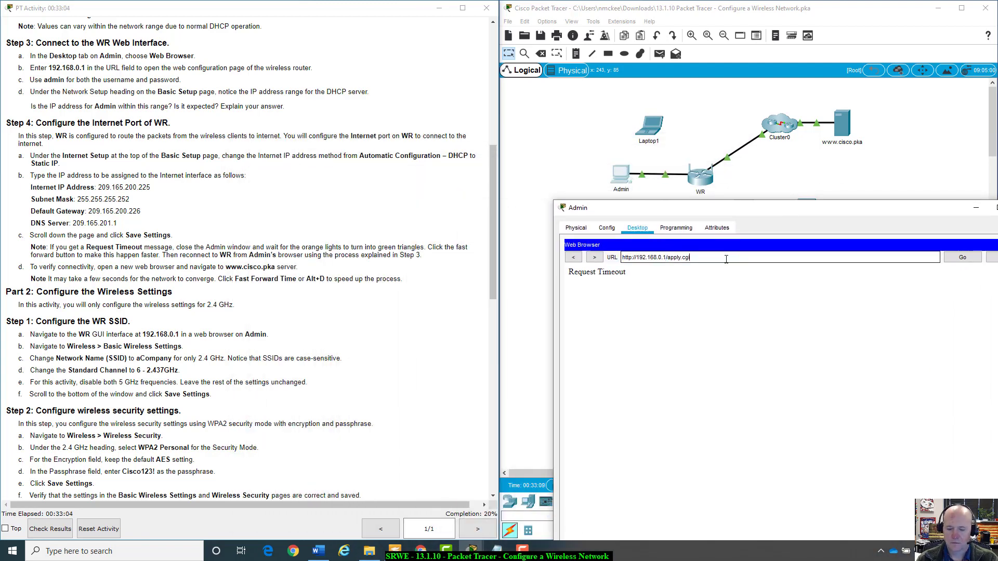
{"action": "key", "text": "BackSpace"}
{"action": "key", "text": "BackSpace"}
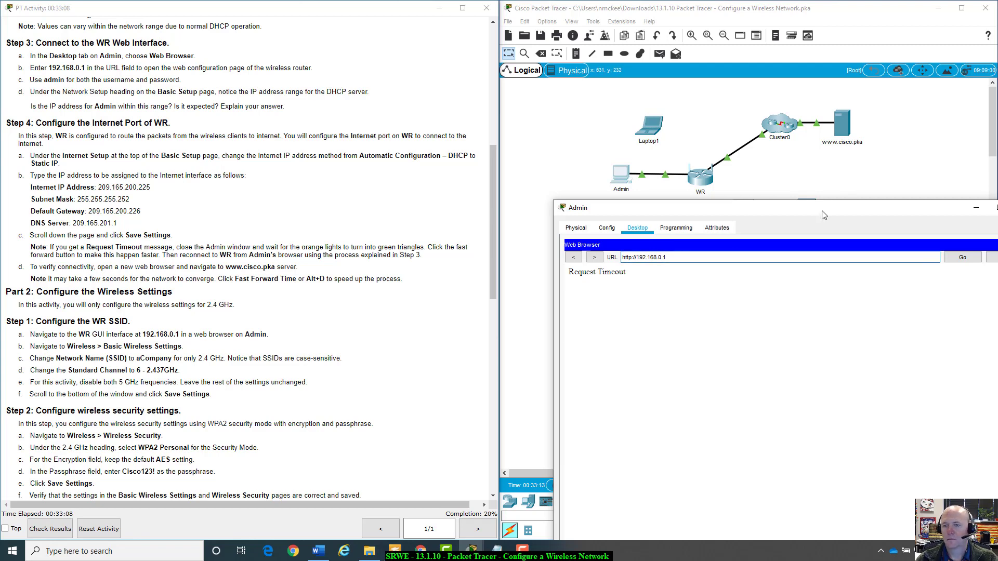
{"action": "left_click_drag", "start_coordinate": [821, 209], "coordinate": [862, 282]}
{"action": "left_click", "coordinate": [580, 433]}
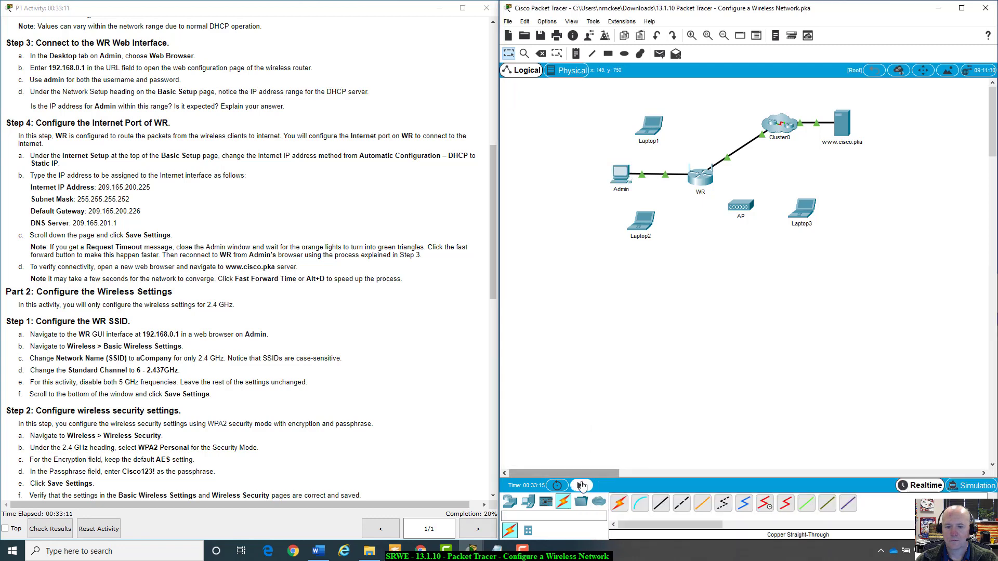
Fast-forward time again, then reload 192.168.0.1 in Admin's browser and check the Basic Setup page.
{"action": "left_click", "coordinate": [581, 486]}
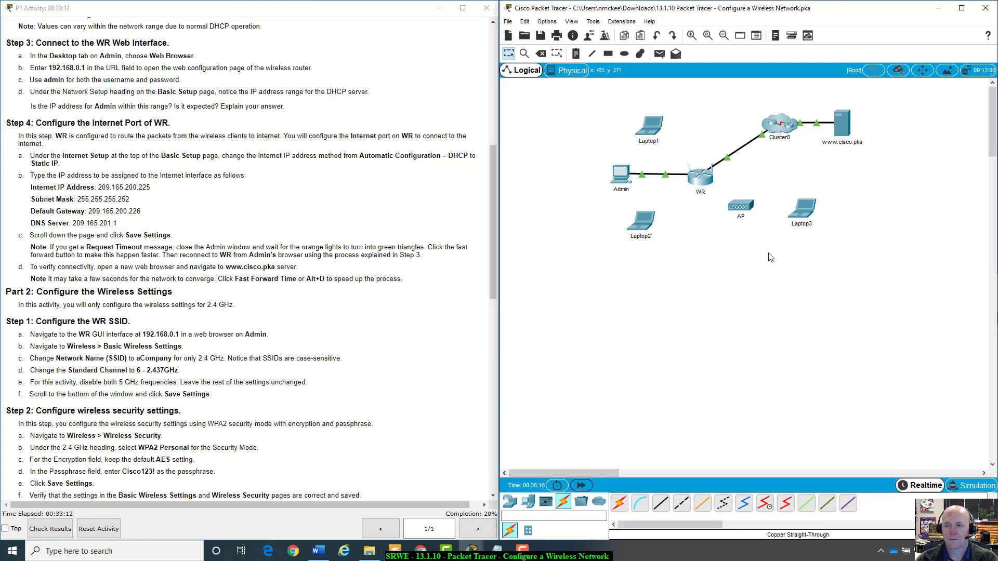
{"action": "left_click", "coordinate": [618, 175]}
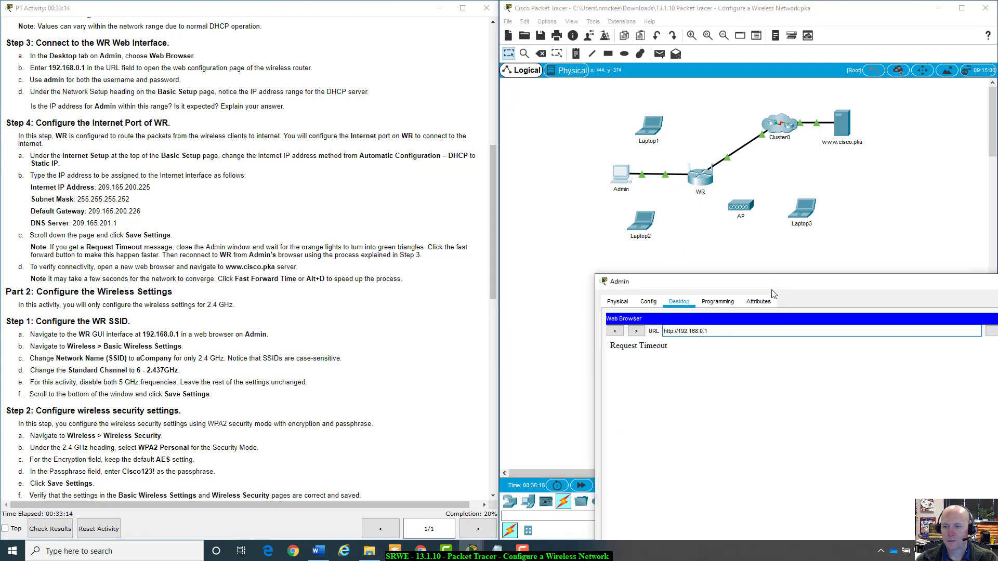
{"action": "left_click_drag", "start_coordinate": [769, 283], "coordinate": [683, 176]}
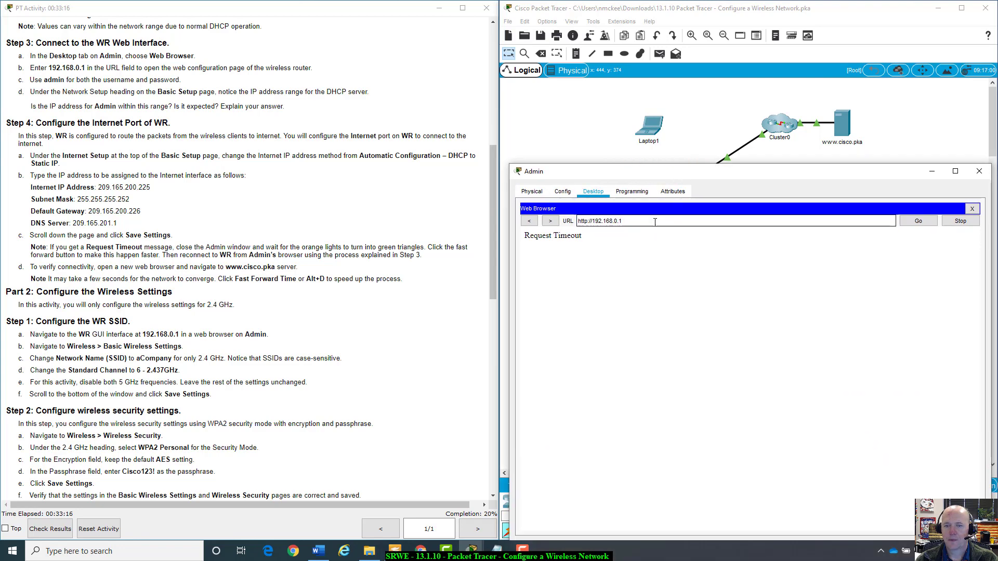
{"action": "key", "text": "Return"}
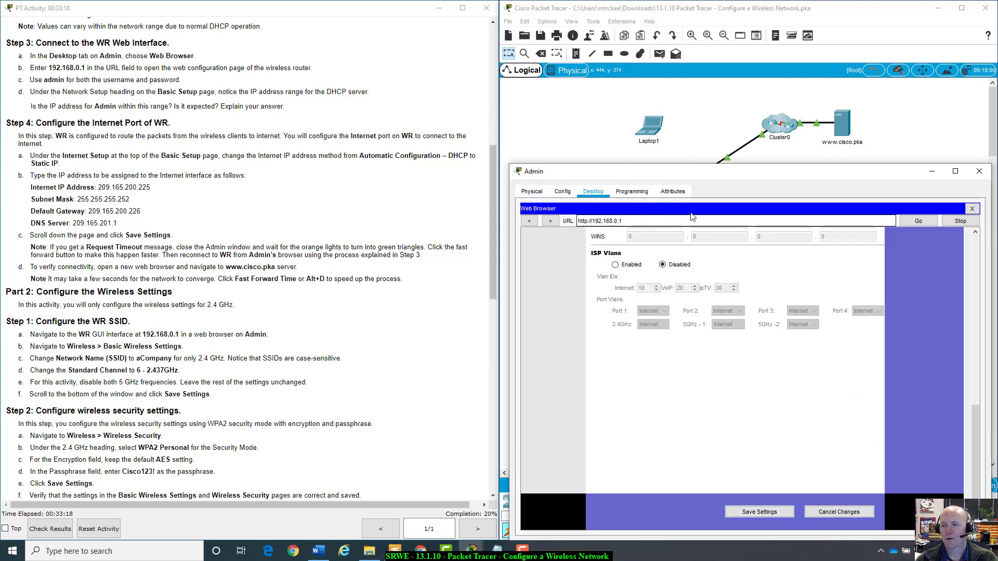
{"action": "scroll", "coordinate": [880, 334], "scroll_direction": "up", "scroll_amount": 10}
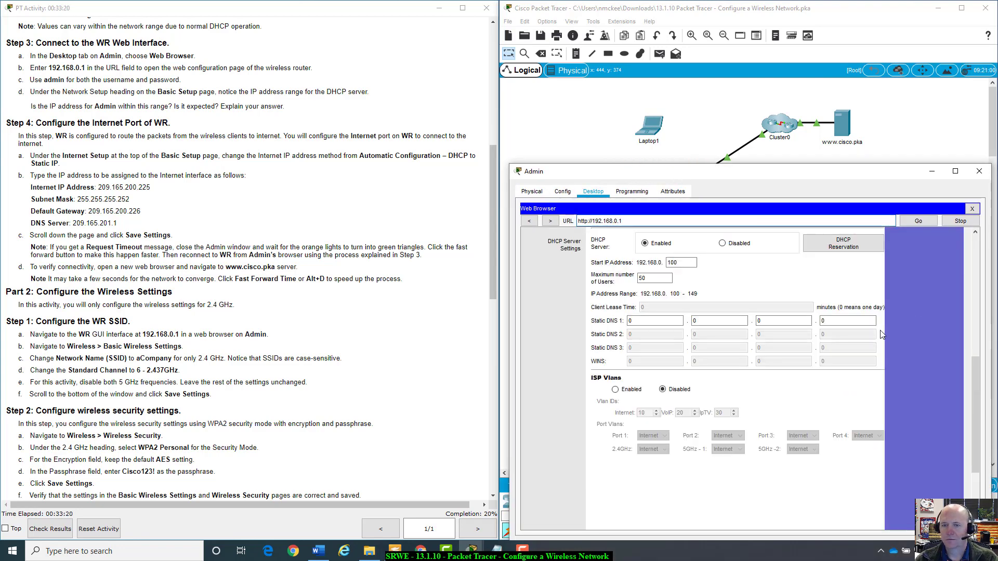
{"action": "scroll", "coordinate": [880, 335], "scroll_direction": "down", "scroll_amount": 1}
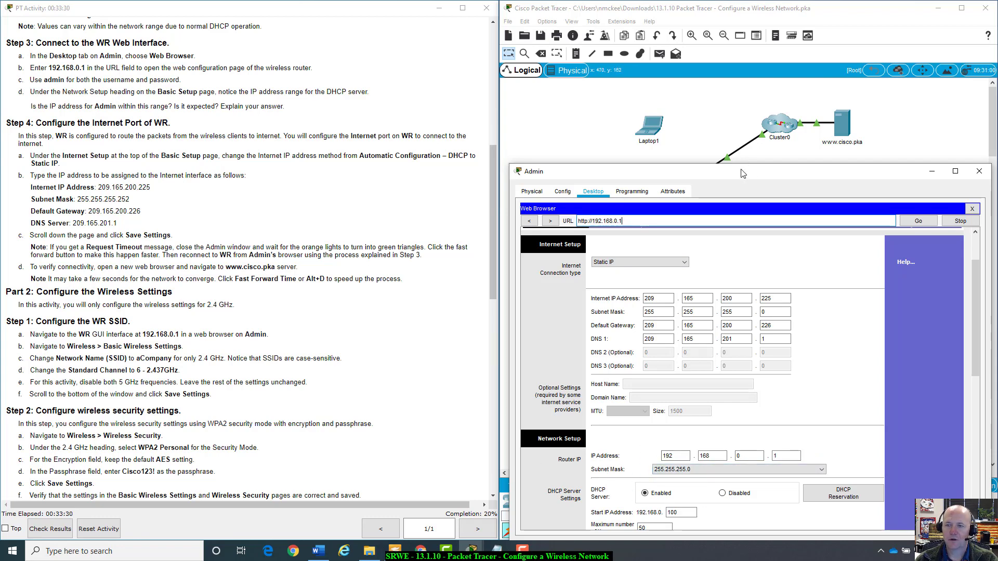
{"action": "left_click_drag", "start_coordinate": [744, 172], "coordinate": [748, 209]}
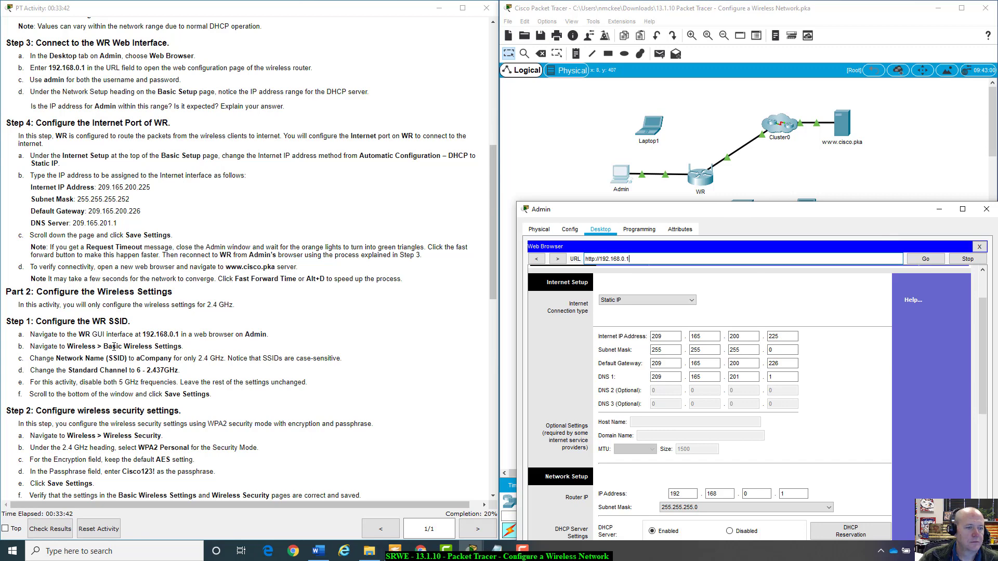
{"action": "scroll", "coordinate": [114, 346], "scroll_direction": "down", "scroll_amount": 1}
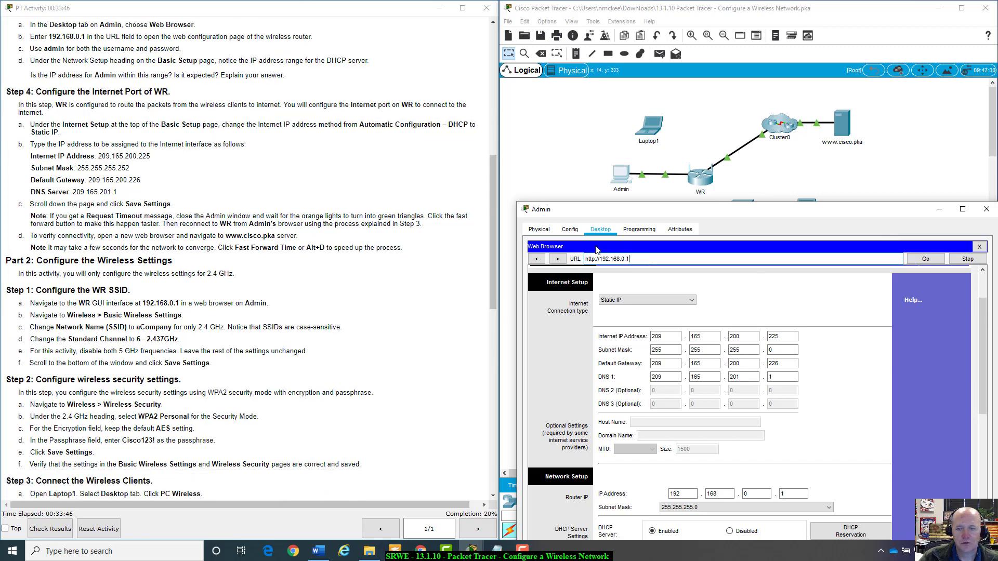
{"action": "triple_click", "coordinate": [631, 259]}
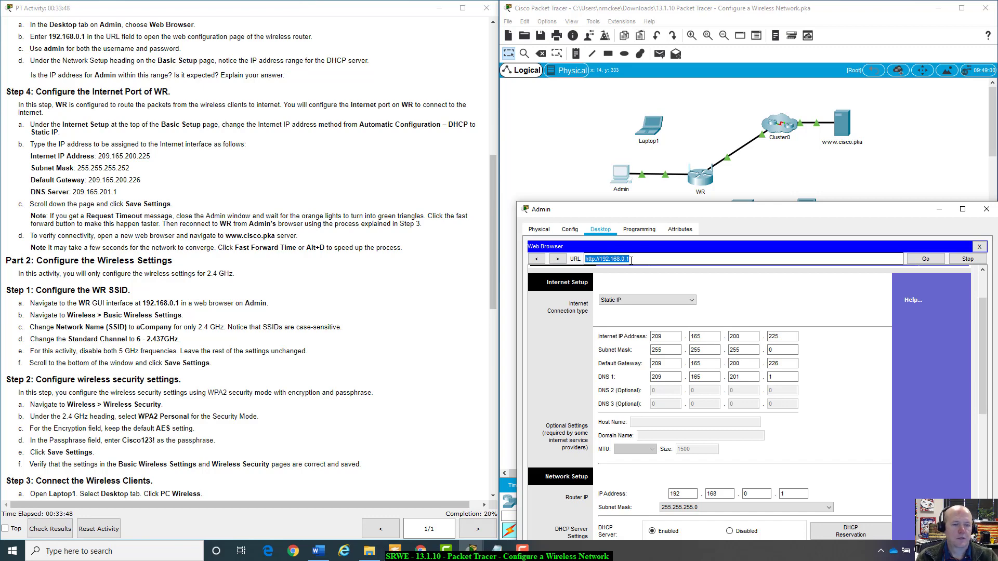
{"action": "type", "text": "www.c"}
{"action": "type", "text": "isco"}
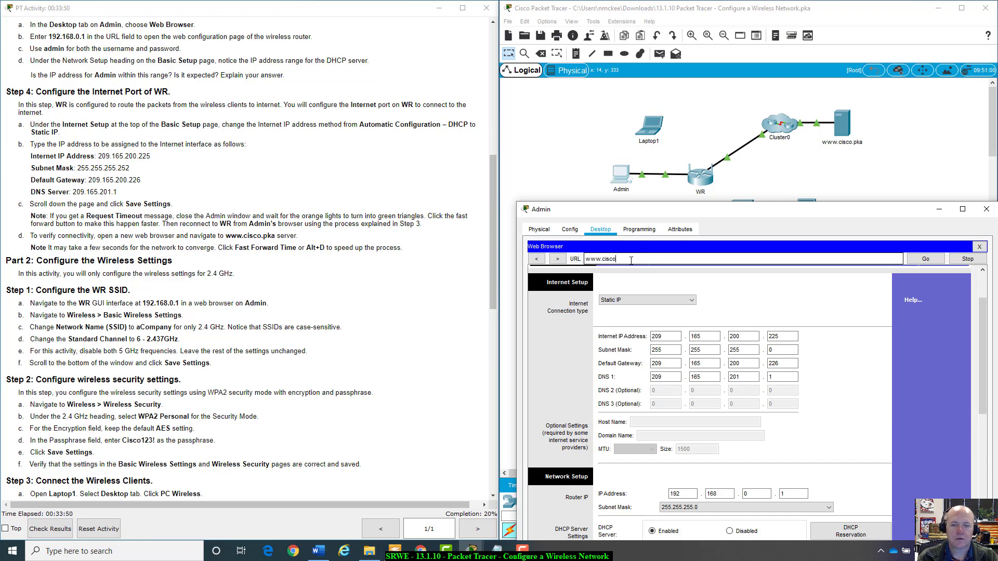
{"action": "type", "text": ".pka"}
{"action": "key", "text": "Return"}
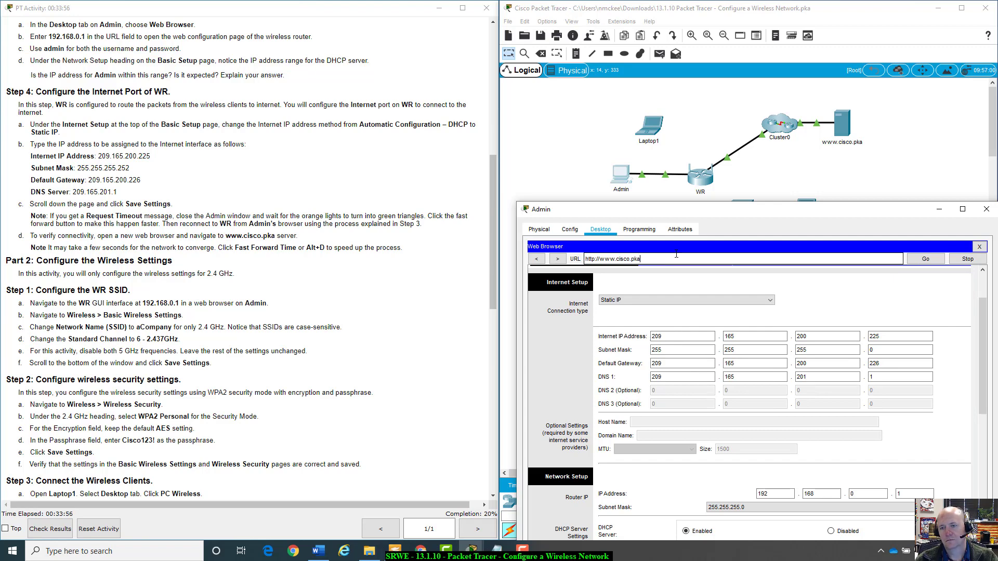
{"action": "mouse_move", "coordinate": [726, 211]}
{"action": "left_mouse_down"}
{"action": "mouse_move", "coordinate": [728, 142]}
{"action": "mouse_move", "coordinate": [726, 197]}
{"action": "left_mouse_up"}
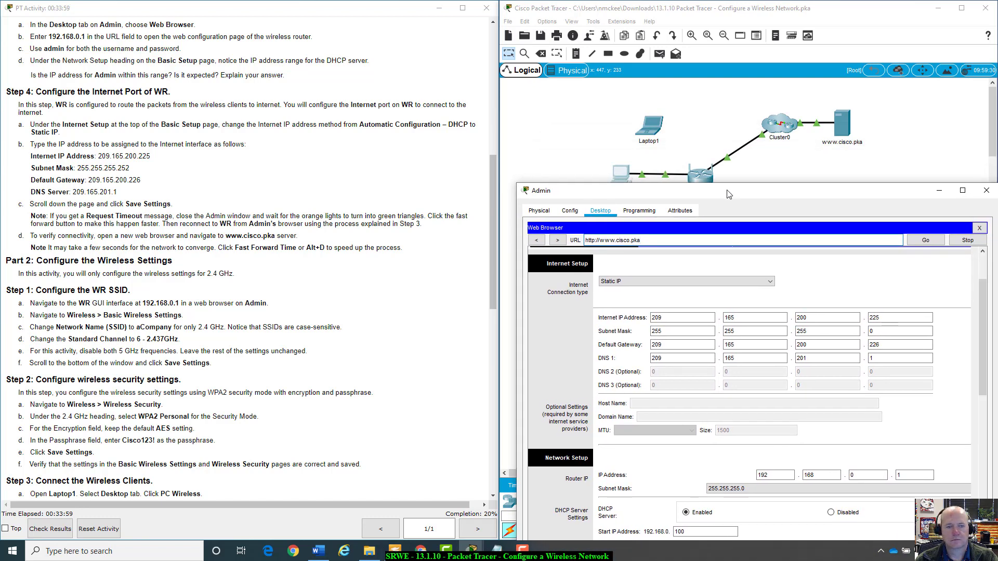
{"action": "left_click", "coordinate": [933, 242]}
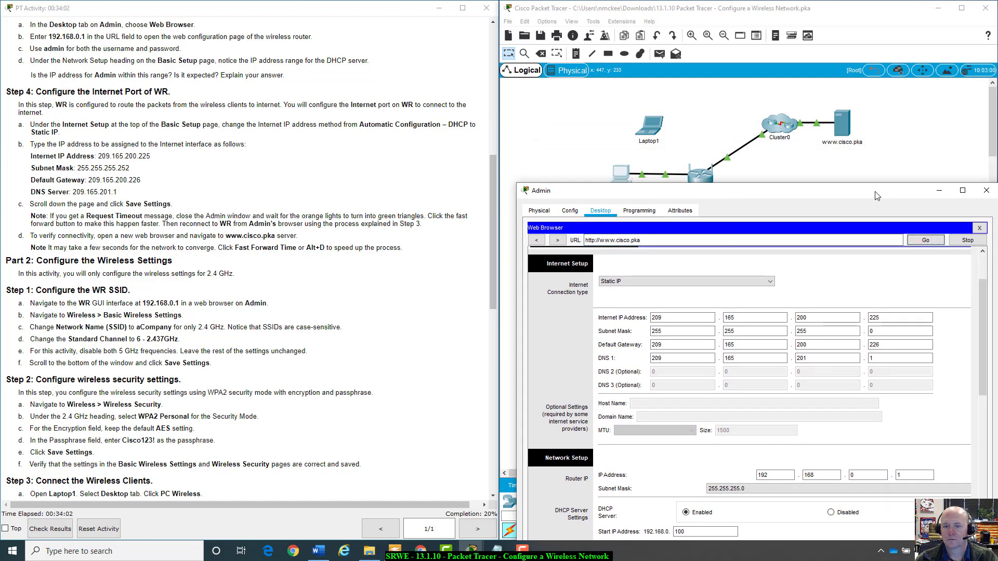
{"action": "left_click_drag", "start_coordinate": [876, 196], "coordinate": [873, 116]}
{"action": "scroll", "coordinate": [810, 436], "scroll_direction": "down", "scroll_amount": 3}
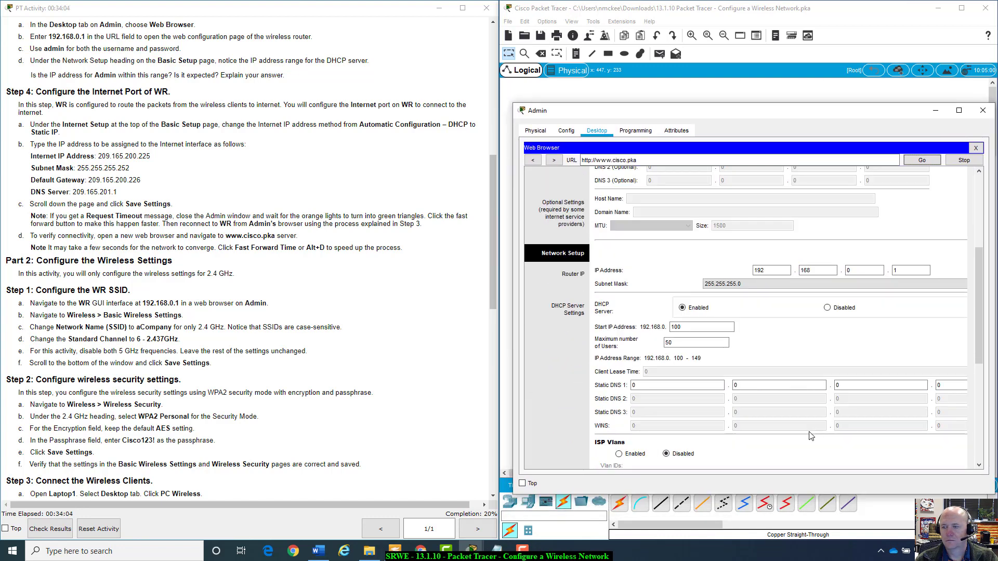
{"action": "scroll", "coordinate": [811, 435], "scroll_direction": "down", "scroll_amount": 5}
{"action": "scroll", "coordinate": [811, 435], "scroll_direction": "up", "scroll_amount": 10}
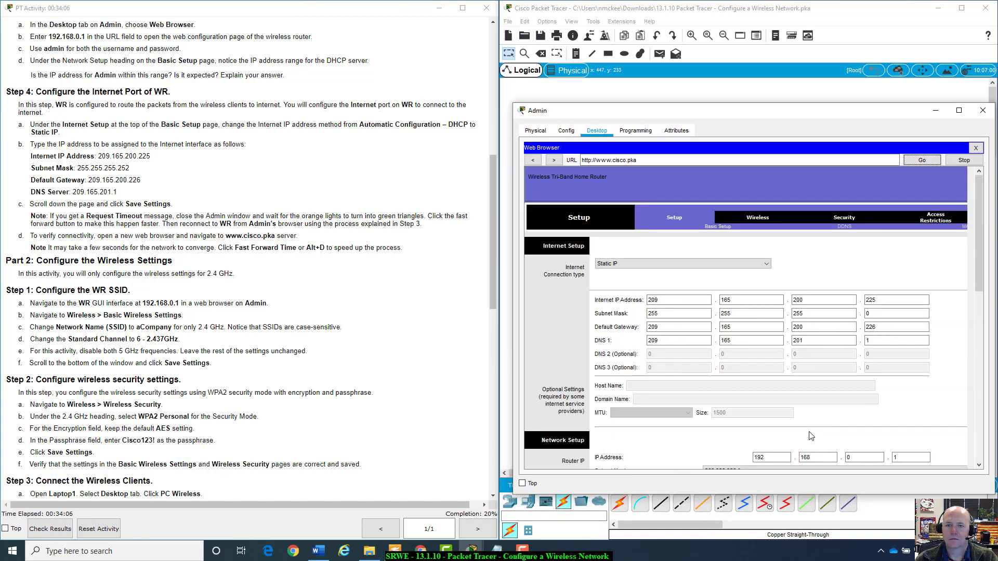
{"action": "key", "text": "Return"}
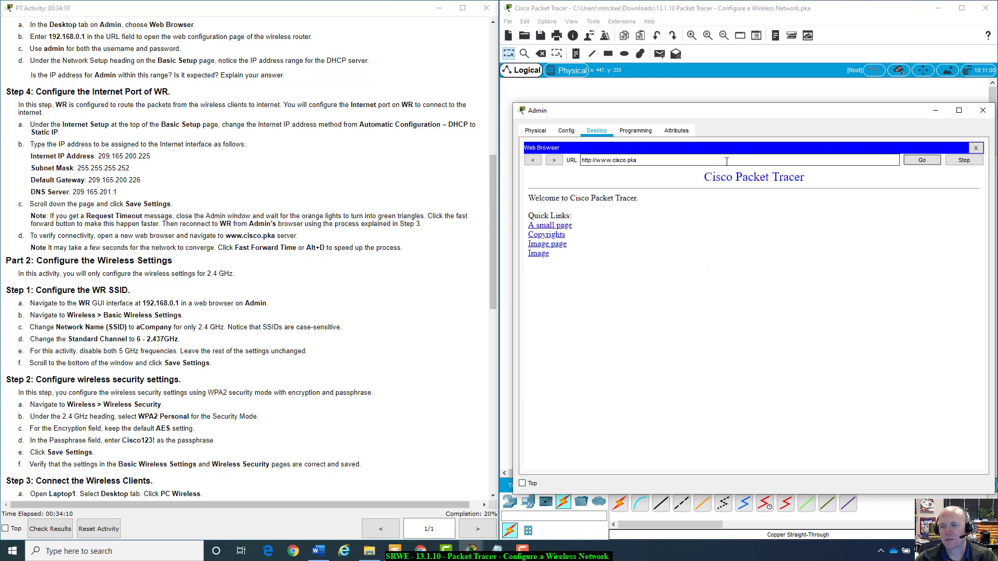
Open the sample page, then go back through history to the 192.168.0.1 router setup page.
{"action": "left_click", "coordinate": [544, 227]}
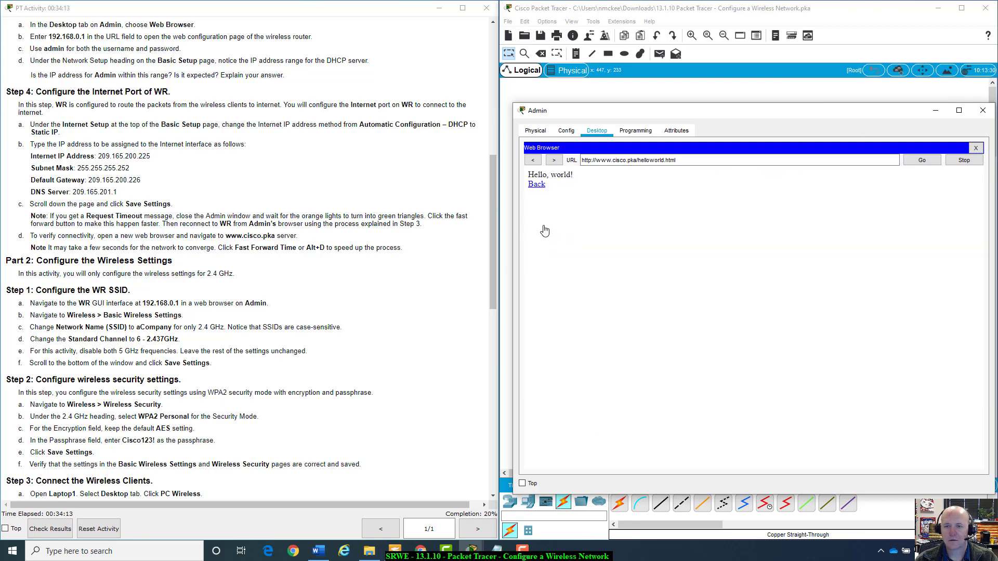
{"action": "left_click", "coordinate": [541, 187]}
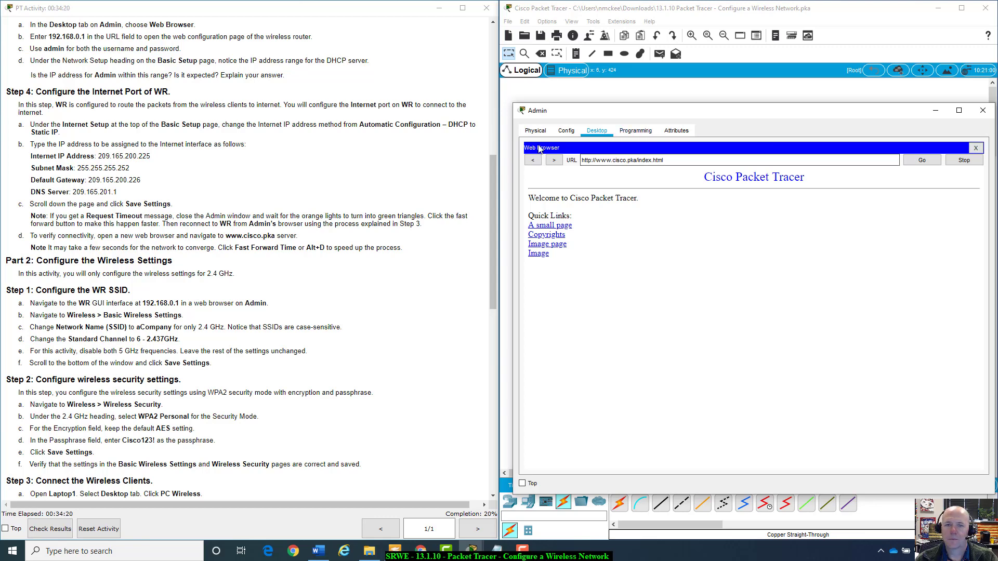
{"action": "left_click", "coordinate": [532, 161]}
{"action": "left_click", "coordinate": [532, 161]}
{"action": "left_click", "coordinate": [532, 160]}
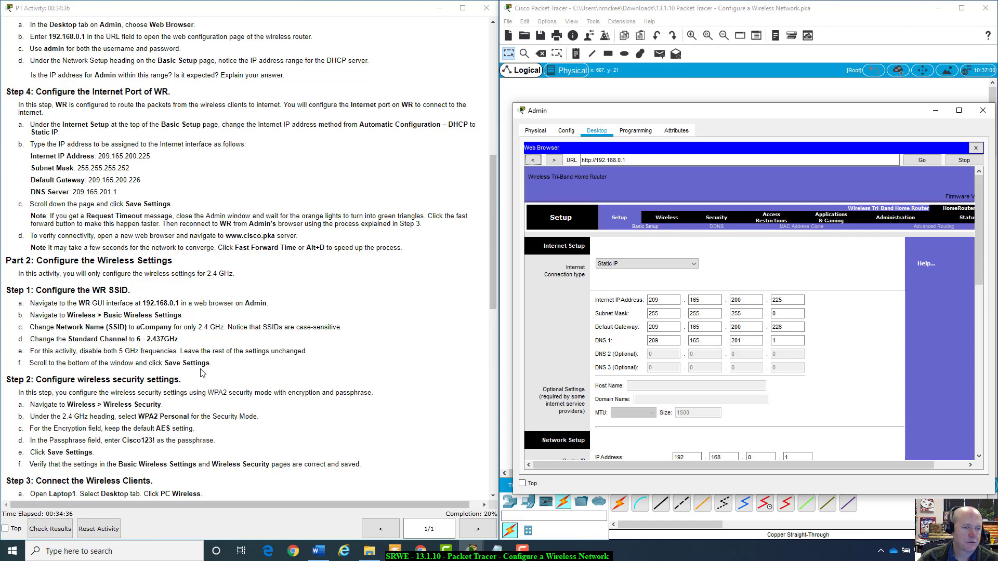
Read Part 2 of the instructions, then open the Wireless tab's Basic Wireless Settings on WR.
{"action": "scroll", "coordinate": [197, 296], "scroll_direction": "down", "scroll_amount": 4}
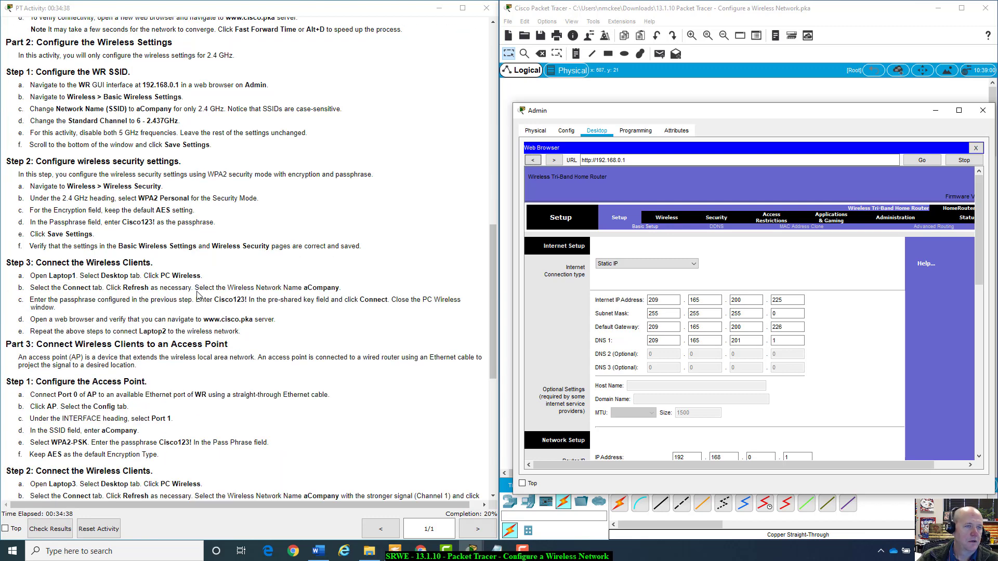
{"action": "scroll", "coordinate": [196, 297], "scroll_direction": "down", "scroll_amount": 1}
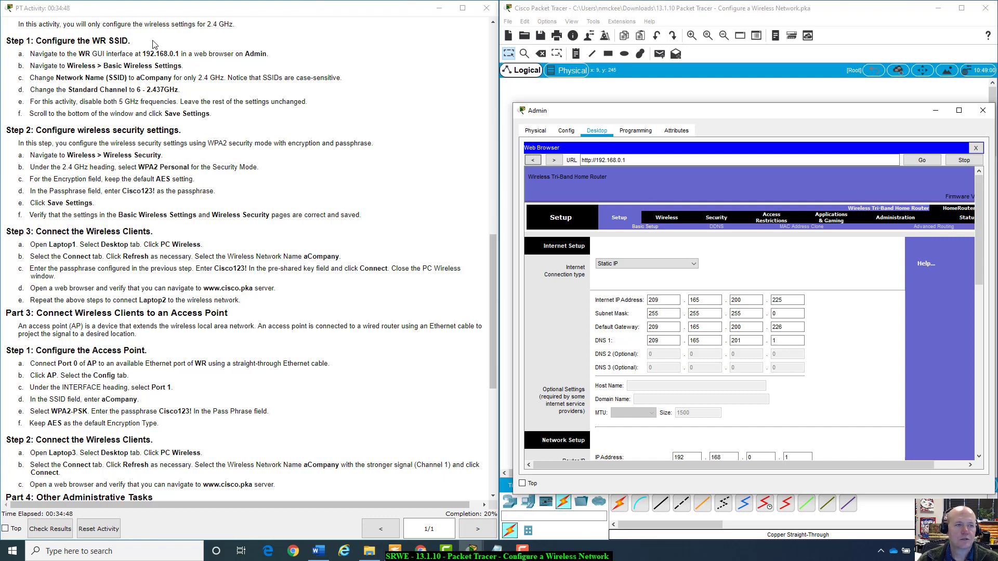
{"action": "left_click_drag", "start_coordinate": [66, 54], "coordinate": [271, 56]}
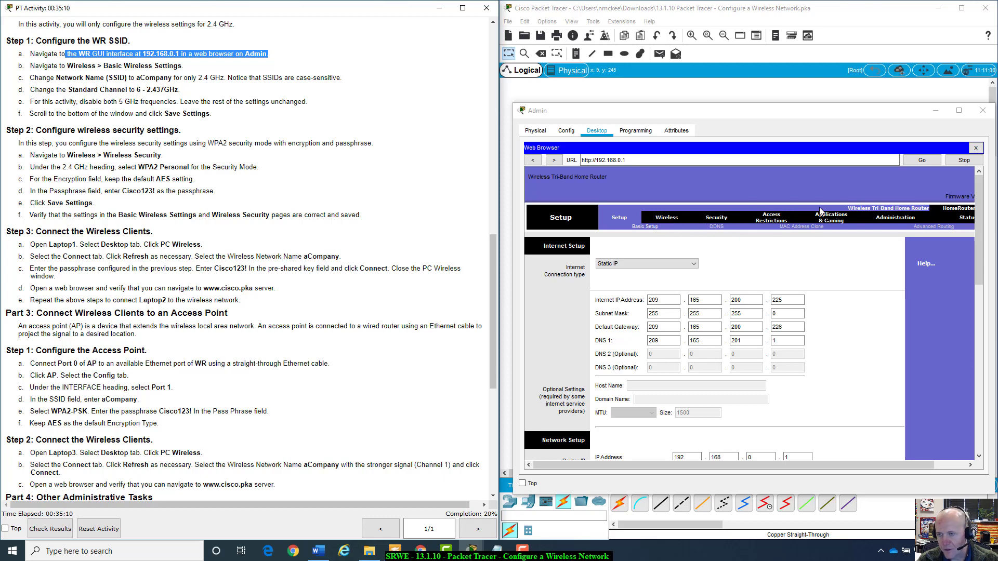
{"action": "left_click", "coordinate": [669, 228]}
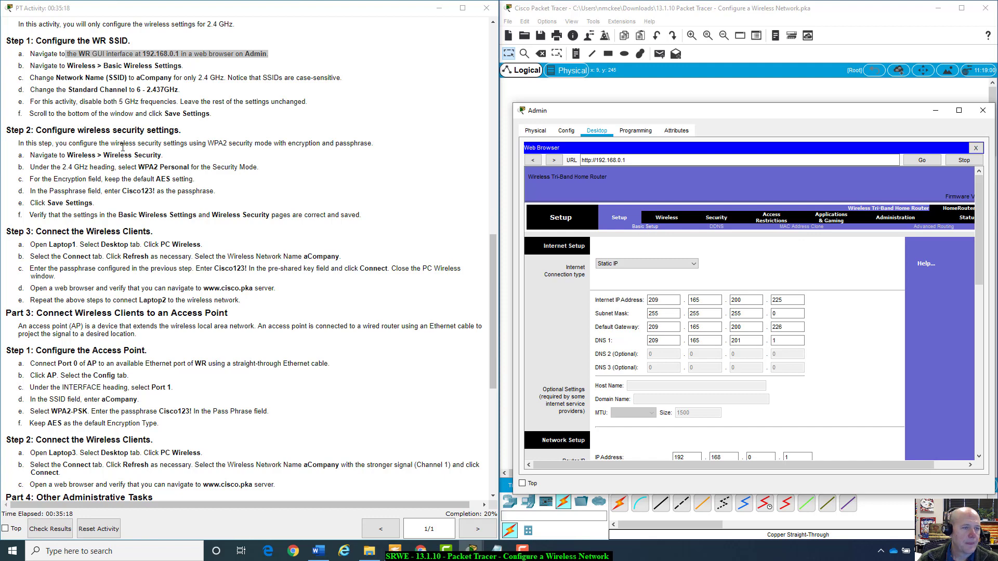
{"action": "left_click", "coordinate": [665, 219]}
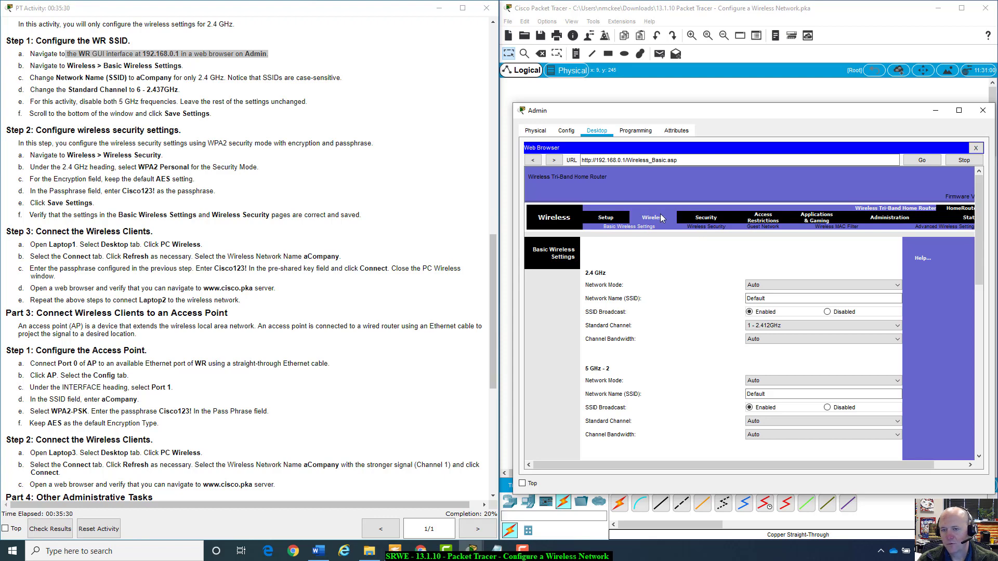
Set 2.4 GHz Wireless Security to WPA2 Personal with AES encryption and enter the passphrase.
{"action": "left_click", "coordinate": [698, 227]}
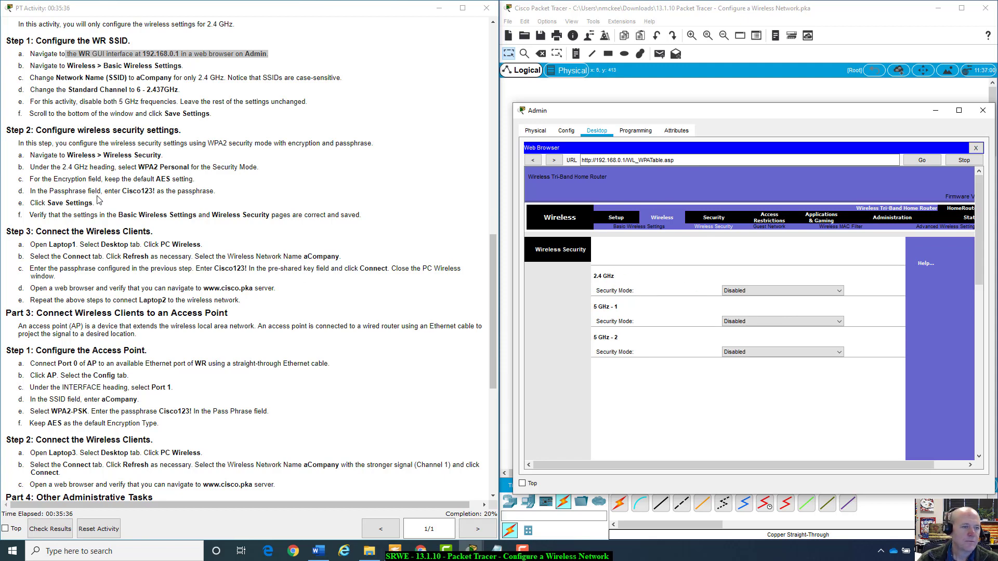
{"action": "scroll", "coordinate": [99, 200], "scroll_direction": "down", "scroll_amount": 1}
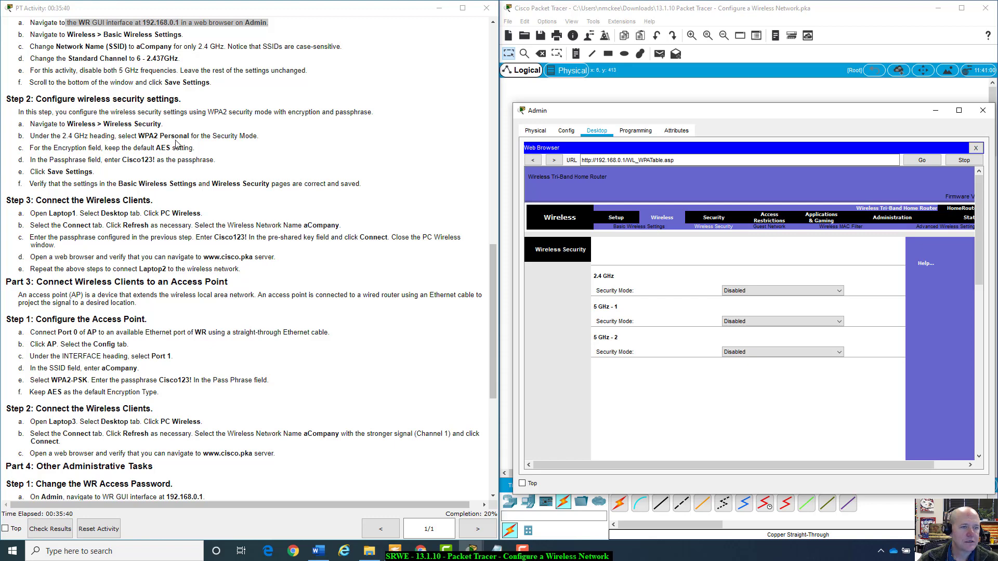
{"action": "left_click", "coordinate": [840, 291]}
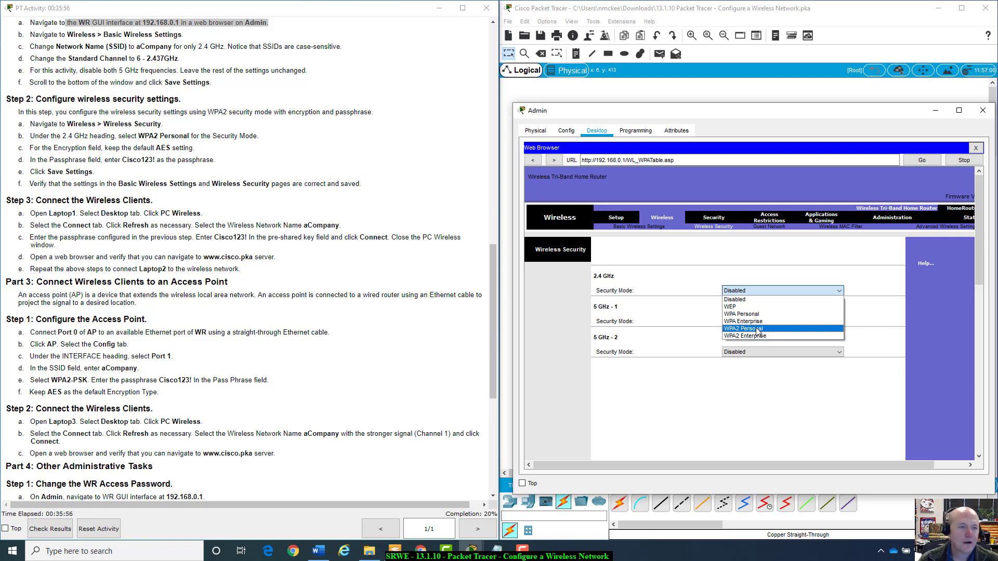
{"action": "left_click", "coordinate": [758, 330]}
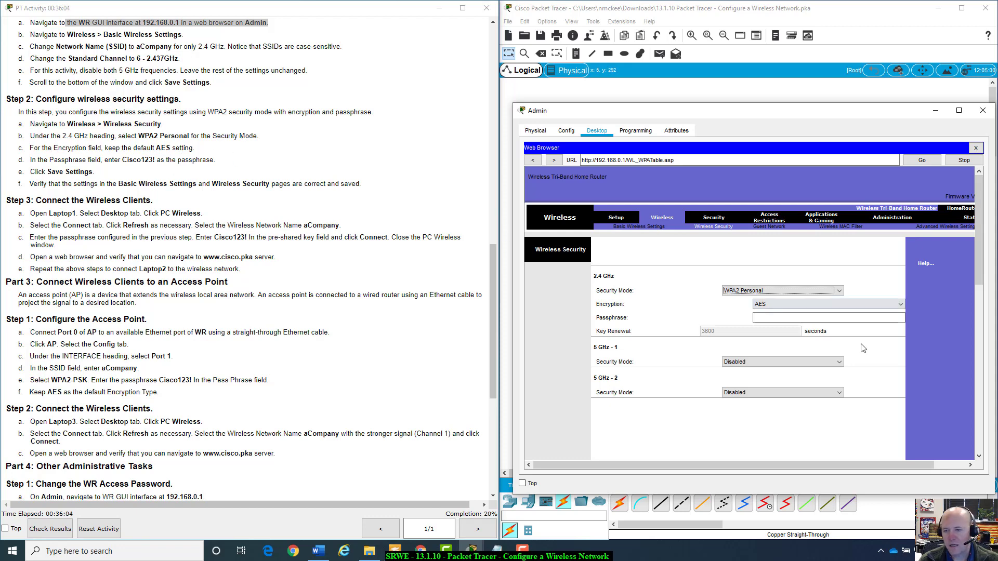
{"action": "left_click", "coordinate": [901, 304]}
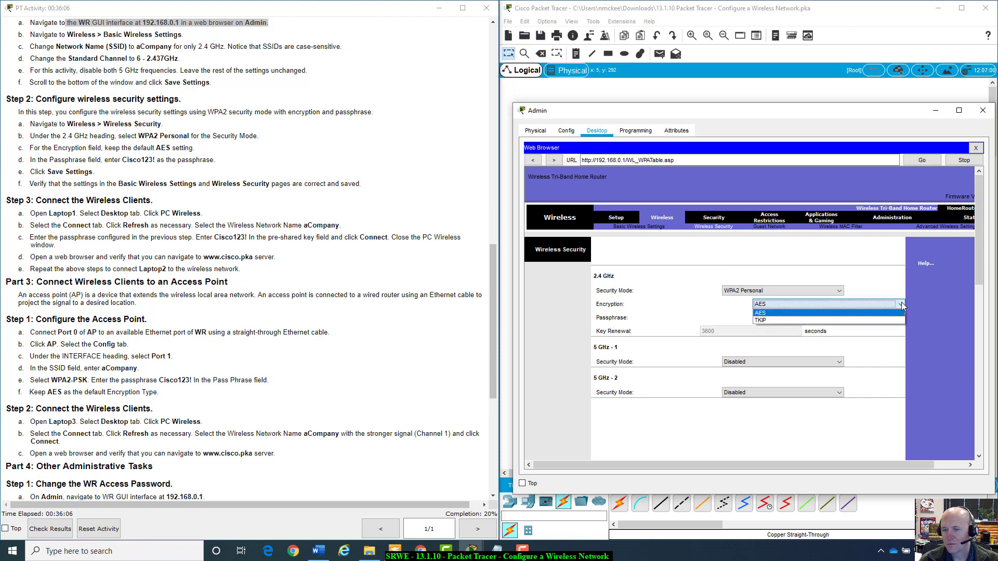
{"action": "left_click", "coordinate": [764, 314]}
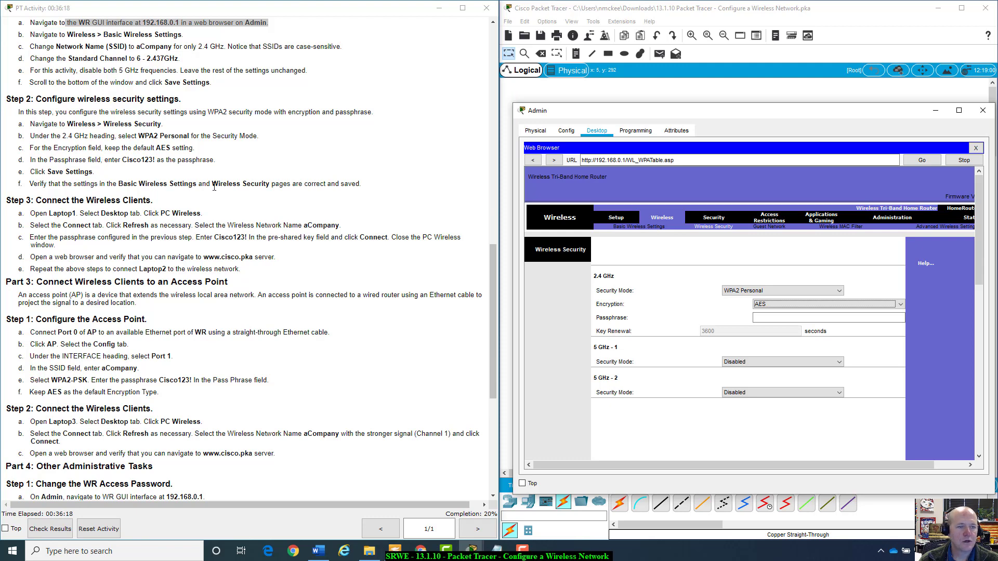
{"action": "left_click", "coordinate": [834, 317]}
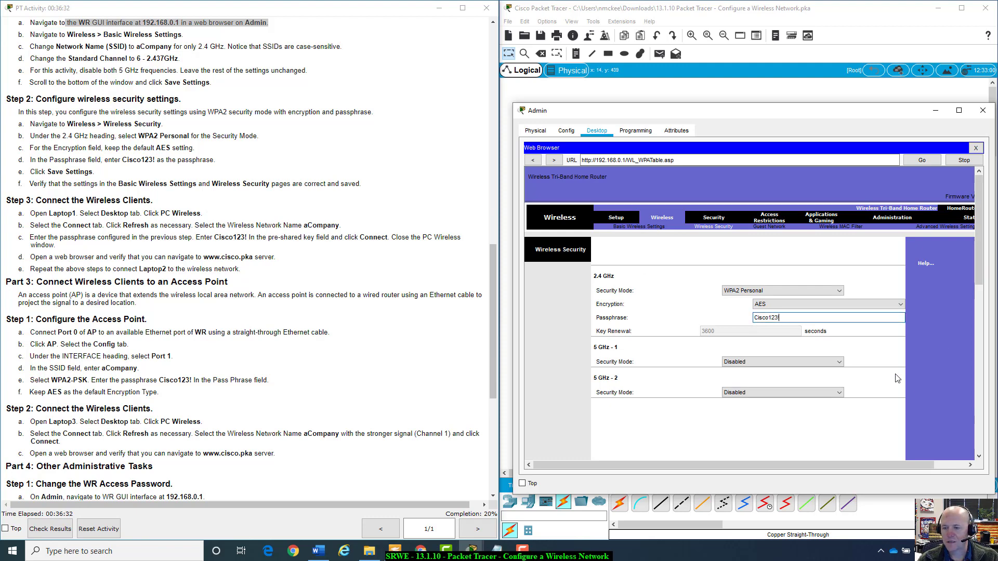
{"action": "scroll", "coordinate": [896, 378], "scroll_direction": "down", "scroll_amount": 8}
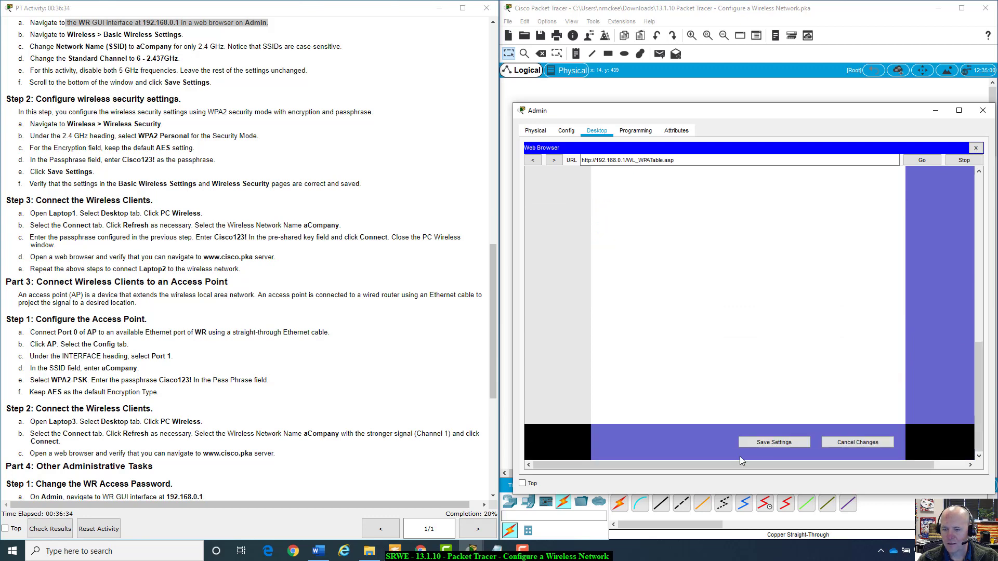
Save the WPA2 Personal security, reconfirm AES encryption, and return to Basic Wireless Settings.
{"action": "left_click", "coordinate": [765, 446]}
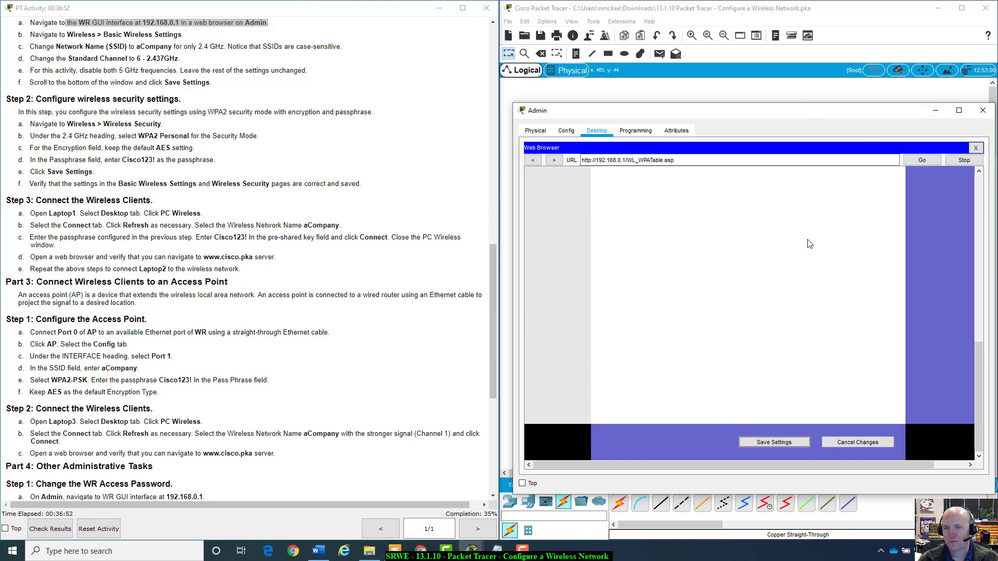
{"action": "left_click_drag", "start_coordinate": [717, 111], "coordinate": [719, 98]}
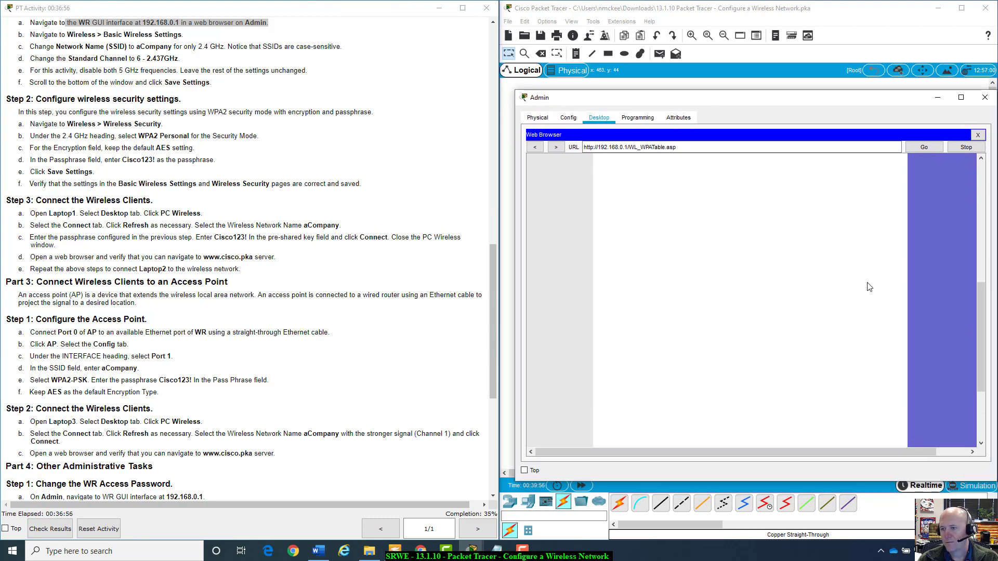
{"action": "scroll", "coordinate": [869, 287], "scroll_direction": "up", "scroll_amount": 3}
{"action": "scroll", "coordinate": [870, 287], "scroll_direction": "up", "scroll_amount": 3}
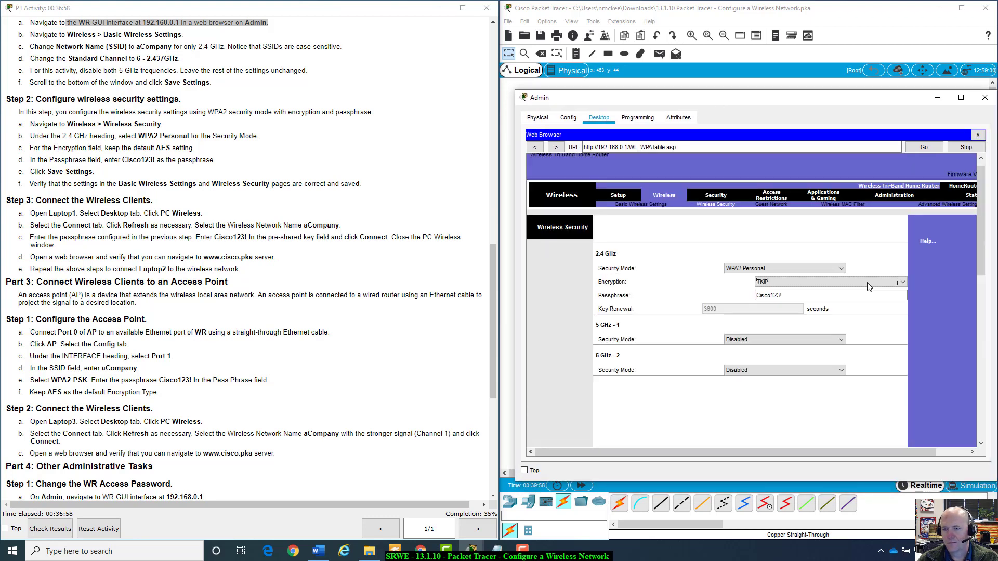
{"action": "scroll", "coordinate": [870, 286], "scroll_direction": "up", "scroll_amount": 1}
{"action": "left_click", "coordinate": [899, 291]}
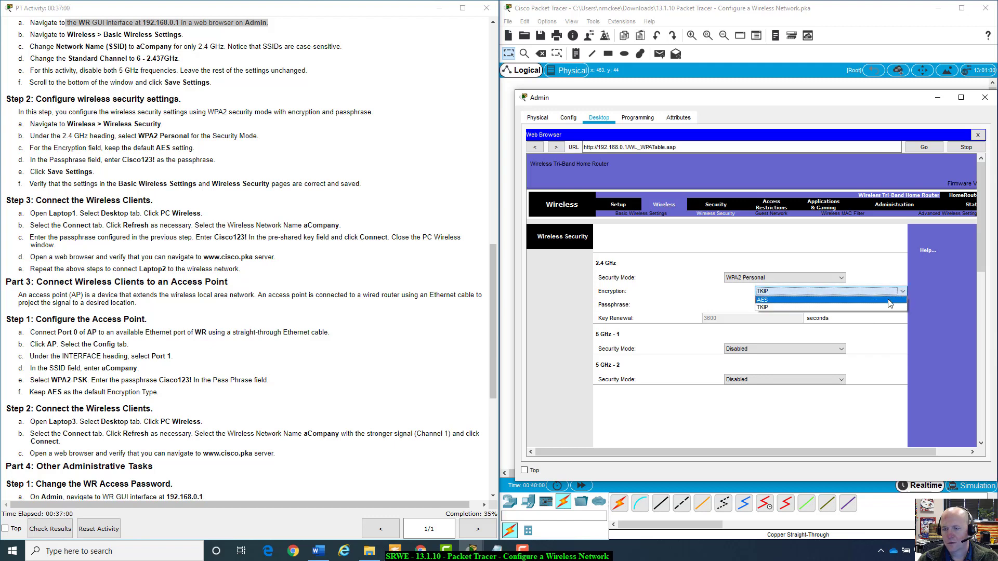
{"action": "left_click", "coordinate": [890, 300]}
{"action": "scroll", "coordinate": [905, 349], "scroll_direction": "down", "scroll_amount": 5}
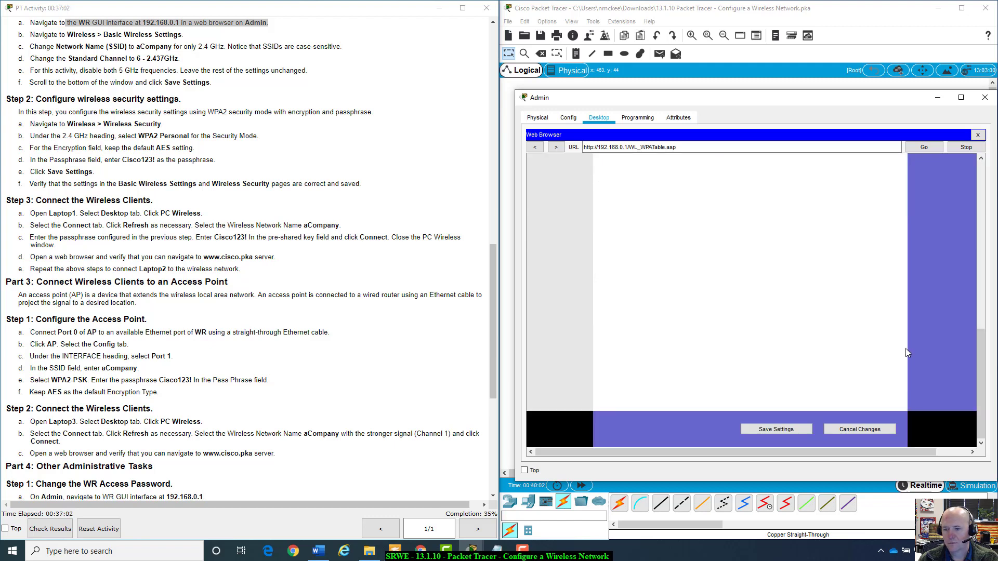
{"action": "scroll", "coordinate": [861, 376], "scroll_direction": "up", "scroll_amount": 5}
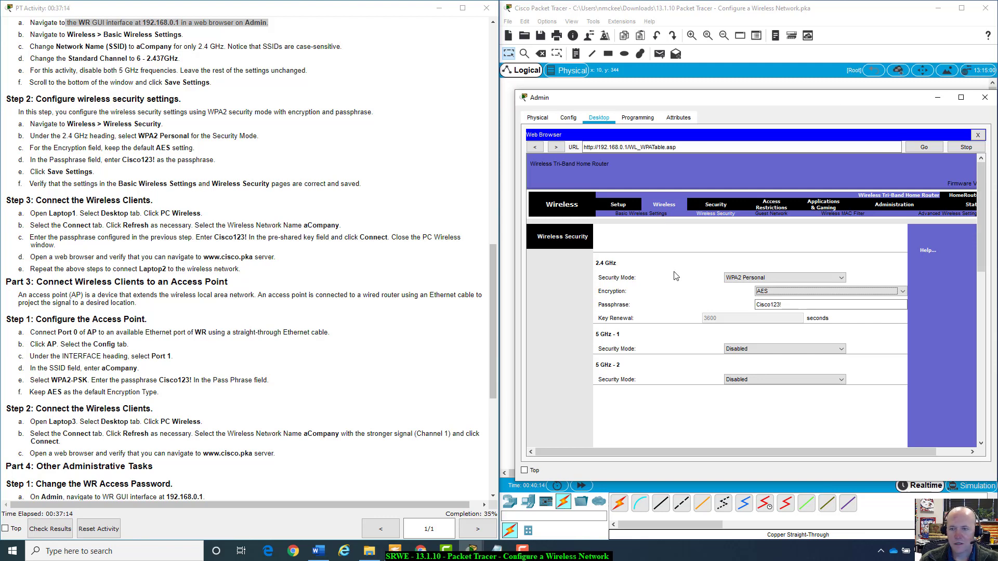
{"action": "left_click", "coordinate": [659, 214]}
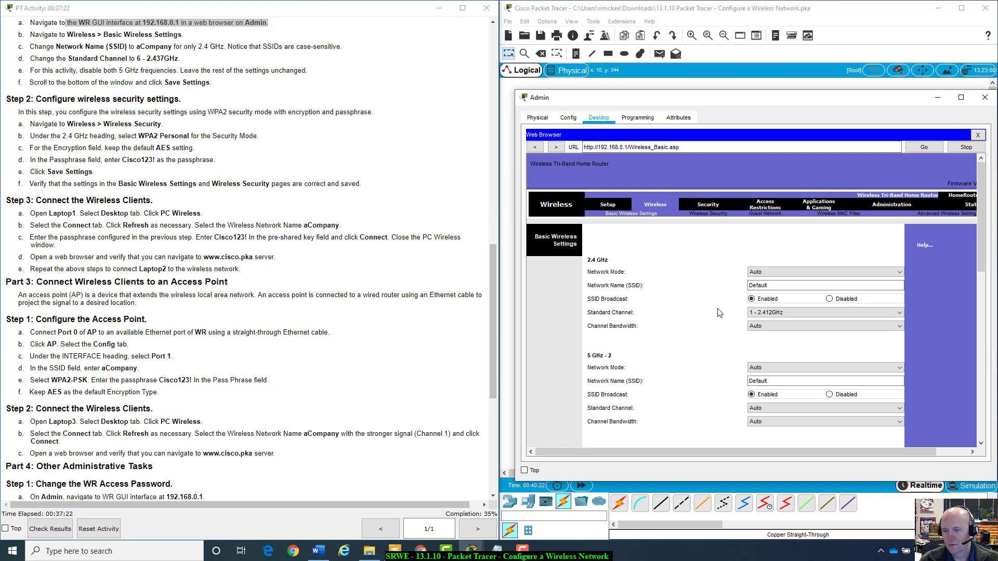
Set Network Mode to Disabled for 5 GHz - 1 and 5 GHz - 2, keeping 2.4 GHz on Auto.
{"action": "scroll", "coordinate": [719, 313], "scroll_direction": "down", "scroll_amount": 1}
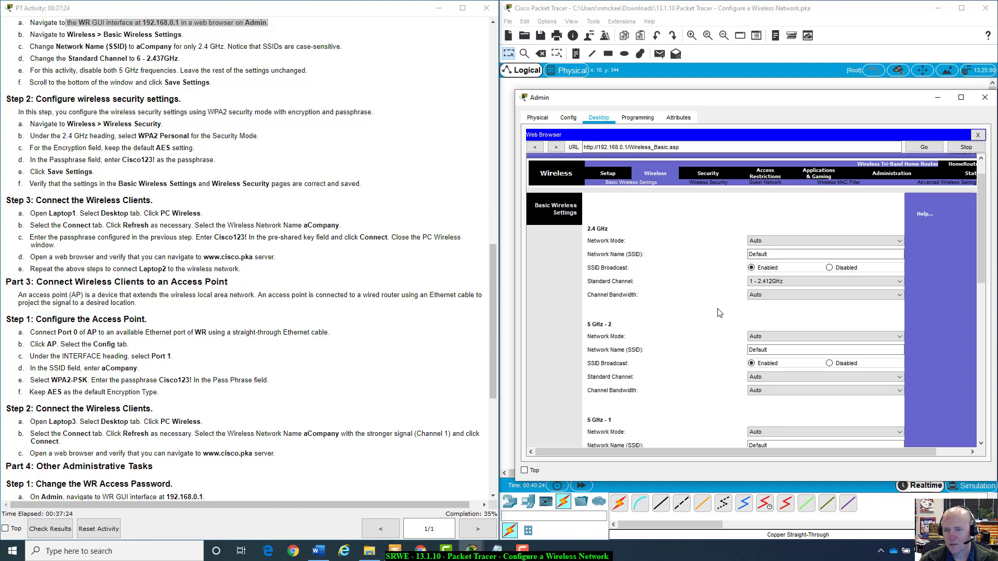
{"action": "scroll", "coordinate": [719, 313], "scroll_direction": "down", "scroll_amount": 4}
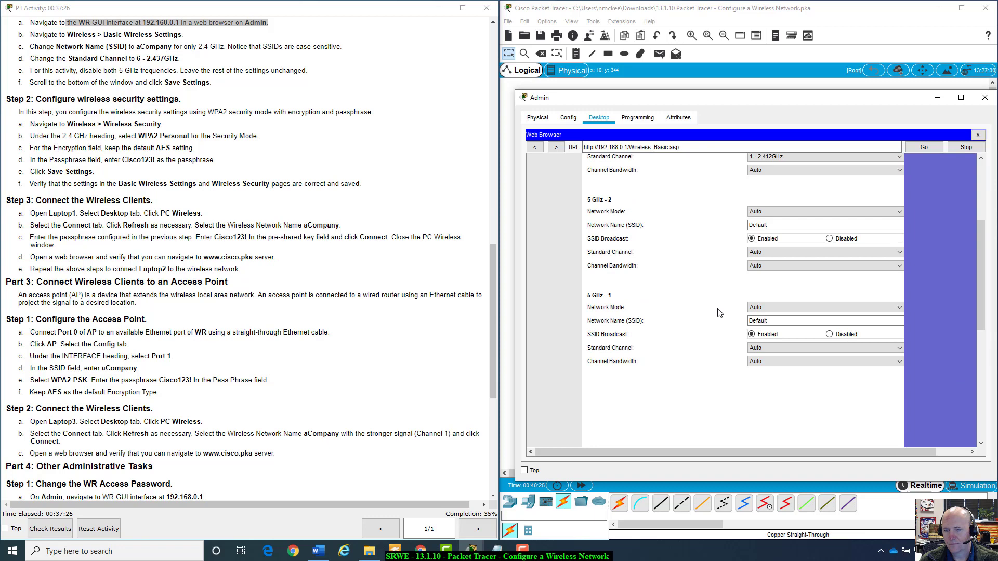
{"action": "left_click", "coordinate": [781, 307]}
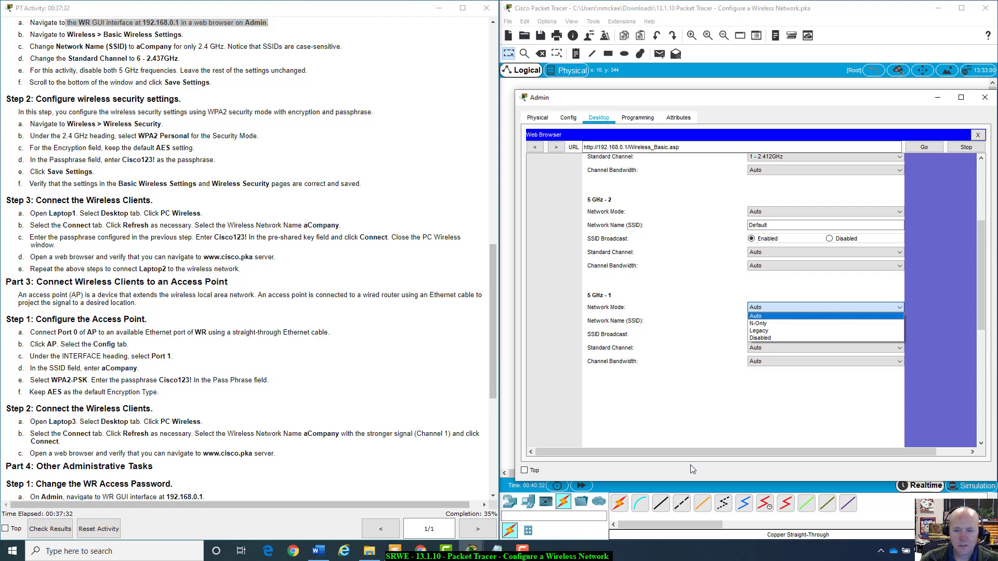
{"action": "left_click", "coordinate": [798, 337]}
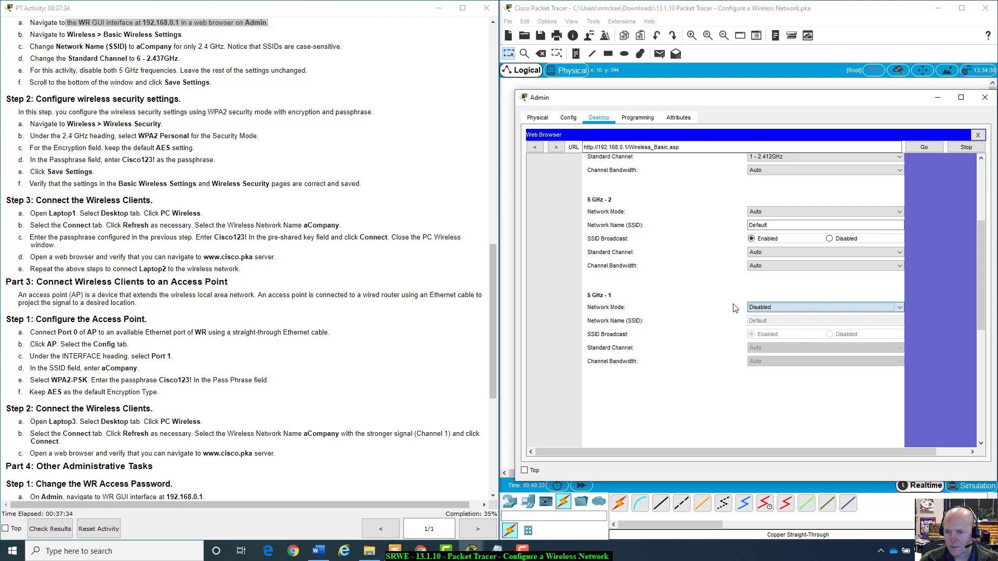
{"action": "left_click", "coordinate": [793, 211]}
{"action": "left_click", "coordinate": [763, 251]}
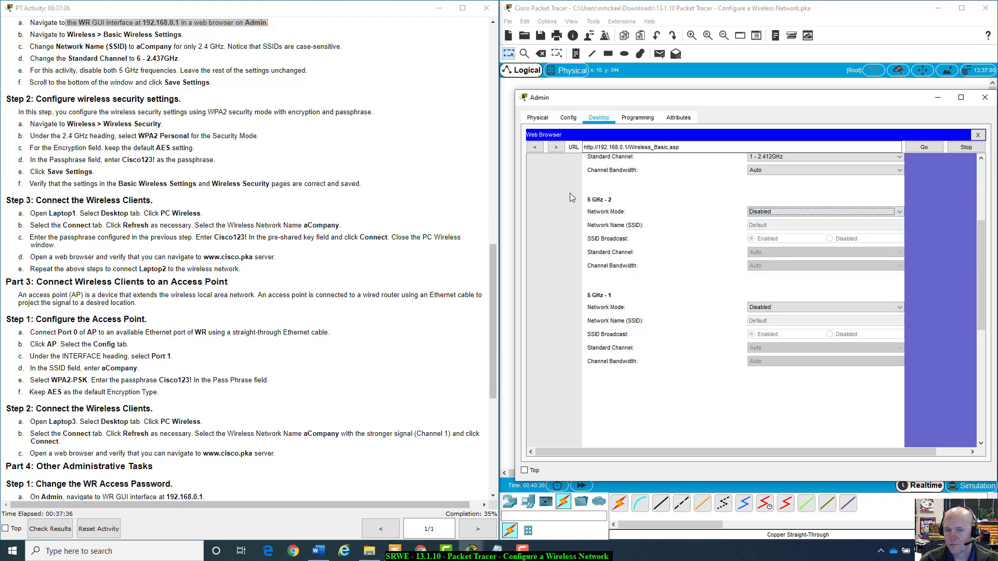
{"action": "scroll", "coordinate": [688, 340], "scroll_direction": "up", "scroll_amount": 3}
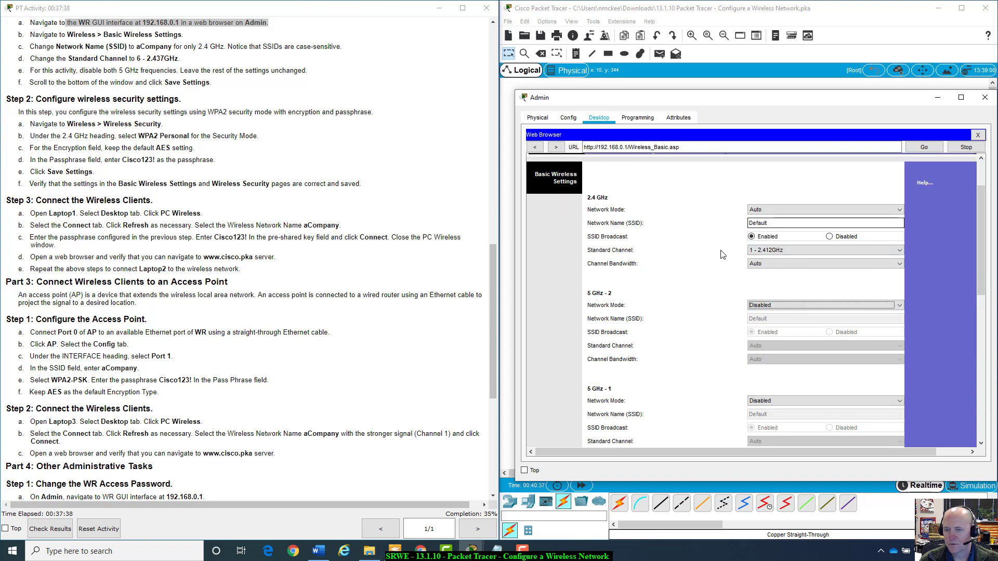
{"action": "left_click", "coordinate": [771, 210]}
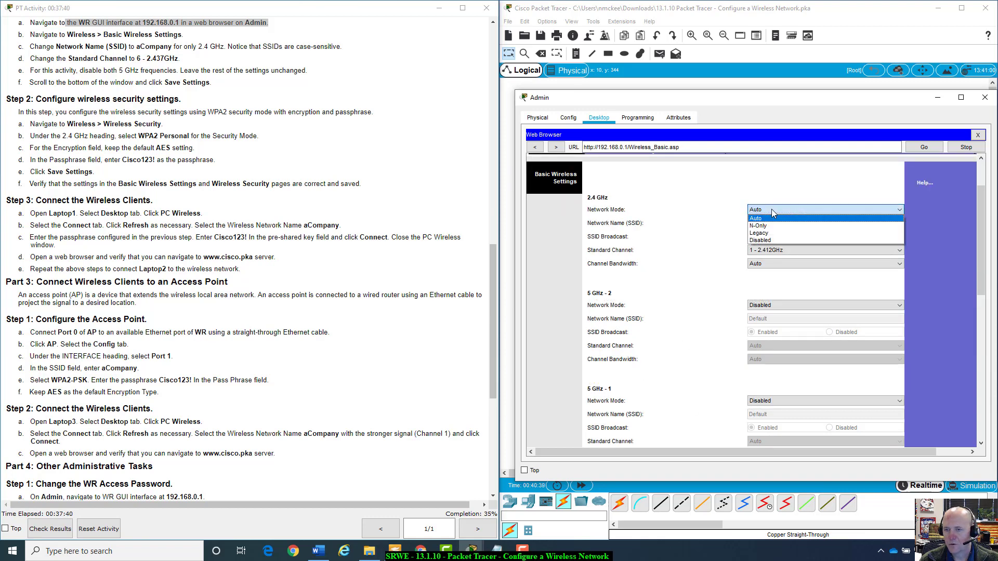
{"action": "left_click", "coordinate": [772, 210]}
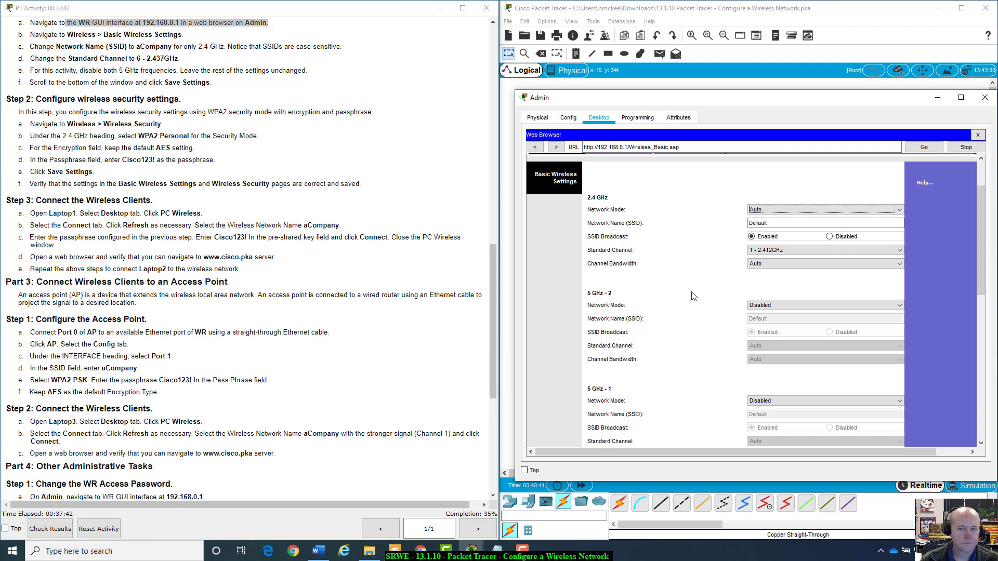
{"action": "scroll", "coordinate": [693, 297], "scroll_direction": "down", "scroll_amount": 10}
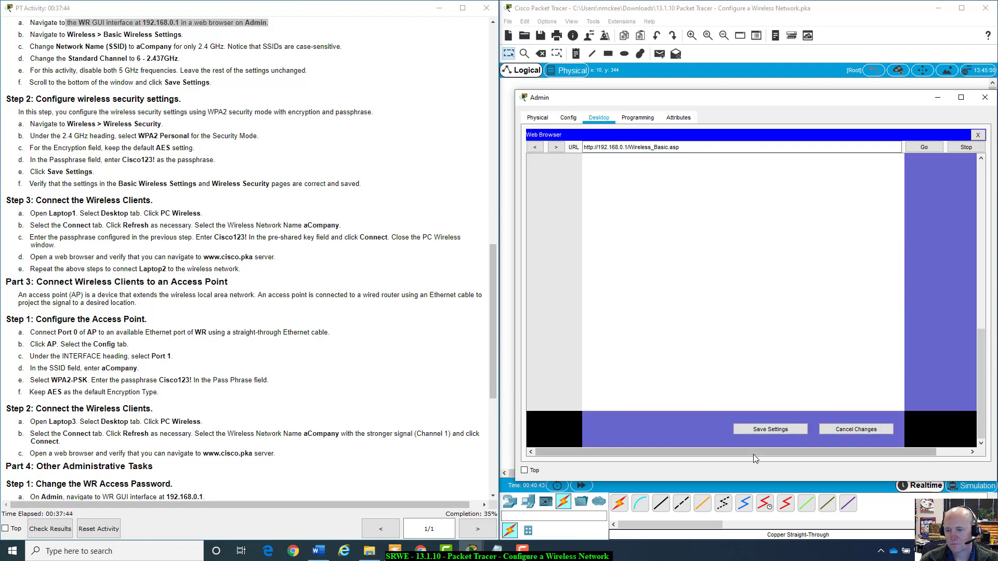
Save the Basic Wireless Settings with both 5 GHz bands disabled.
{"action": "left_click", "coordinate": [770, 429]}
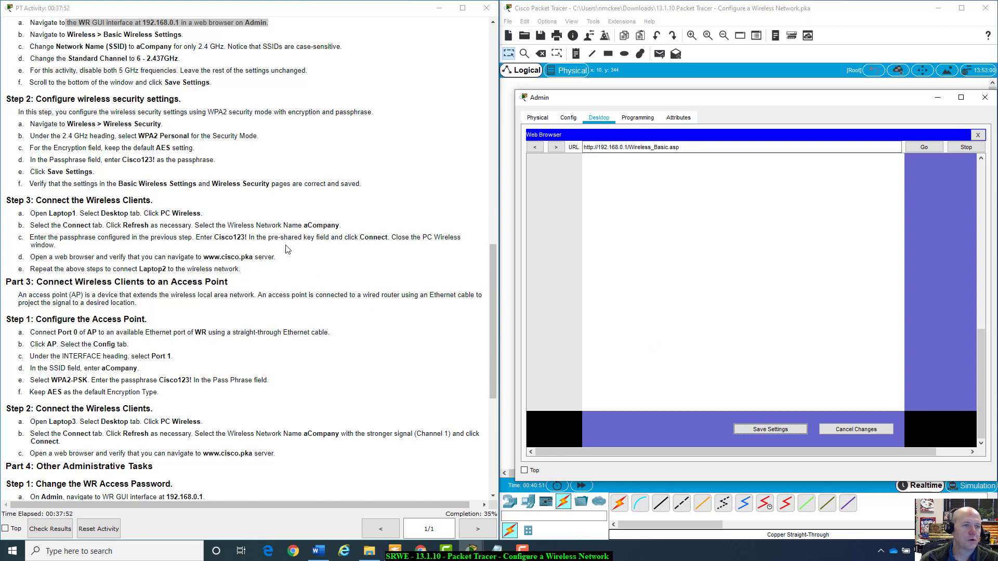
{"action": "scroll", "coordinate": [288, 249], "scroll_direction": "up", "scroll_amount": 2}
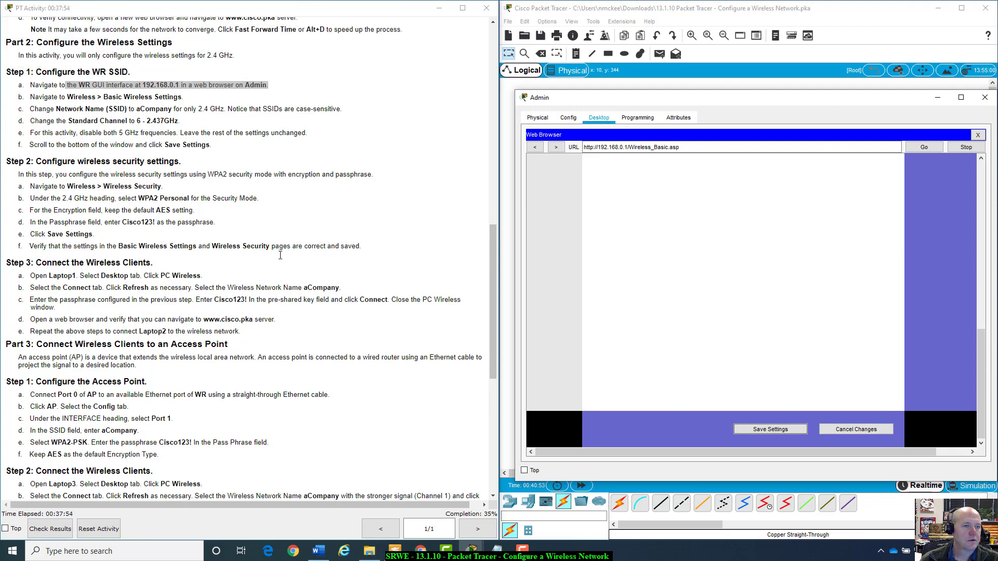
{"action": "scroll", "coordinate": [95, 105], "scroll_direction": "up", "scroll_amount": 1}
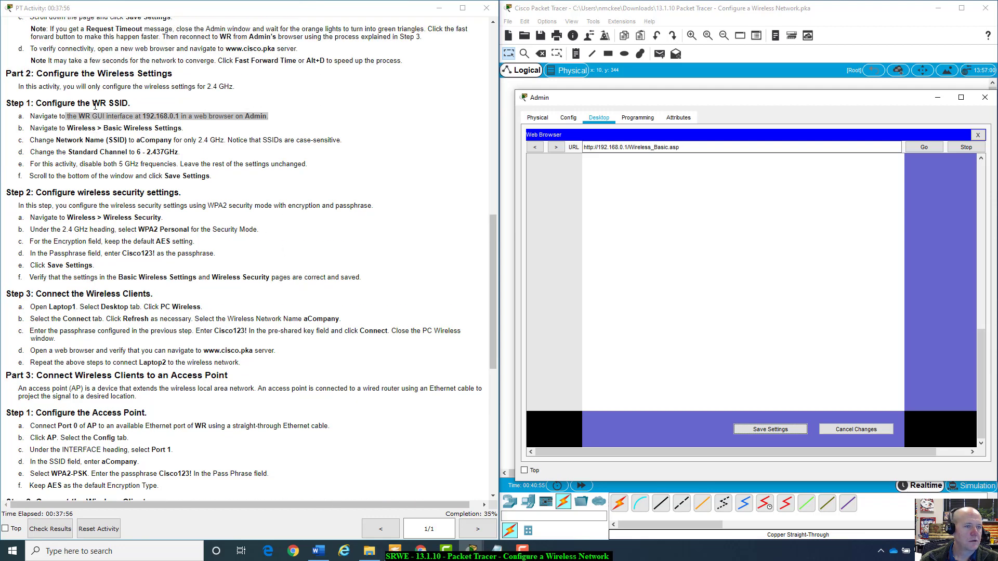
{"action": "scroll", "coordinate": [95, 105], "scroll_direction": "up", "scroll_amount": 3}
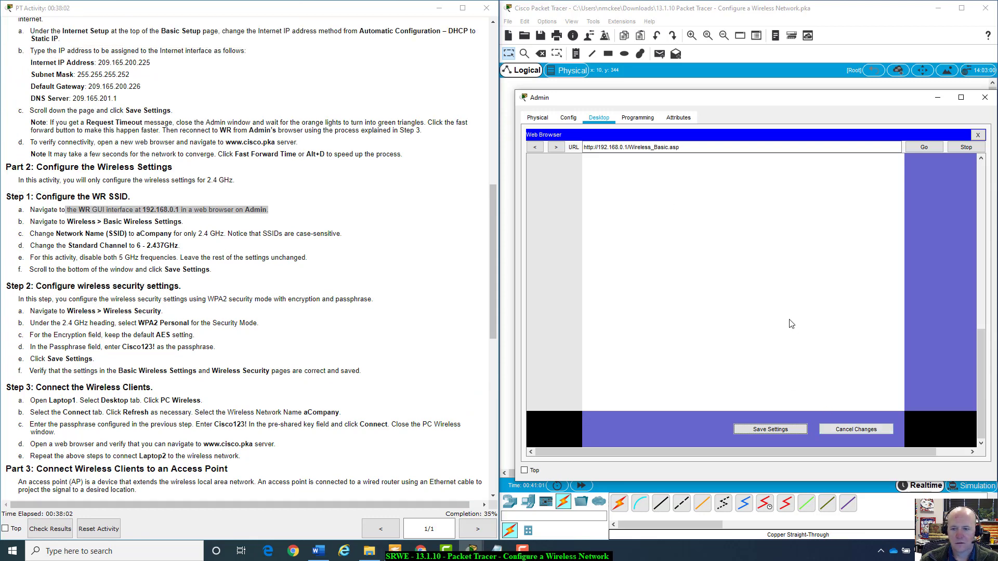
{"action": "scroll", "coordinate": [791, 324], "scroll_direction": "up", "scroll_amount": 5}
{"action": "scroll", "coordinate": [789, 323], "scroll_direction": "up", "scroll_amount": 3}
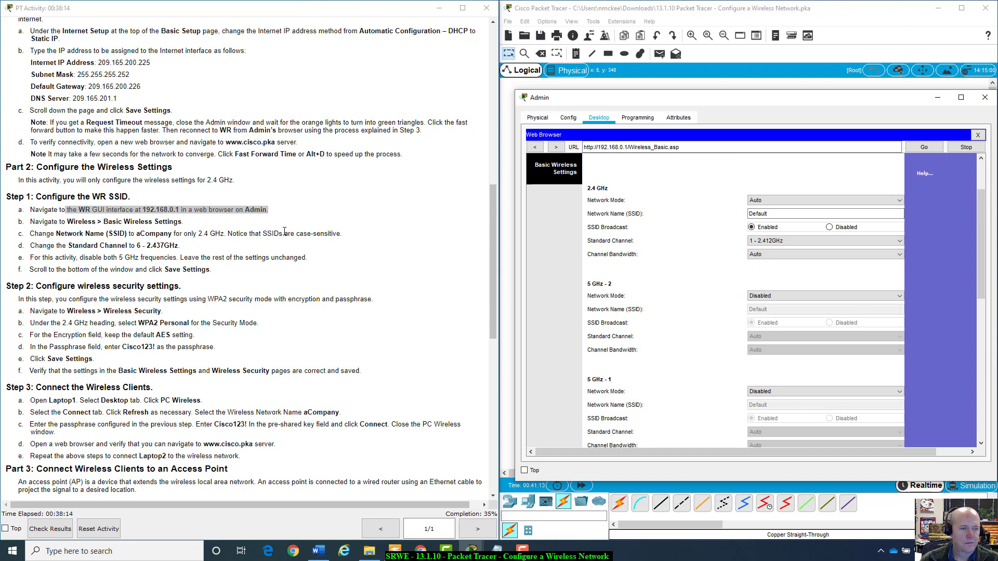
Rename the 2.4 GHz SSID to aCompany on channel 6 - 2.437GHz and save.
{"action": "double_click", "coordinate": [819, 211]}
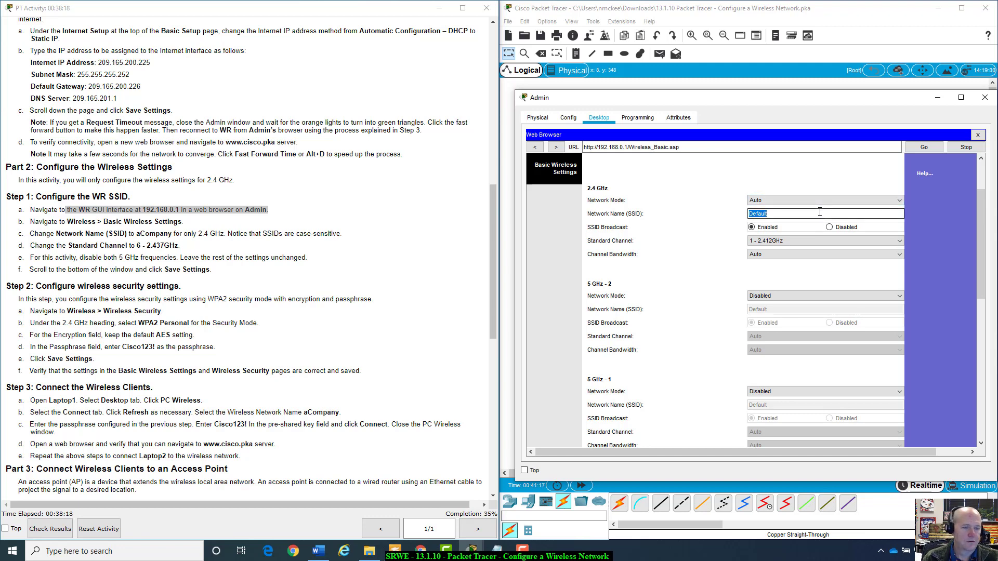
{"action": "type", "text": "aCompany"}
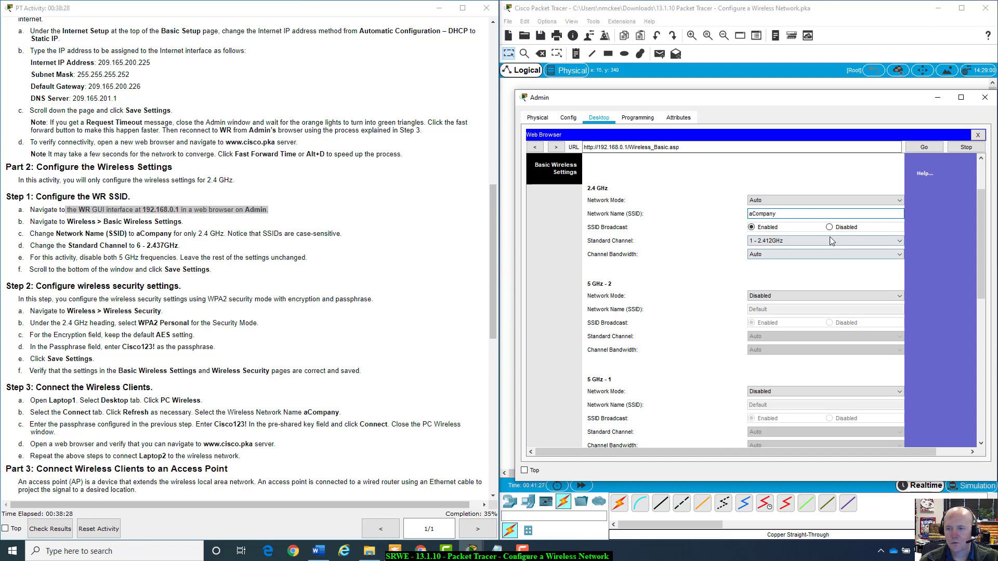
{"action": "left_click", "coordinate": [773, 242]}
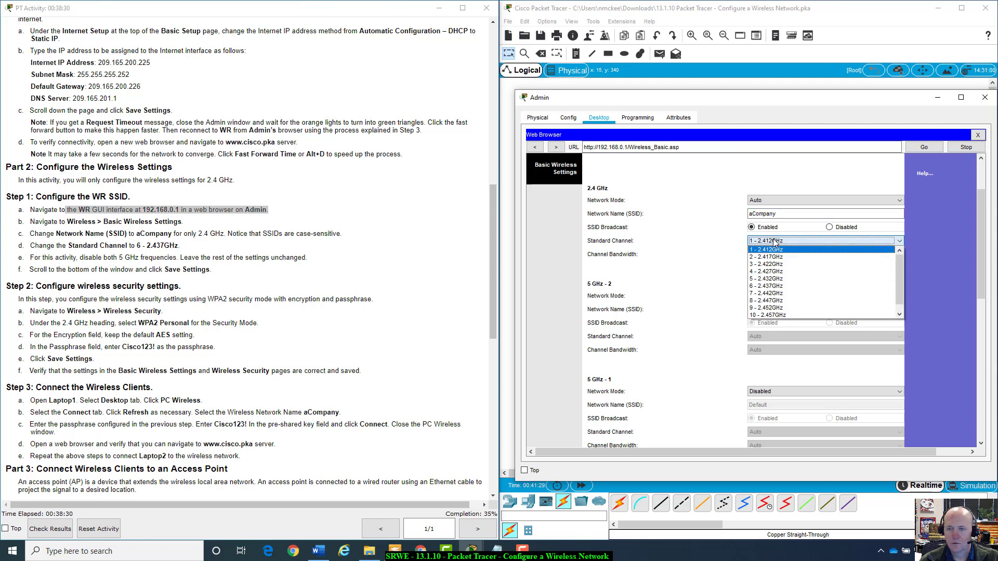
{"action": "left_click", "coordinate": [773, 288]}
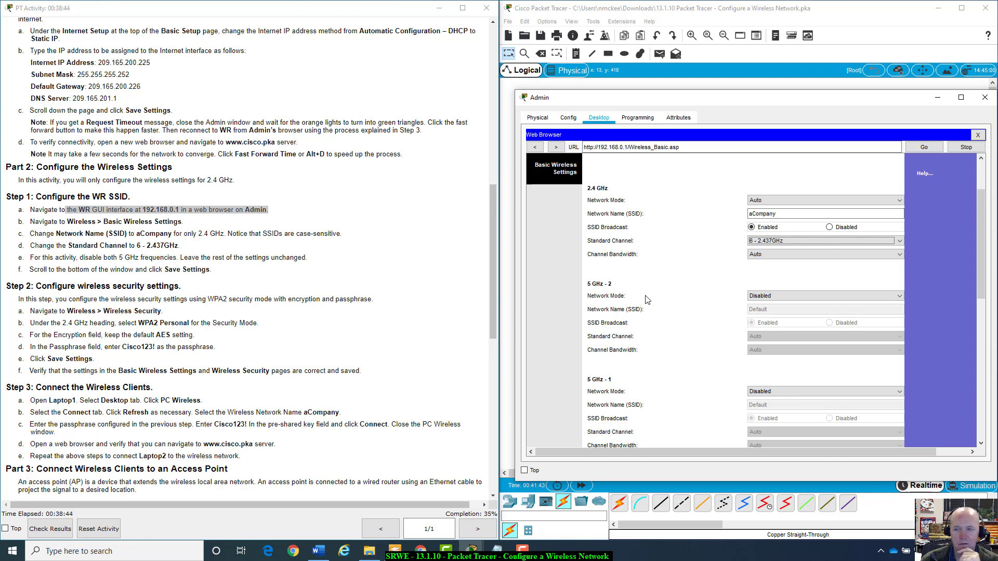
{"action": "scroll", "coordinate": [675, 294], "scroll_direction": "down", "scroll_amount": 10}
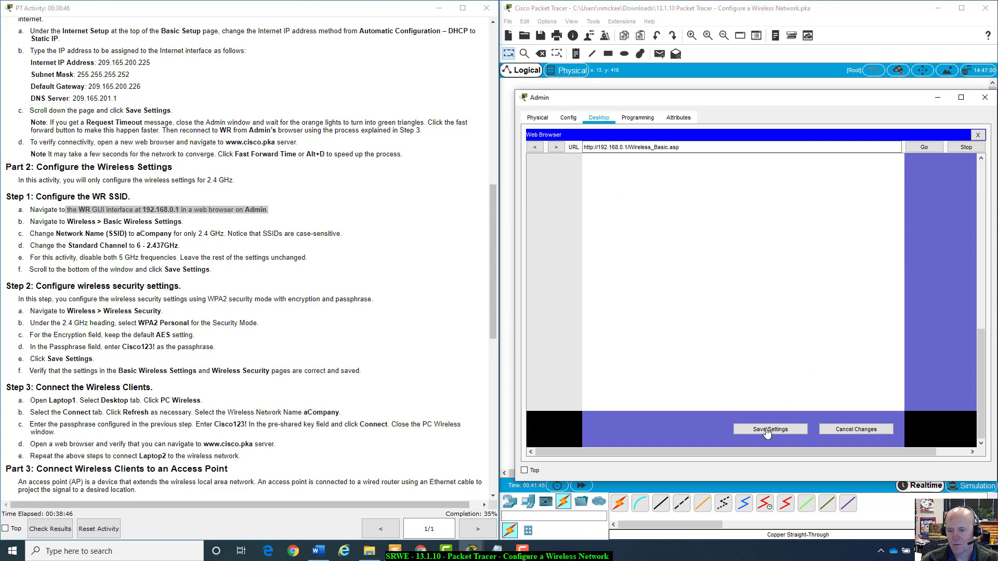
{"action": "left_click", "coordinate": [768, 431]}
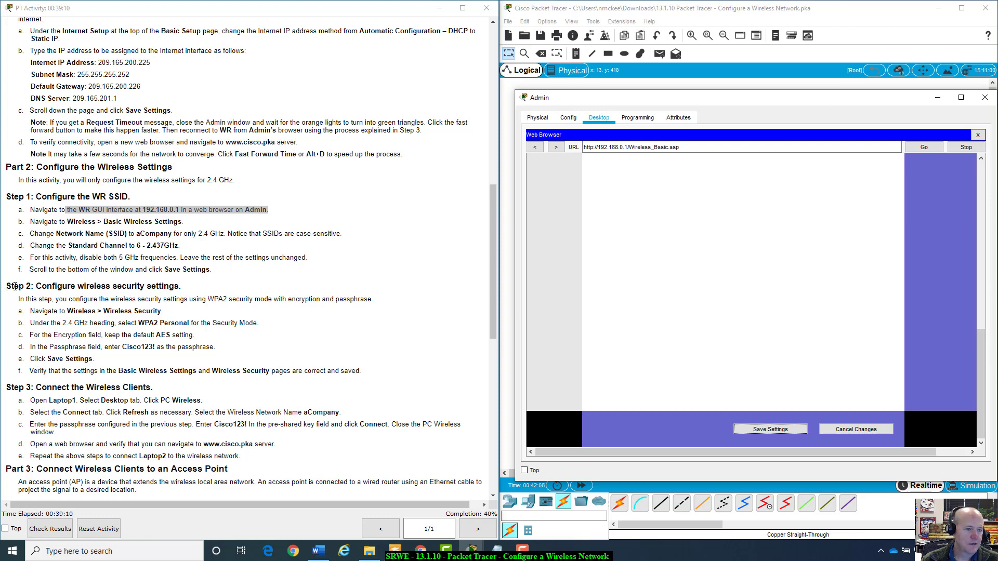
Review the Step 2 instructions and set 5 GHz-1 Network Mode to Disabled.
{"action": "left_click_drag", "start_coordinate": [13, 286], "coordinate": [400, 373]}
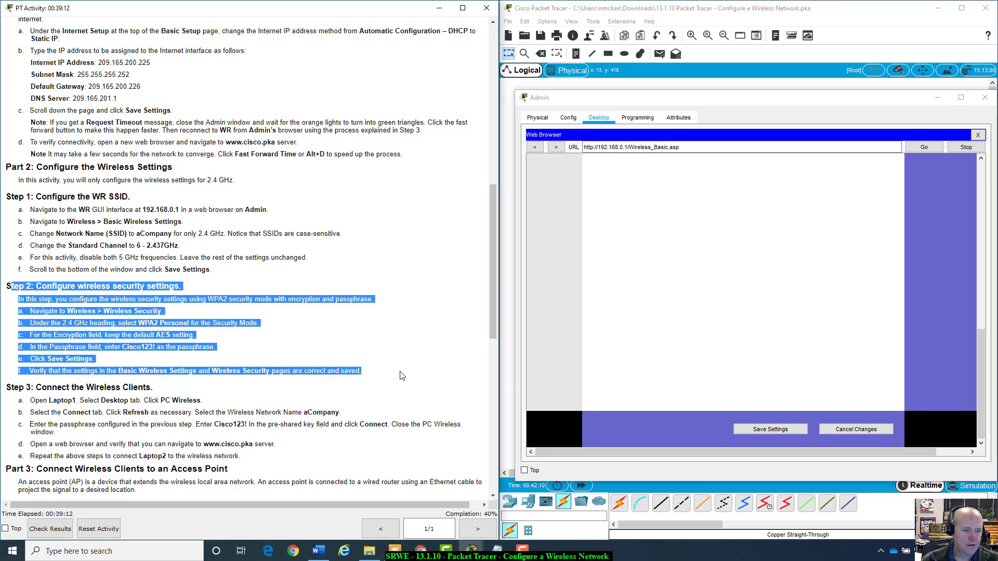
{"action": "left_click", "coordinate": [400, 373]}
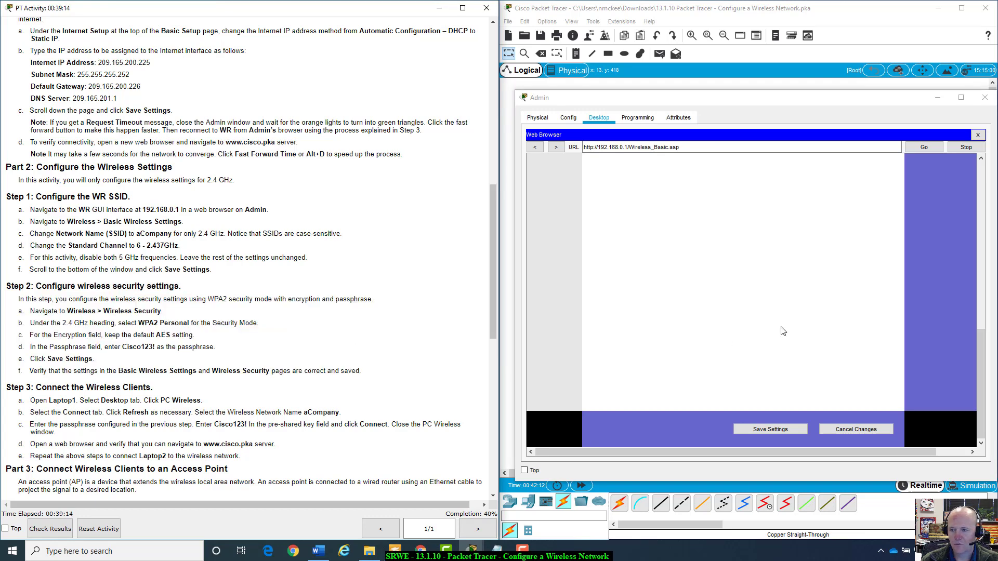
{"action": "scroll", "coordinate": [782, 331], "scroll_direction": "up", "scroll_amount": 5}
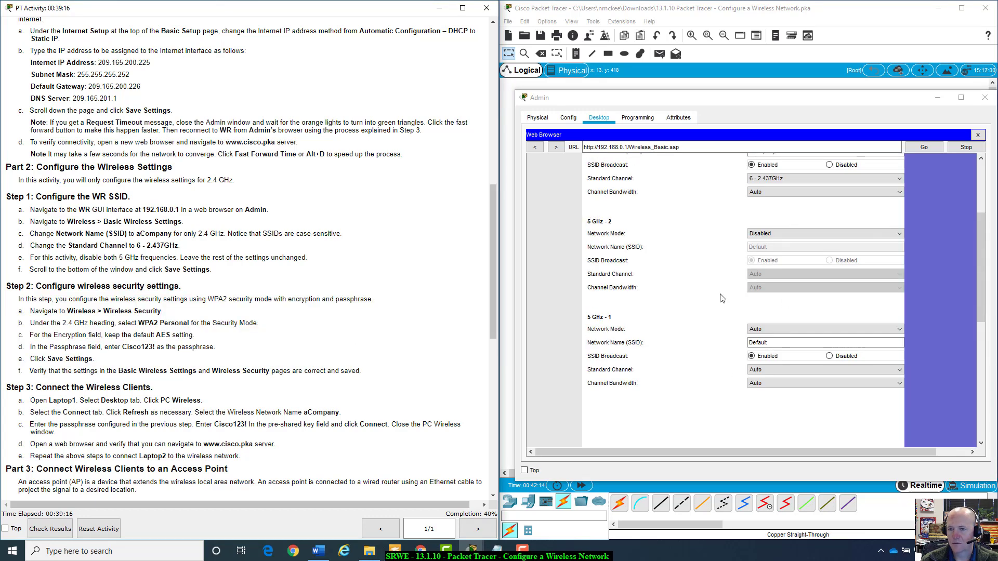
{"action": "left_click", "coordinate": [774, 329]}
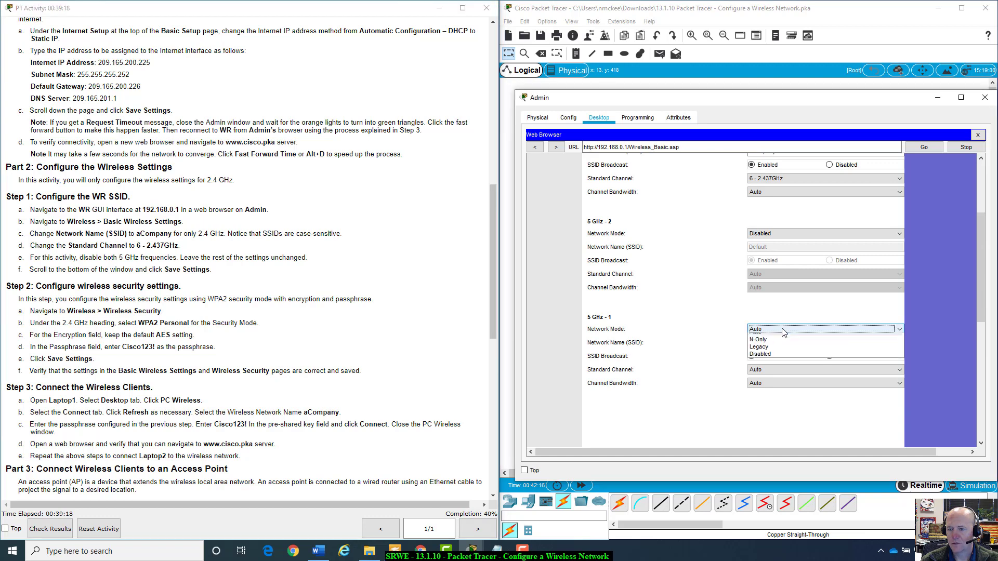
{"action": "left_click", "coordinate": [764, 359]}
Keep the 2.4 GHz channel bandwidth at Auto and save the wireless settings.
{"action": "scroll", "coordinate": [735, 290], "scroll_direction": "up", "scroll_amount": 3}
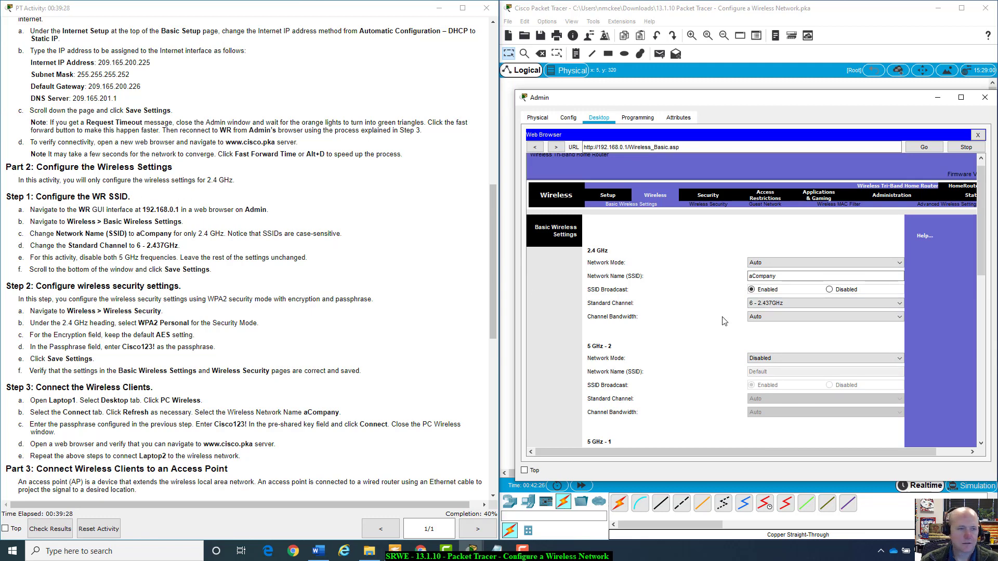
{"action": "left_click", "coordinate": [762, 318]}
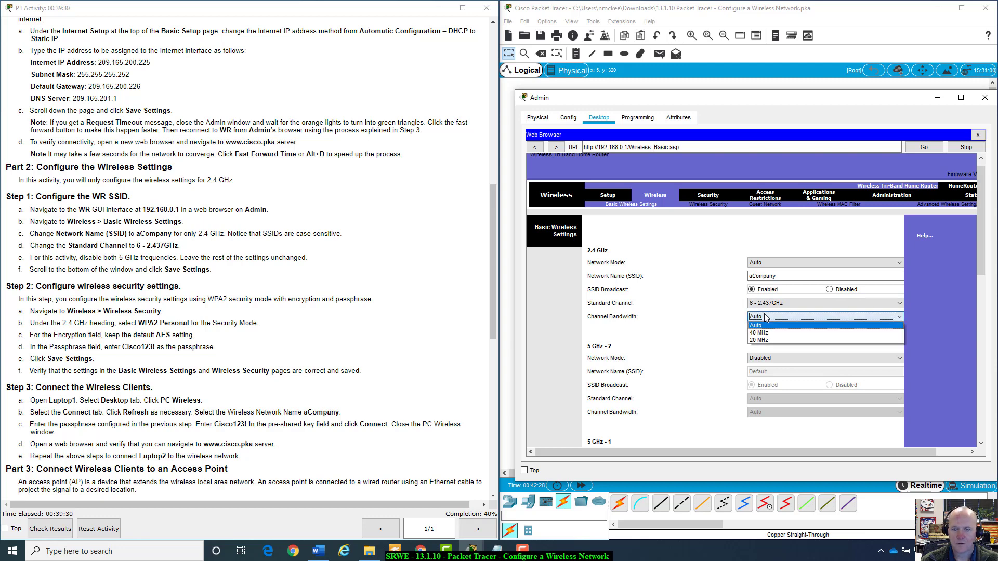
{"action": "left_click", "coordinate": [803, 316]}
{"action": "scroll", "coordinate": [725, 329], "scroll_direction": "down", "scroll_amount": 10}
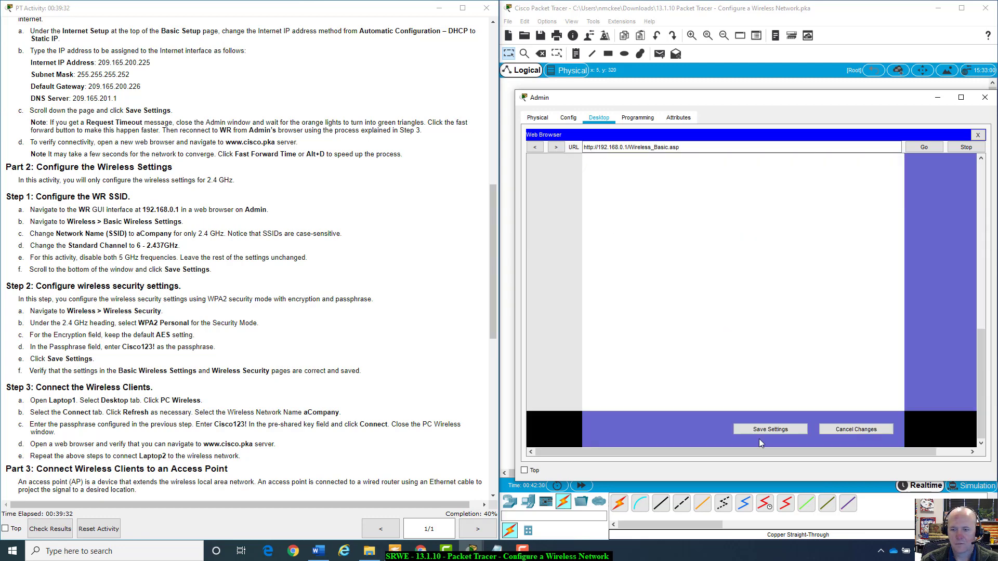
{"action": "left_click", "coordinate": [767, 429]}
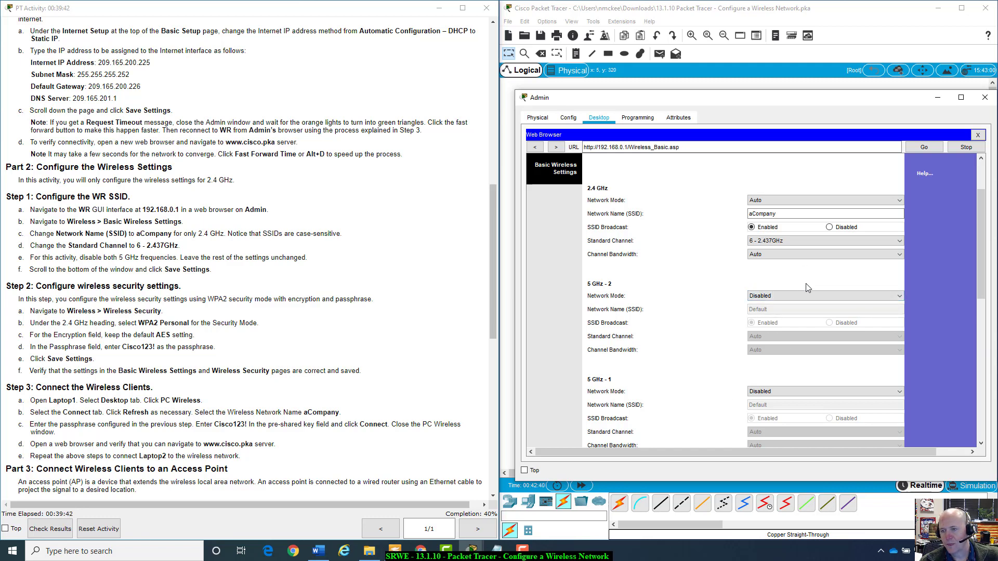
{"action": "scroll", "coordinate": [696, 325], "scroll_direction": "down", "scroll_amount": 8}
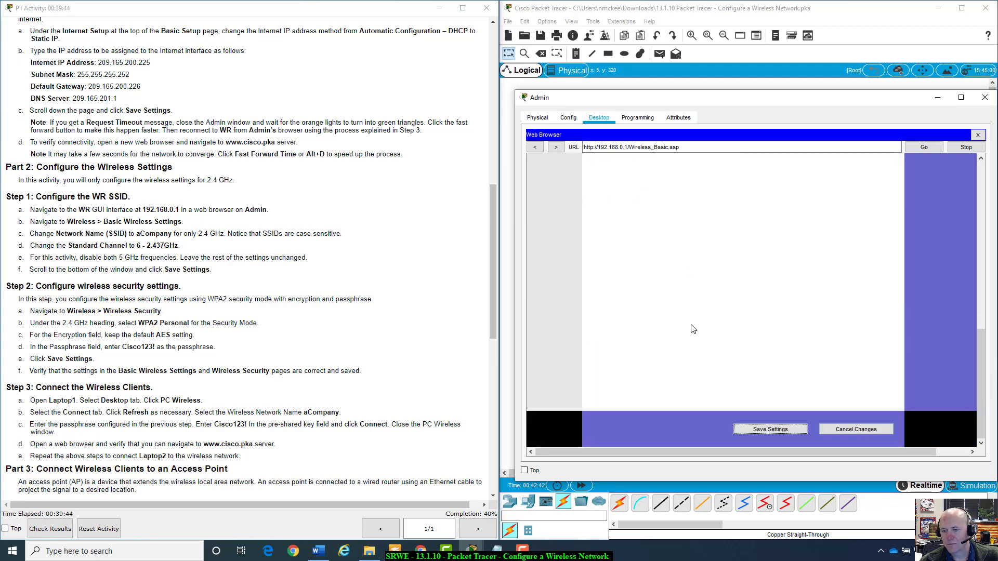
{"action": "scroll", "coordinate": [692, 329], "scroll_direction": "down", "scroll_amount": 2}
{"action": "scroll", "coordinate": [696, 291], "scroll_direction": "up", "scroll_amount": 10}
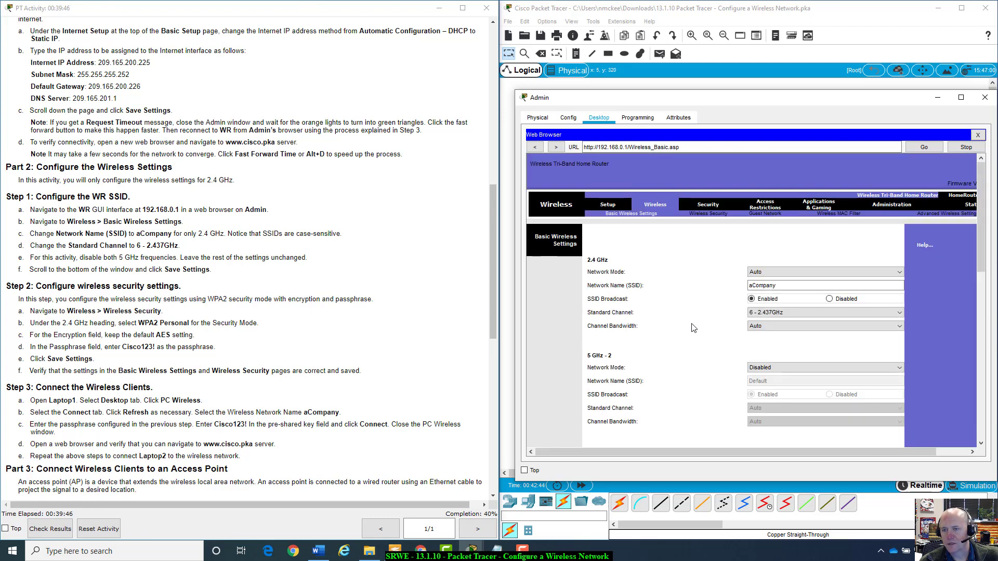
Check WR's WPA2 security and aCompany basic wireless settings, then close the router web page.
{"action": "left_click", "coordinate": [707, 214]}
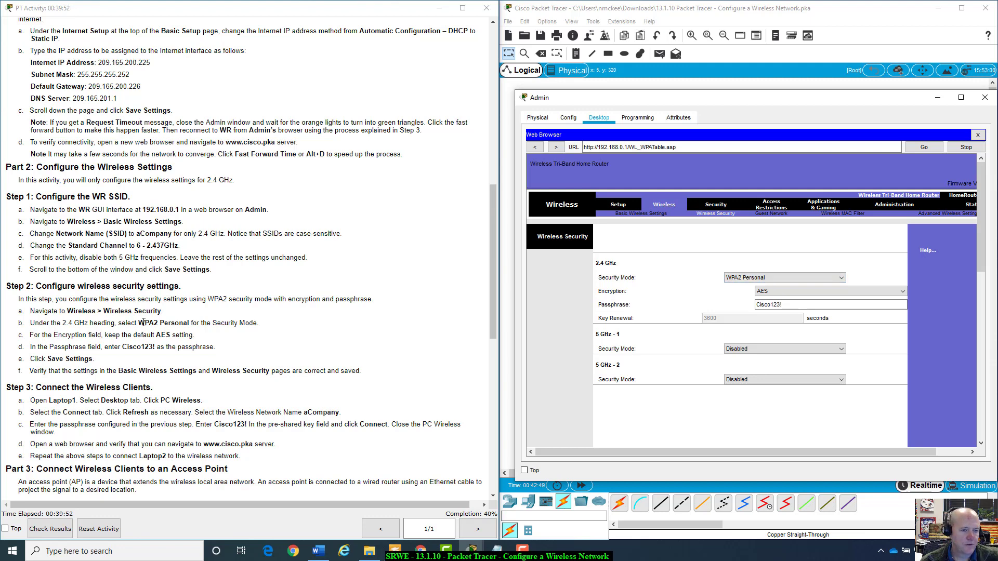
{"action": "left_click_drag", "start_coordinate": [144, 323], "coordinate": [258, 324]}
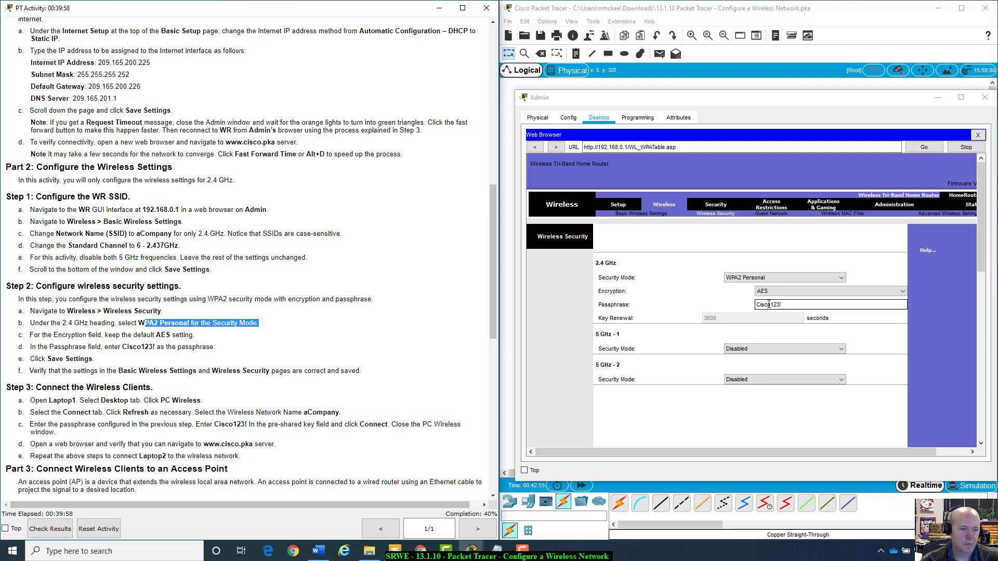
{"action": "key", "text": "Return"}
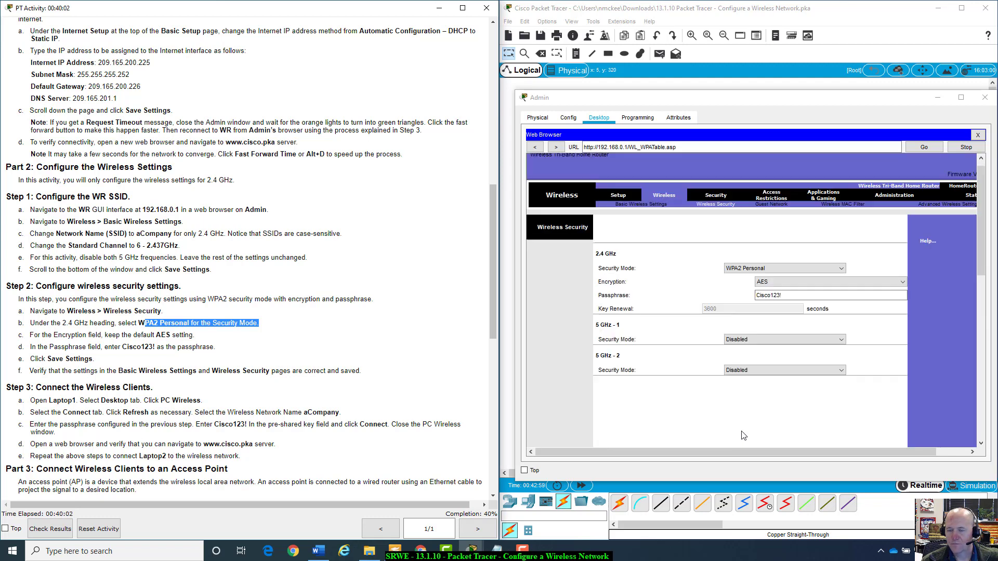
{"action": "left_click", "coordinate": [639, 214]}
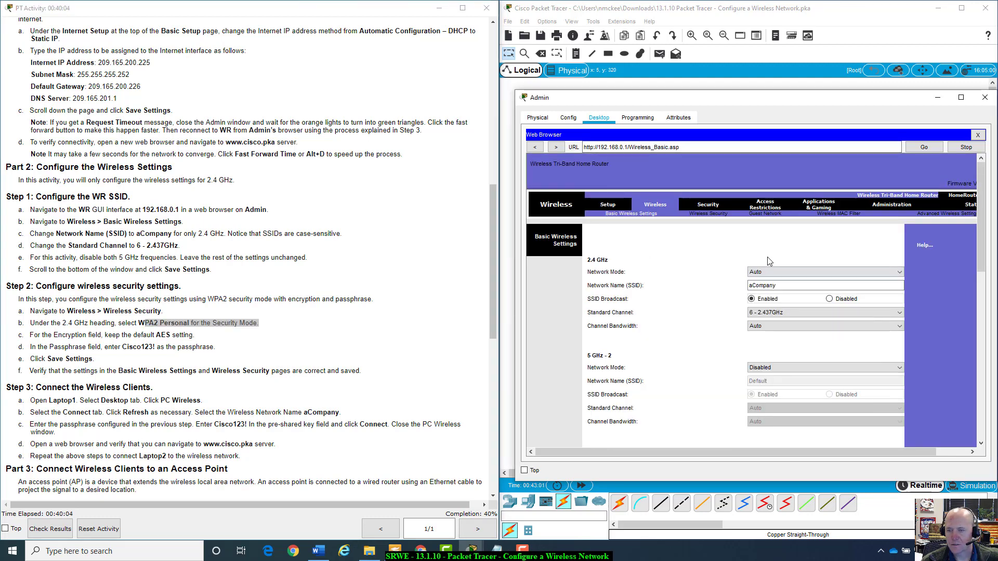
{"action": "left_click", "coordinate": [753, 287]}
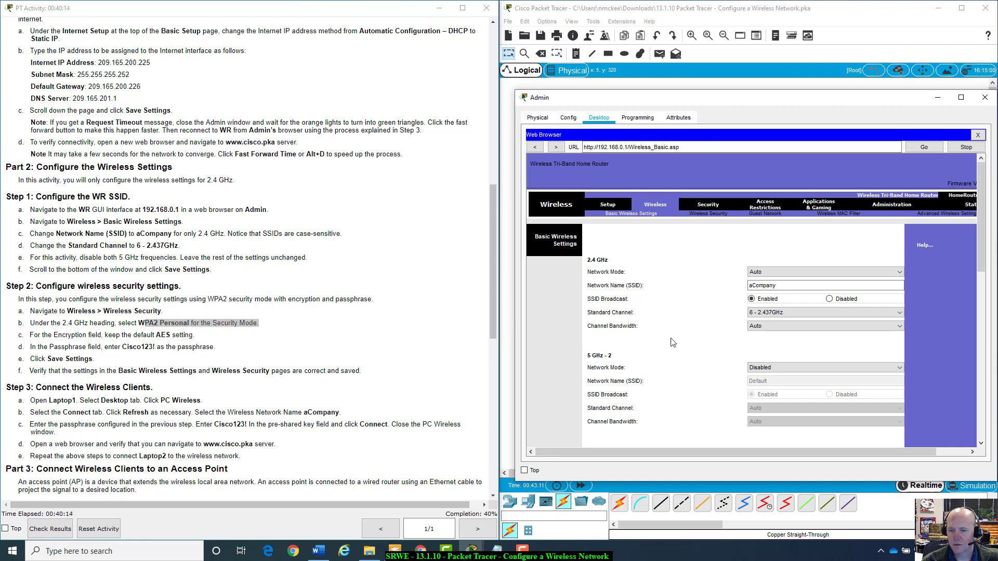
{"action": "scroll", "coordinate": [673, 342], "scroll_direction": "down", "scroll_amount": 3}
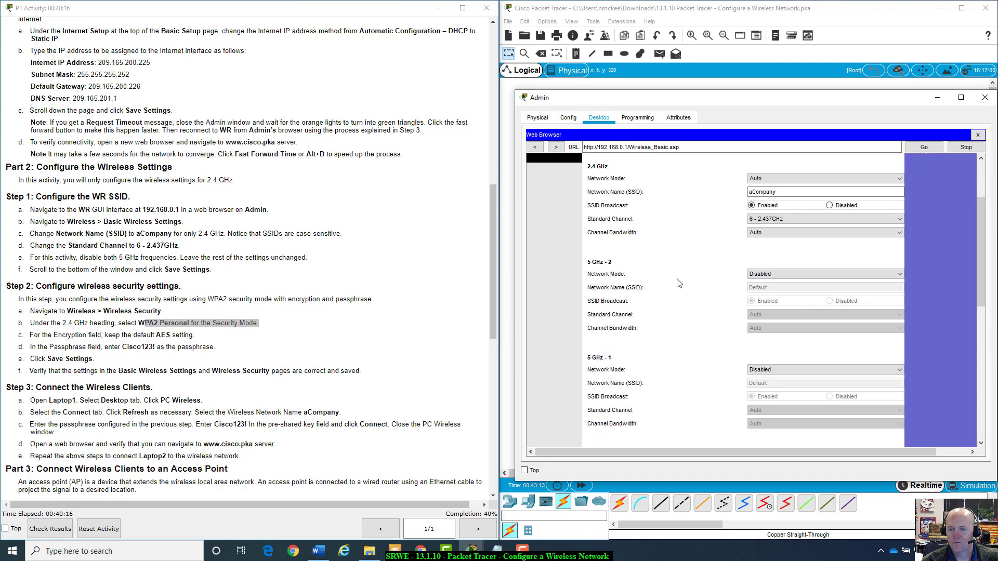
{"action": "scroll", "coordinate": [696, 279], "scroll_direction": "down", "scroll_amount": 2}
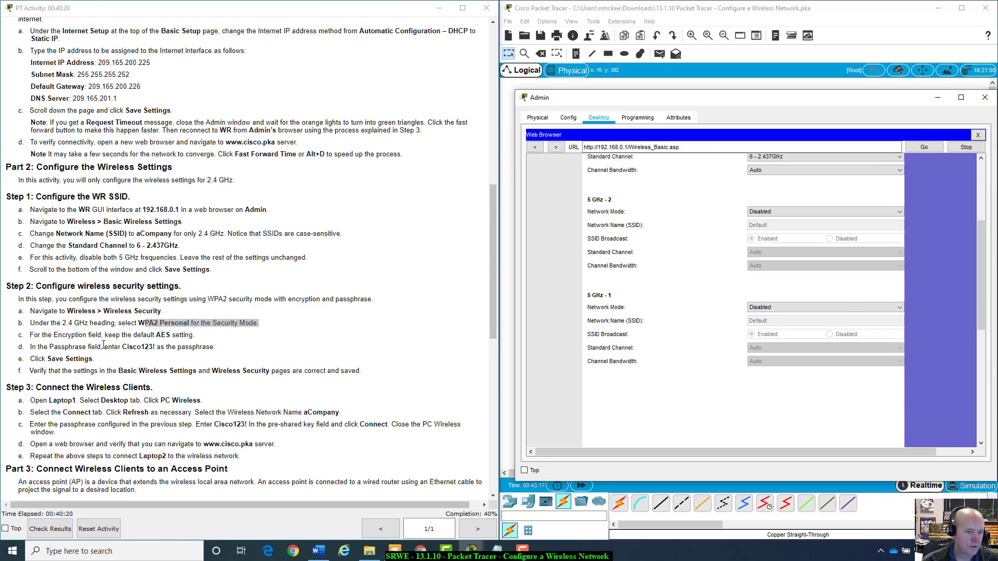
{"action": "scroll", "coordinate": [104, 345], "scroll_direction": "down", "scroll_amount": 8}
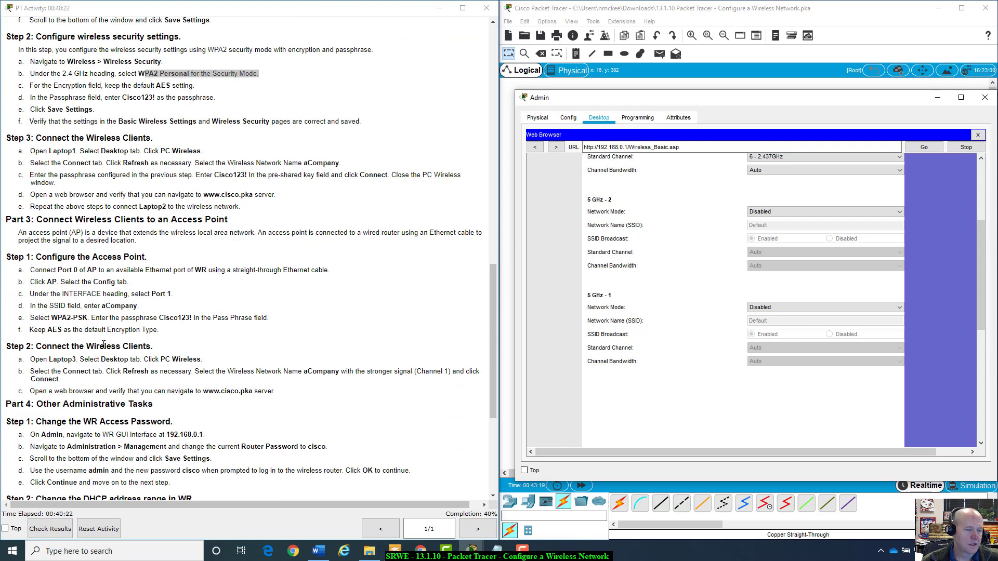
{"action": "scroll", "coordinate": [103, 344], "scroll_direction": "down", "scroll_amount": 3}
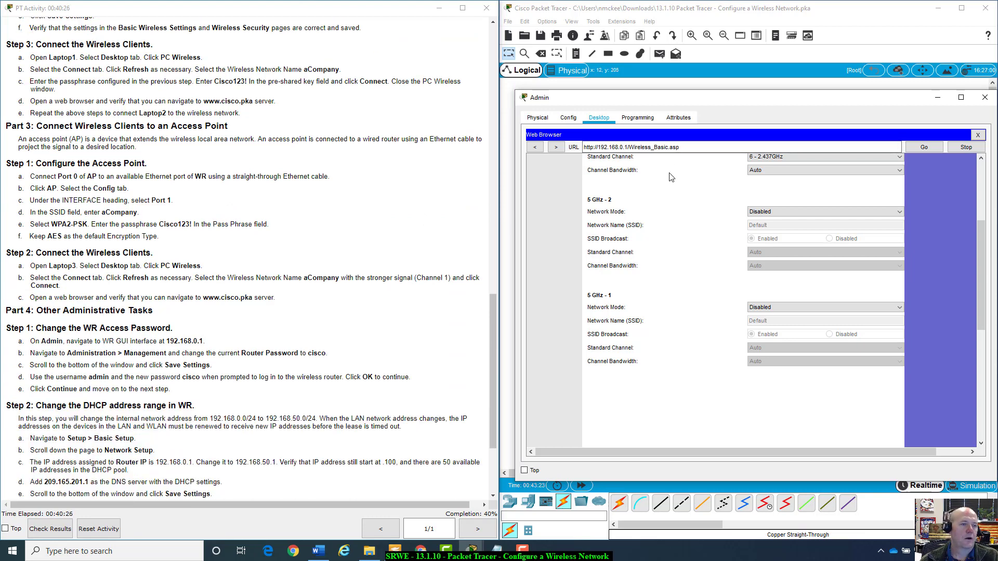
{"action": "left_click", "coordinate": [977, 136]}
Open Laptop1's PC Wireless monitor in an enlarged window, showing no access point association.
{"action": "left_click", "coordinate": [984, 98]}
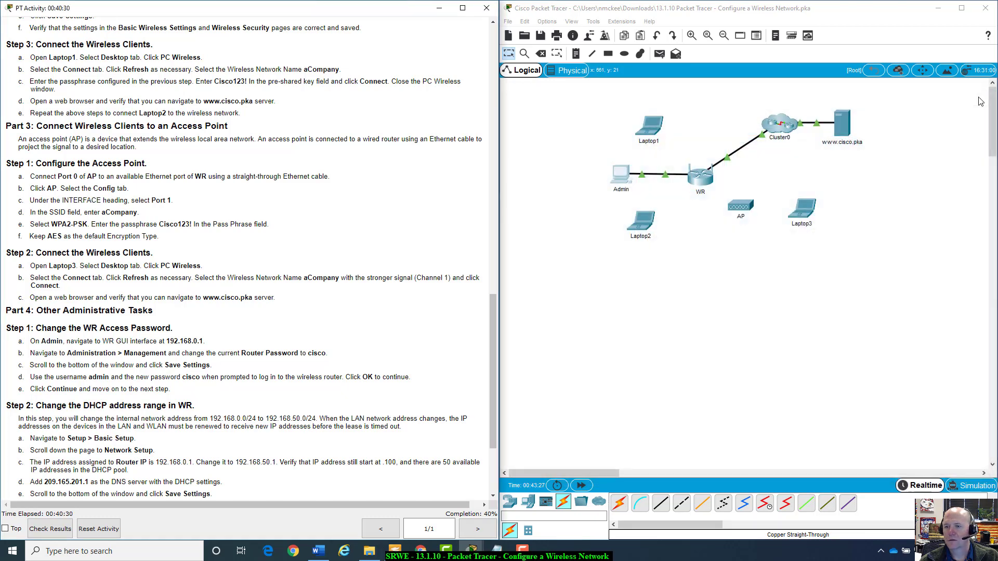
{"action": "left_click", "coordinate": [655, 124]}
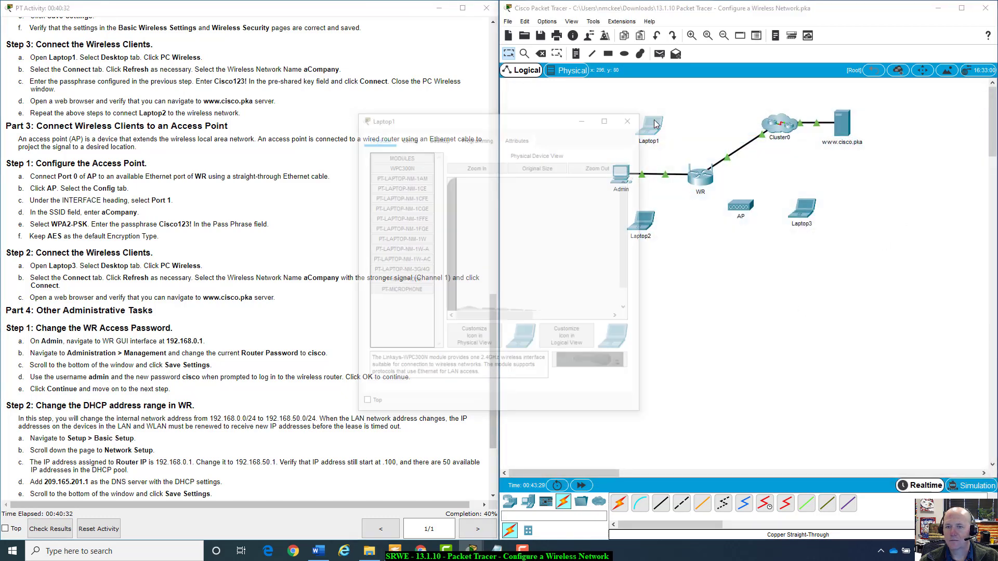
{"action": "left_click_drag", "start_coordinate": [554, 117], "coordinate": [784, 226]}
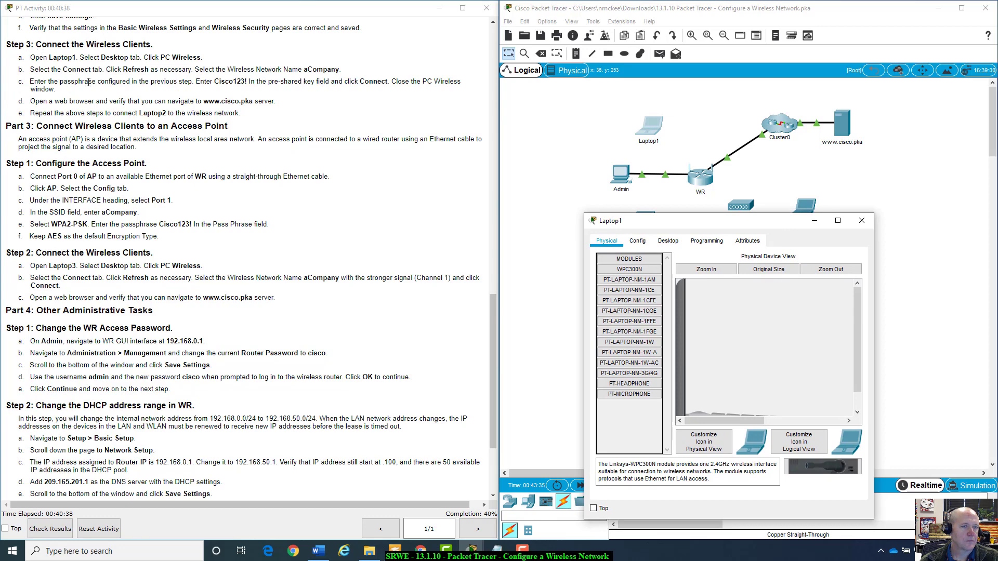
{"action": "left_click_drag", "start_coordinate": [713, 221], "coordinate": [701, 192]}
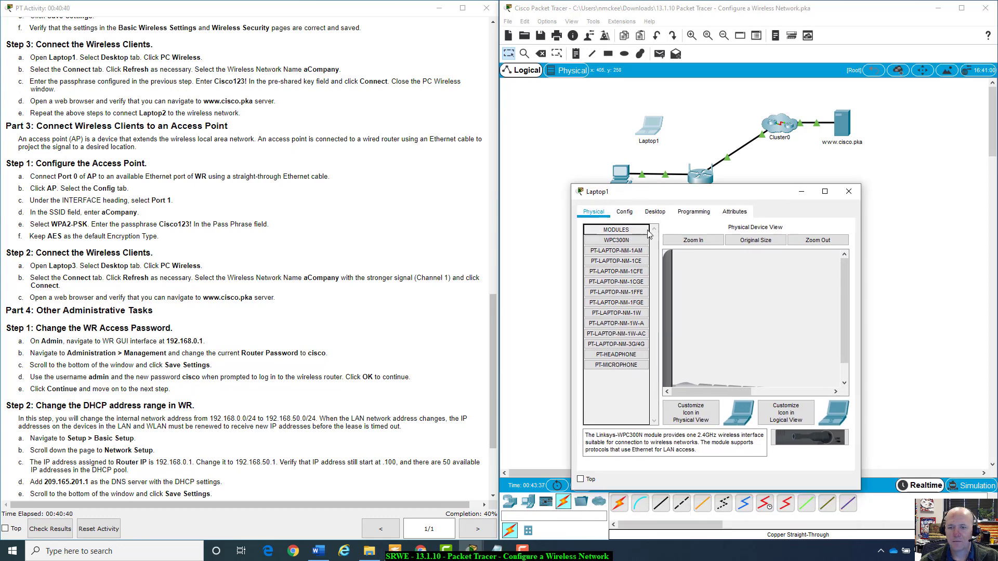
{"action": "left_click", "coordinate": [655, 212]}
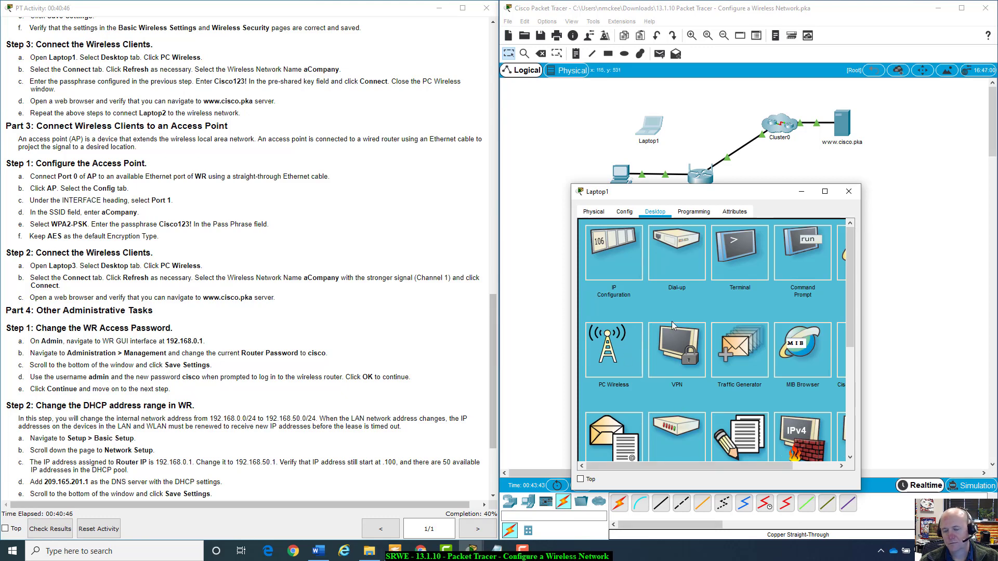
{"action": "left_click", "coordinate": [611, 335]}
{"action": "left_click_drag", "start_coordinate": [753, 193], "coordinate": [731, 137]}
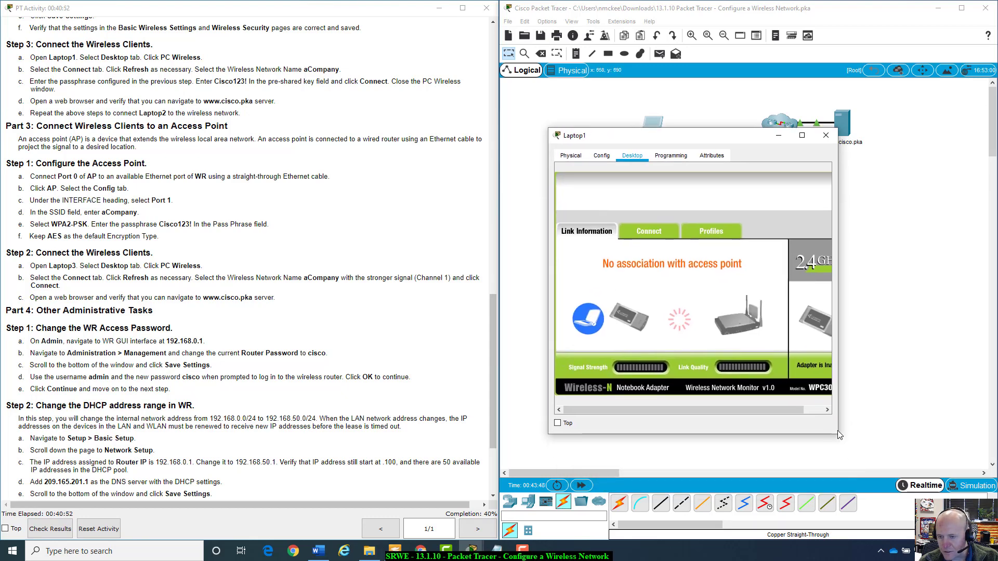
{"action": "left_click_drag", "start_coordinate": [838, 435], "coordinate": [959, 498]}
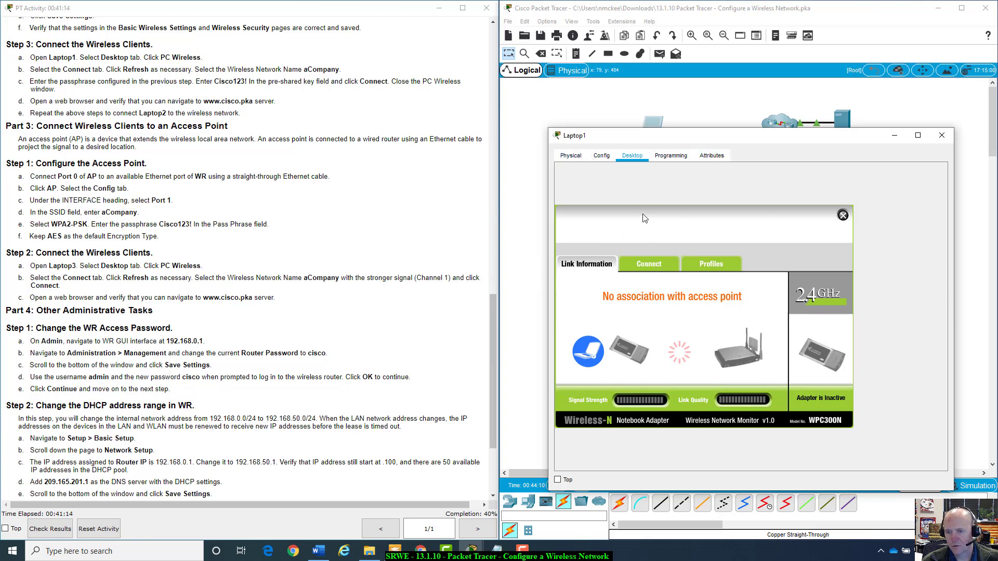
Refresh Laptop1's available networks, select aCompany and start connecting to it.
{"action": "left_click", "coordinate": [645, 268]}
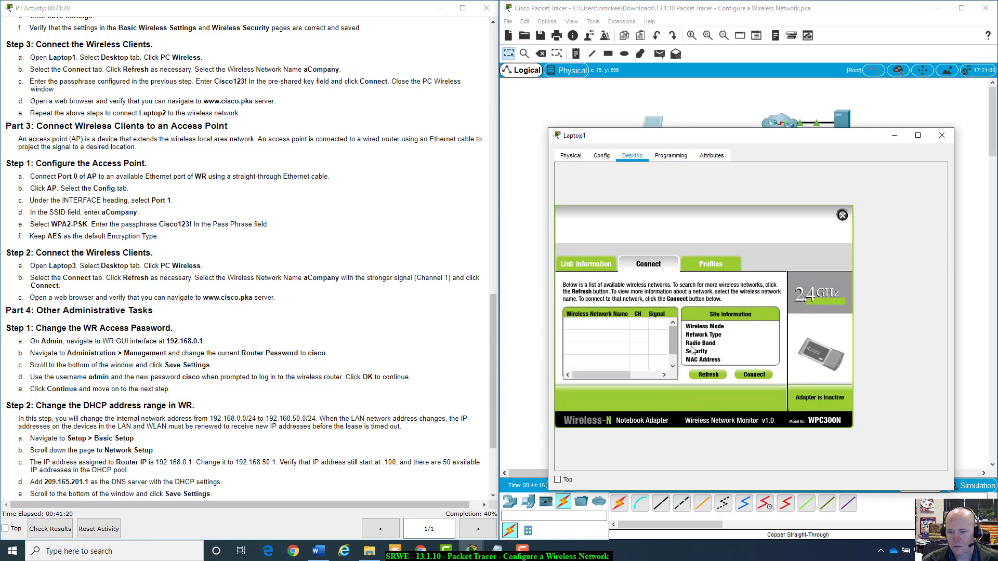
{"action": "left_click", "coordinate": [705, 374]}
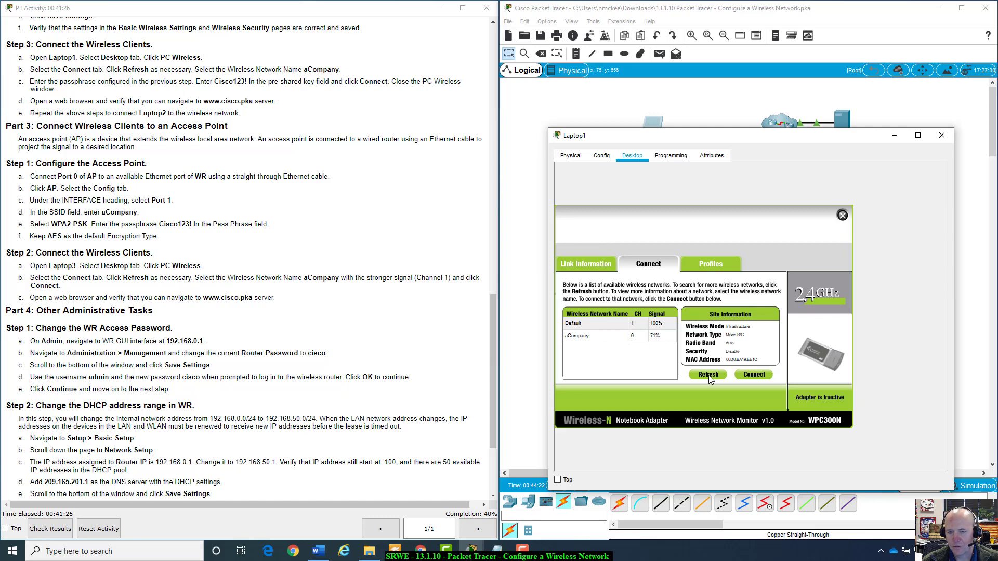
{"action": "left_click", "coordinate": [709, 375]}
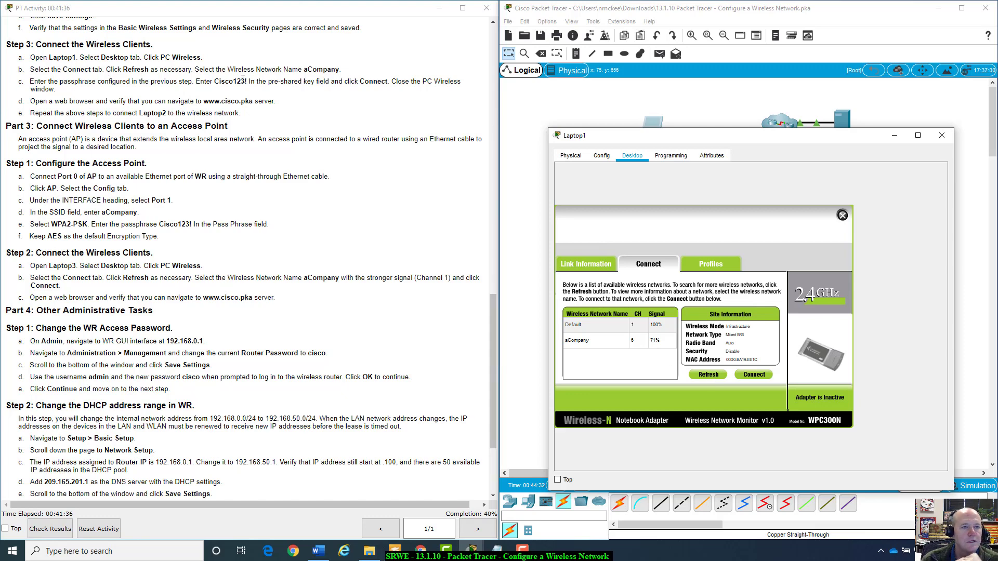
{"action": "left_click", "coordinate": [578, 345]}
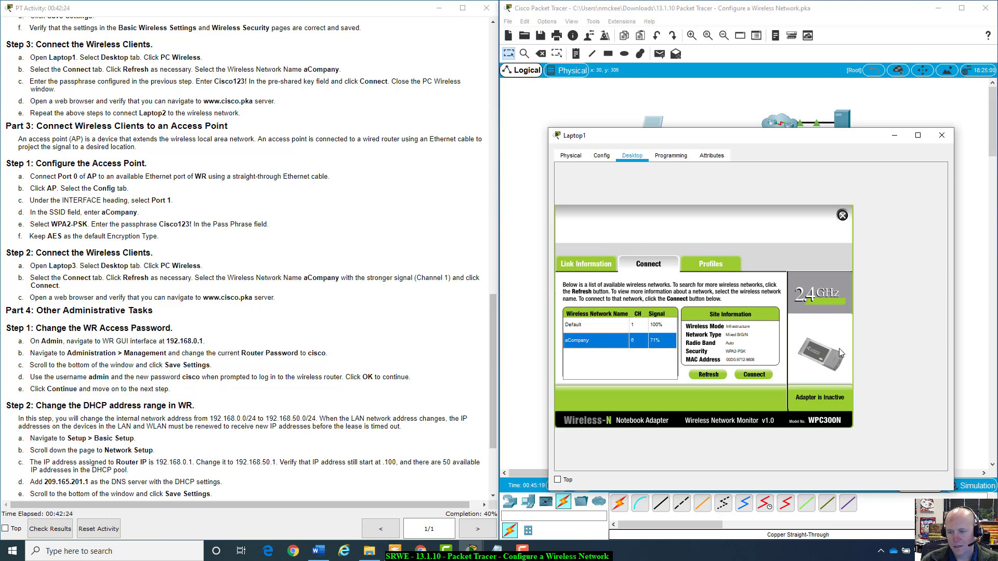
{"action": "left_click", "coordinate": [756, 376]}
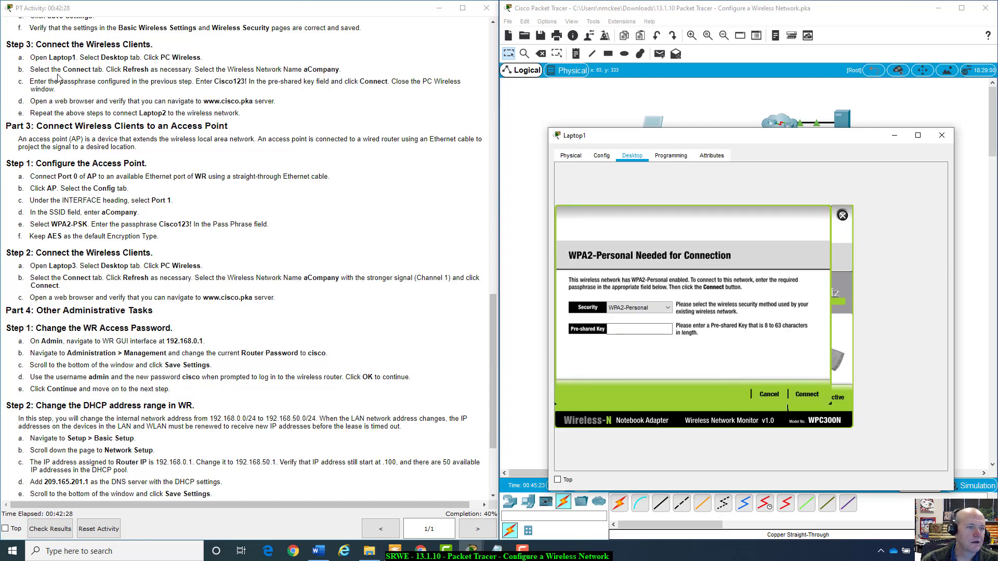
Connect Laptop1 to aCompany using WPA2-Personal and the network's pre-shared key.
{"action": "left_click_drag", "start_coordinate": [34, 69], "coordinate": [340, 70]}
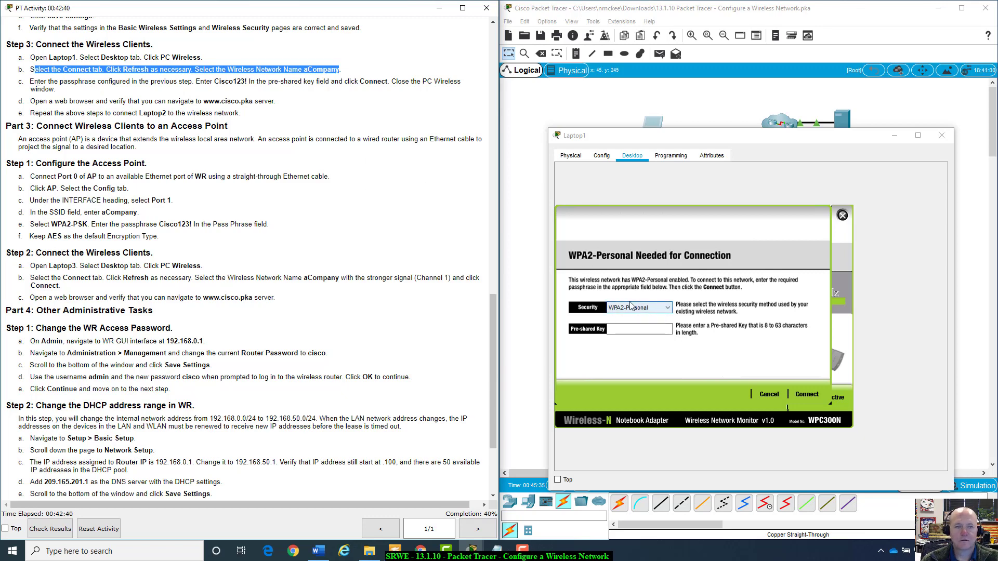
{"action": "left_click", "coordinate": [671, 309]}
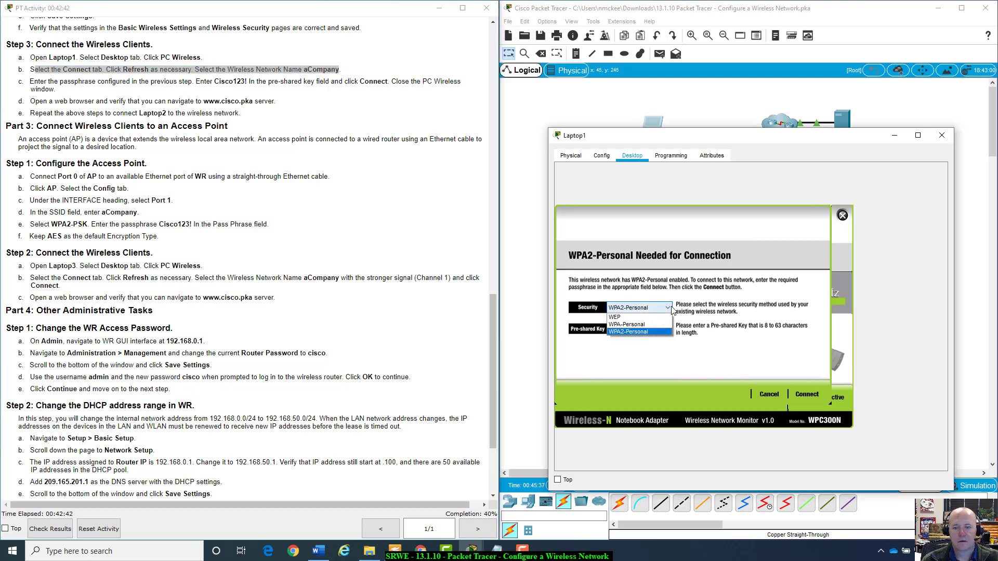
{"action": "left_click", "coordinate": [638, 332]}
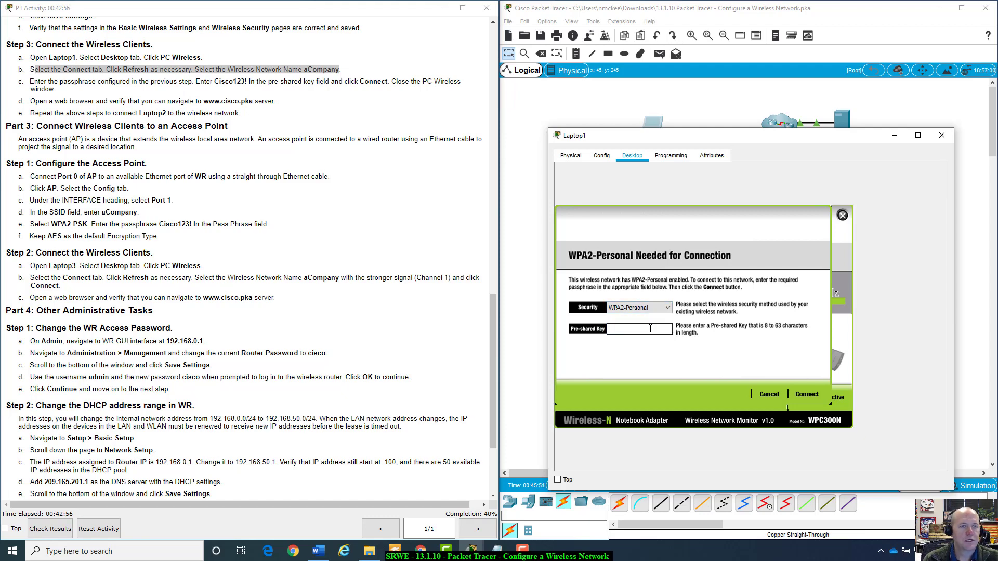
{"action": "type", "text": "Cis"}
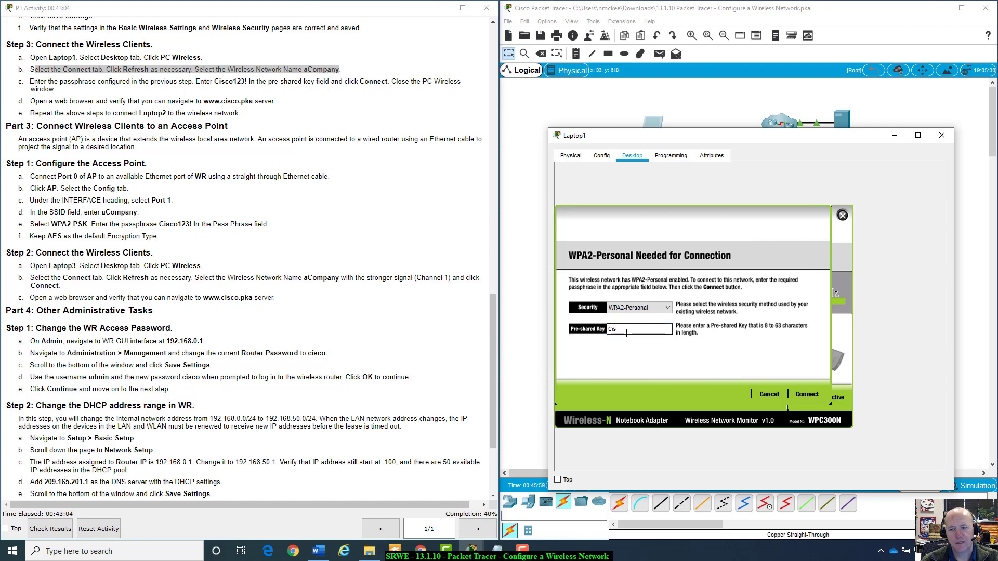
{"action": "left_click", "coordinate": [664, 329]}
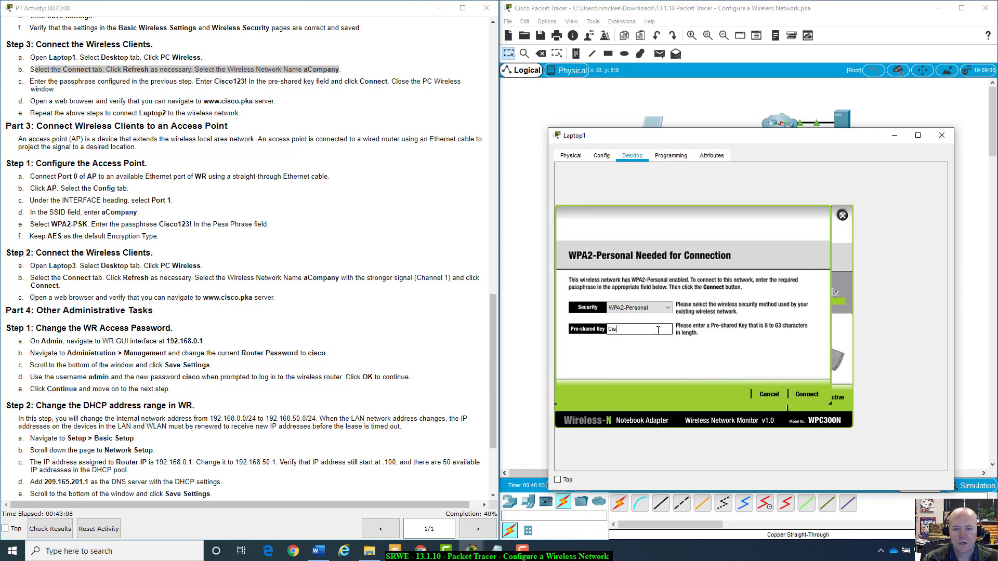
{"action": "type", "text": "co123"}
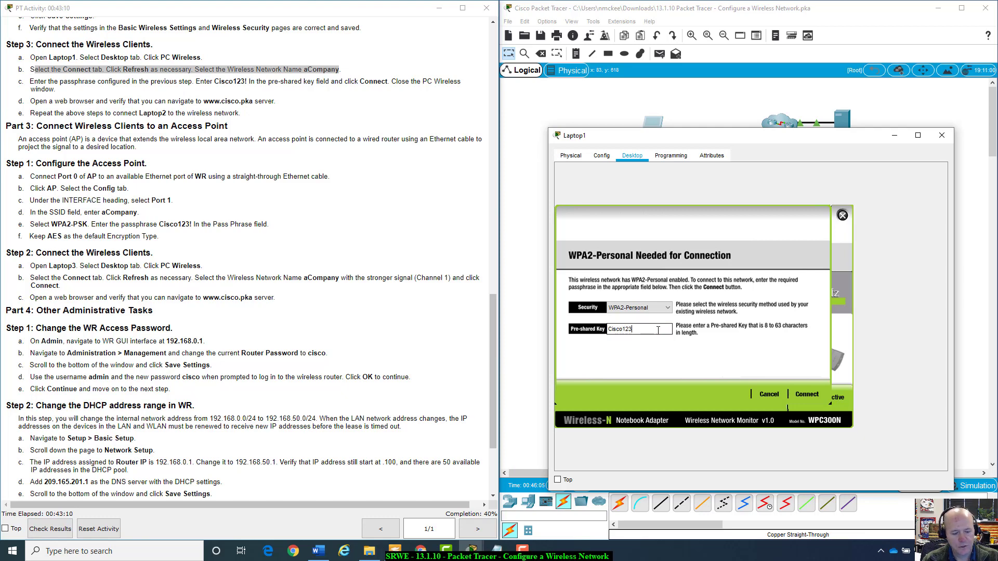
{"action": "type", "text": "!"}
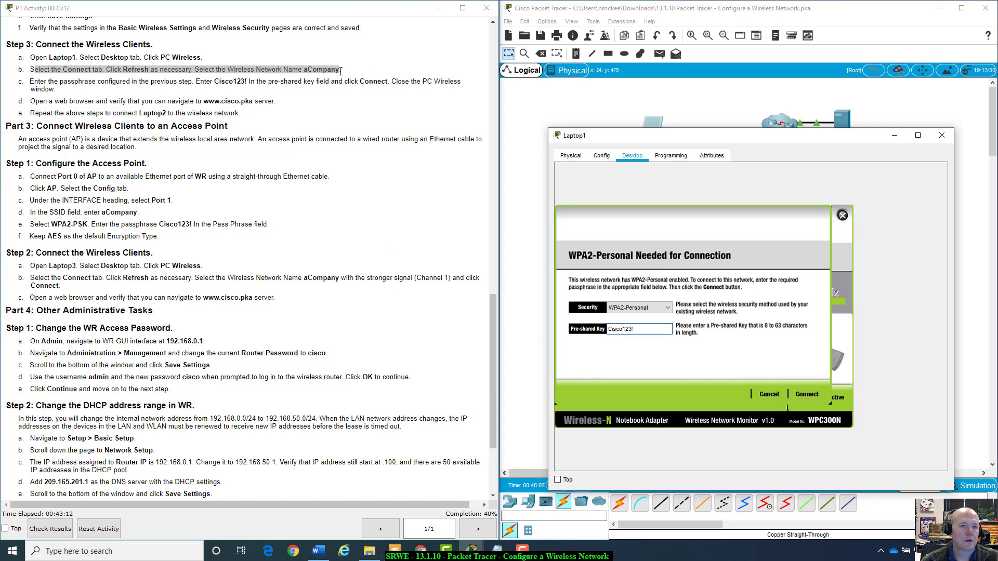
{"action": "left_click", "coordinate": [805, 395]}
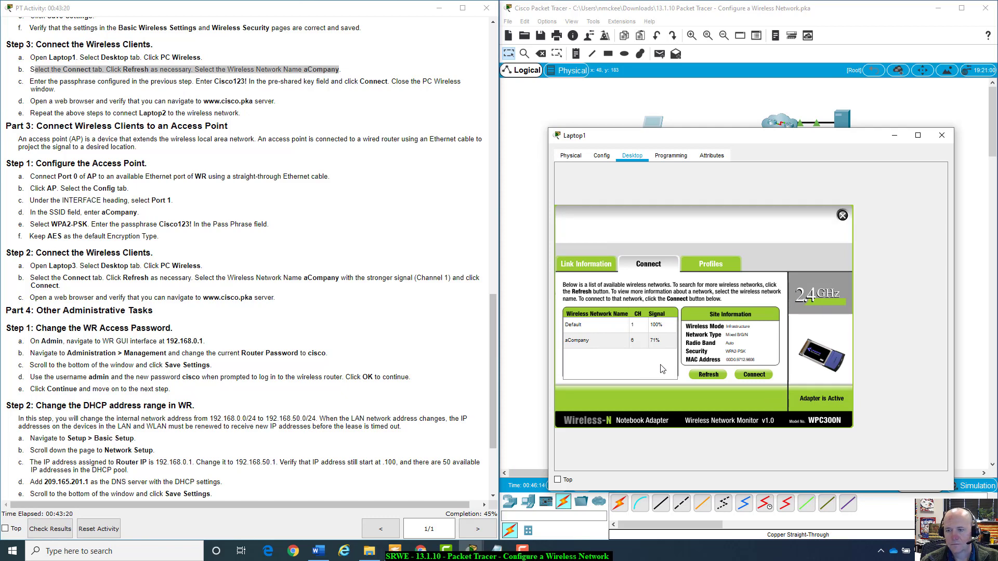
Shift Laptop1's window down and back up to view its new wireless link to WR.
{"action": "left_click_drag", "start_coordinate": [735, 136], "coordinate": [749, 156]}
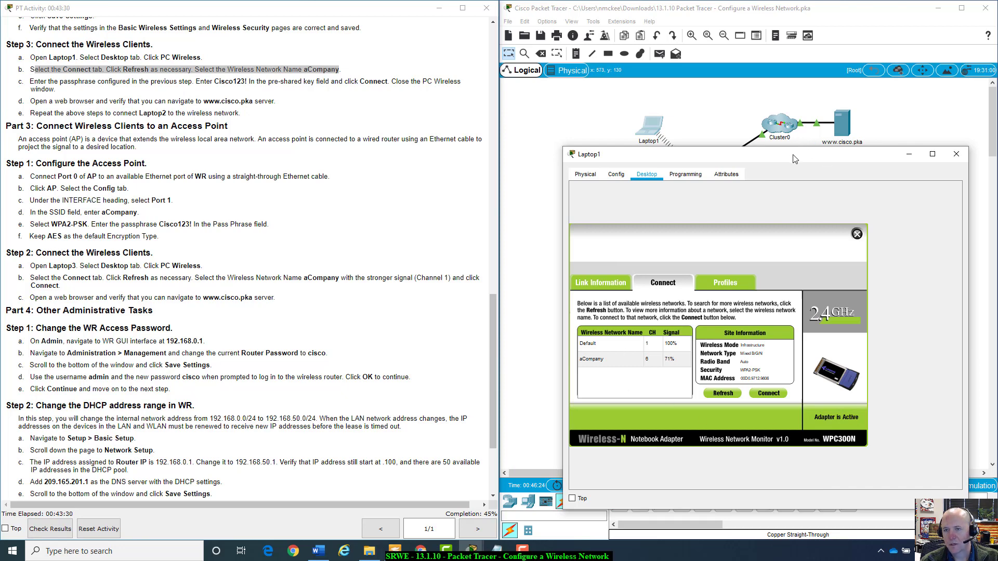
{"action": "left_click_drag", "start_coordinate": [793, 154], "coordinate": [798, 272]}
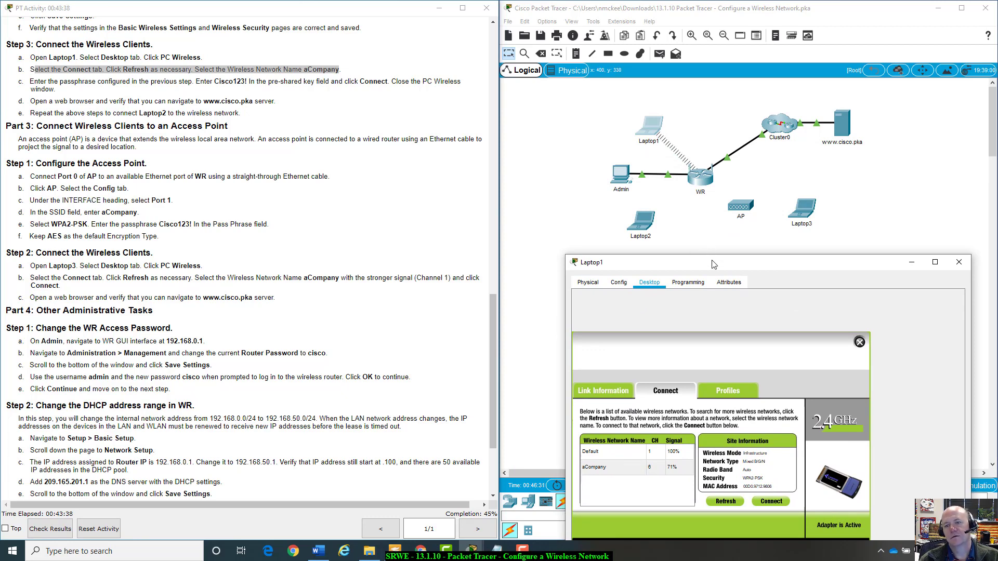
{"action": "left_click_drag", "start_coordinate": [712, 264], "coordinate": [684, 260]}
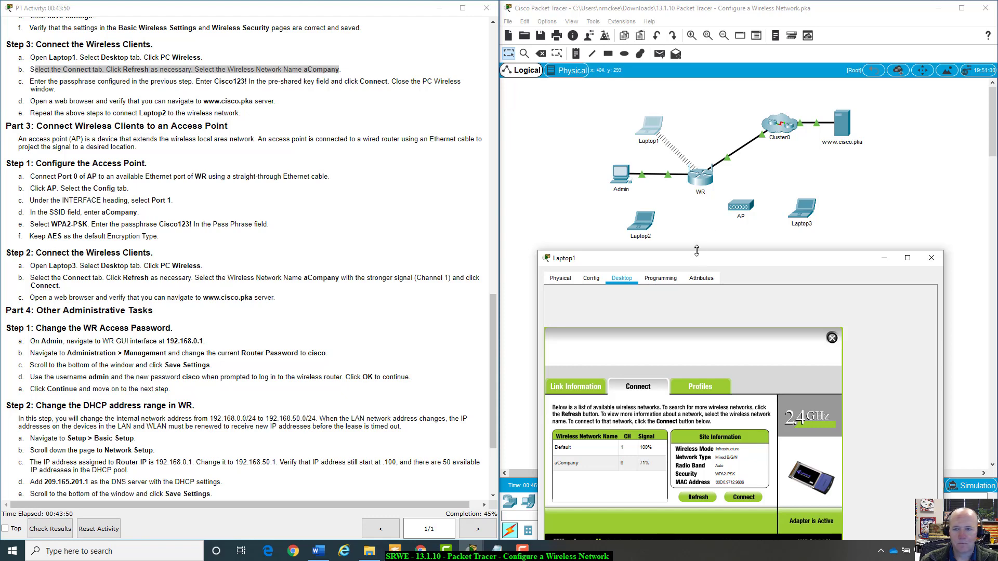
{"action": "left_click_drag", "start_coordinate": [719, 258], "coordinate": [715, 206]}
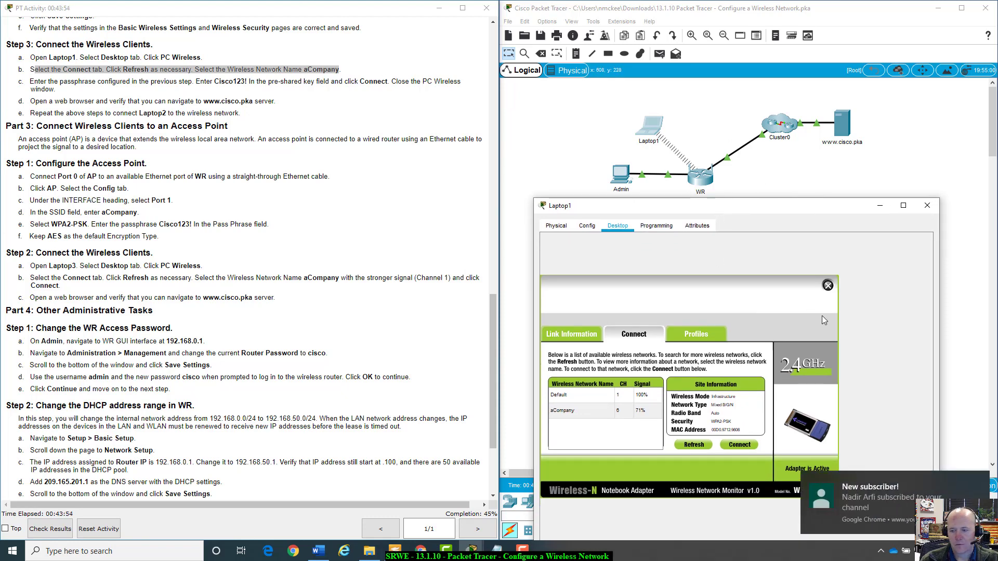
{"action": "left_click", "coordinate": [925, 479]}
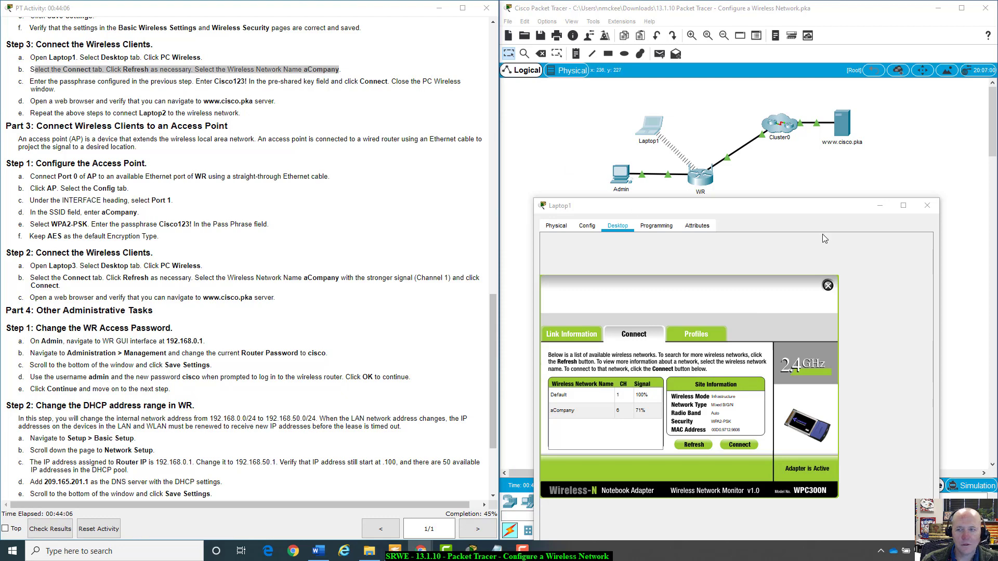
{"action": "left_click", "coordinate": [827, 286]}
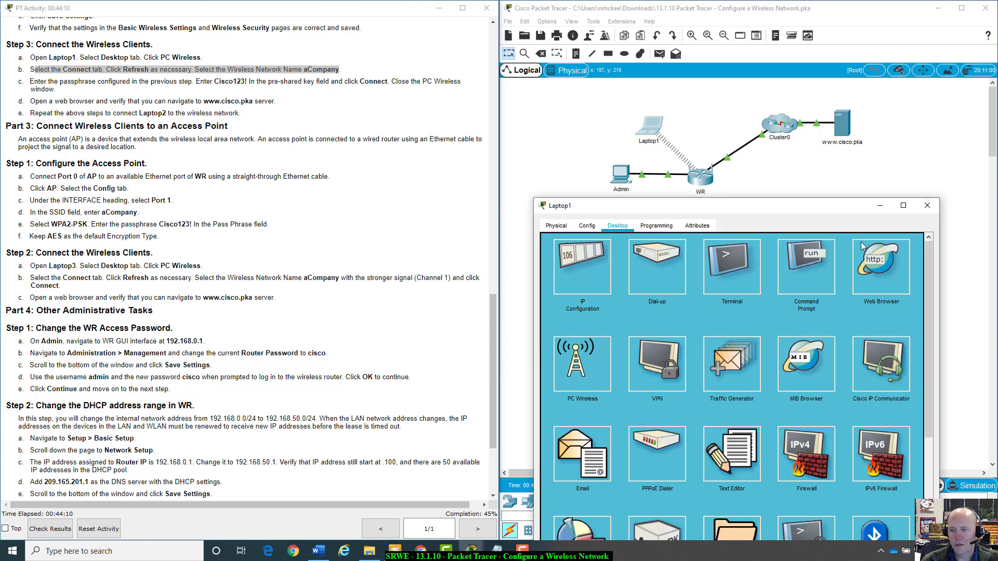
{"action": "left_click", "coordinate": [887, 269]}
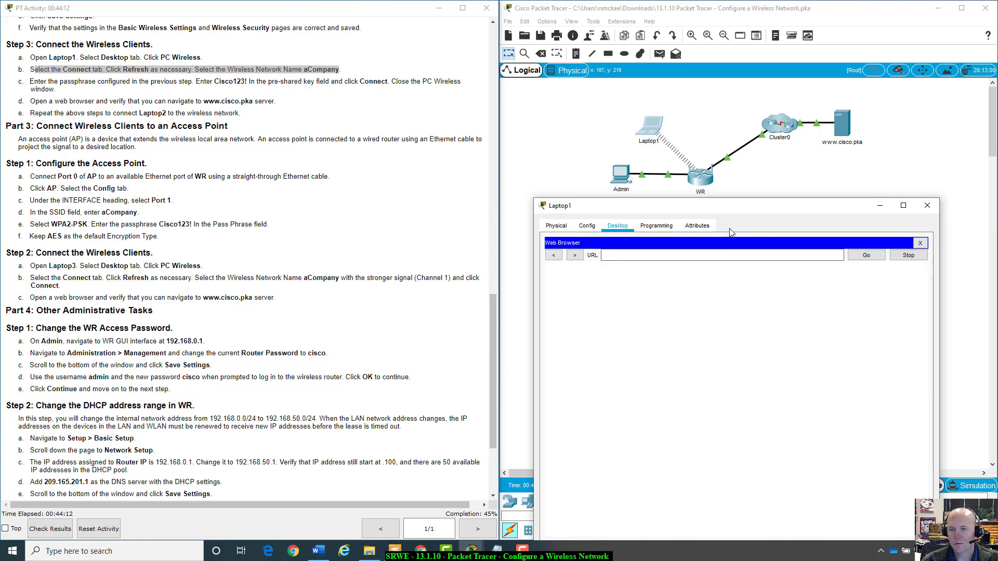
{"action": "left_click", "coordinate": [705, 256]}
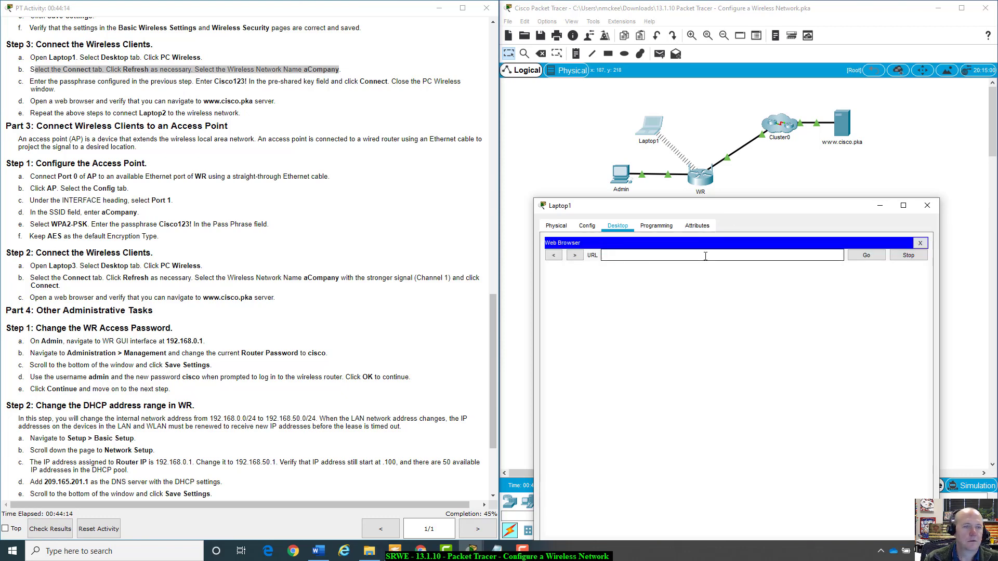
{"action": "type", "text": "www."}
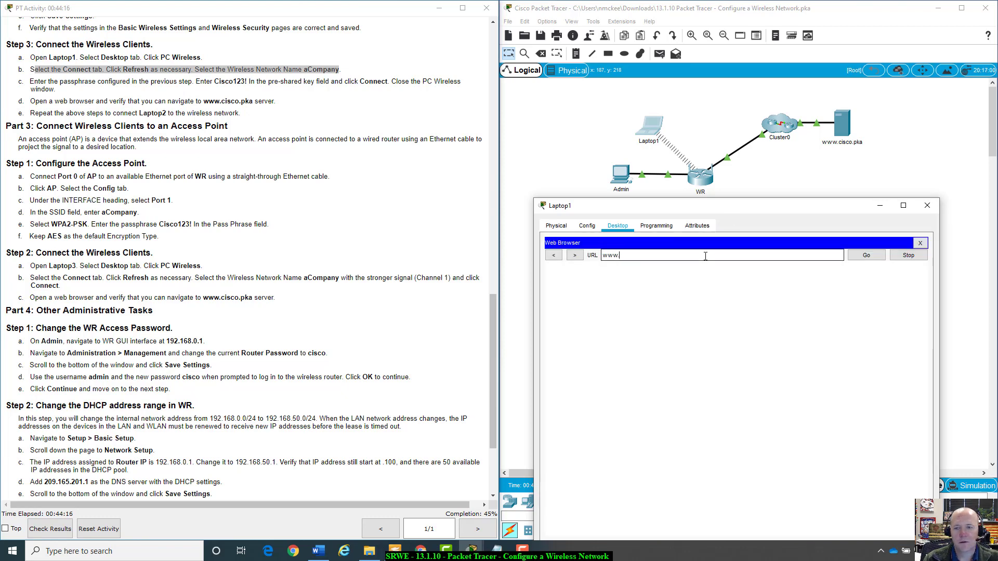
{"action": "type", "text": "cisco."}
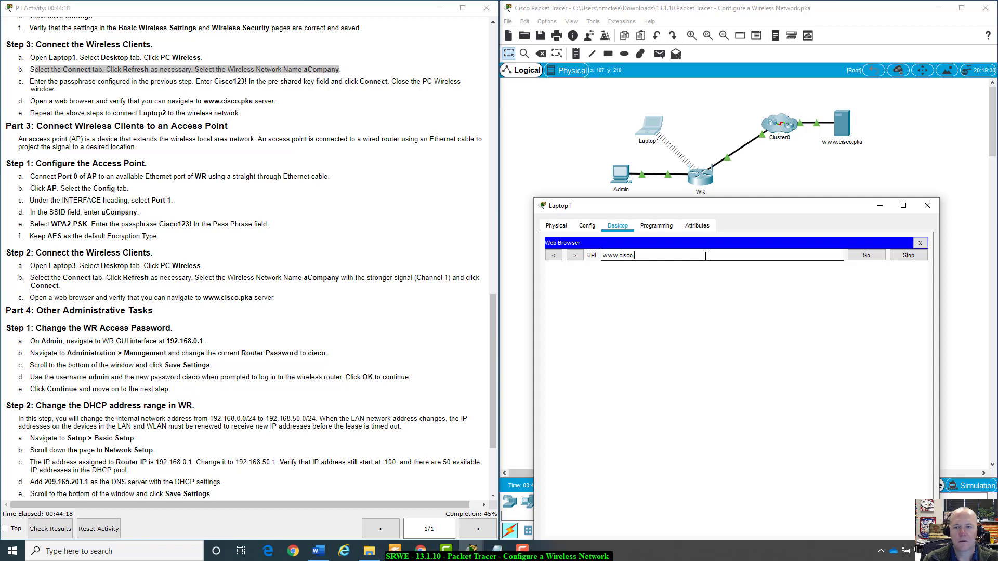
{"action": "type", "text": "pka"}
{"action": "key", "text": "Return"}
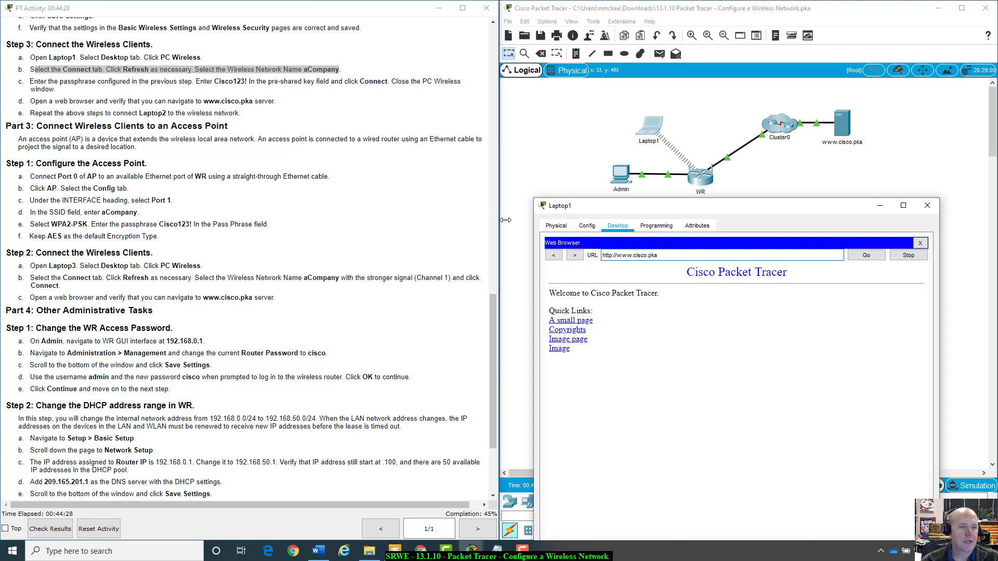
{"action": "left_click_drag", "start_coordinate": [615, 209], "coordinate": [646, 232]}
{"action": "left_click", "coordinate": [962, 232]}
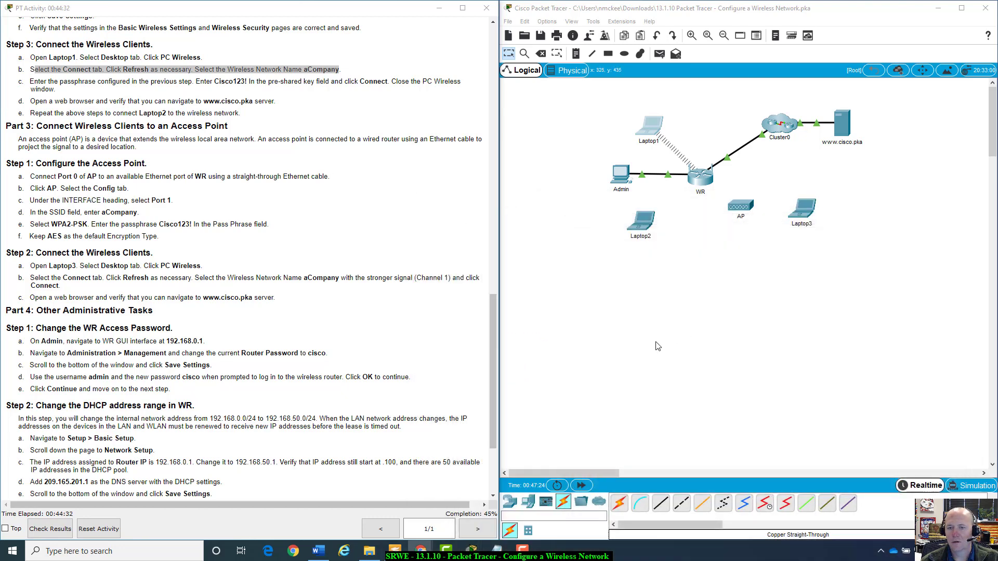
Open the PC Wireless app on Laptop2's Desktop.
{"action": "left_click", "coordinate": [647, 220]}
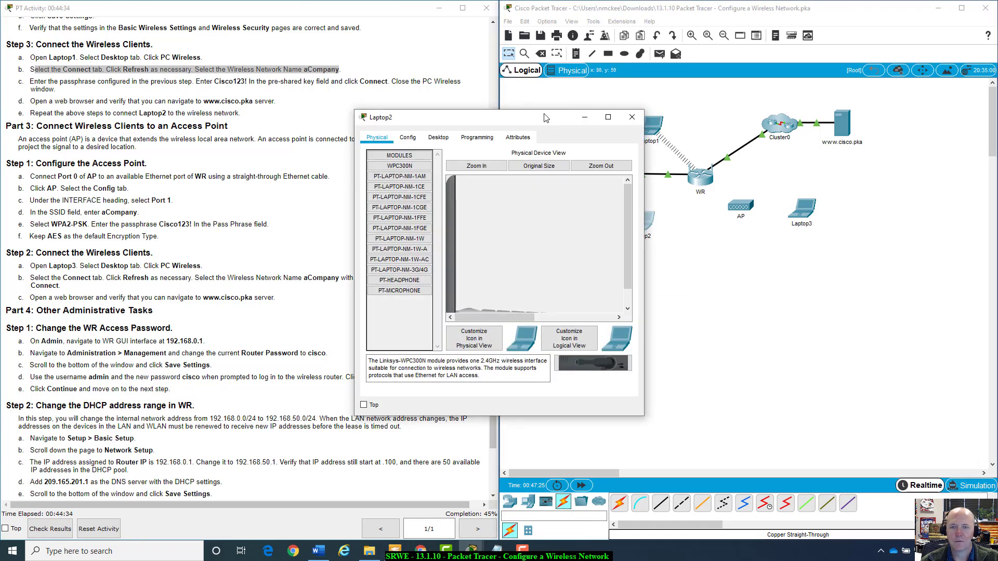
{"action": "left_click_drag", "start_coordinate": [553, 118], "coordinate": [755, 171]}
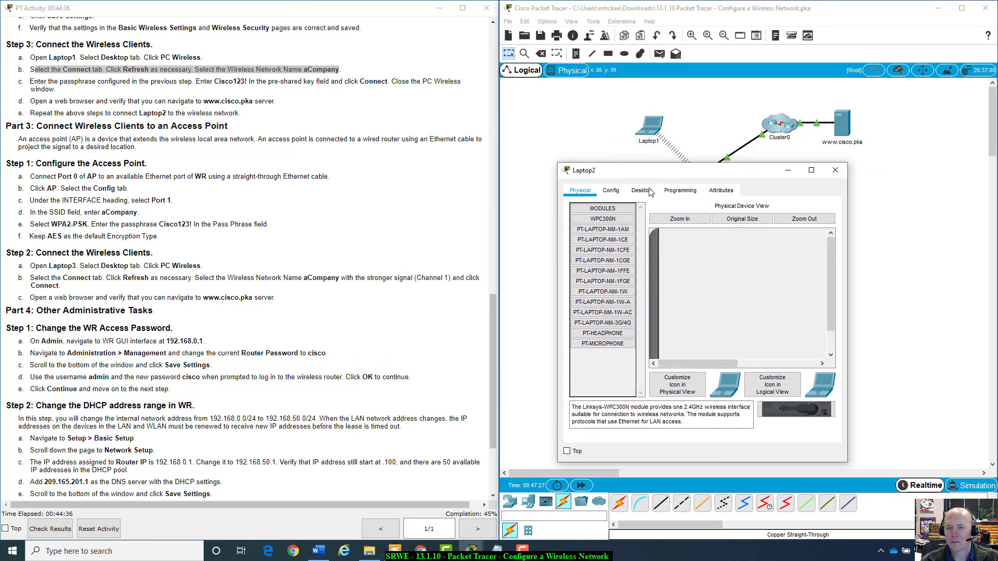
{"action": "left_click", "coordinate": [641, 190]}
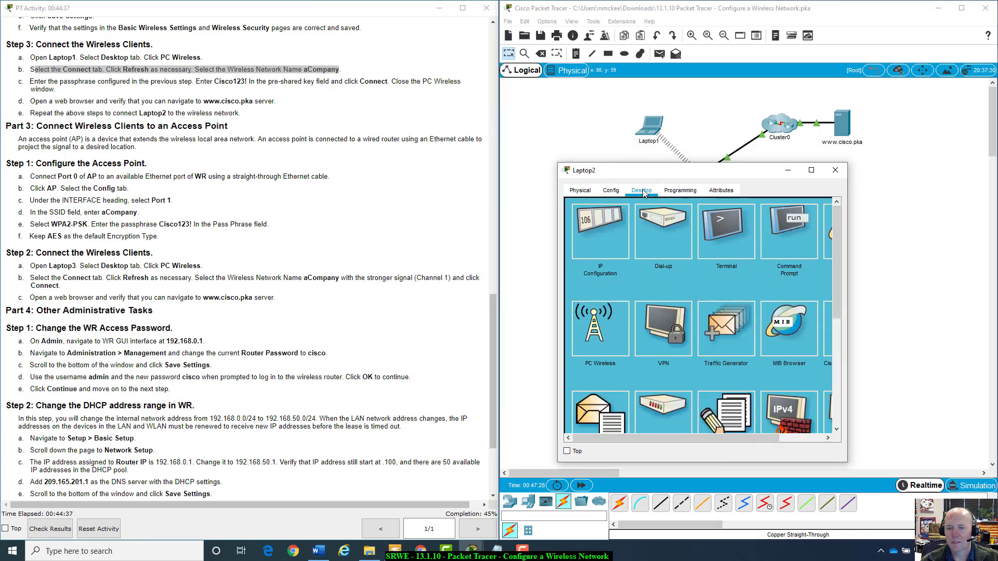
{"action": "left_click", "coordinate": [600, 339]}
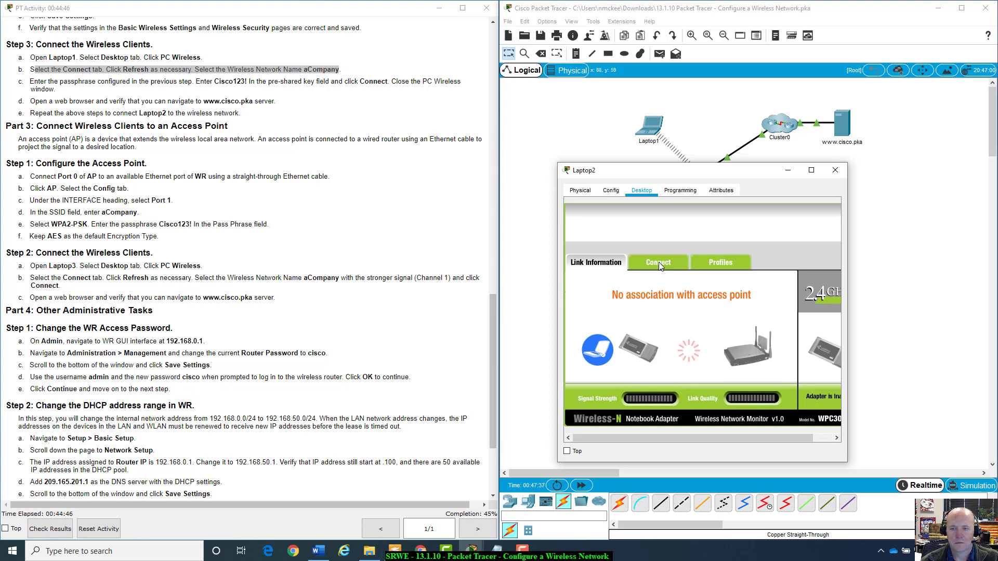
Refresh Laptop2's wireless network list, select aCompany and start connecting.
{"action": "left_click", "coordinate": [658, 265]}
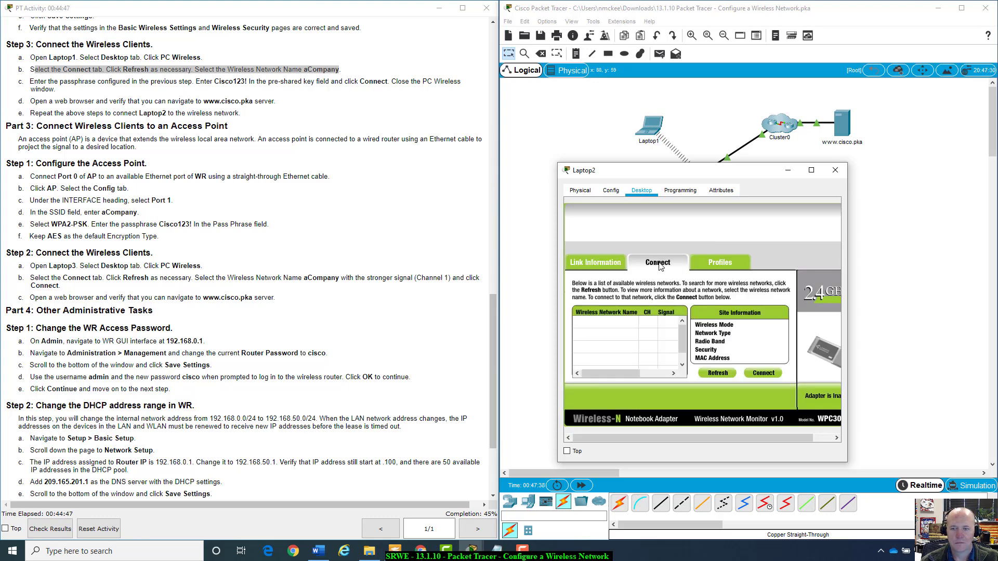
{"action": "left_click", "coordinate": [717, 375]}
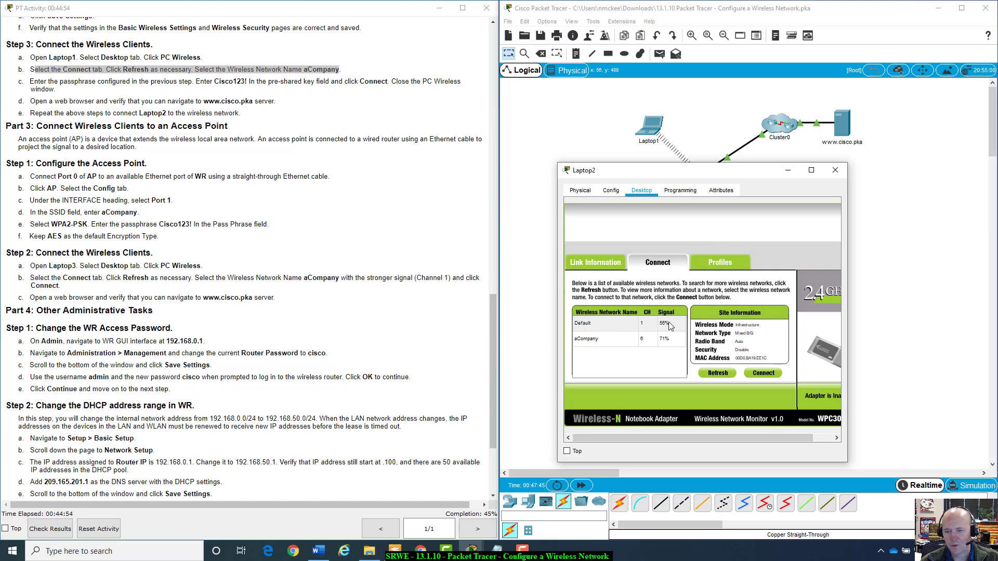
{"action": "left_click_drag", "start_coordinate": [721, 166], "coordinate": [712, 257]}
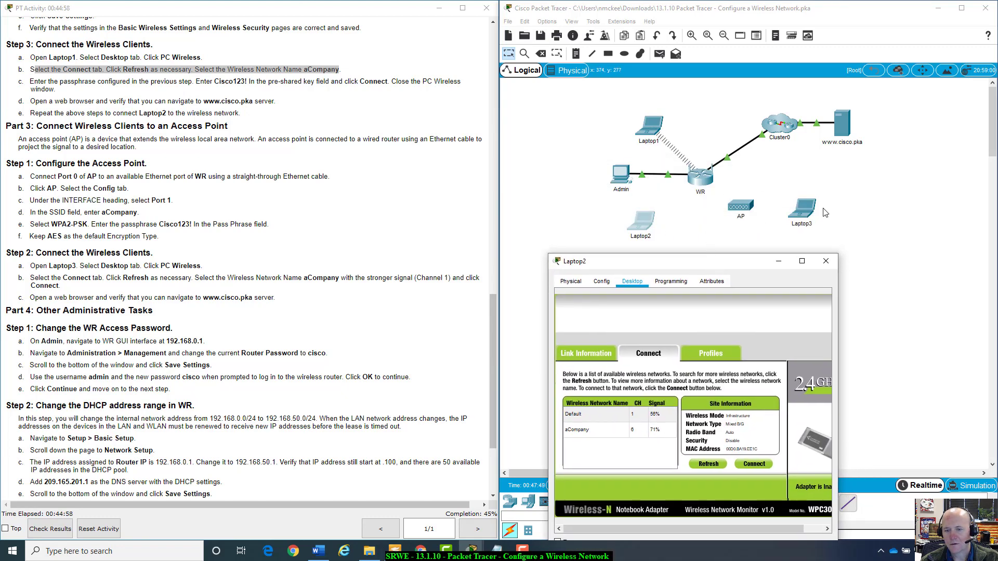
{"action": "left_click_drag", "start_coordinate": [722, 263], "coordinate": [758, 212]}
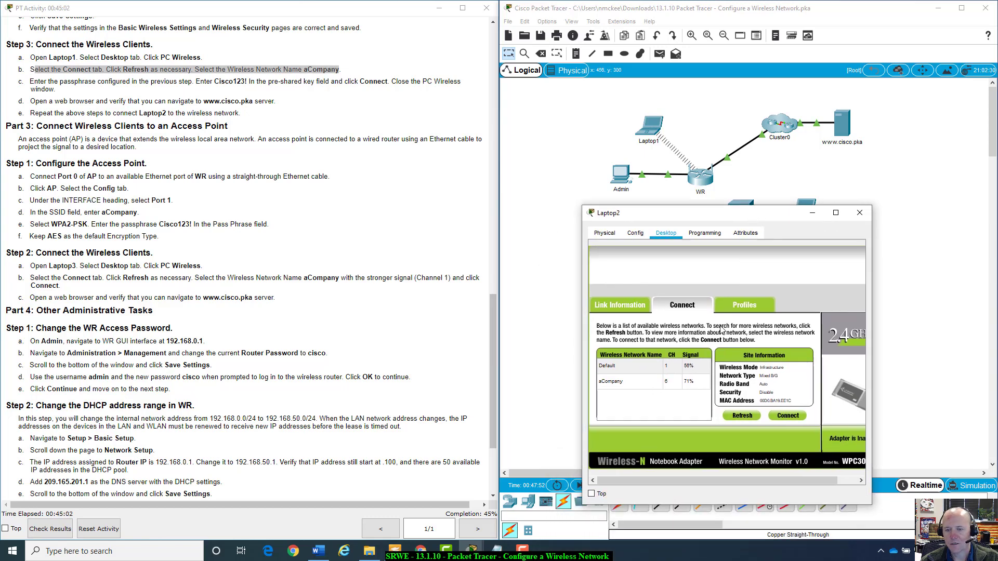
{"action": "left_click", "coordinate": [613, 382]}
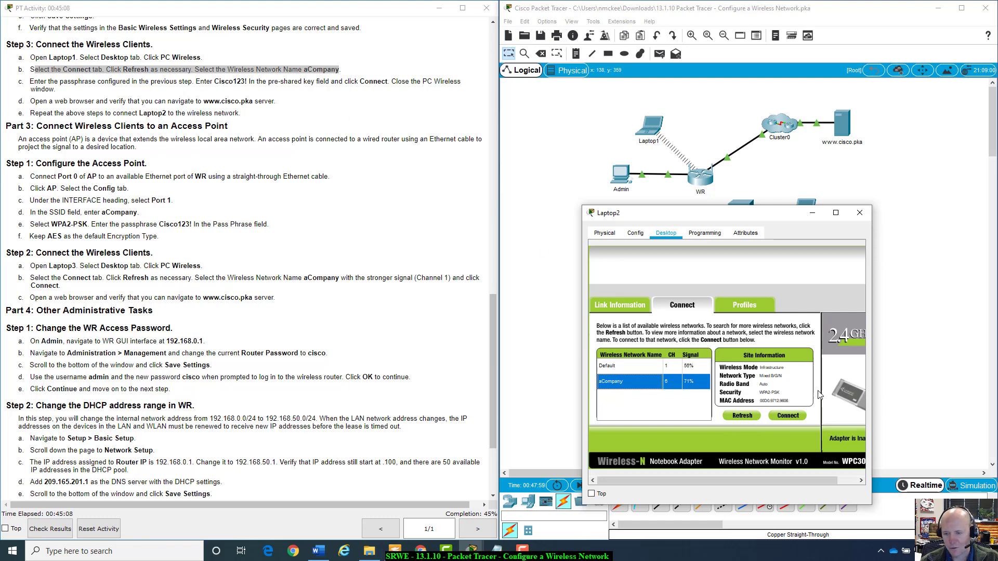
{"action": "left_click", "coordinate": [788, 416]}
Connect Laptop2 to aCompany with the network's pre-shared key and enlarge its window.
{"action": "left_click", "coordinate": [689, 371]}
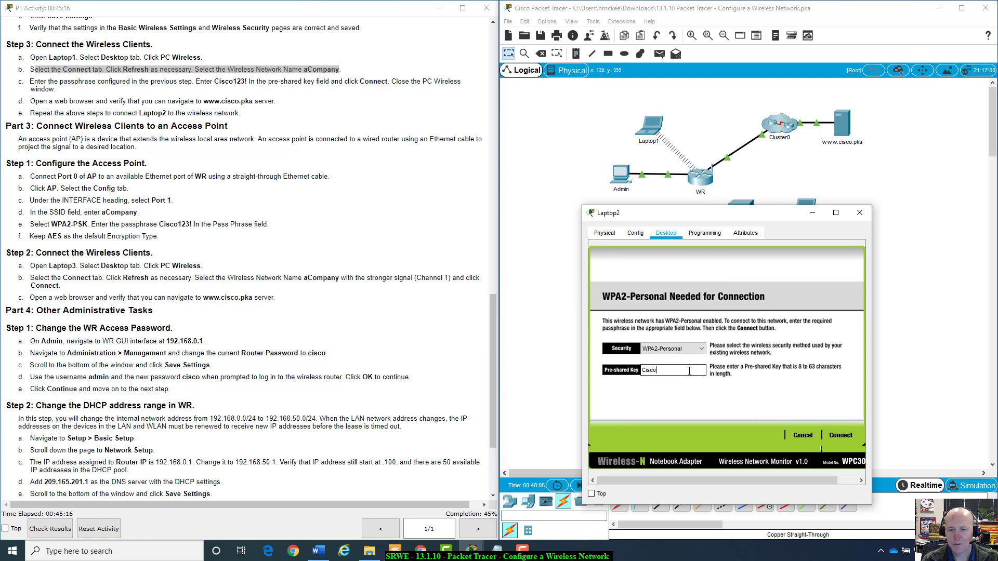
{"action": "type", "text": "Cisco123!"}
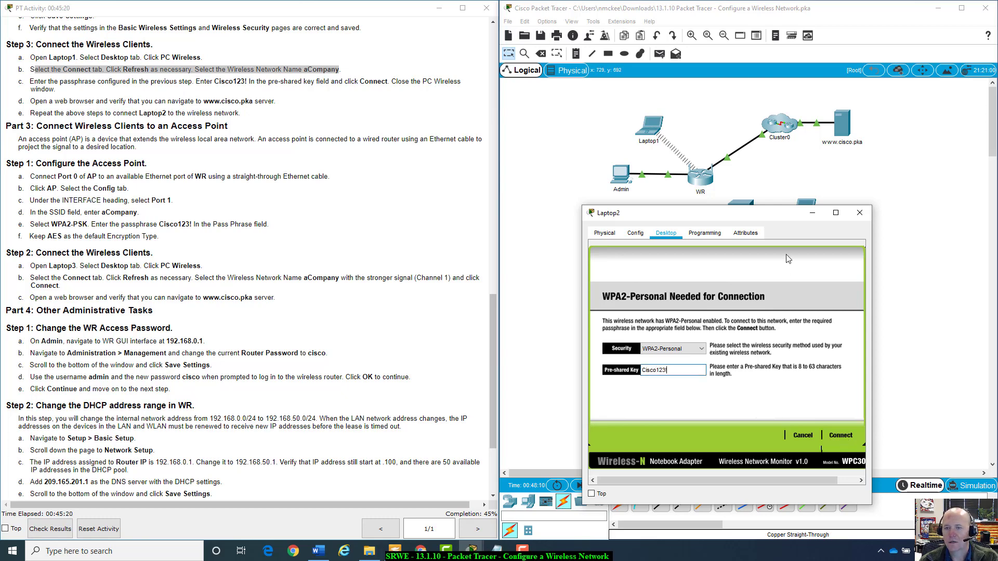
{"action": "left_click_drag", "start_coordinate": [790, 213], "coordinate": [891, 245]}
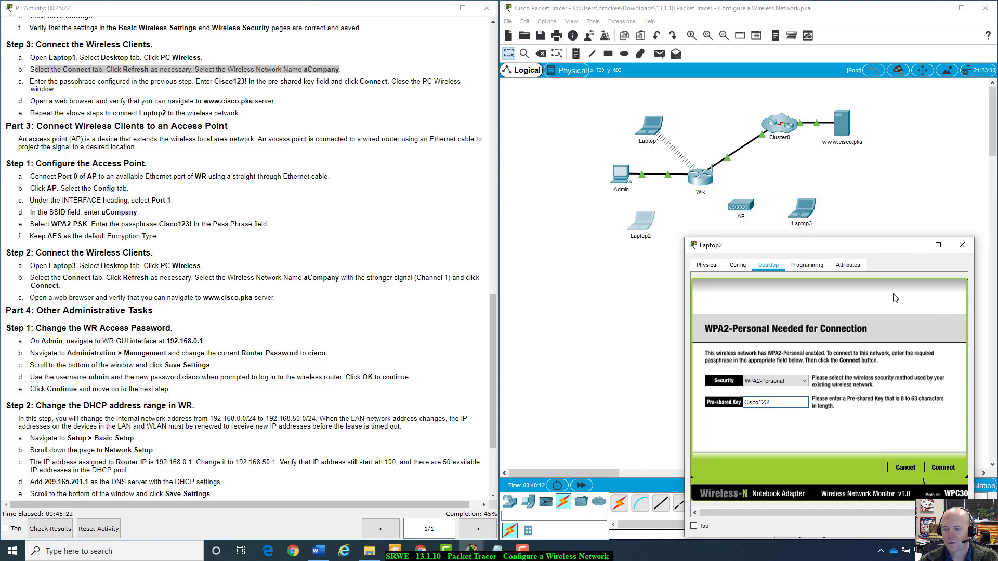
{"action": "left_click", "coordinate": [952, 475]}
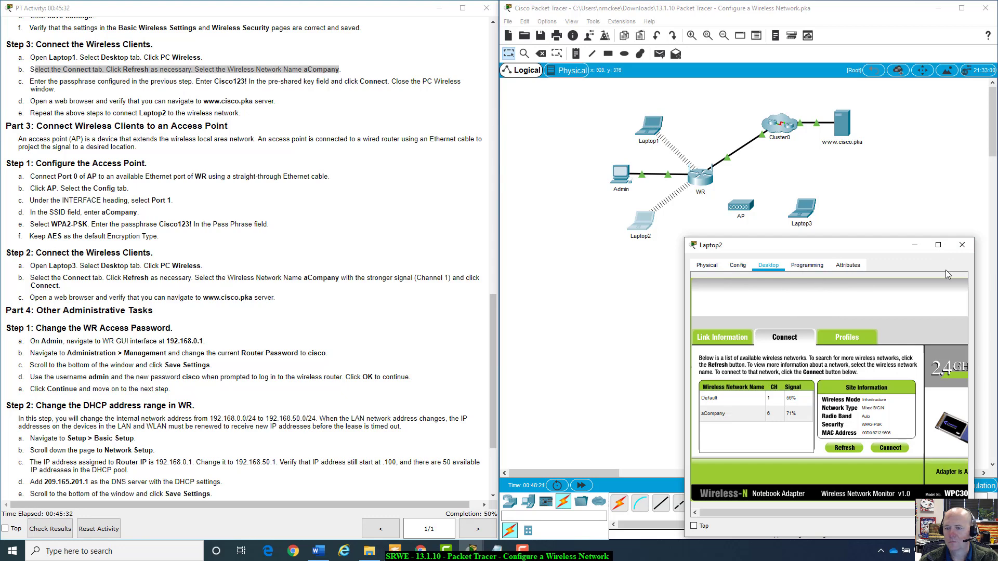
{"action": "left_click_drag", "start_coordinate": [878, 242], "coordinate": [793, 166]}
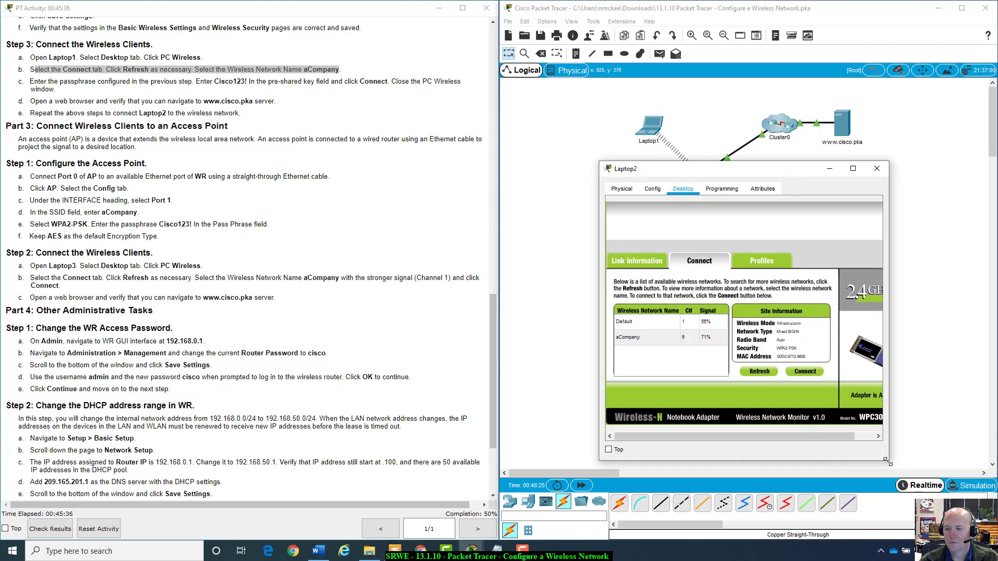
{"action": "left_click_drag", "start_coordinate": [888, 461], "coordinate": [952, 465]}
{"action": "left_click", "coordinate": [893, 219]}
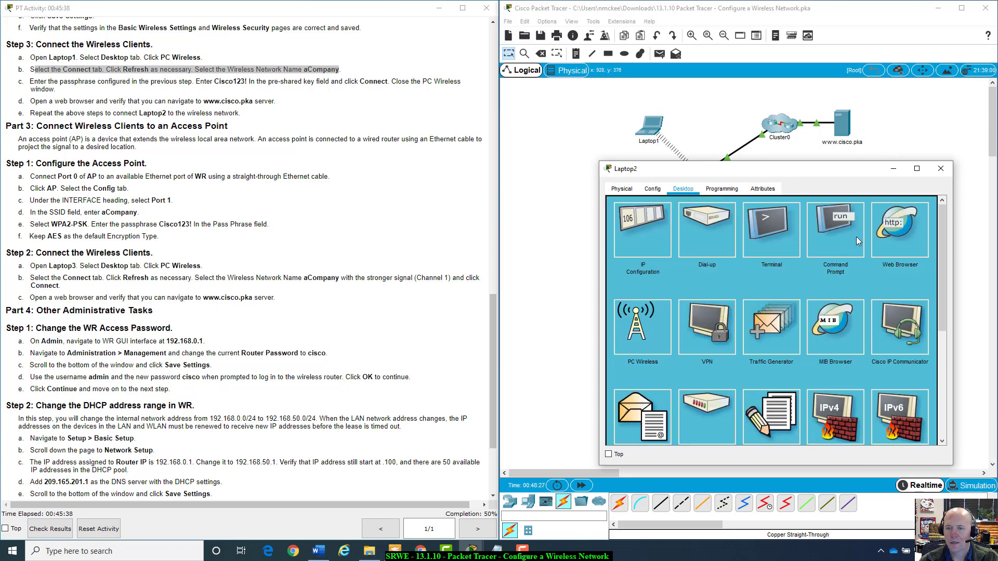
{"action": "left_click", "coordinate": [873, 243]}
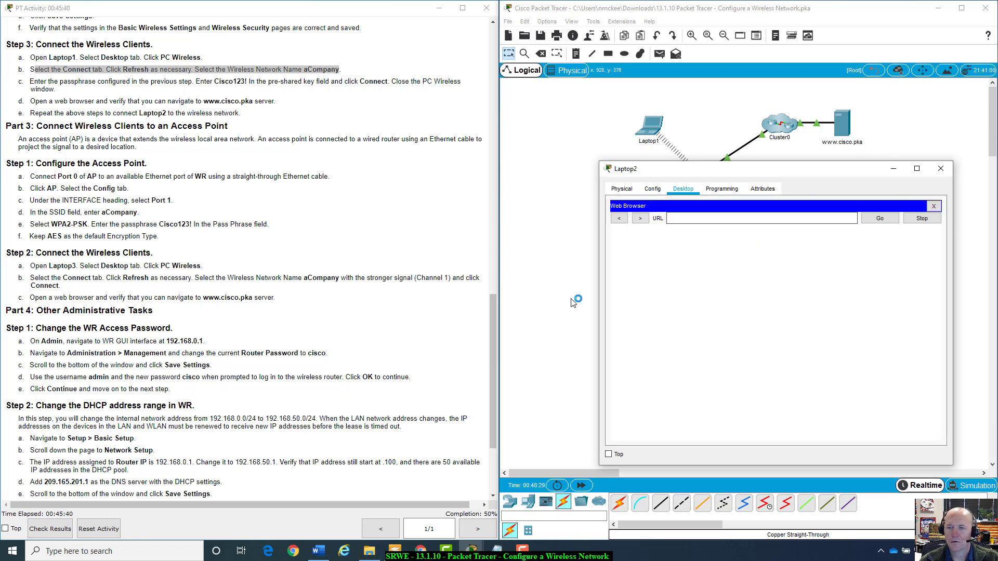
{"action": "type", "text": "www."}
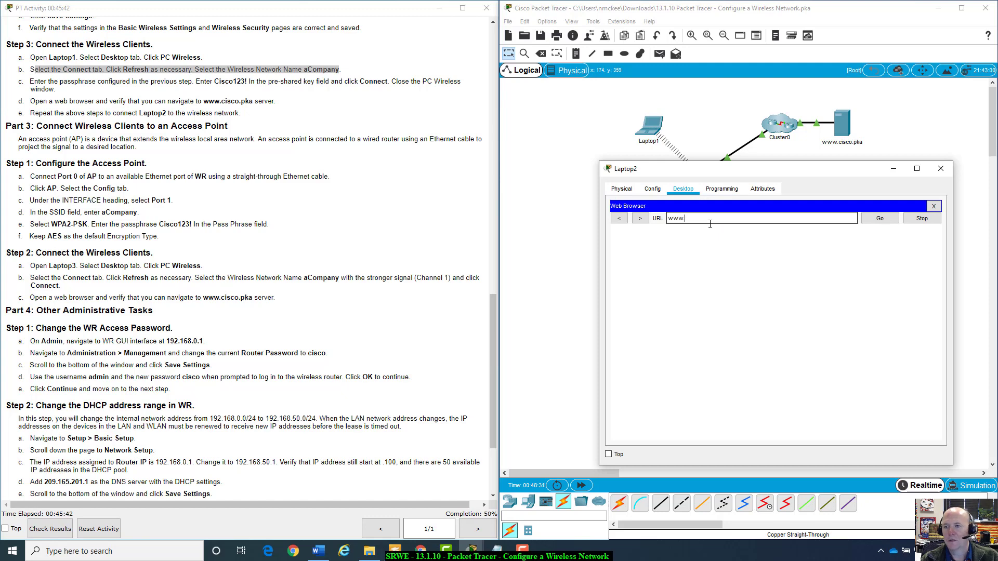
{"action": "type", "text": "cisco.pka"}
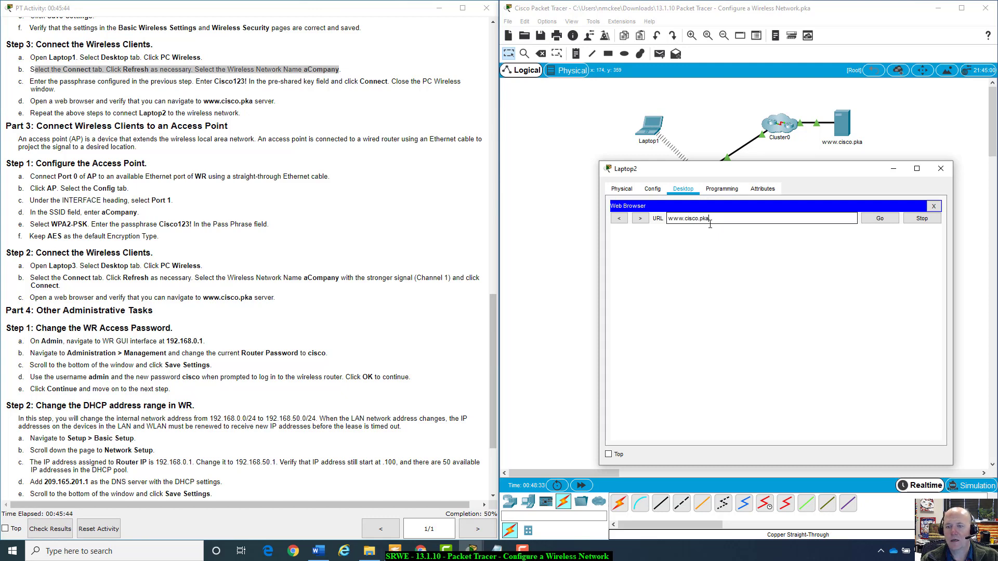
{"action": "key", "text": "Return"}
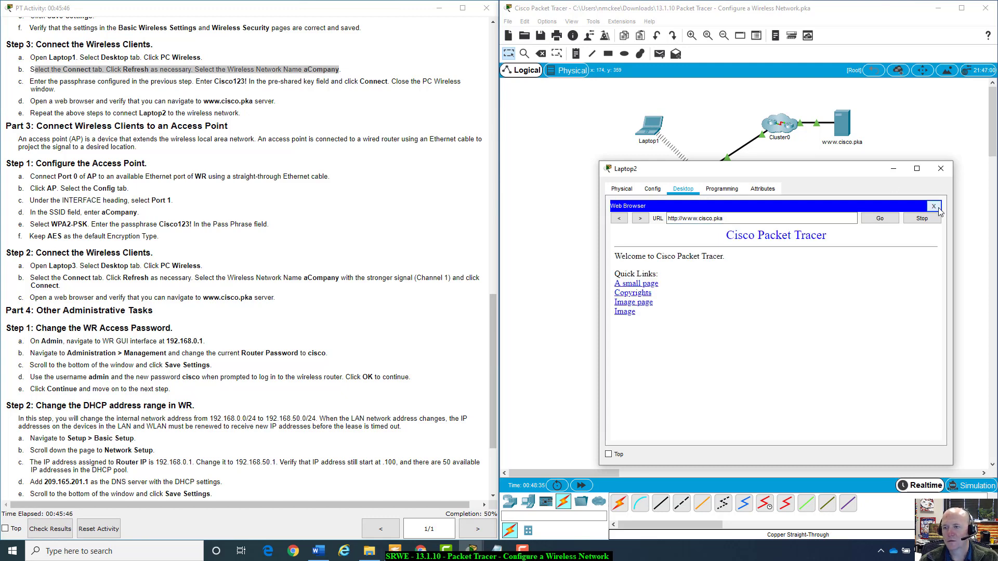
{"action": "left_click", "coordinate": [933, 206]}
{"action": "left_click", "coordinate": [940, 169]}
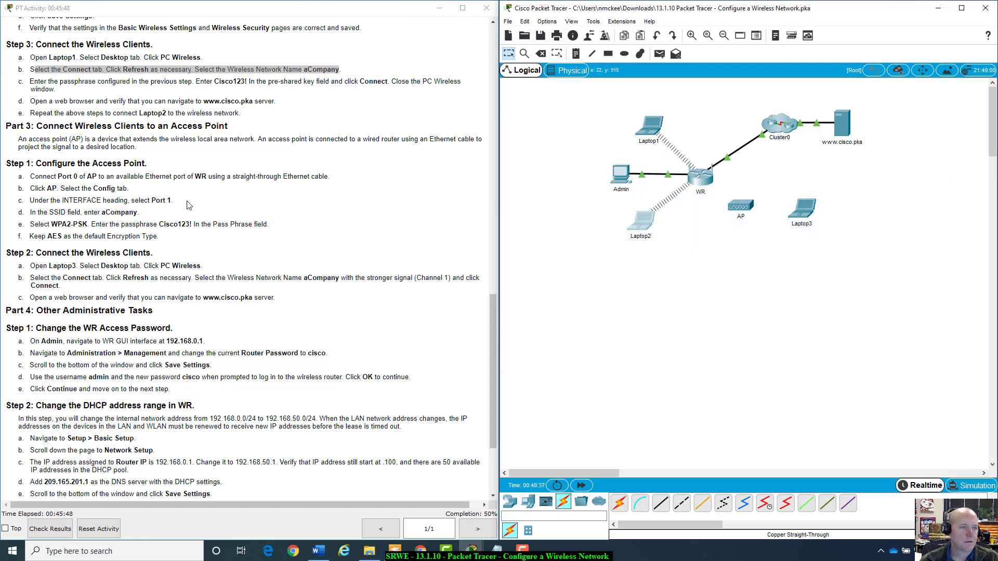
{"action": "scroll", "coordinate": [188, 204], "scroll_direction": "down", "scroll_amount": 2}
{"action": "scroll", "coordinate": [188, 204], "scroll_direction": "down", "scroll_amount": 1}
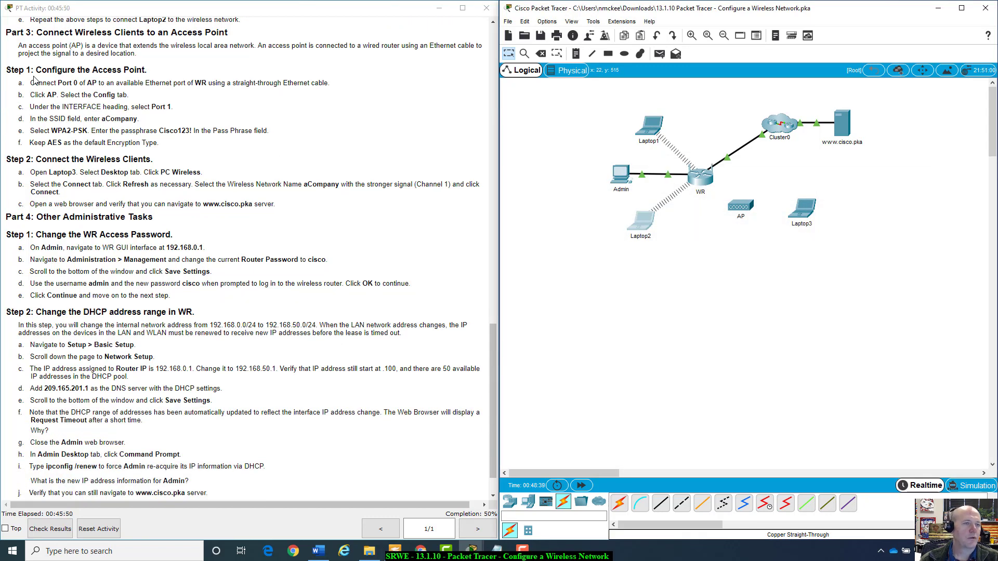
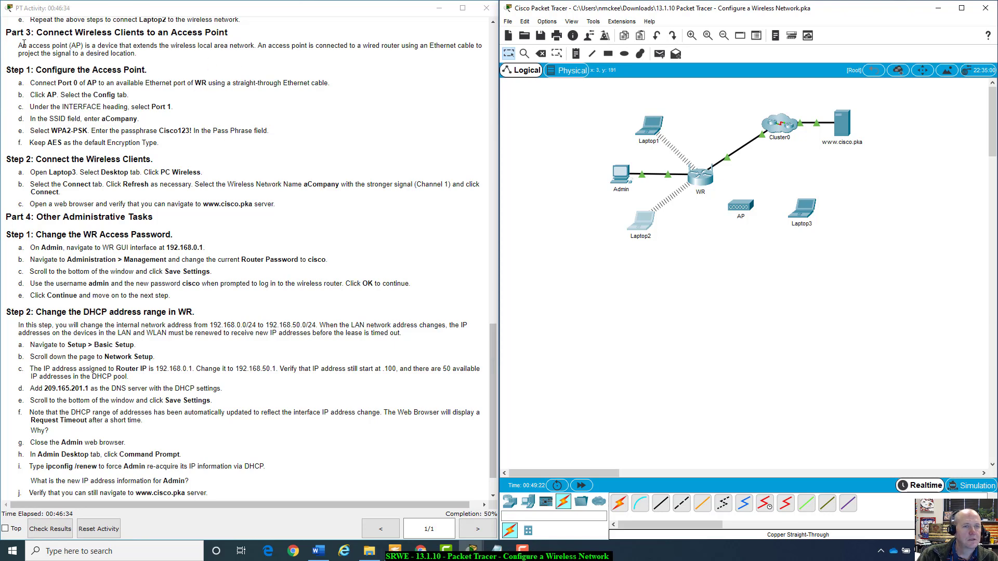
Scroll the activity instructions and pick the Copper Straight-Through cable.
{"action": "scroll", "coordinate": [51, 69], "scroll_direction": "down", "scroll_amount": 1}
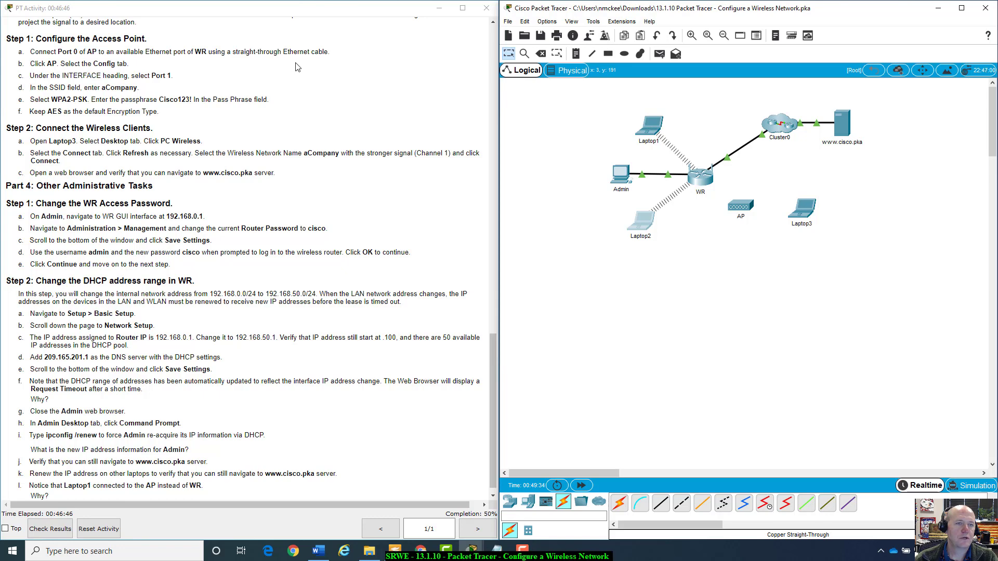
{"action": "left_click", "coordinate": [661, 504]}
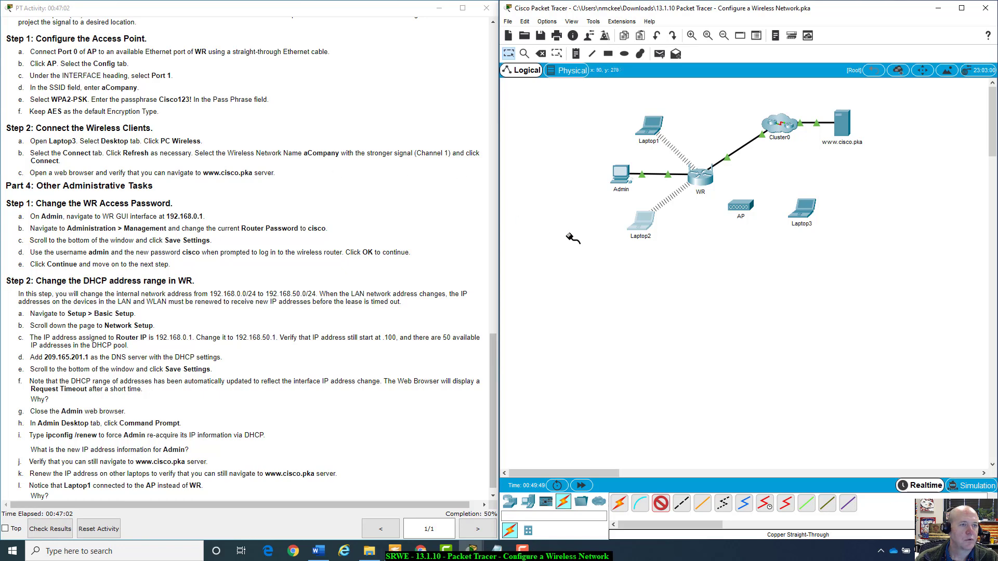
Run the straight-through cable from AP Port 0 to WR GigabitEthernet 2, then move AP beneath WR.
{"action": "left_click", "coordinate": [748, 205]}
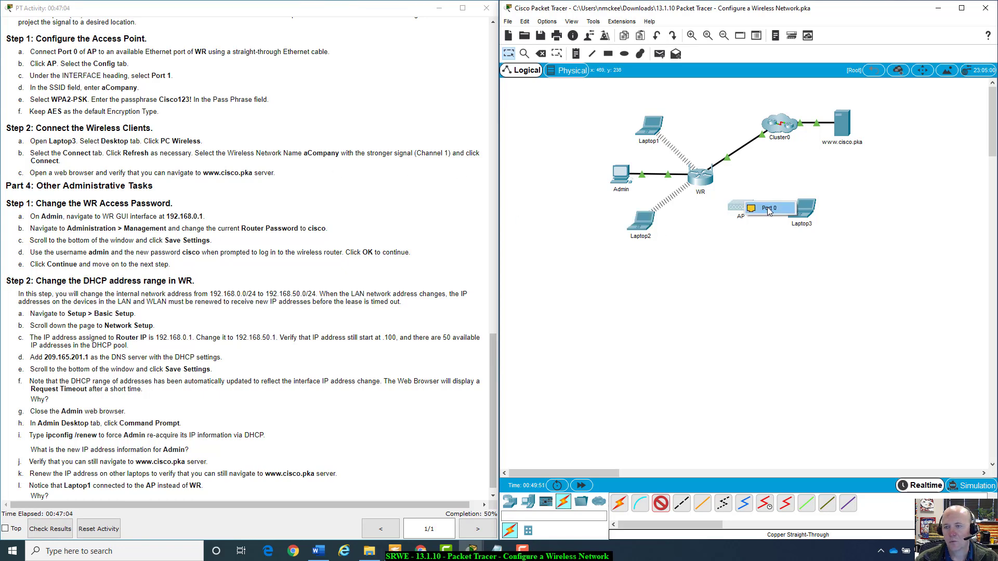
{"action": "left_click", "coordinate": [758, 209]}
{"action": "left_click", "coordinate": [703, 167]}
{"action": "left_click", "coordinate": [713, 179]}
{"action": "mouse_move", "coordinate": [703, 176]}
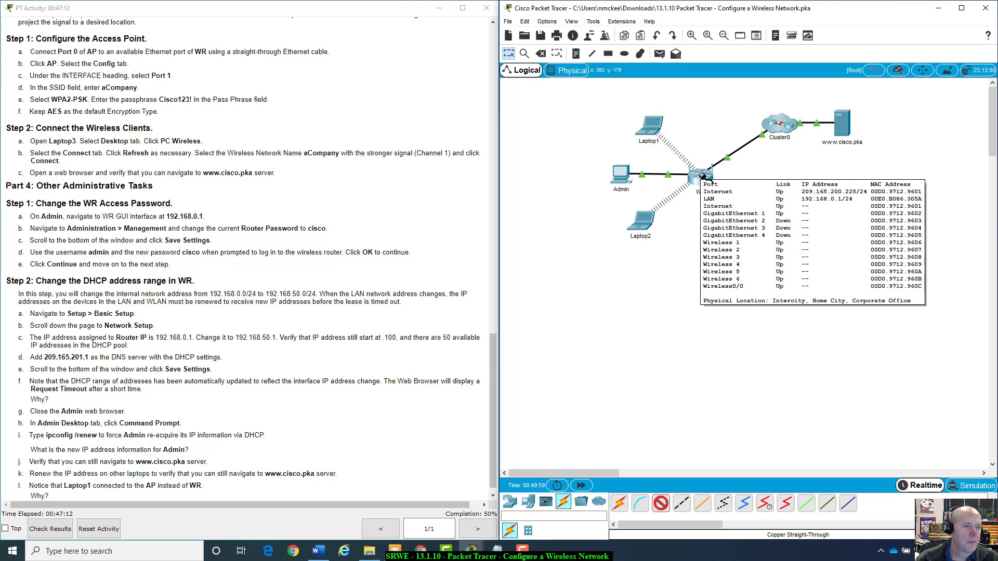
{"action": "left_click", "coordinate": [701, 176]}
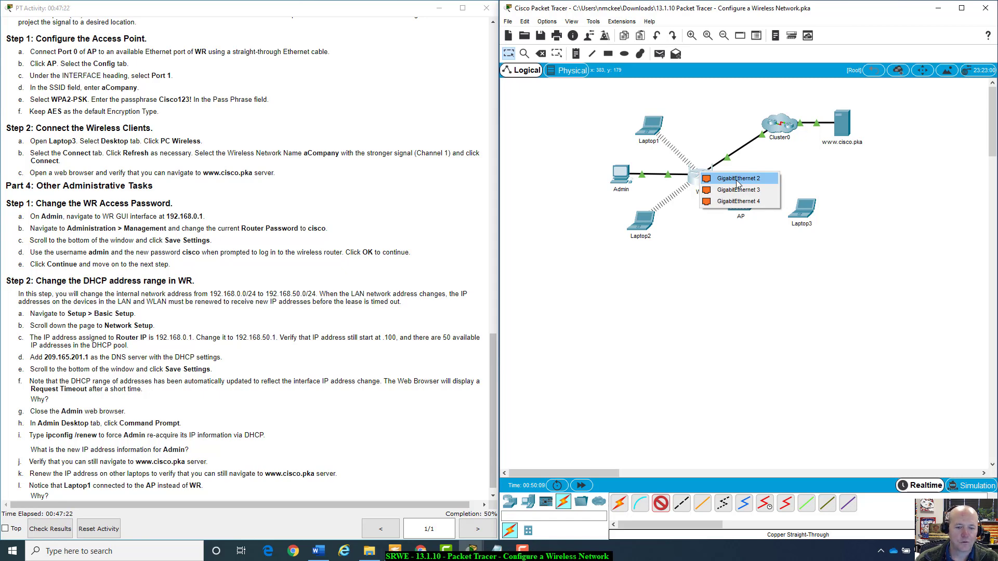
{"action": "left_click", "coordinate": [738, 180]}
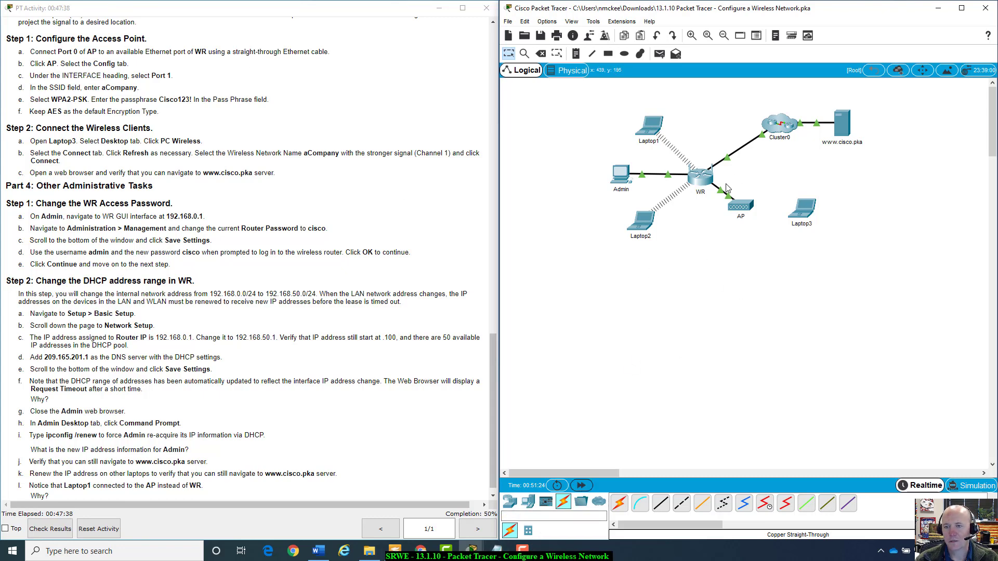
{"action": "left_click_drag", "start_coordinate": [739, 211], "coordinate": [745, 224]}
Open AP's configuration and go to its wireless Port 1 settings.
{"action": "left_click", "coordinate": [745, 221]}
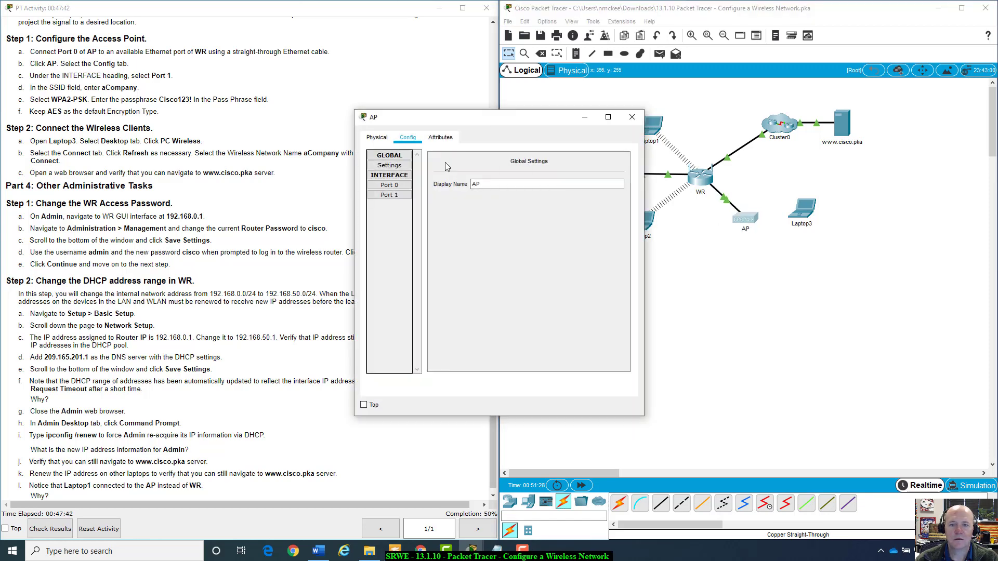
{"action": "left_click_drag", "start_coordinate": [451, 120], "coordinate": [606, 118]}
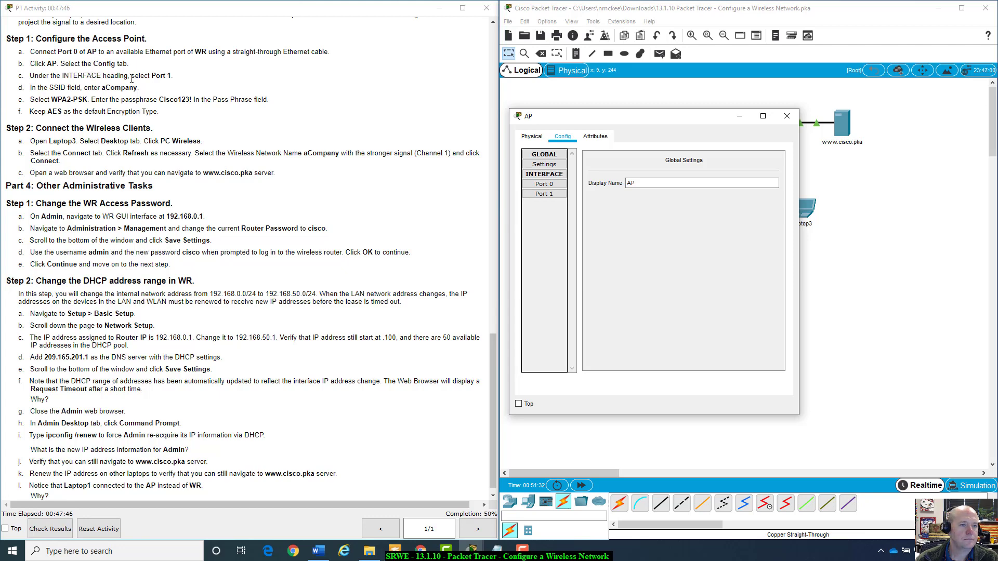
{"action": "left_click", "coordinate": [543, 185]}
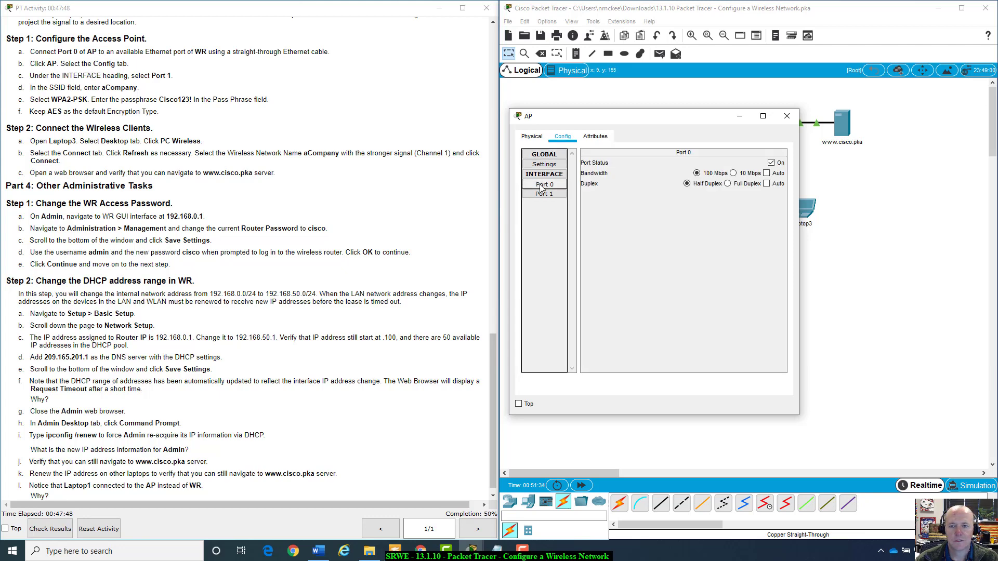
{"action": "left_click", "coordinate": [543, 193]}
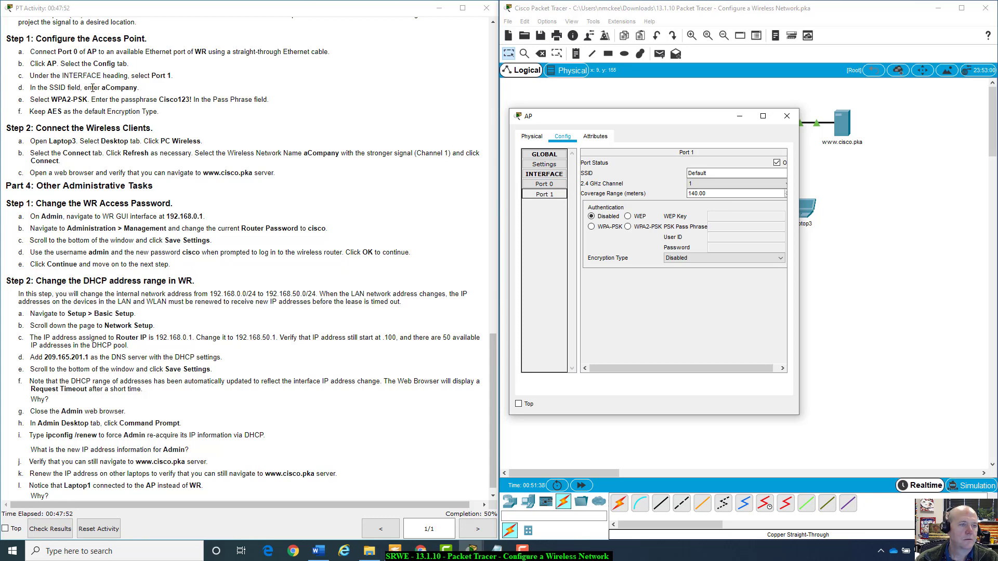
Replace the Default SSID with a new entry and set authentication to WPA2-PSK.
{"action": "double_click", "coordinate": [708, 172]}
{"action": "type", "text": "C"}
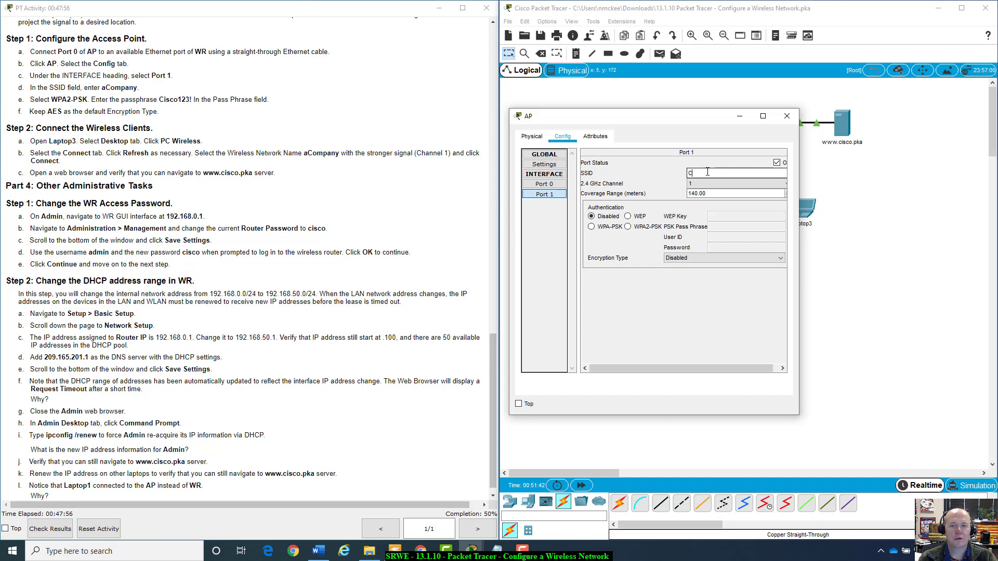
{"action": "type", "text": "isco1"}
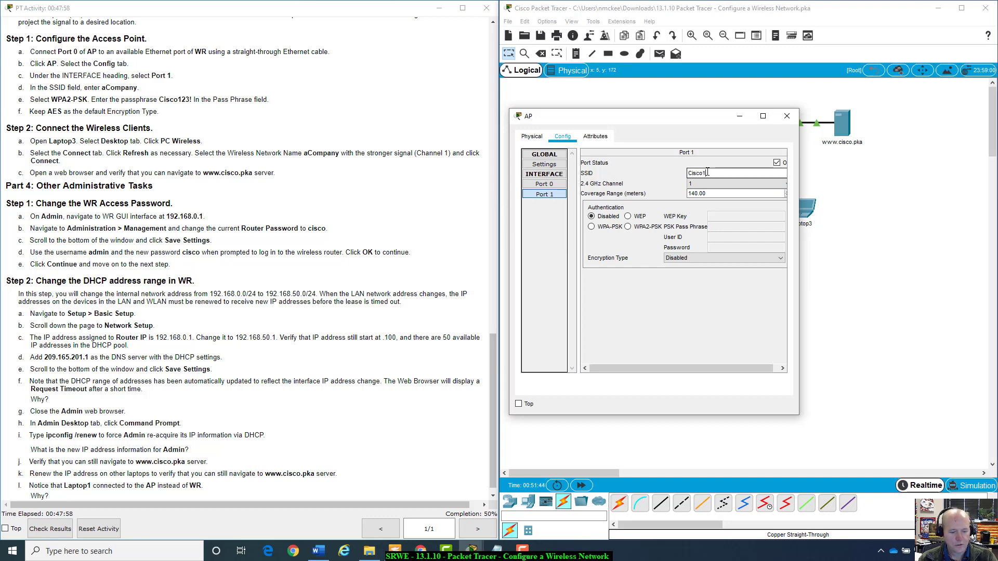
{"action": "type", "text": "23"}
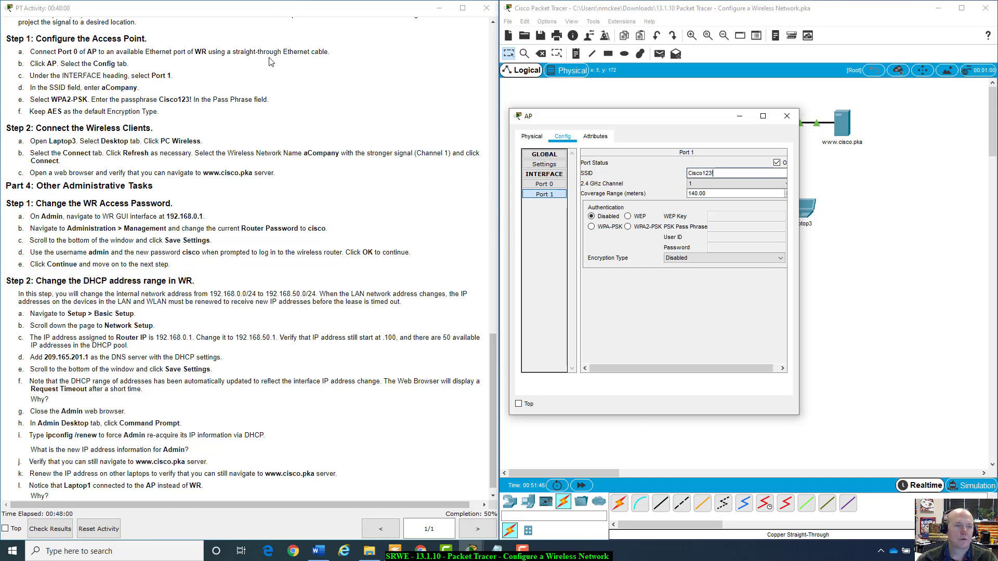
{"action": "type", "text": "!"}
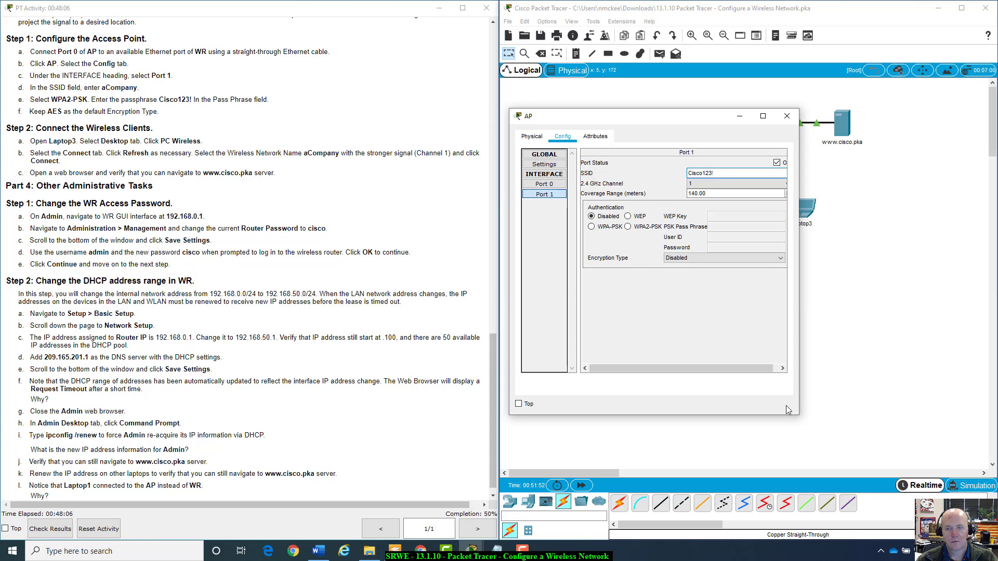
{"action": "left_click_drag", "start_coordinate": [799, 413], "coordinate": [875, 420]}
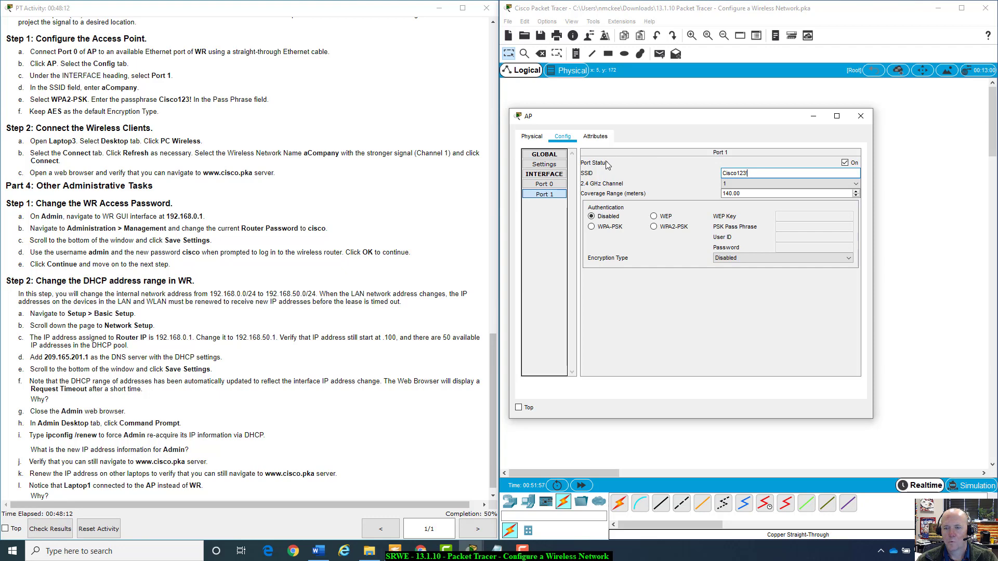
{"action": "type", "text": "!"}
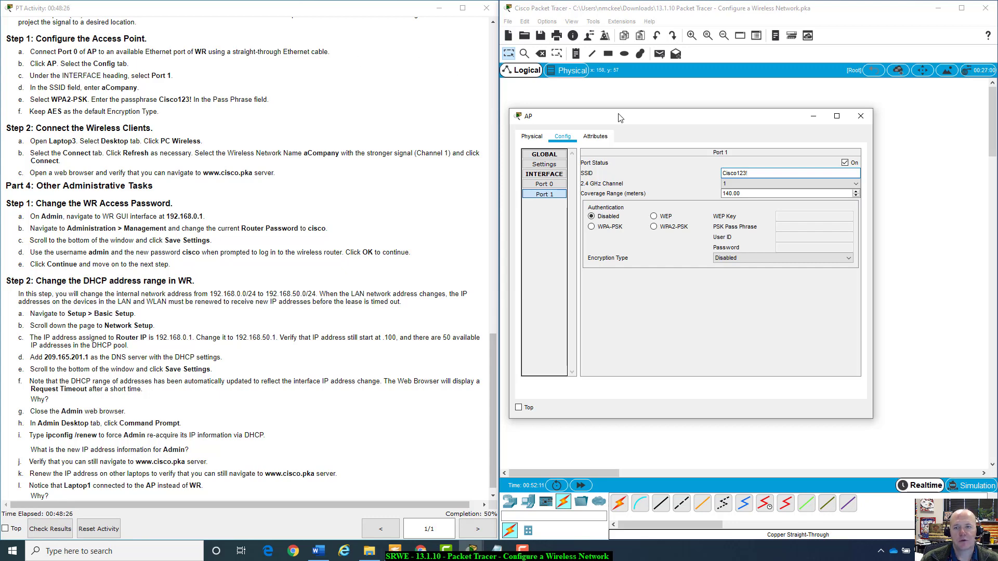
{"action": "left_click_drag", "start_coordinate": [613, 115], "coordinate": [621, 222]}
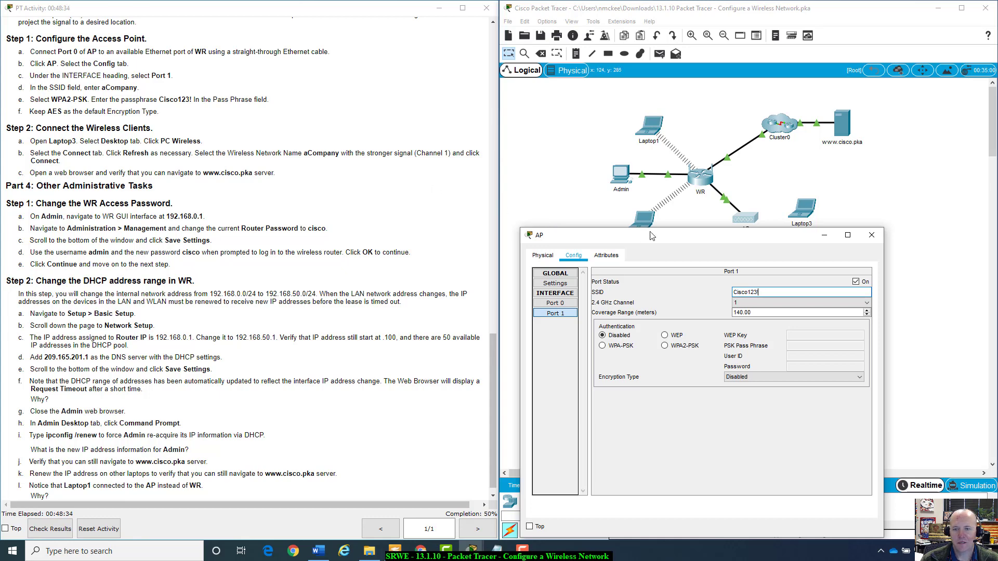
{"action": "left_click_drag", "start_coordinate": [651, 235], "coordinate": [655, 181]}
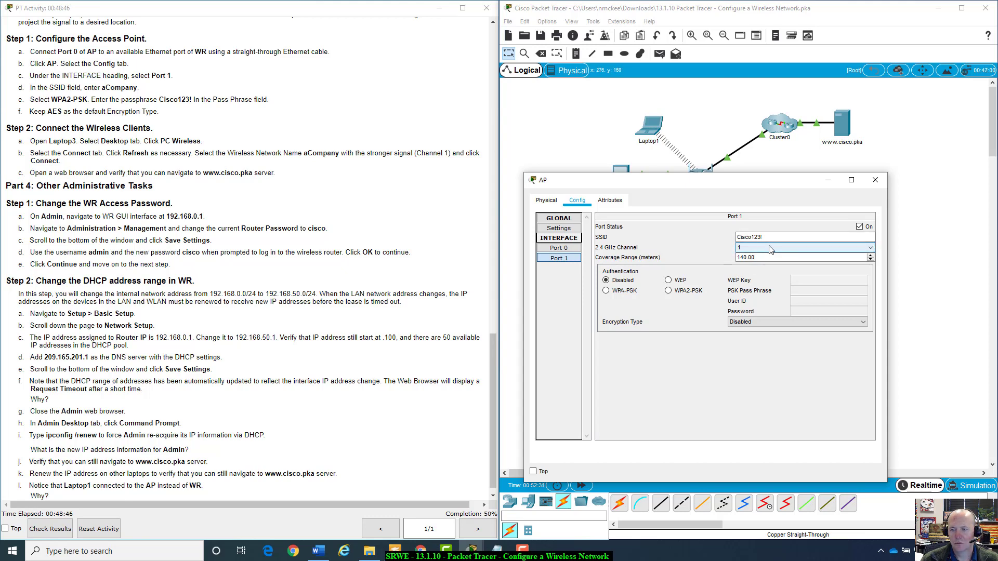
{"action": "left_click", "coordinate": [616, 294]}
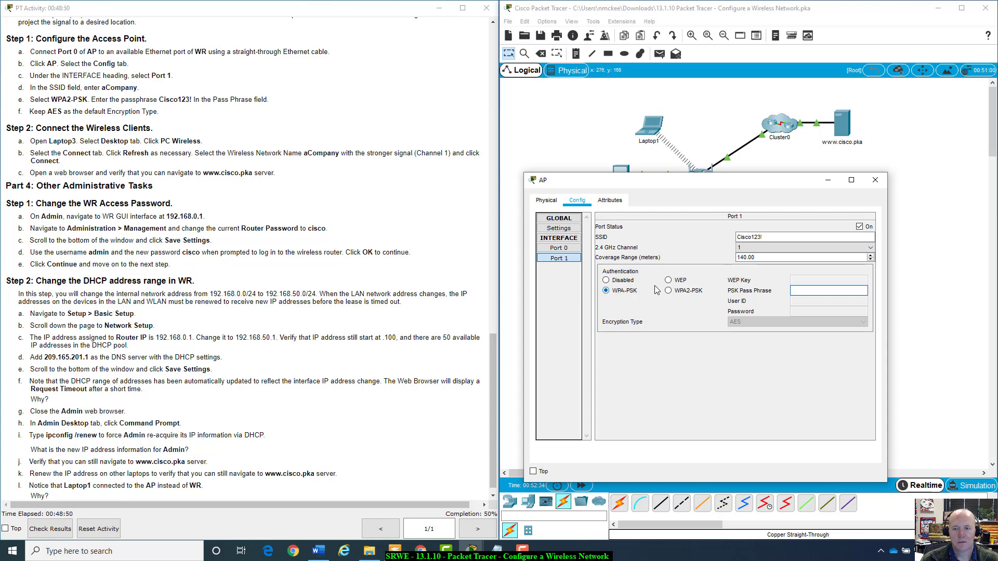
{"action": "left_click", "coordinate": [684, 292]}
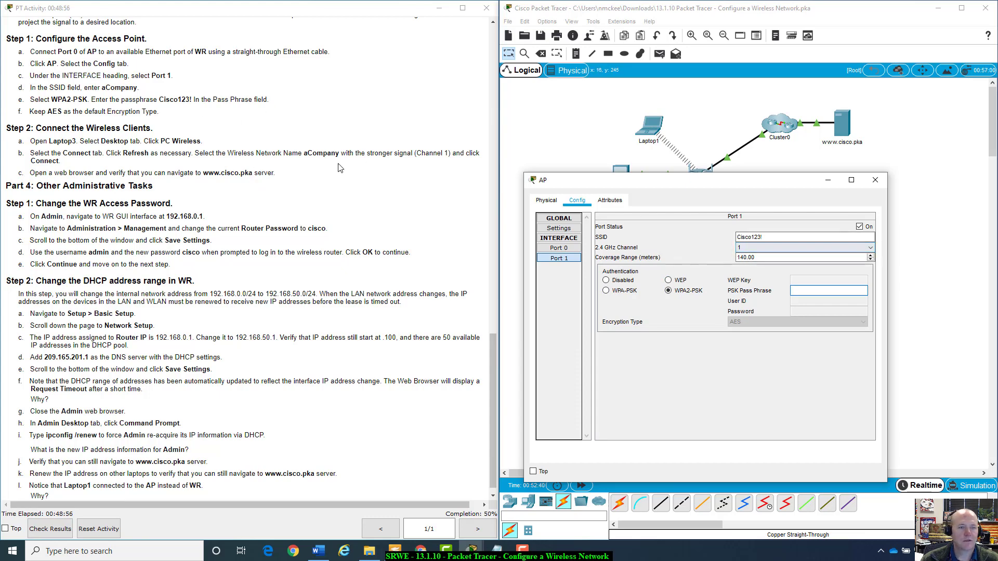
Dismiss the empty pass phrase errors and enter the WPA2 pass phrase on Port 1.
{"action": "left_click", "coordinate": [795, 241]}
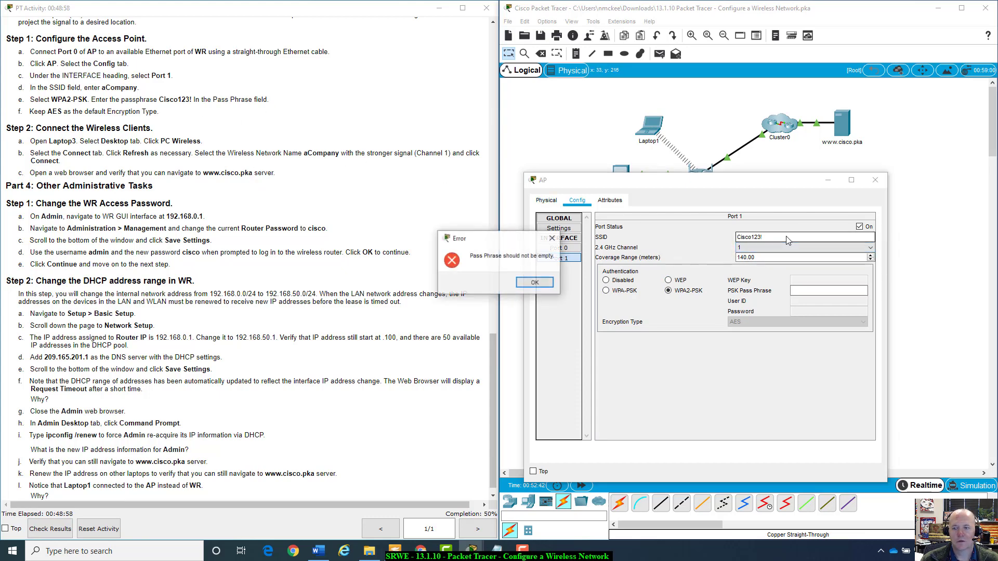
{"action": "key", "text": "Return"}
{"action": "left_click", "coordinate": [772, 252]}
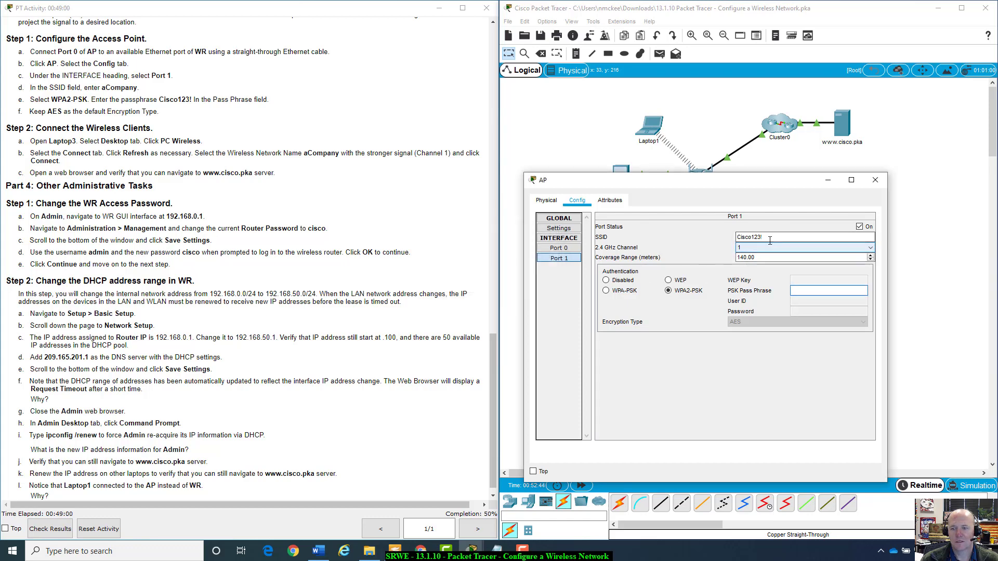
{"action": "key", "text": "Return"}
{"action": "left_click", "coordinate": [768, 235]}
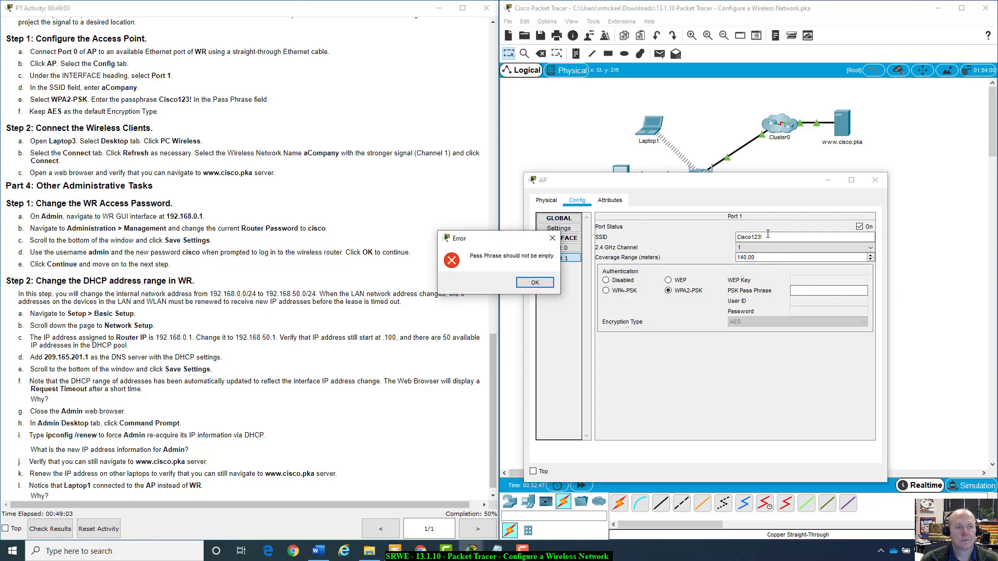
{"action": "left_click", "coordinate": [528, 284]}
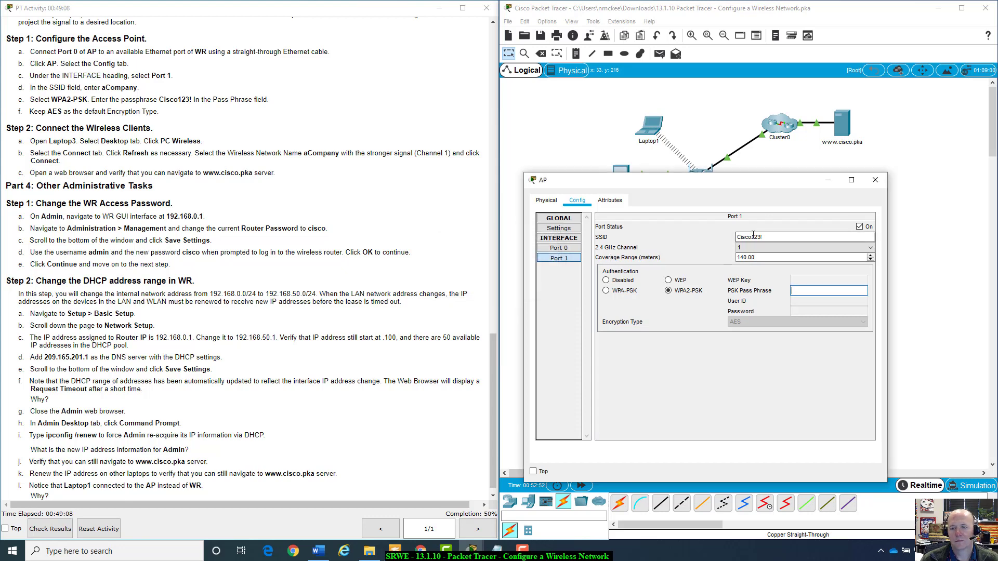
{"action": "left_click", "coordinate": [753, 235]}
{"action": "left_click", "coordinate": [527, 286]}
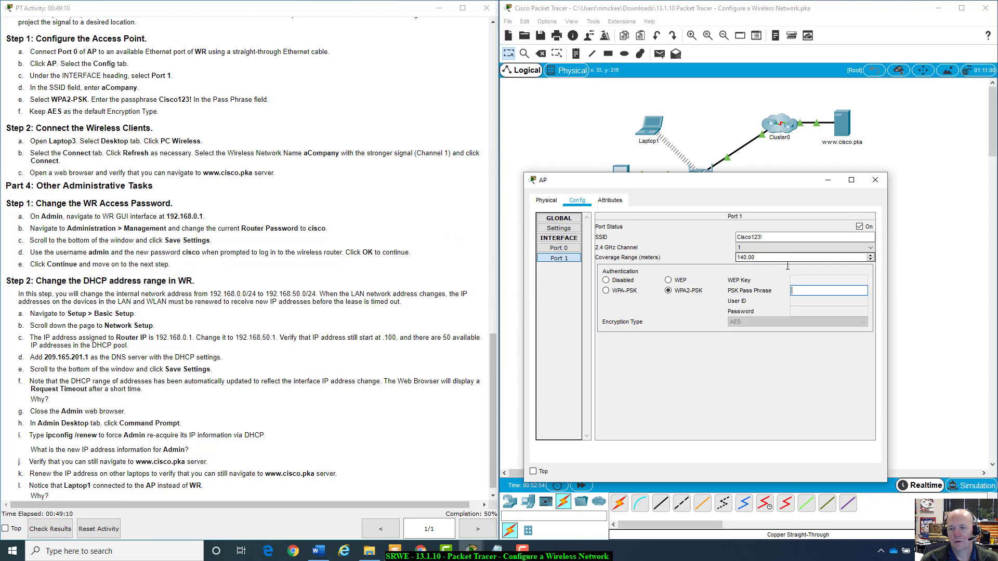
{"action": "left_click", "coordinate": [804, 292]}
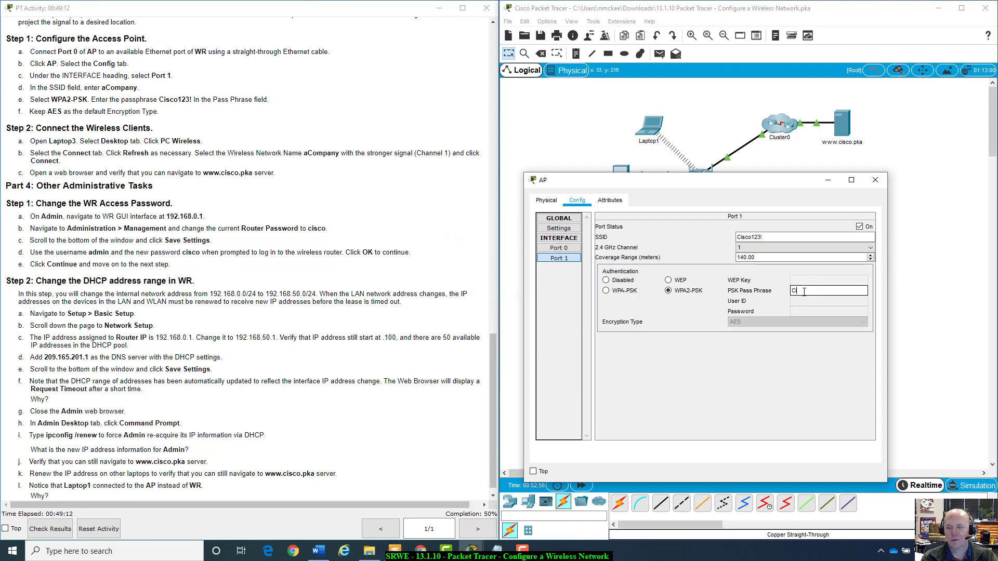
{"action": "type", "text": "Cisco1213"}
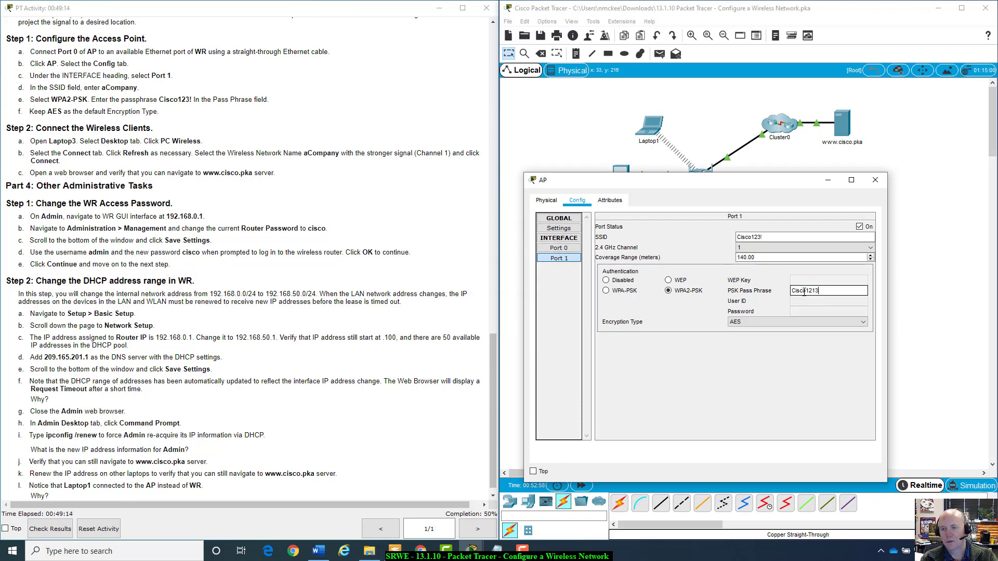
{"action": "key", "text": "BackSpace"}
{"action": "key", "text": "BackSpace"}
{"action": "key", "text": "BackSpace"}
{"action": "type", "text": "2"}
Change the AP's SSID to aCompany.
{"action": "left_click", "coordinate": [775, 238]}
{"action": "key", "text": "BackSpace"}
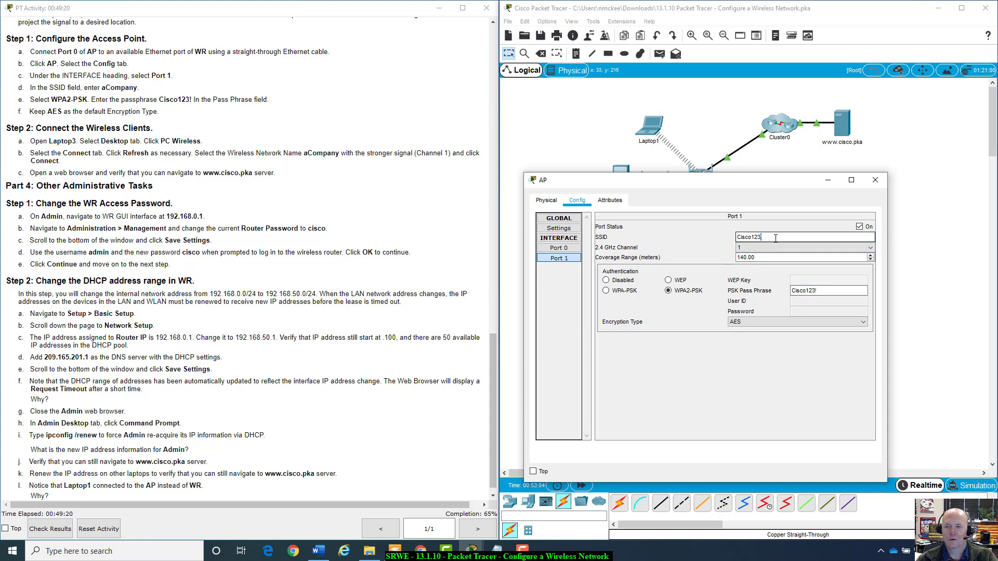
{"action": "key", "text": "ctrl+a"}
{"action": "key", "text": "BackSpace"}
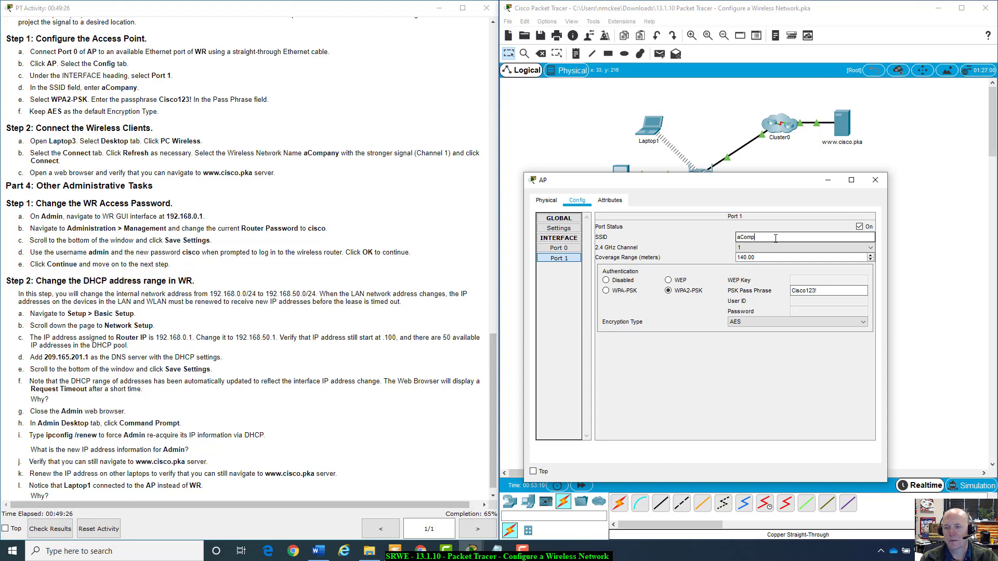
{"action": "type", "text": "aCompn"}
{"action": "key", "text": "BackSpace"}
{"action": "type", "text": "any"}
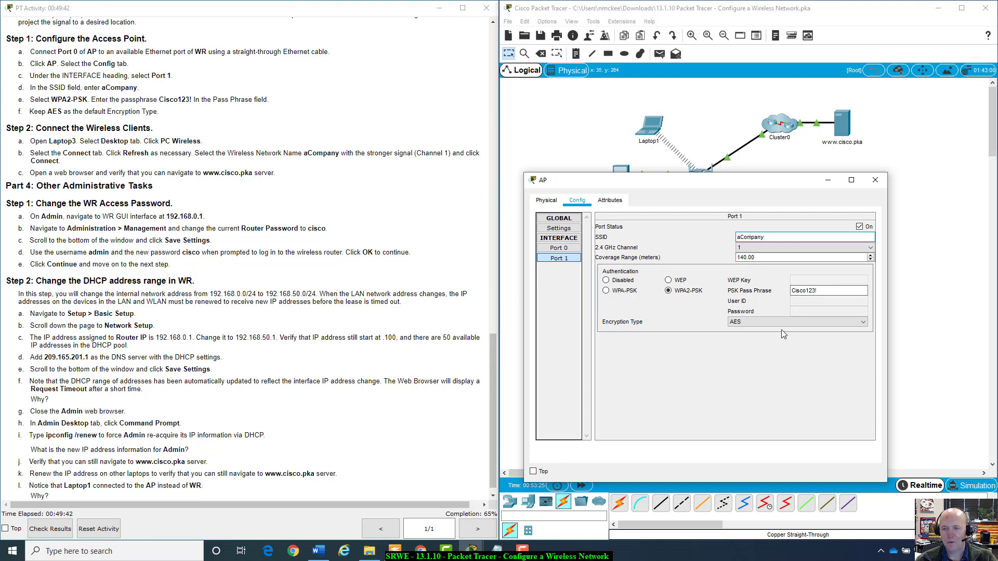
Keep AES as the encryption type and close the AP settings window.
{"action": "left_click", "coordinate": [806, 321]}
{"action": "left_click", "coordinate": [807, 325]}
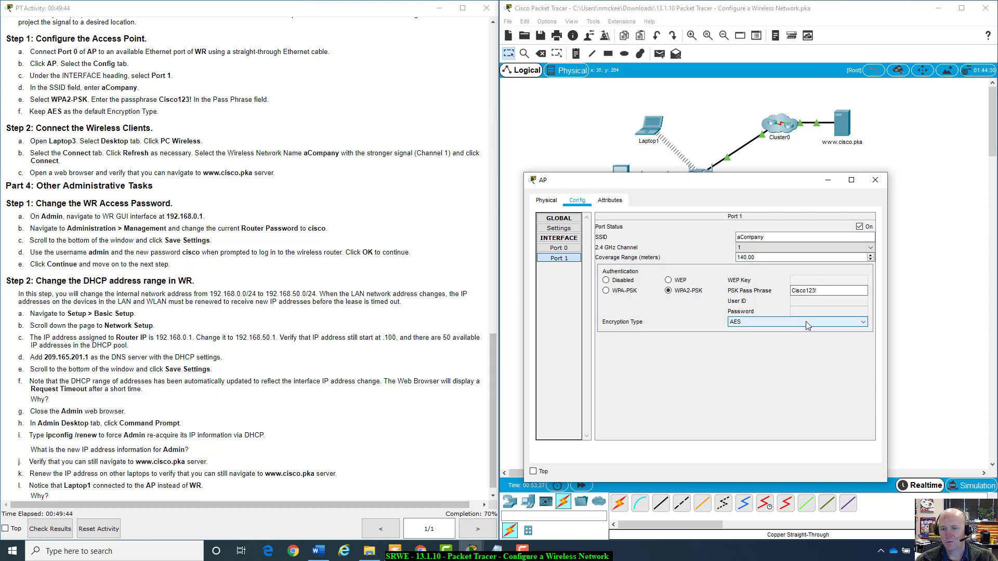
{"action": "left_click", "coordinate": [836, 320]}
{"action": "left_click", "coordinate": [847, 321]}
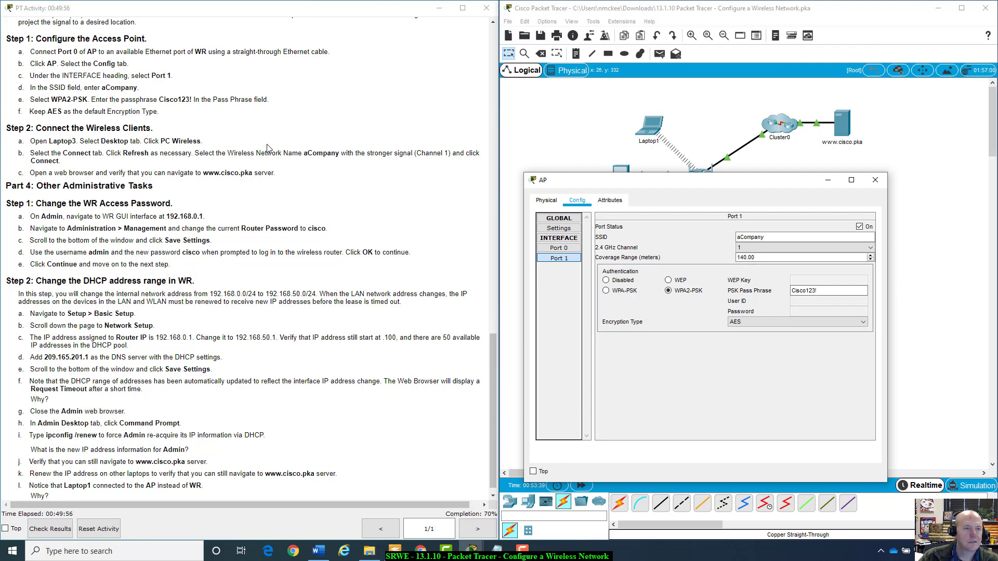
{"action": "scroll", "coordinate": [253, 145], "scroll_direction": "down", "scroll_amount": 1}
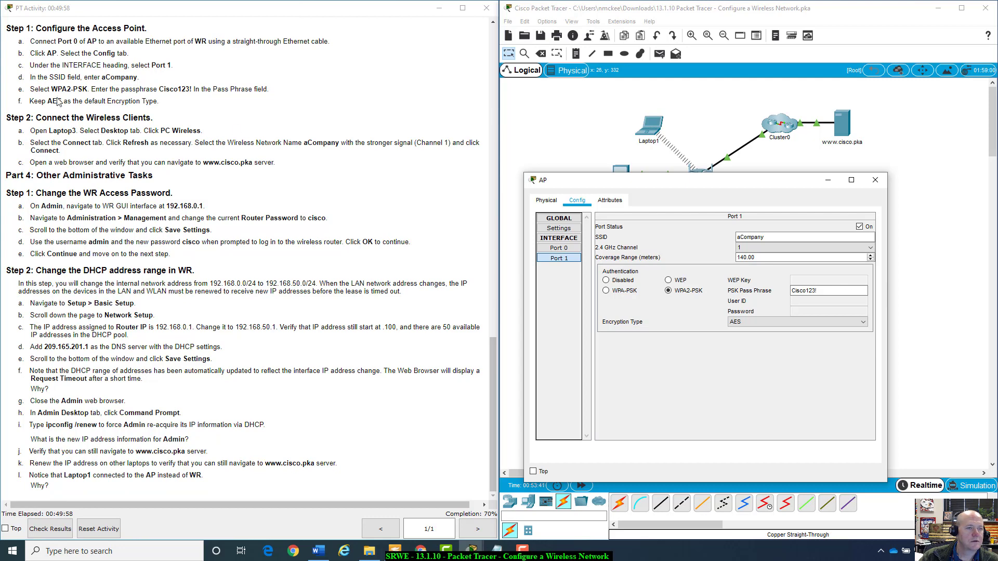
{"action": "left_click", "coordinate": [876, 181]}
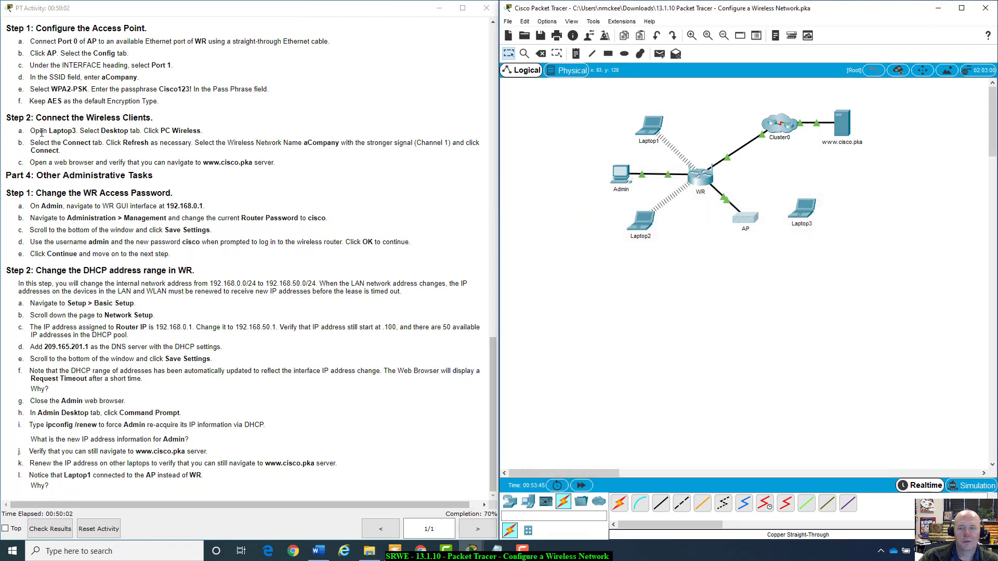
Open Laptop3's PC Wireless application and enlarge its window.
{"action": "left_click", "coordinate": [801, 210]}
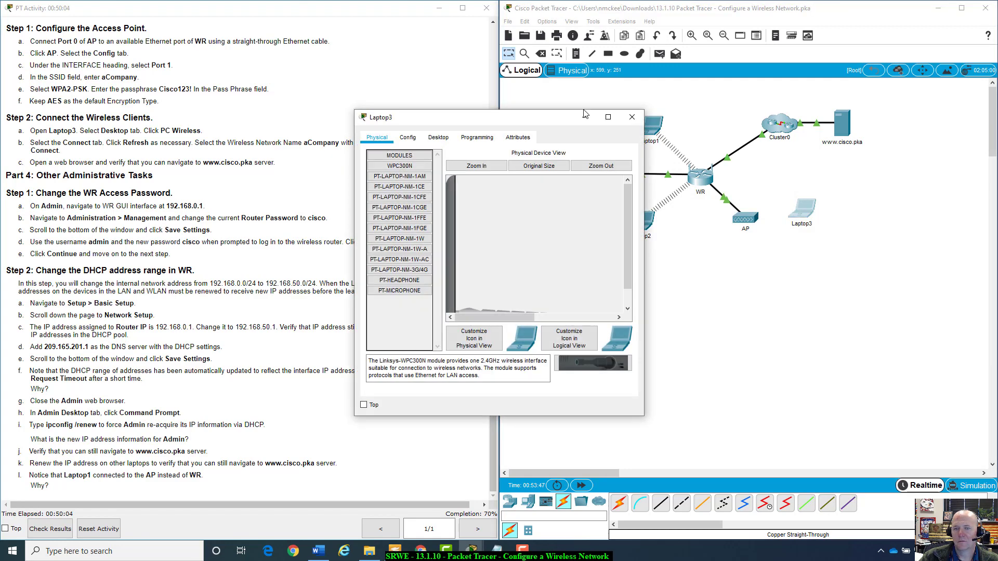
{"action": "left_click_drag", "start_coordinate": [584, 113], "coordinate": [813, 169]}
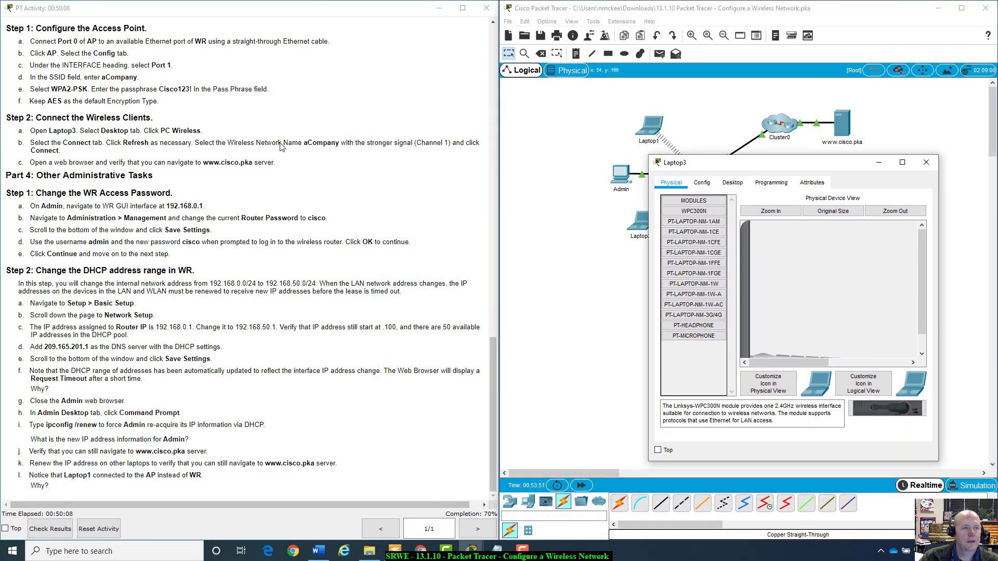
{"action": "left_click", "coordinate": [732, 183]}
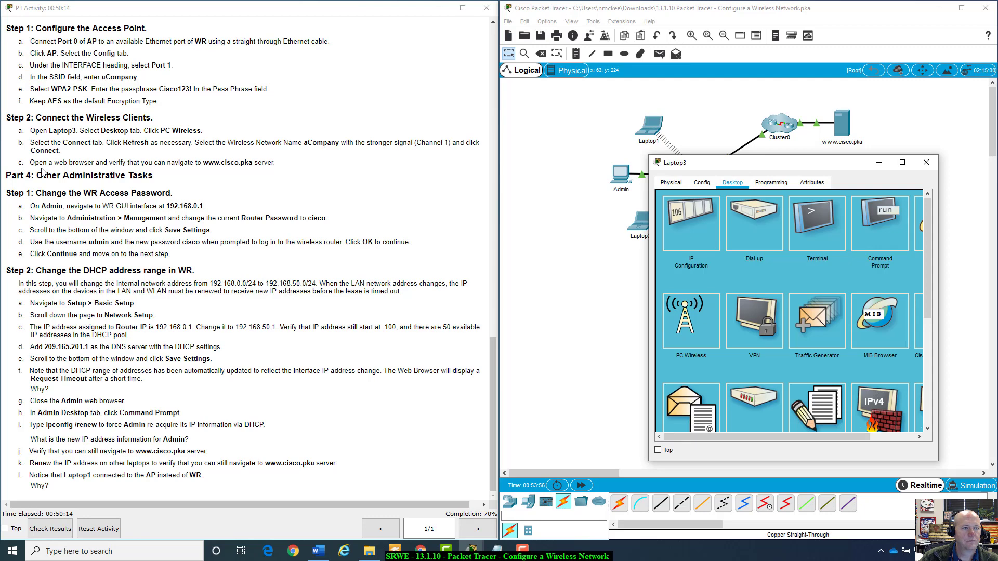
{"action": "left_click", "coordinate": [684, 322]}
{"action": "left_click_drag", "start_coordinate": [730, 164], "coordinate": [660, 153]}
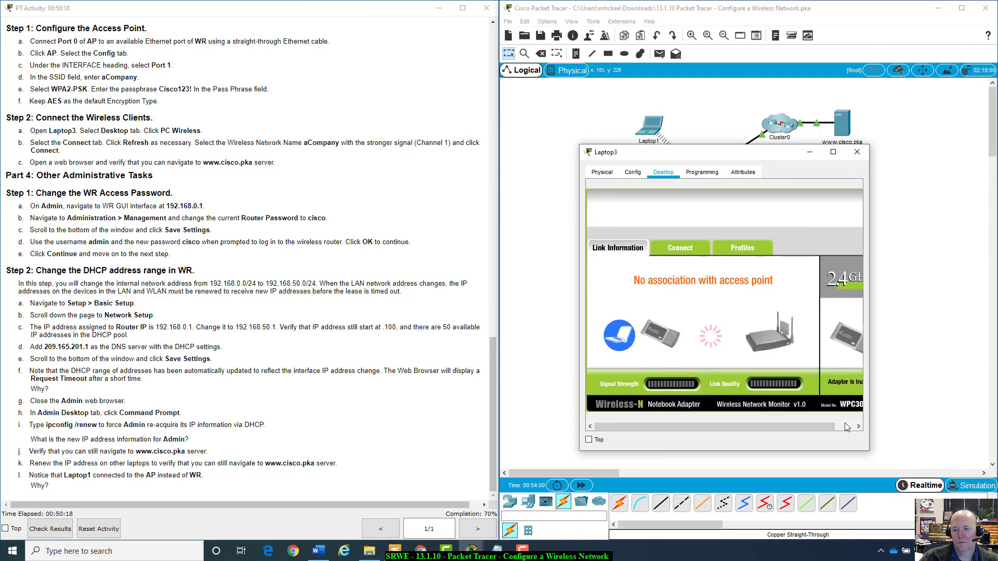
{"action": "left_click_drag", "start_coordinate": [870, 450], "coordinate": [947, 461]}
{"action": "left_click_drag", "start_coordinate": [742, 156], "coordinate": [710, 144]}
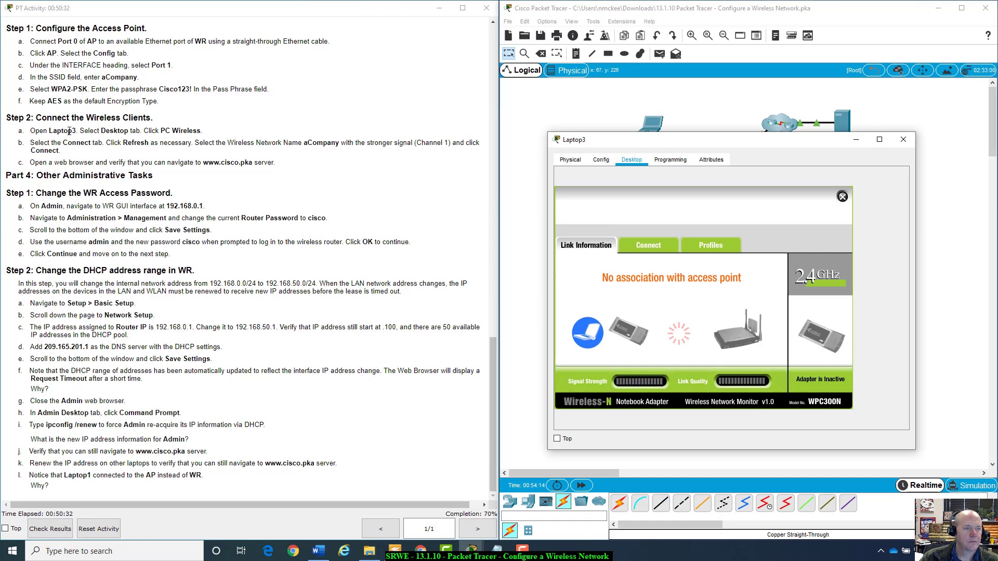
Refresh Laptop3's wireless list, select aCompany on channel 1 and start connecting.
{"action": "left_click", "coordinate": [653, 249]}
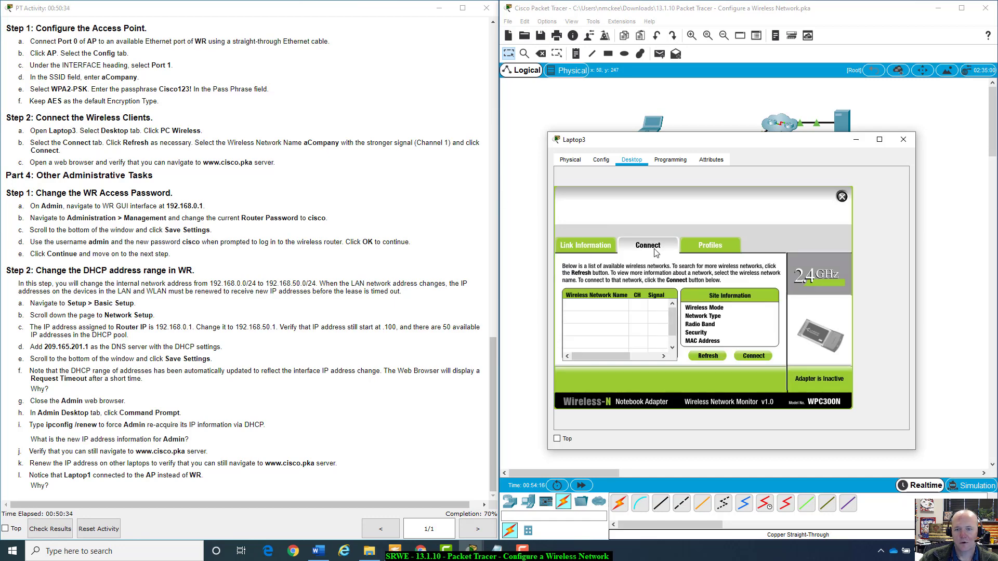
{"action": "left_click", "coordinate": [722, 358]}
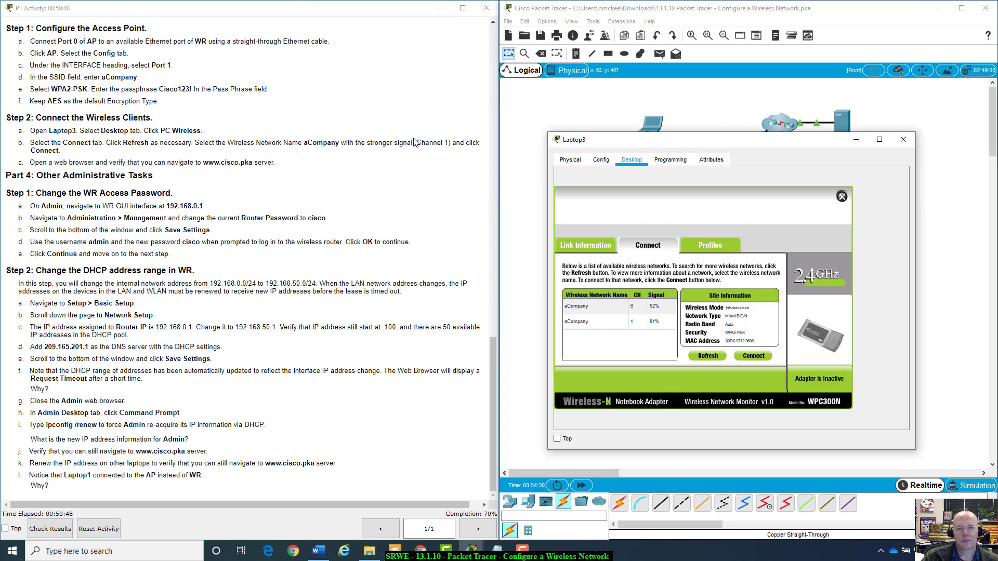
{"action": "left_click", "coordinate": [604, 327]}
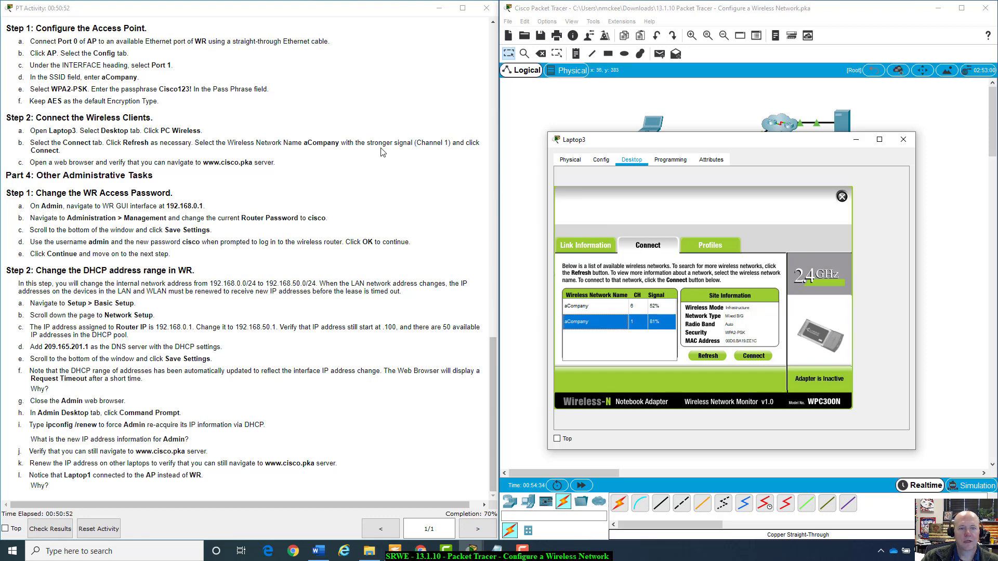
{"action": "left_click", "coordinate": [751, 356]}
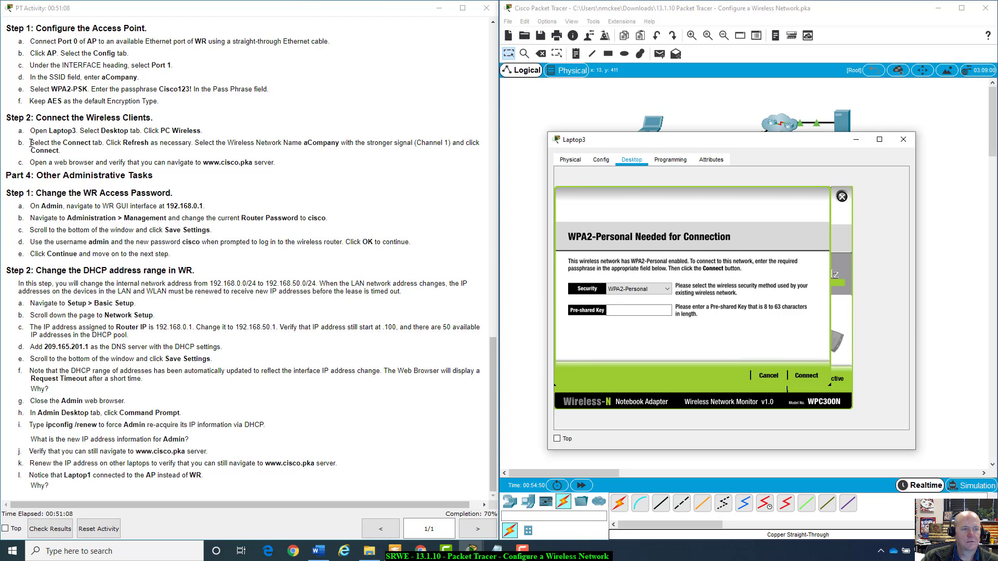
Keep WPA2-Personal security, enter the network's pre-shared key and connect Laptop3 to aCompany.
{"action": "left_click_drag", "start_coordinate": [31, 143], "coordinate": [289, 168]}
{"action": "left_click", "coordinate": [290, 168]}
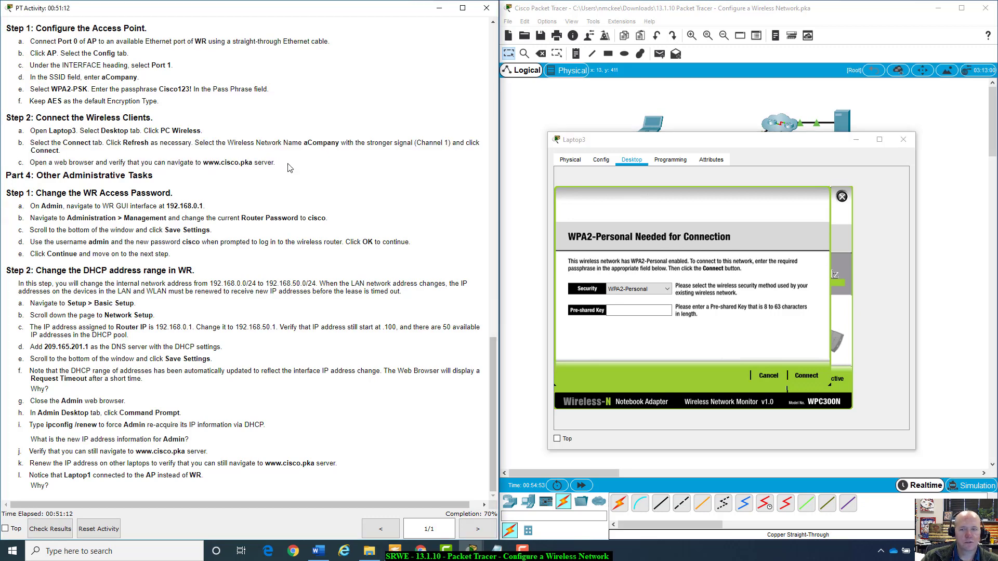
{"action": "left_click", "coordinate": [716, 191]}
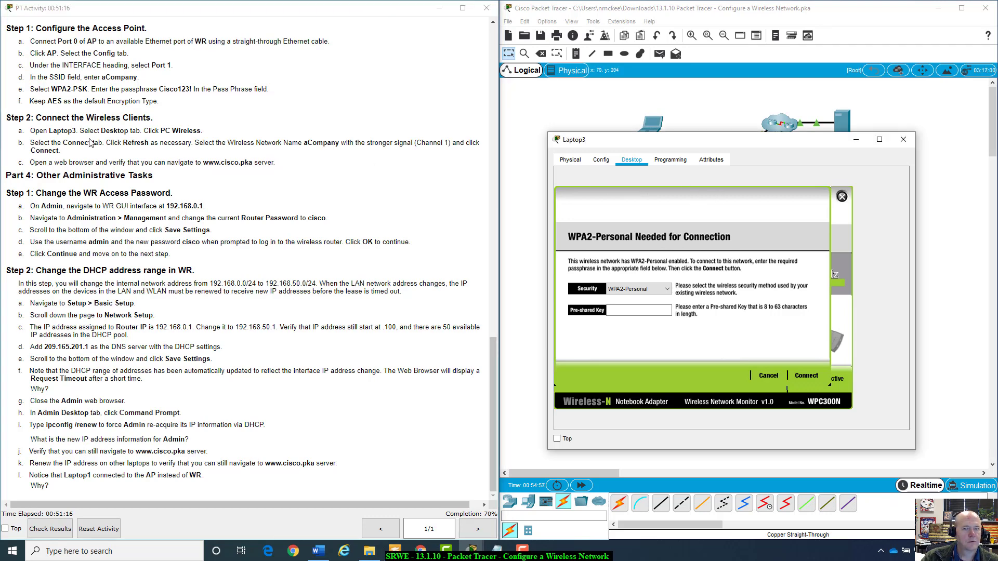
{"action": "left_click", "coordinate": [649, 294]}
{"action": "left_click", "coordinate": [630, 312]}
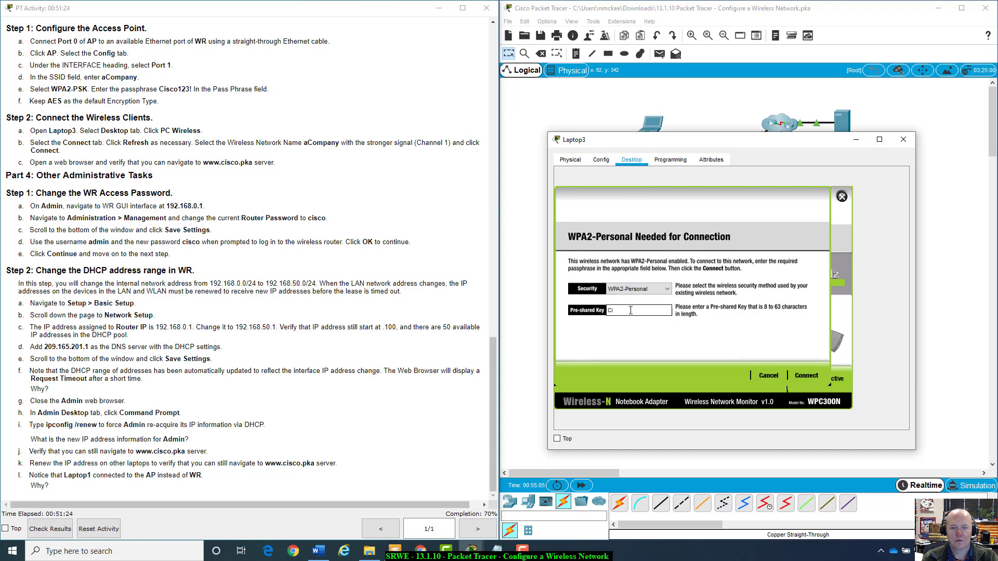
{"action": "type", "text": "Cisco123"}
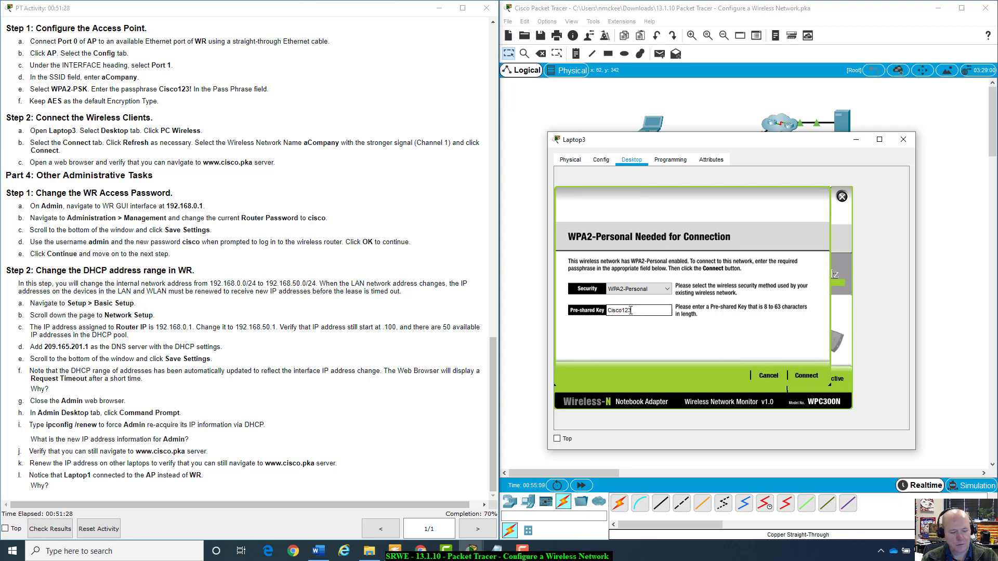
{"action": "type", "text": "!"}
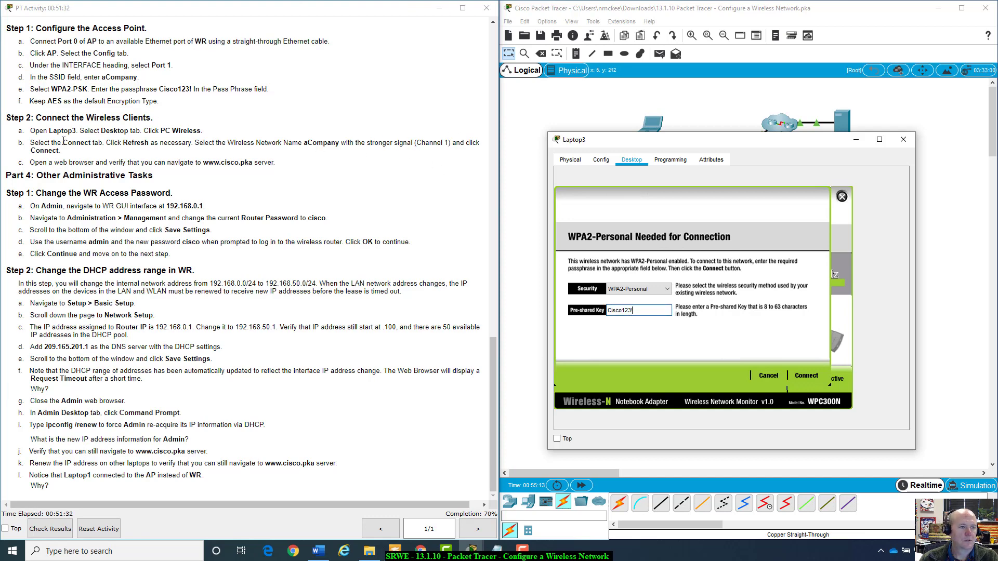
{"action": "left_click", "coordinate": [812, 377]}
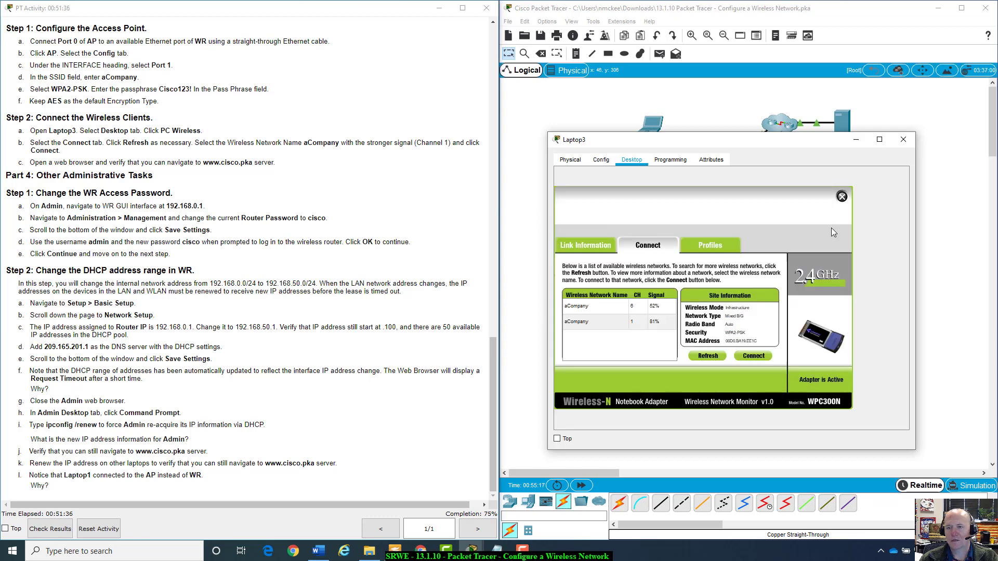
{"action": "left_click_drag", "start_coordinate": [761, 146], "coordinate": [793, 137]}
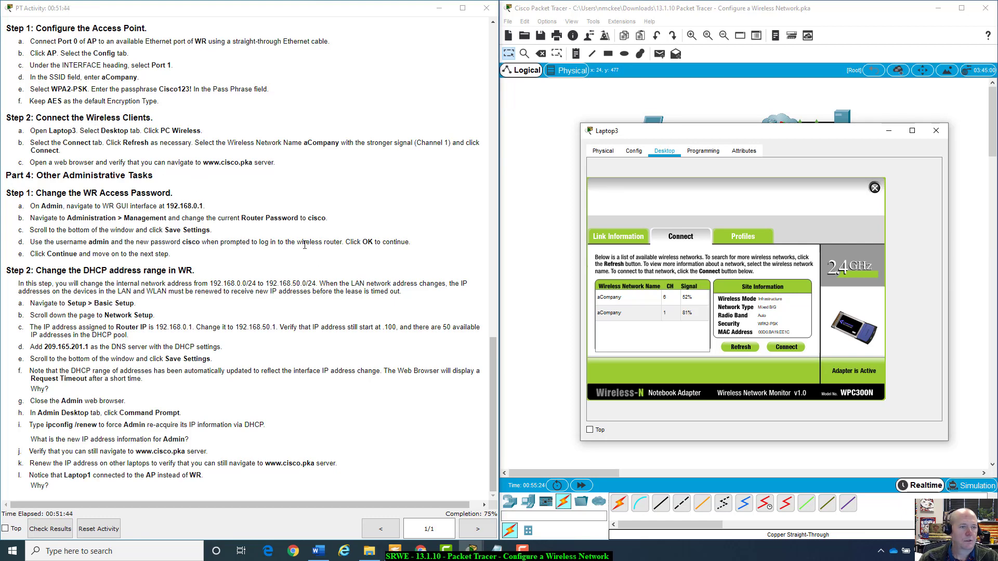
{"action": "left_click", "coordinate": [875, 188]}
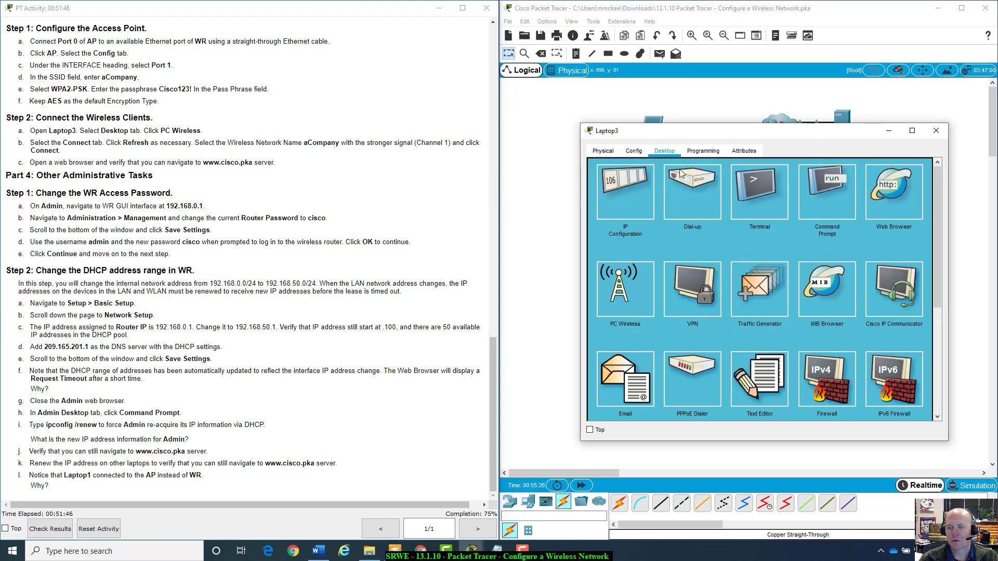
{"action": "left_click", "coordinate": [904, 184]}
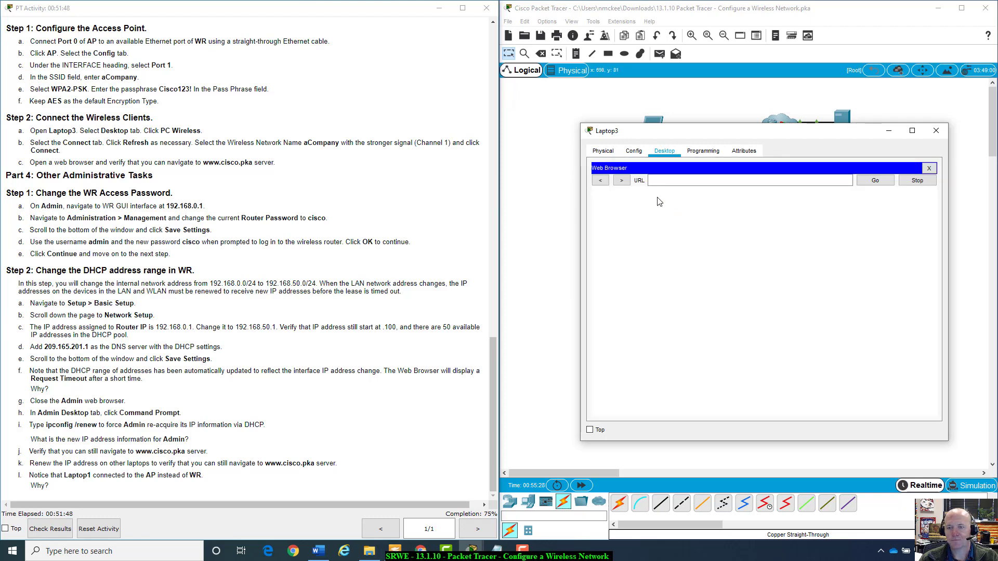
{"action": "left_click", "coordinate": [665, 179]}
{"action": "type", "text": "www.cisco.p"}
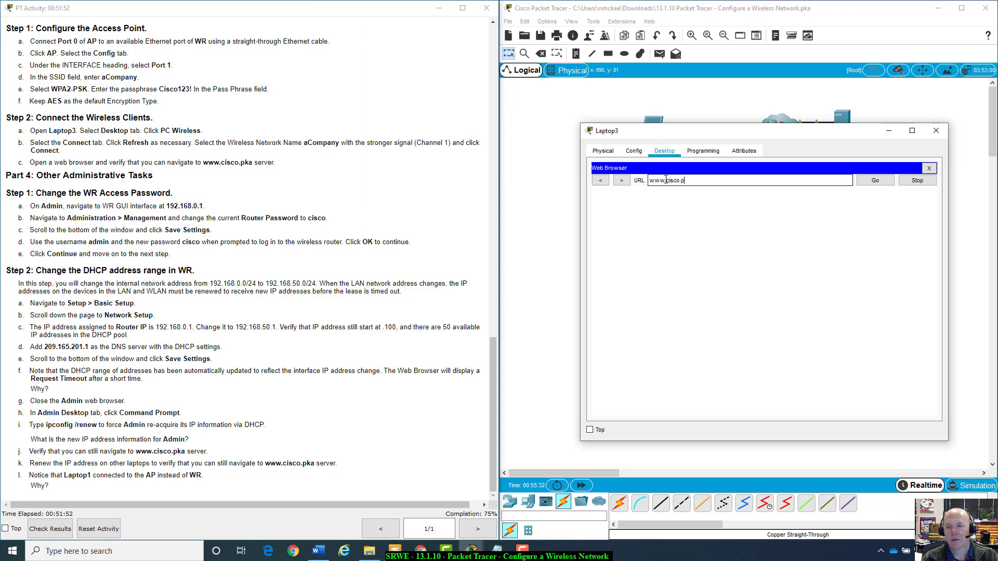
{"action": "type", "text": "ka"}
{"action": "key", "text": "Return"}
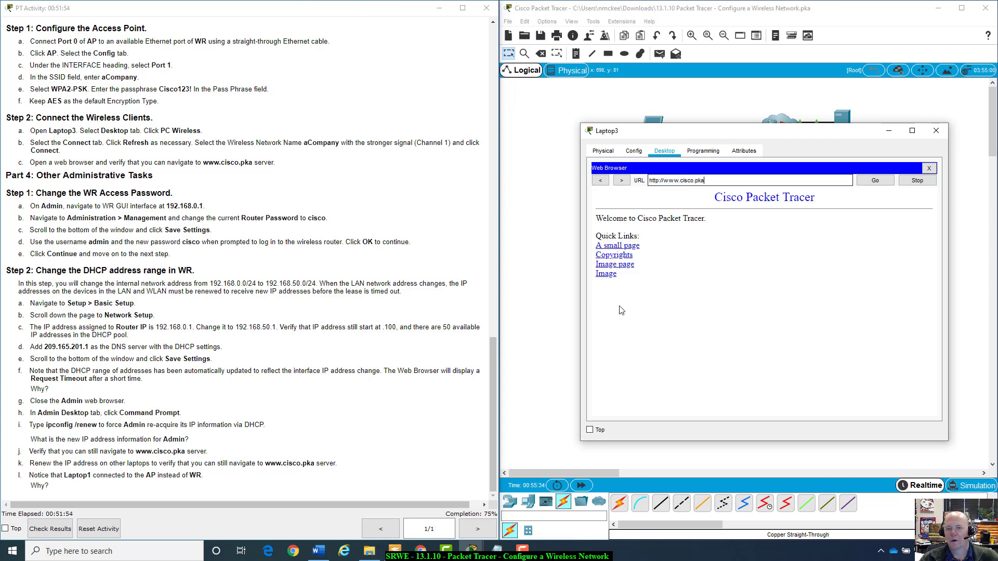
{"action": "left_click", "coordinate": [929, 168]}
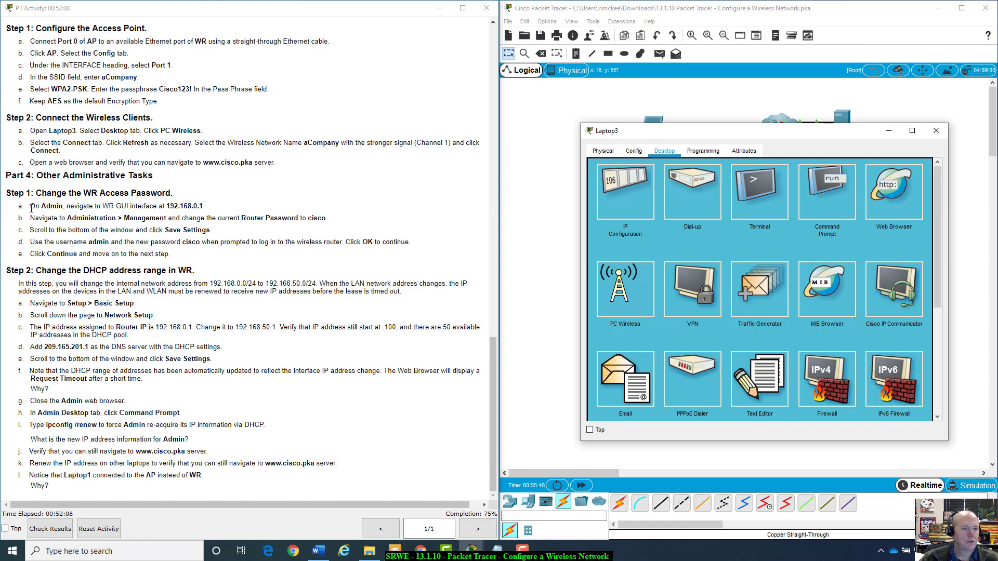
Close Laptop3 and open the Admin PC in an enlarged window.
{"action": "left_click", "coordinate": [937, 130]}
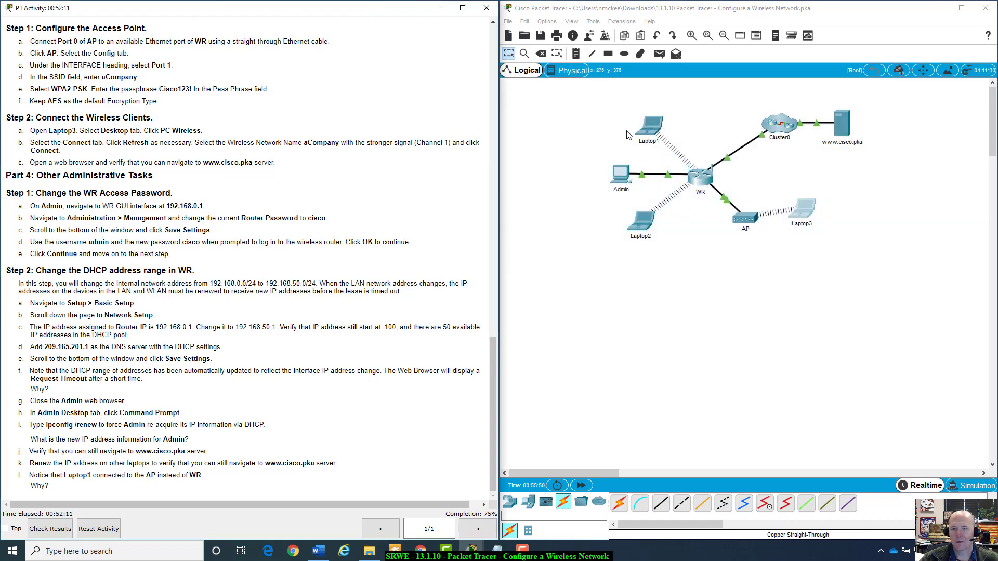
{"action": "left_click", "coordinate": [617, 180]}
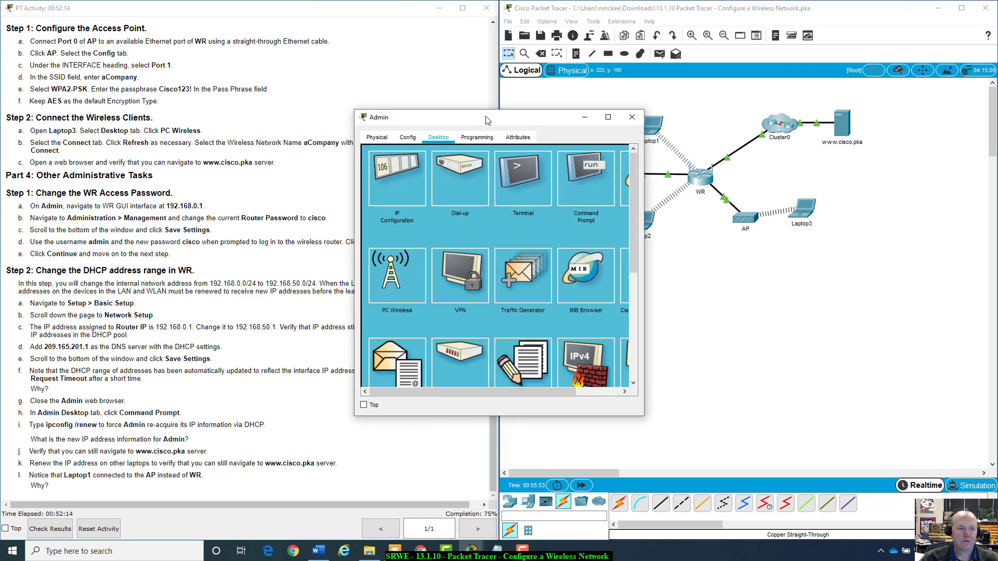
{"action": "left_click_drag", "start_coordinate": [487, 116], "coordinate": [664, 131]}
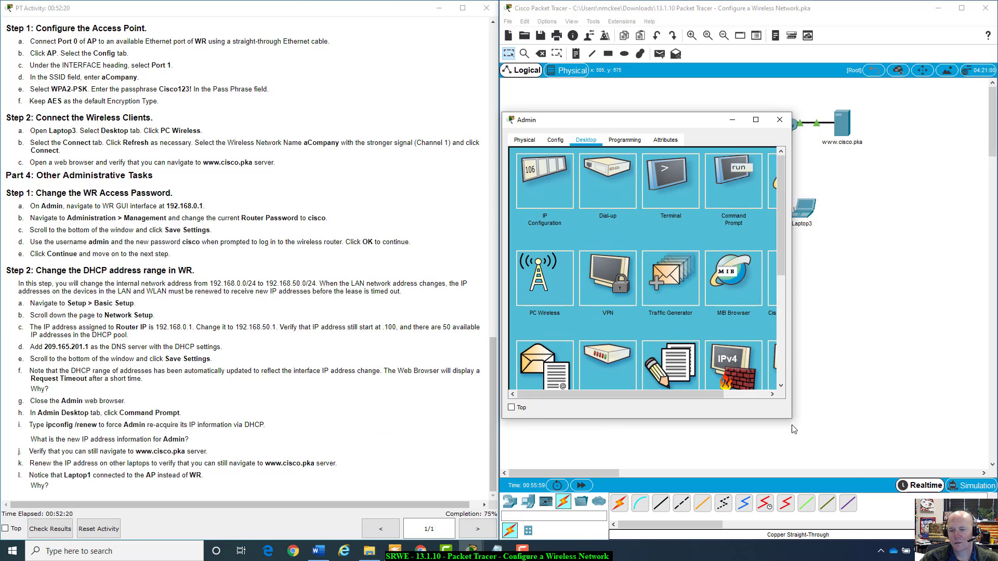
{"action": "left_click_drag", "start_coordinate": [788, 418], "coordinate": [938, 460]}
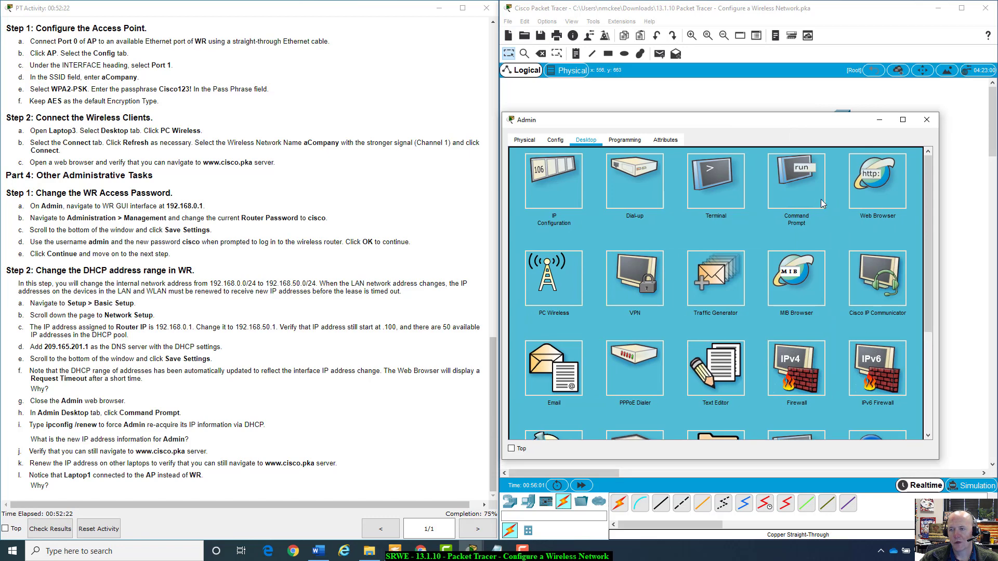
Load the router address 192.168.0.1 in Admin's web browser.
{"action": "left_click", "coordinate": [872, 181]}
{"action": "left_click", "coordinate": [627, 169]}
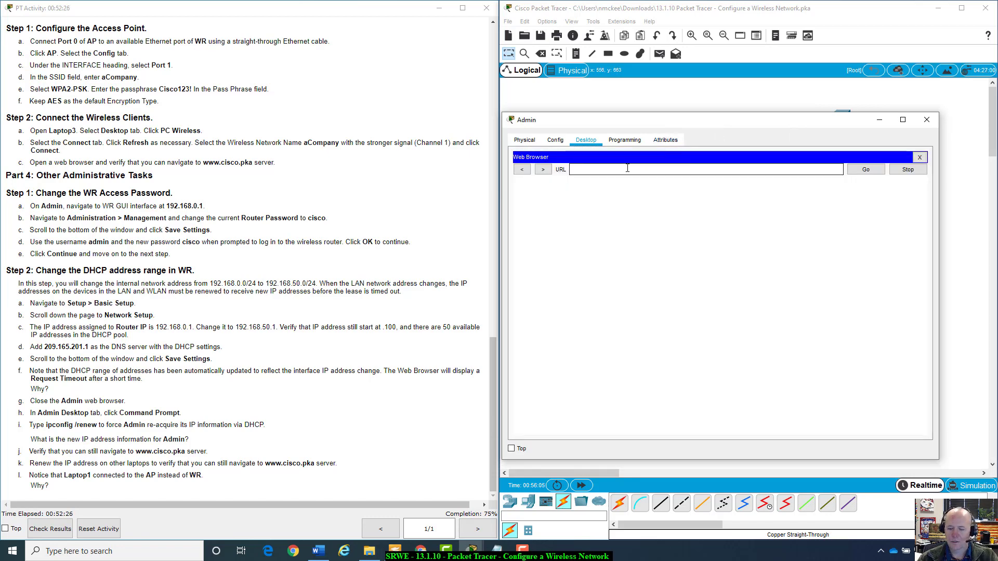
{"action": "type", "text": "192.168.0.1"}
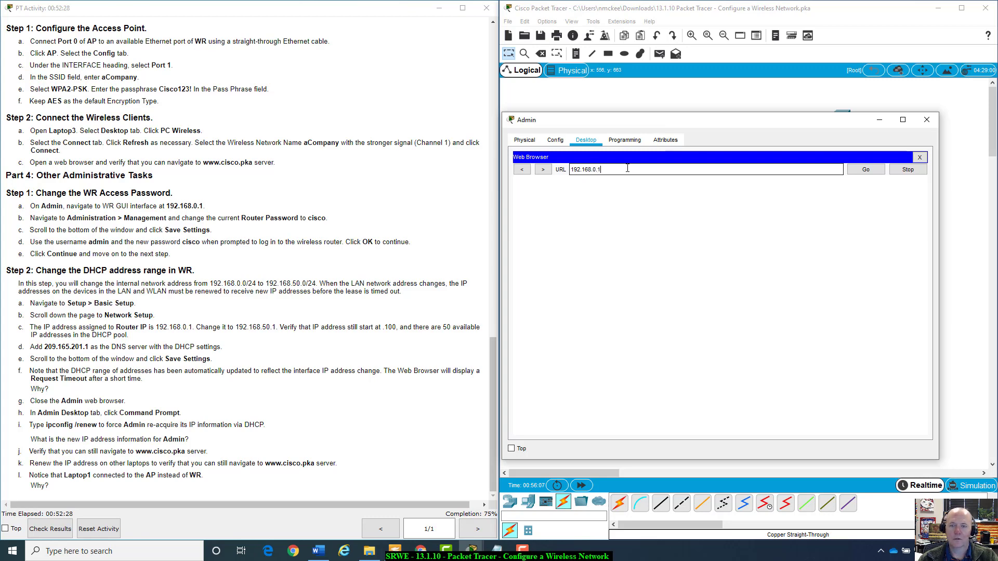
{"action": "key", "text": "Return"}
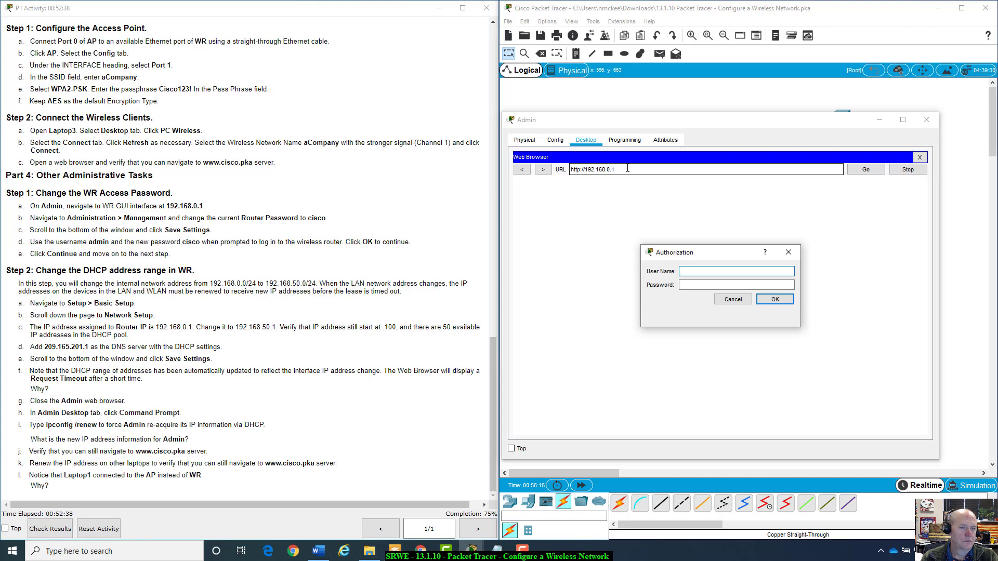
Enter the router's user name and password at the Authorization prompt and log in.
{"action": "key", "text": "Tab"}
{"action": "type", "text": "admin"}
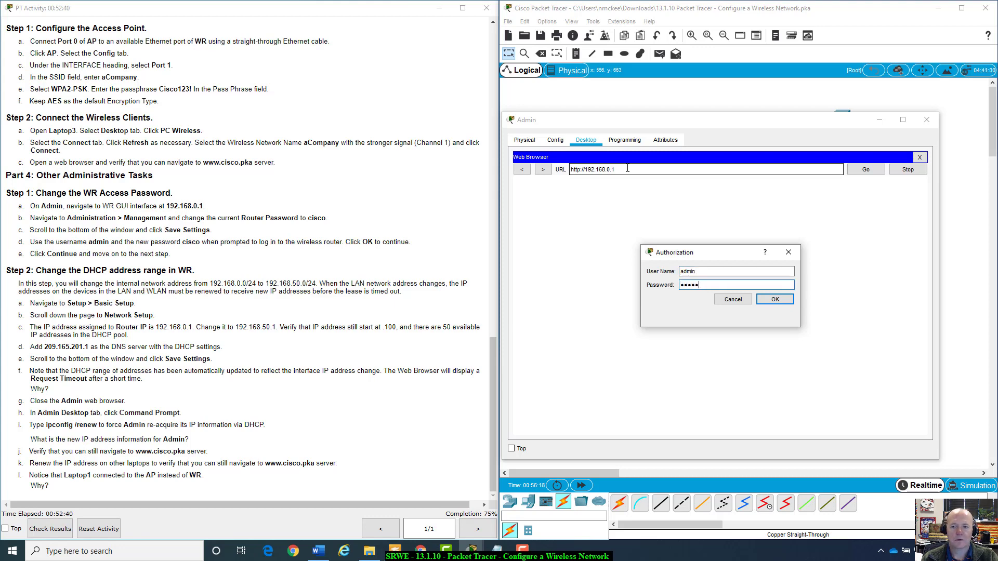
{"action": "key", "text": "Return"}
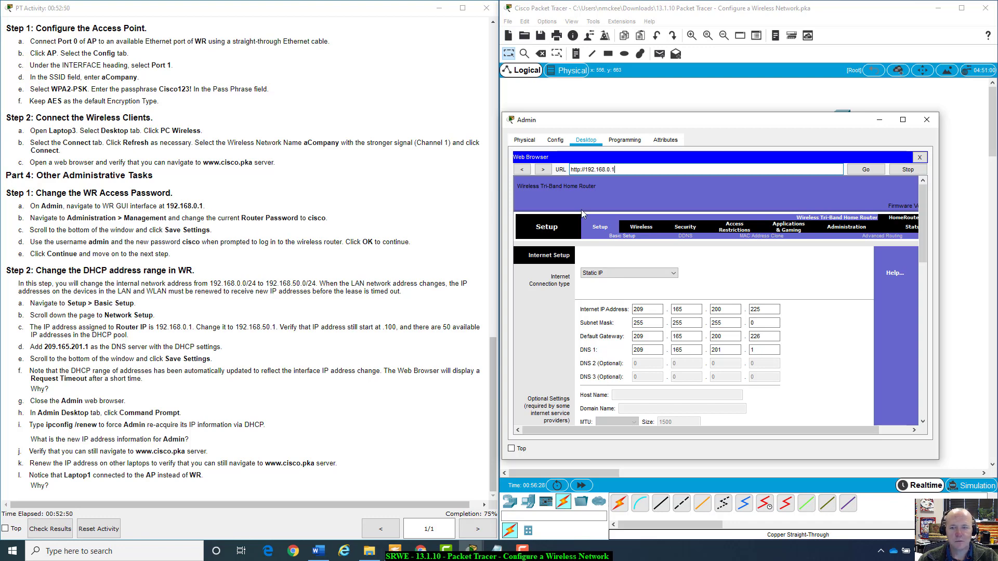
On the Management page, enter a new router password and start its confirmation.
{"action": "left_click", "coordinate": [849, 231]}
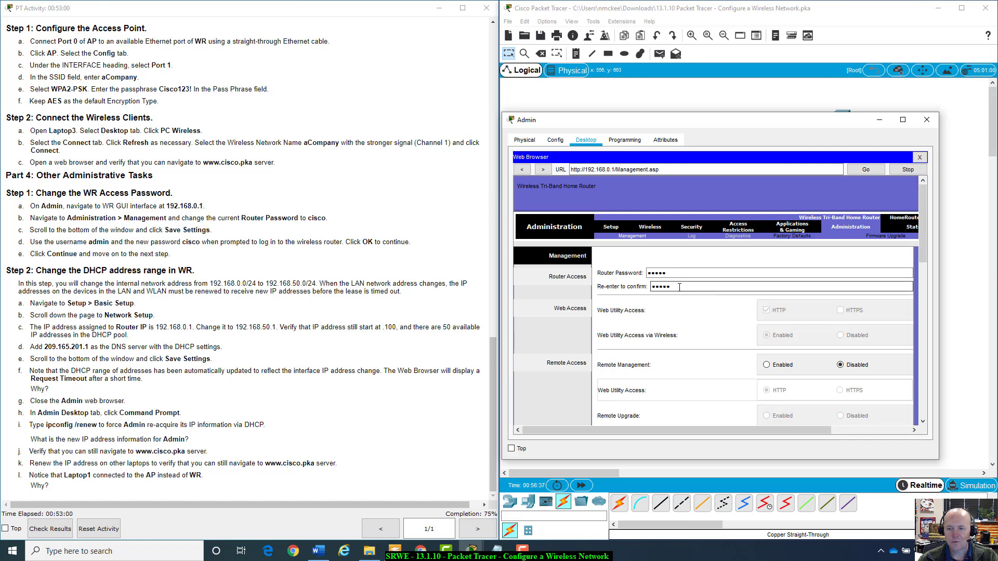
{"action": "scroll", "coordinate": [702, 312], "scroll_direction": "down", "scroll_amount": 3}
{"action": "scroll", "coordinate": [703, 314], "scroll_direction": "up", "scroll_amount": 3}
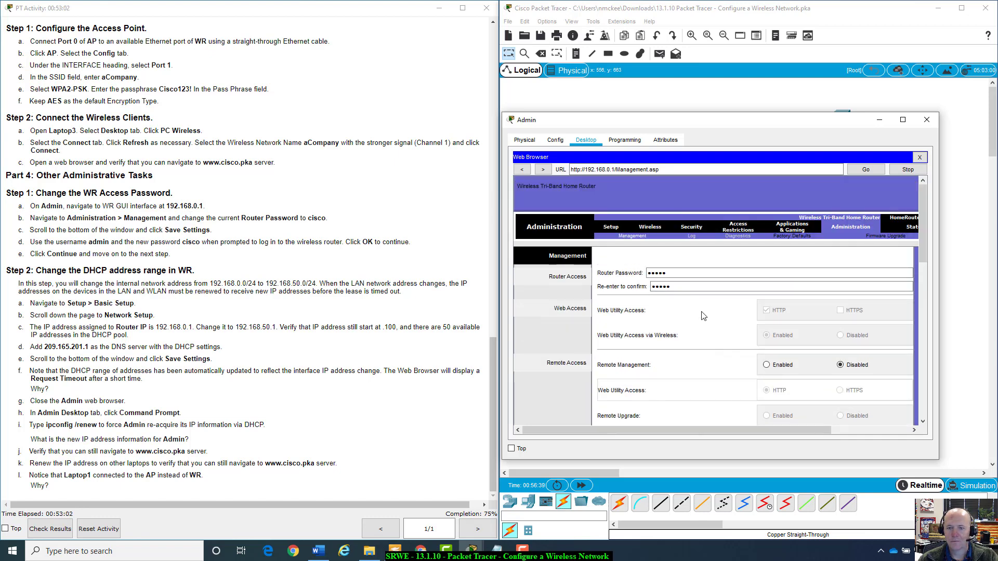
{"action": "double_click", "coordinate": [677, 274]}
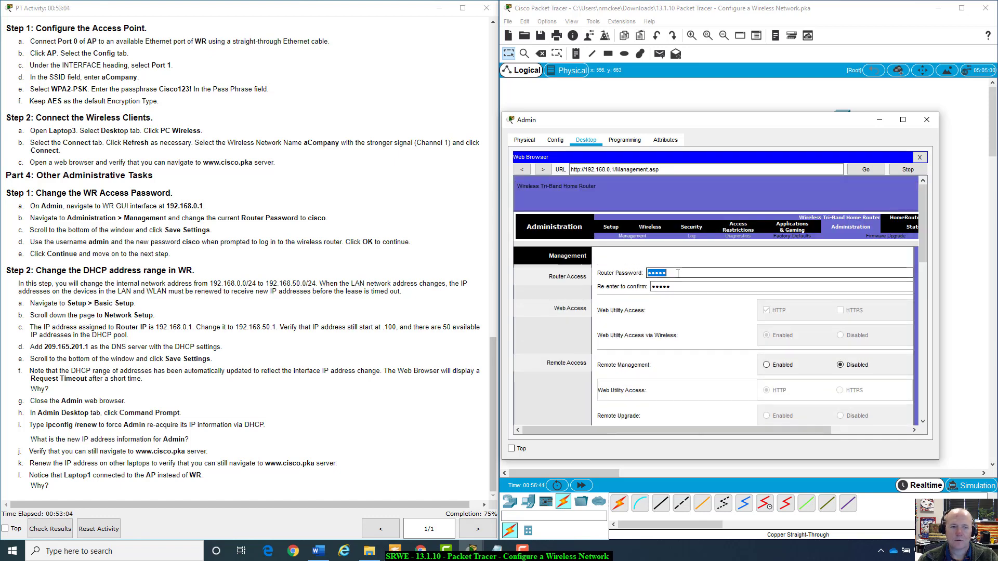
{"action": "type", "text": "cisco"}
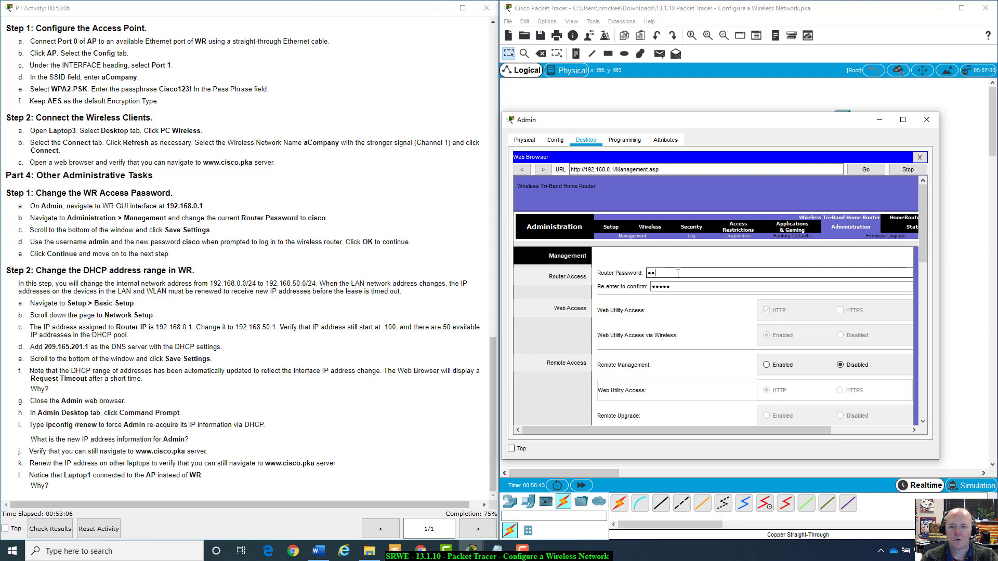
{"action": "key", "text": "Tab"}
{"action": "type", "text": "c"}
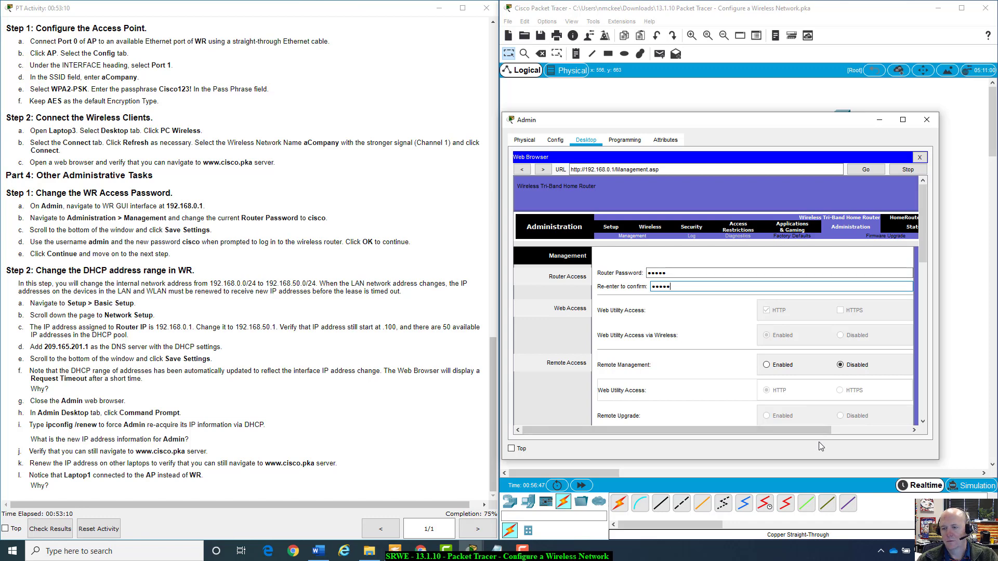
Complete the password confirmation field and choose Save Settings.
{"action": "mouse_move", "coordinate": [818, 432]}
{"action": "left_mouse_down"}
{"action": "mouse_move", "coordinate": [878, 432]}
{"action": "mouse_move", "coordinate": [818, 432]}
{"action": "left_mouse_up"}
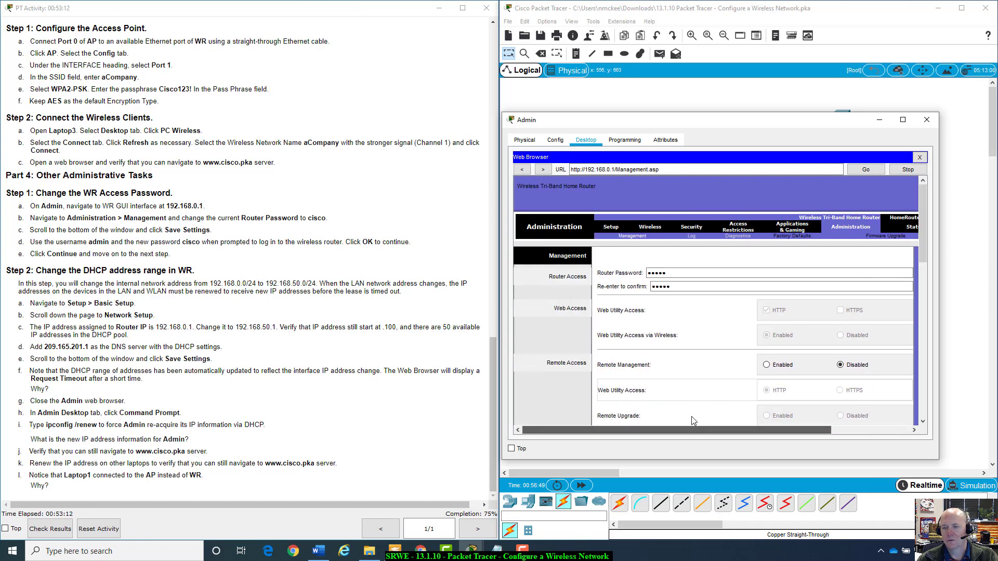
{"action": "left_click", "coordinate": [683, 287]}
{"action": "scroll", "coordinate": [776, 337], "scroll_direction": "down", "scroll_amount": 10}
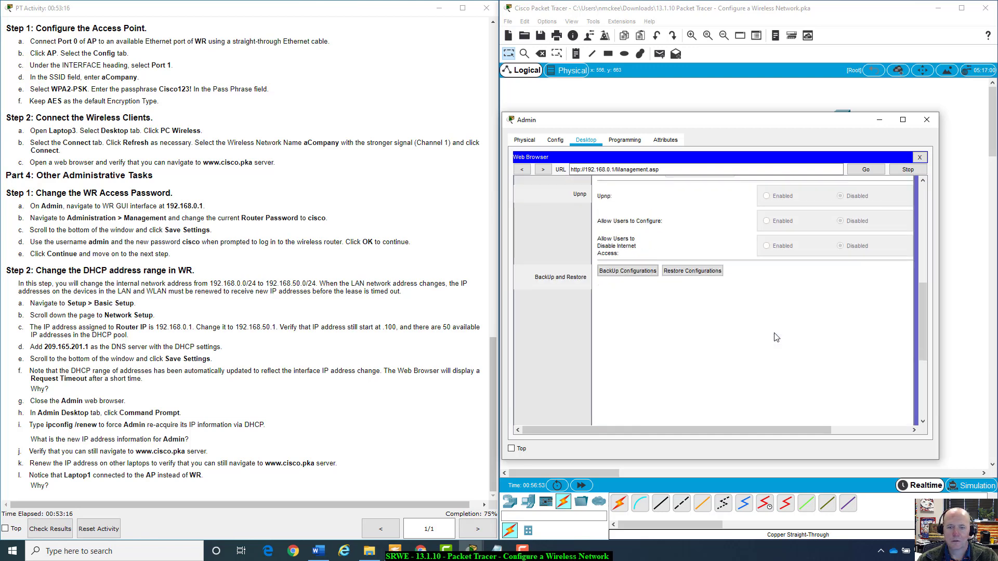
{"action": "scroll", "coordinate": [776, 337], "scroll_direction": "up", "scroll_amount": 1}
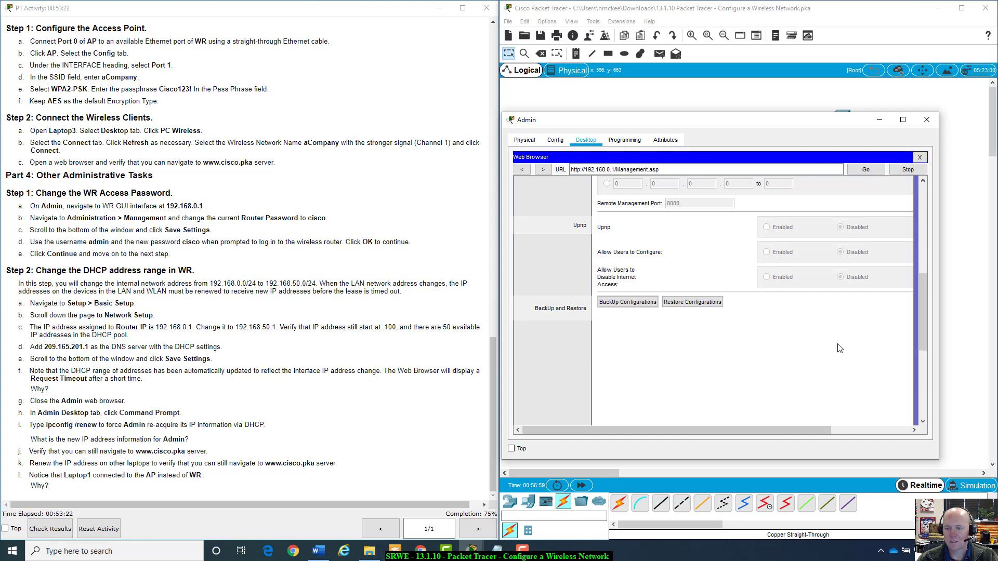
{"action": "left_click", "coordinate": [922, 388]}
{"action": "scroll", "coordinate": [722, 370], "scroll_direction": "down", "scroll_amount": 3}
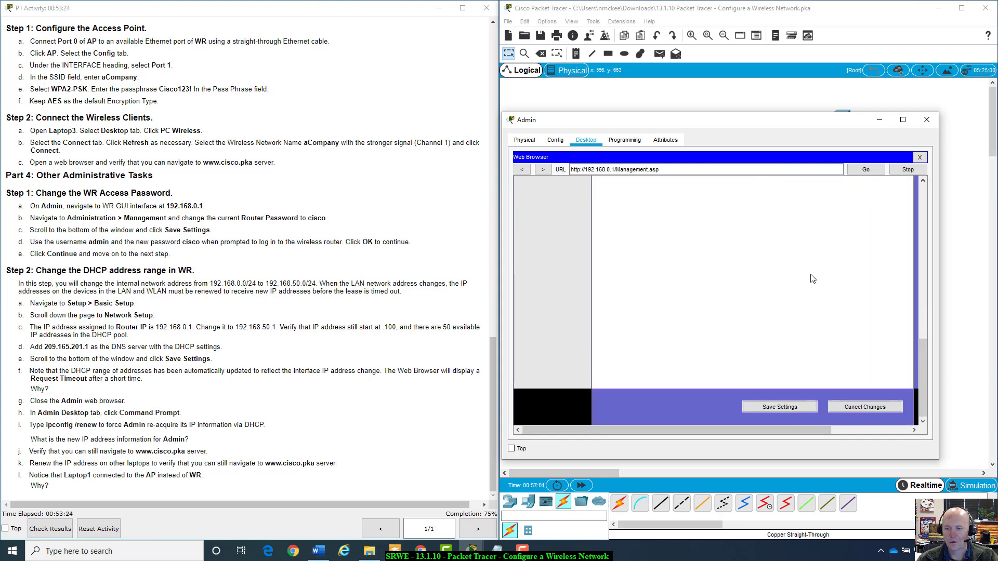
{"action": "left_click", "coordinate": [768, 407]}
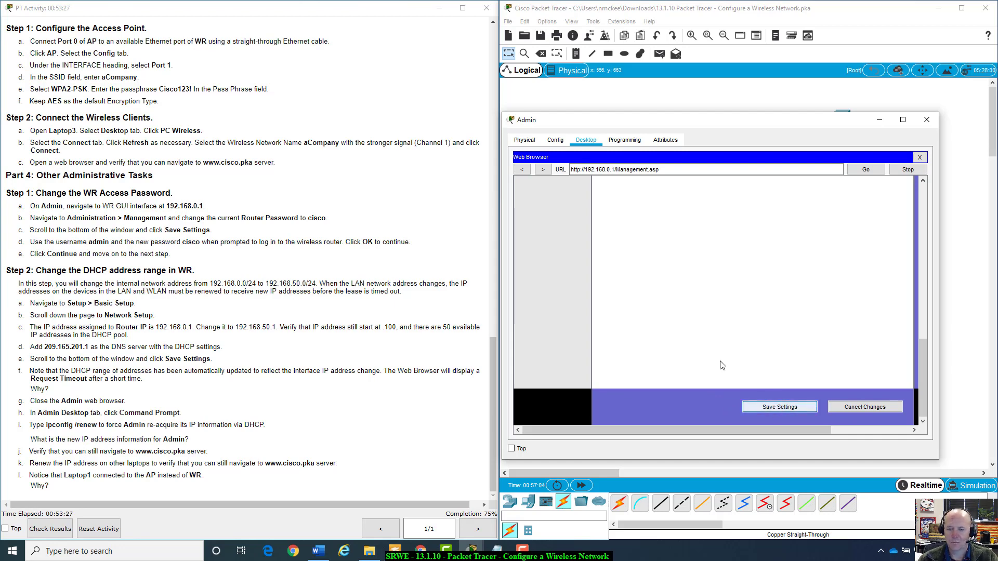
Save the management settings and re-authenticate with the router's credentials.
{"action": "left_click", "coordinate": [783, 409]}
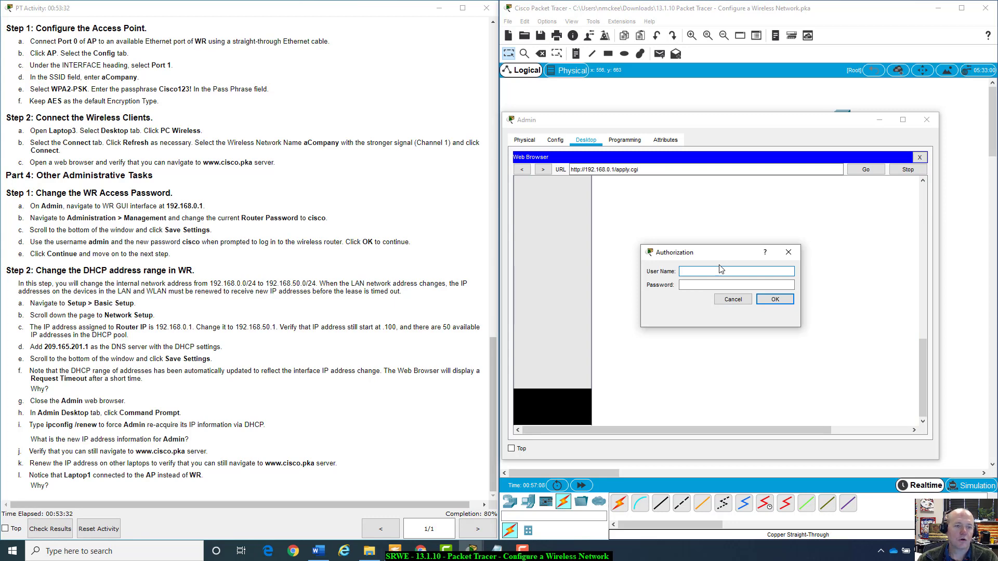
{"action": "type", "text": "cis"}
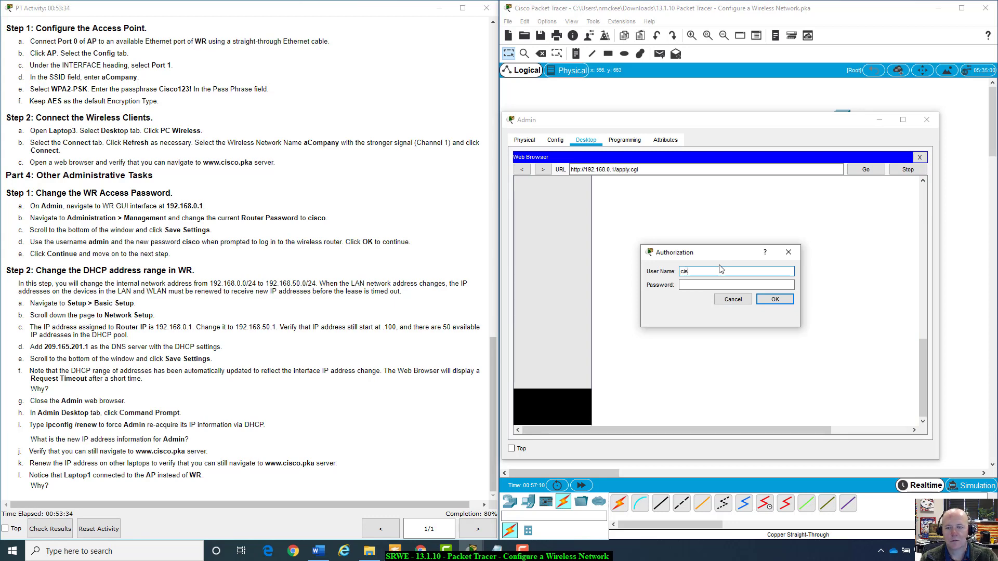
{"action": "type", "text": "co"}
{"action": "key", "text": "Tab"}
{"action": "type", "text": "cisco"}
{"action": "key", "text": "Return"}
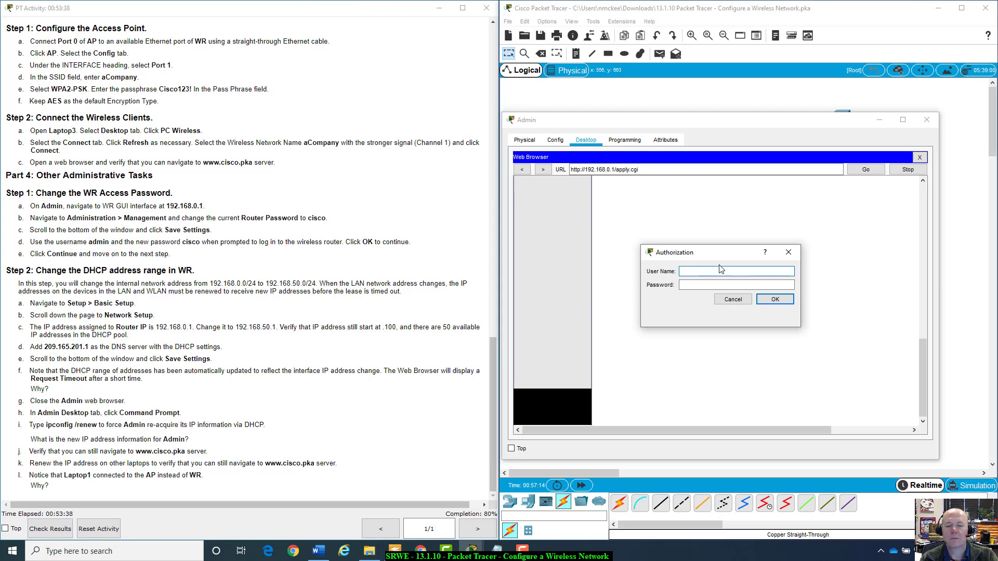
{"action": "type", "text": "admin"}
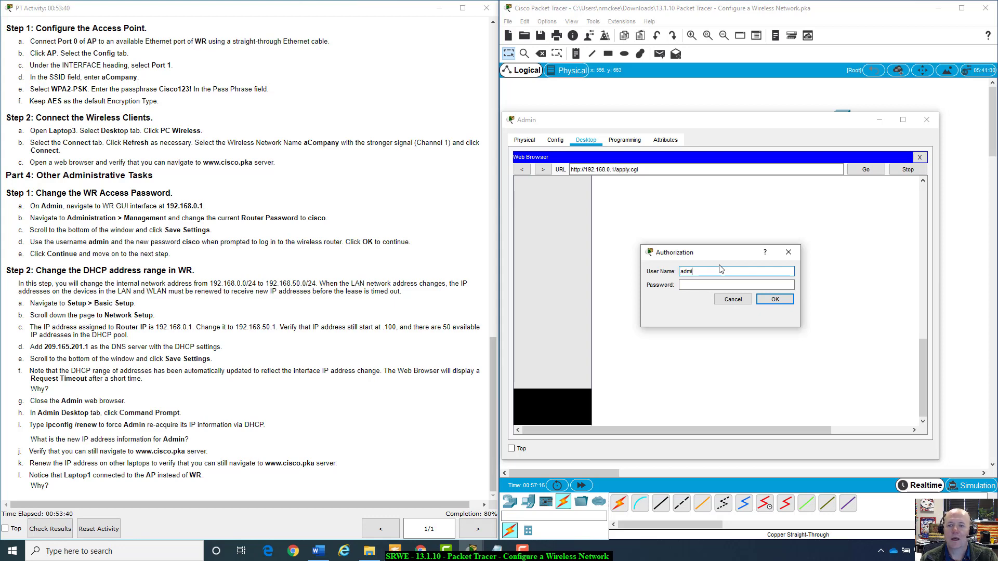
{"action": "key", "text": "Tab"}
{"action": "type", "text": "cisco"}
{"action": "key", "text": "Return"}
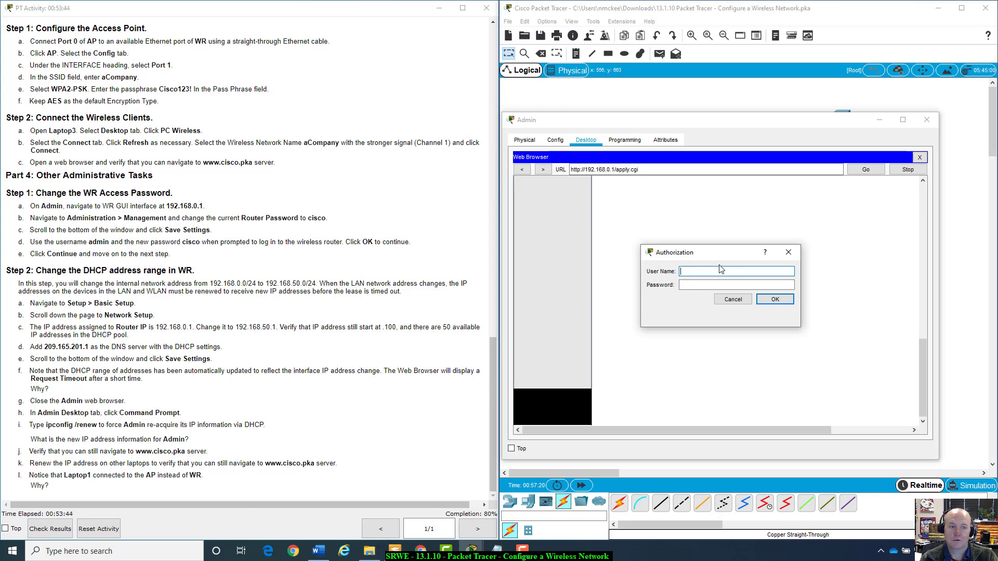
Correct the login user name and password and submit until 'Settings are successful' appears.
{"action": "type", "text": "cisco"}
{"action": "key", "text": "Tab"}
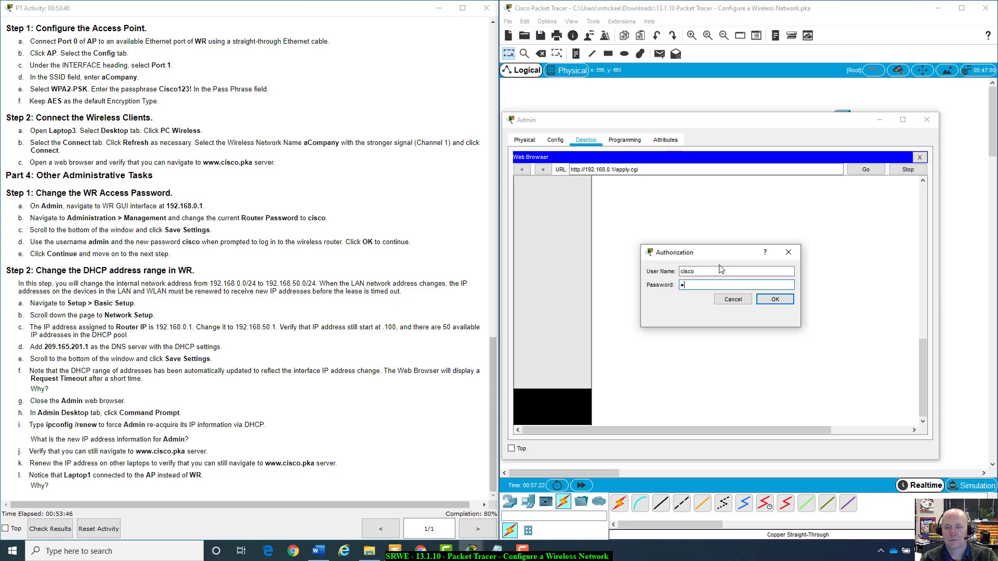
{"action": "key", "text": "BackSpace"}
{"action": "double_click", "coordinate": [721, 270]}
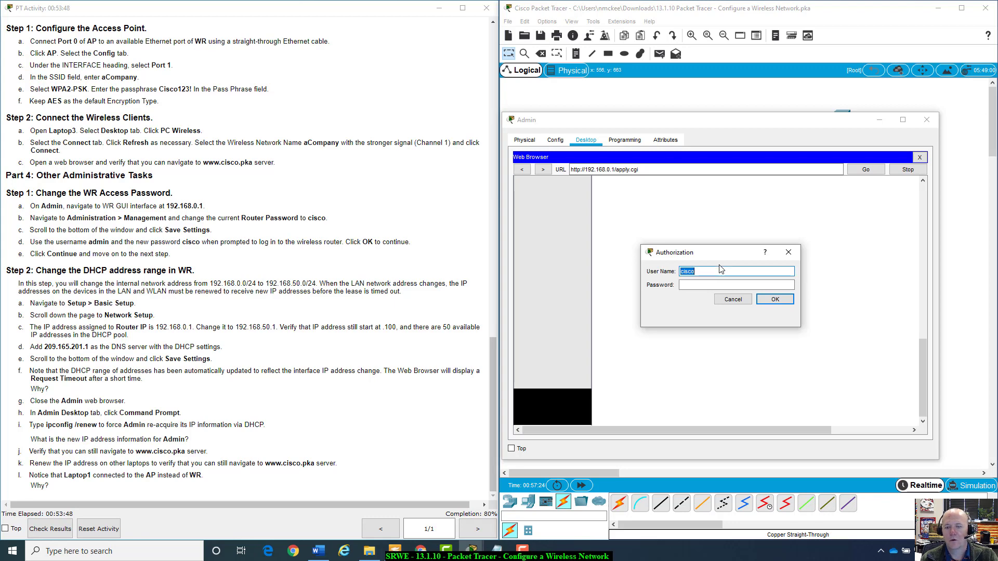
{"action": "type", "text": "admin"}
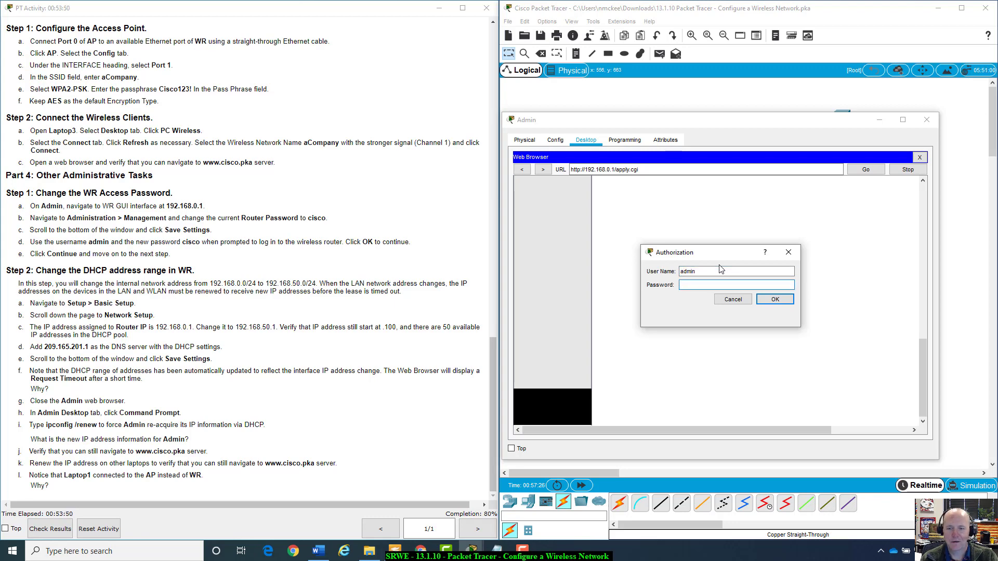
{"action": "key", "text": "Return"}
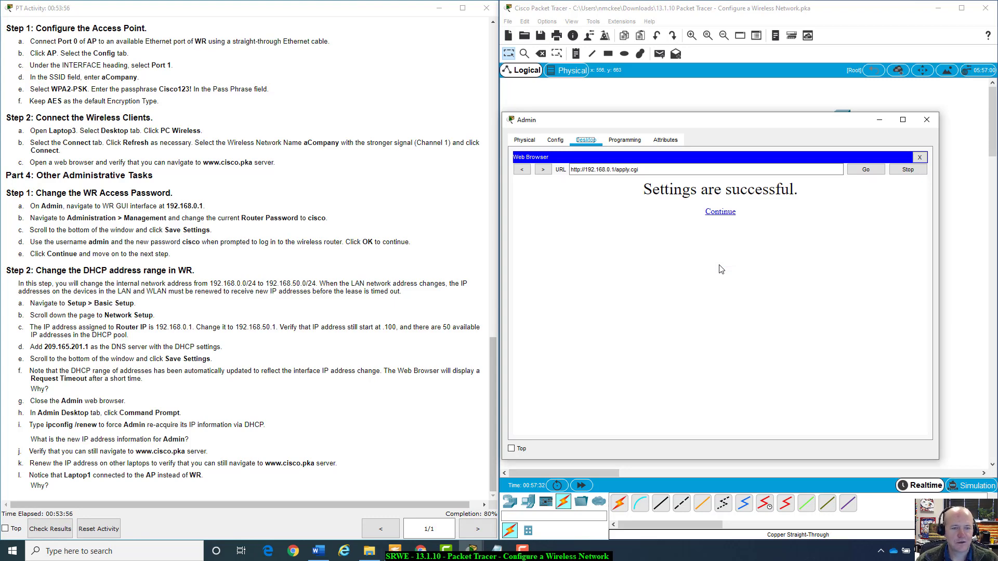
Dismiss the success message, review step d and the LAN address note, then return to WR's Management page.
{"action": "left_click", "coordinate": [720, 212]}
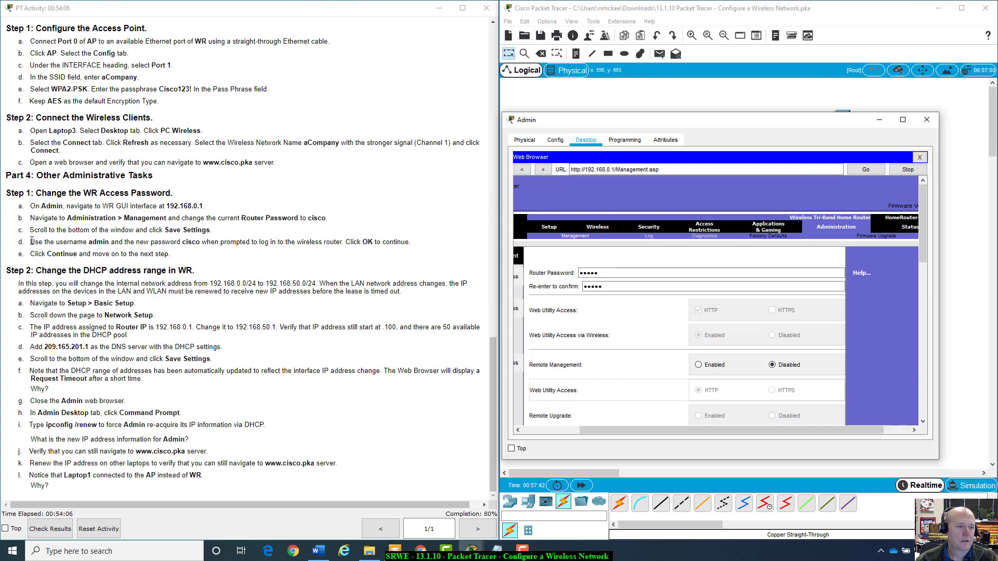
{"action": "left_click_drag", "start_coordinate": [113, 242], "coordinate": [427, 247]}
{"action": "left_click", "coordinate": [427, 246]}
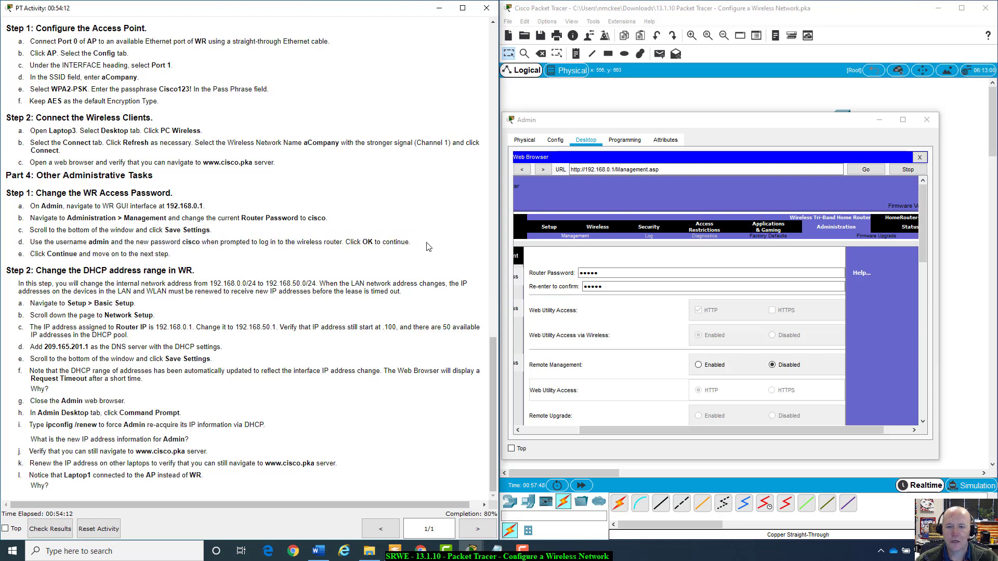
{"action": "scroll", "coordinate": [783, 353], "scroll_direction": "down", "scroll_amount": 10}
{"action": "scroll", "coordinate": [795, 343], "scroll_direction": "down", "scroll_amount": 5}
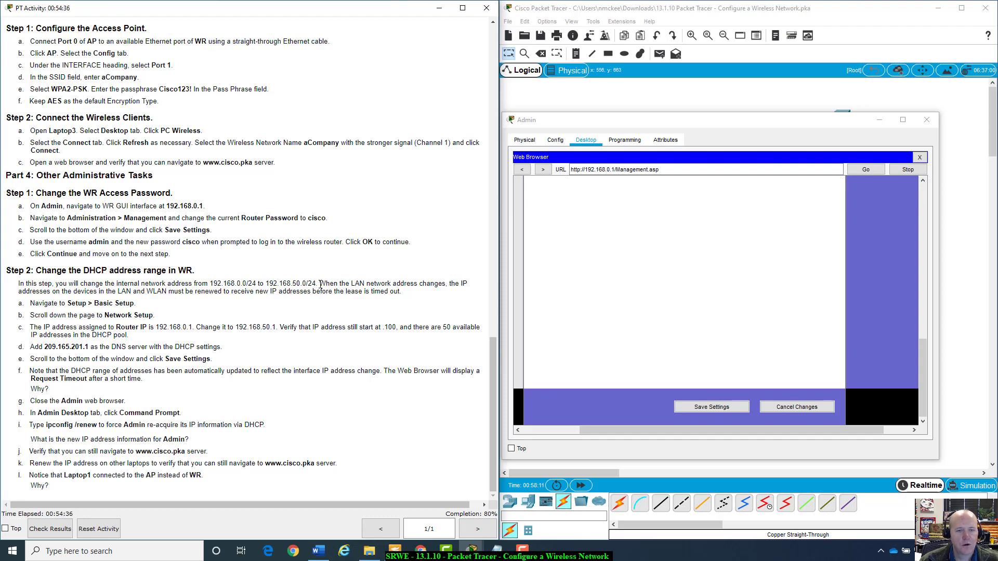
{"action": "left_click_drag", "start_coordinate": [320, 284], "coordinate": [413, 294]}
{"action": "left_click", "coordinate": [415, 294]}
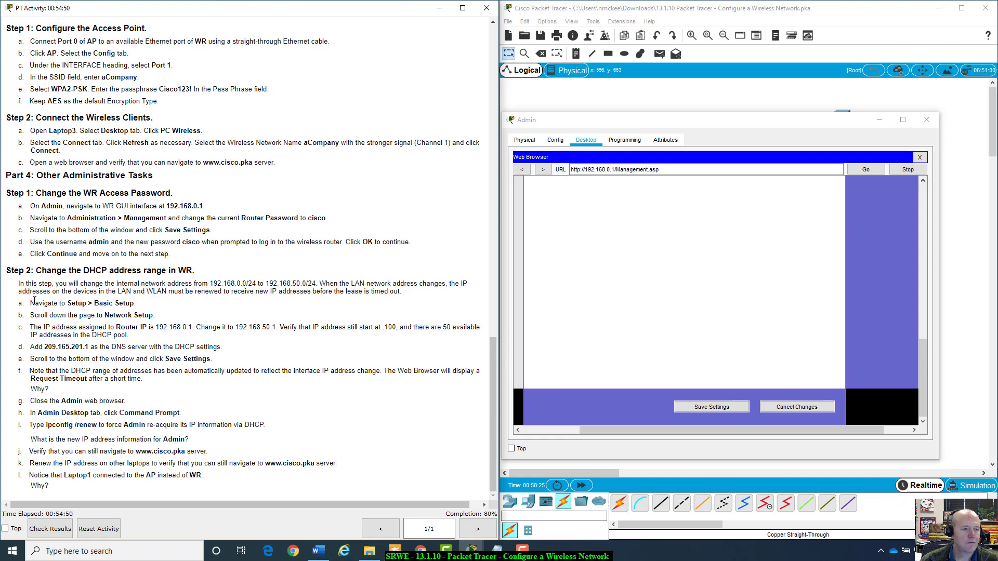
{"action": "left_click", "coordinate": [757, 136]}
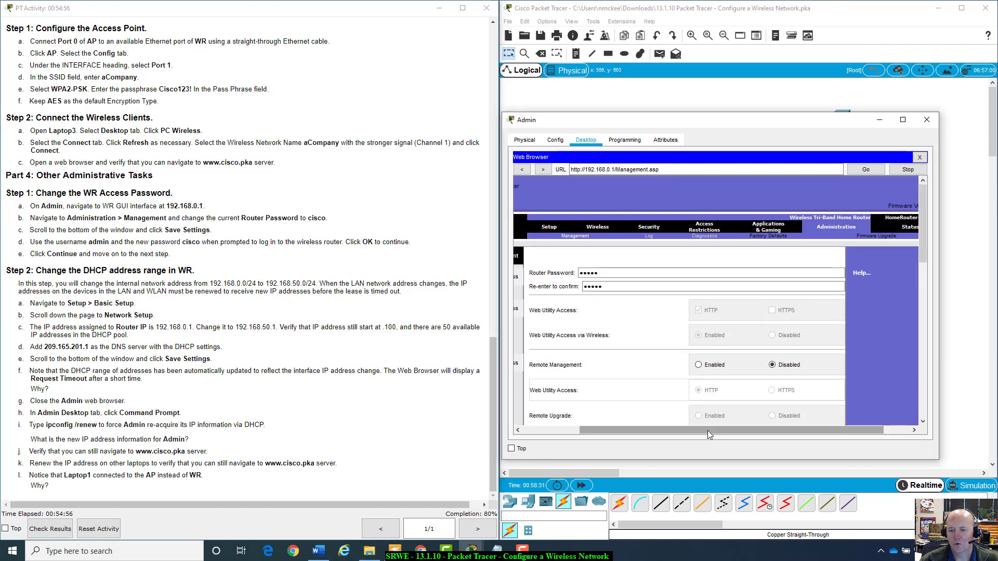
{"action": "left_click_drag", "start_coordinate": [707, 430], "coordinate": [650, 430]}
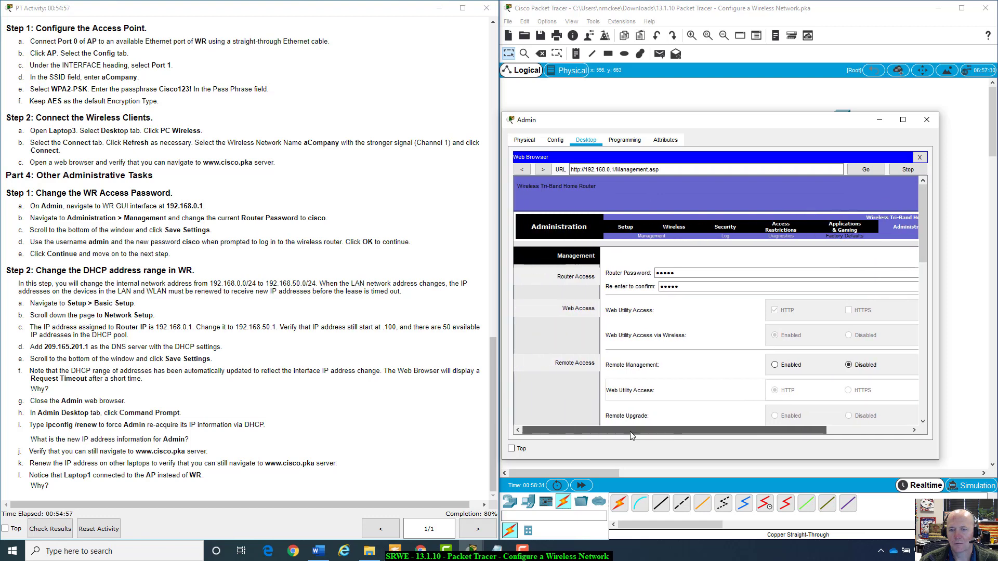
Show WR's Basic Setup Network Setup section: router IP 192.168.0.1, DHCP range 100–149.
{"action": "left_click", "coordinate": [626, 227]}
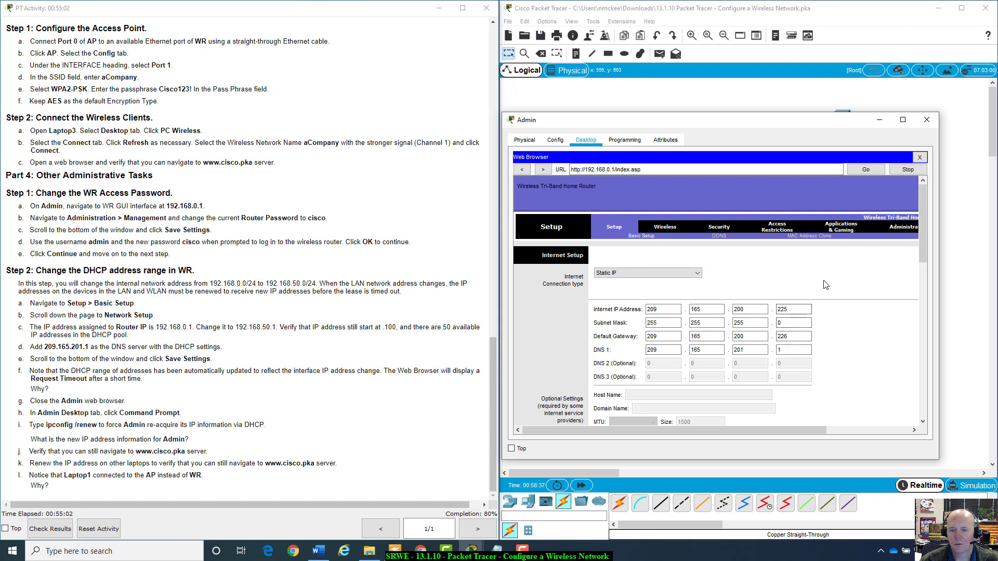
{"action": "scroll", "coordinate": [825, 284], "scroll_direction": "down", "scroll_amount": 1}
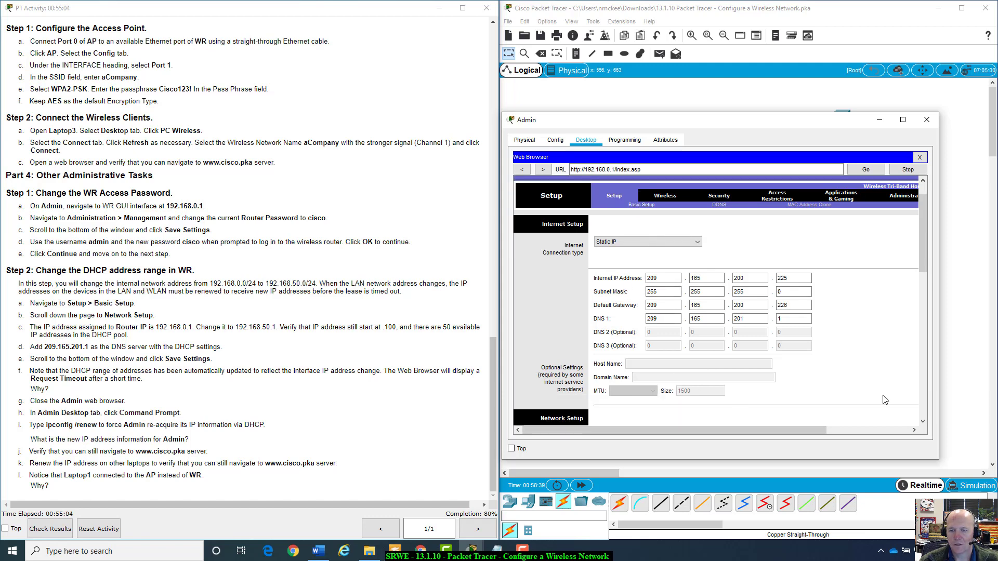
{"action": "scroll", "coordinate": [860, 369], "scroll_direction": "down", "scroll_amount": 7}
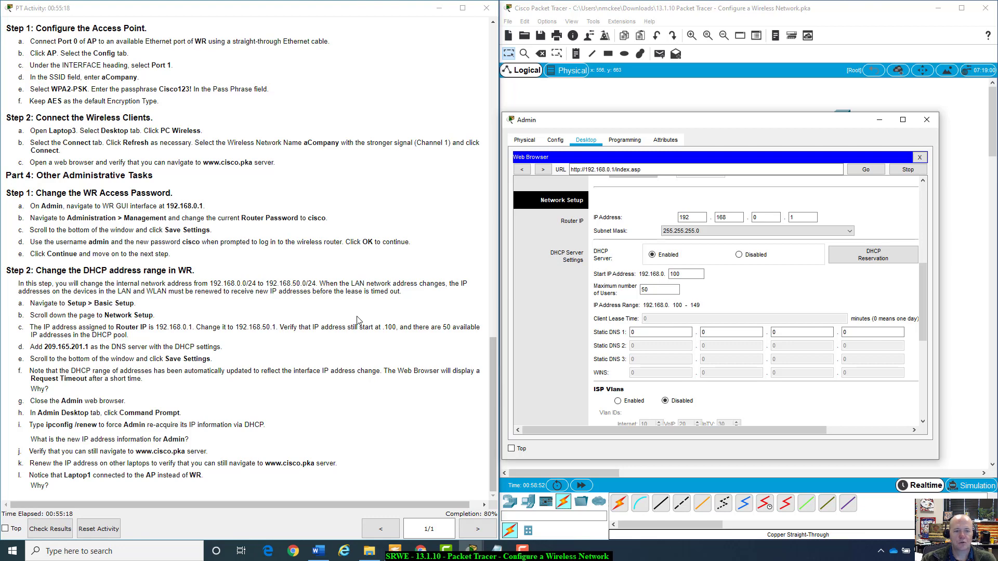
Change the router IP's third octet to 50 (192.168.50.1) and check the DHCP start and user values.
{"action": "double_click", "coordinate": [754, 217]}
{"action": "type", "text": "50"}
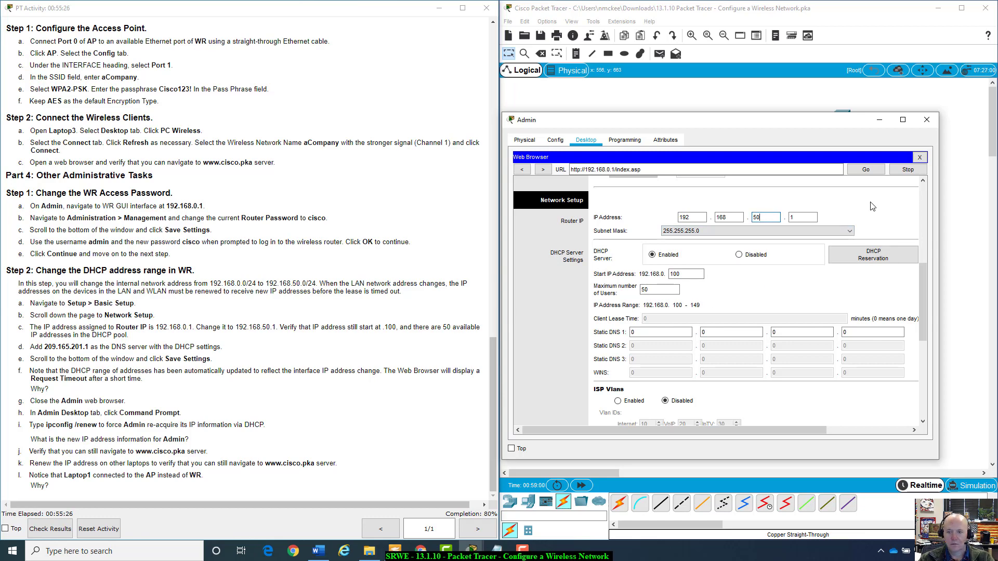
{"action": "key", "text": "Tab"}
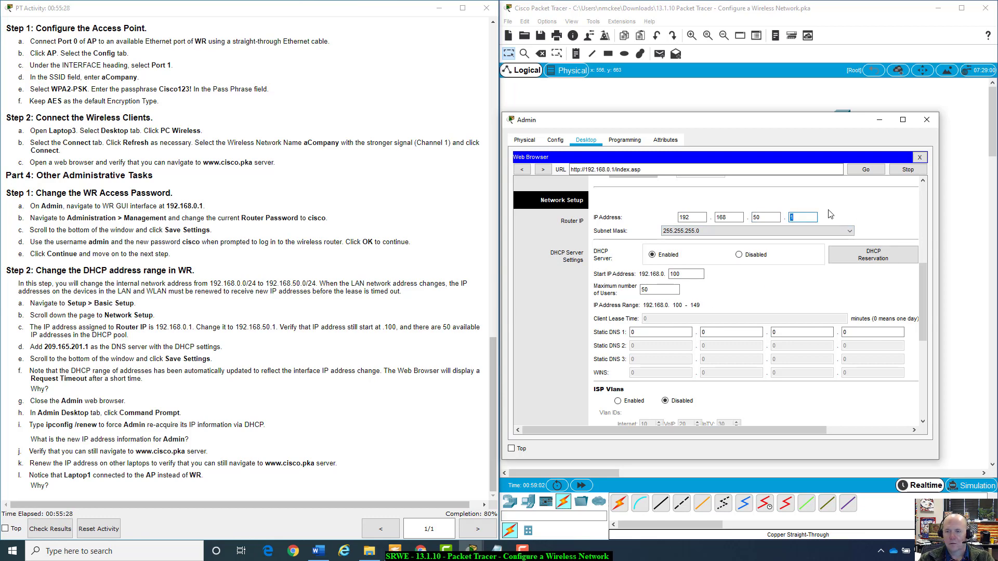
{"action": "left_click", "coordinate": [826, 223]}
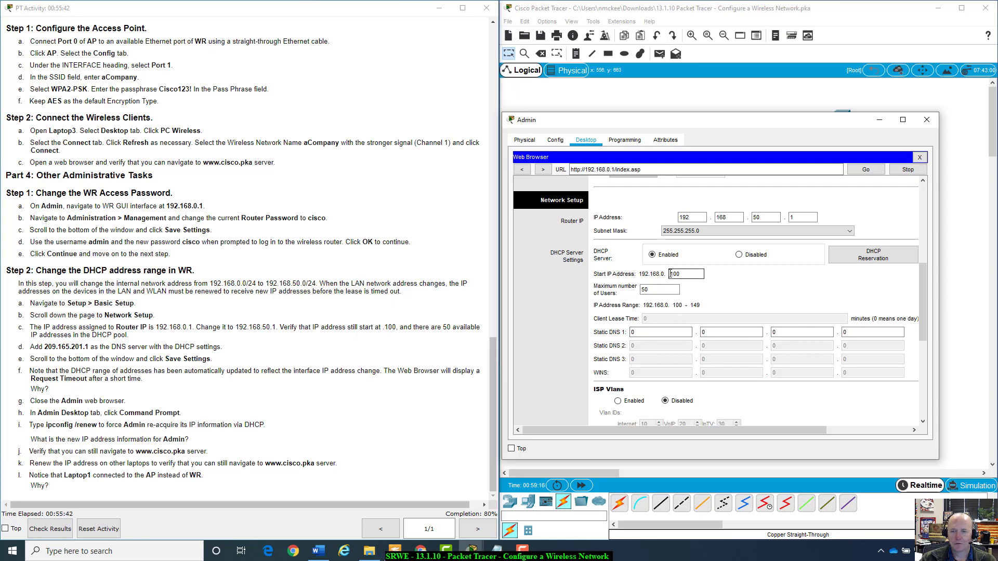
{"action": "double_click", "coordinate": [680, 274]}
{"action": "left_click", "coordinate": [646, 291]}
{"action": "left_click", "coordinate": [669, 288]}
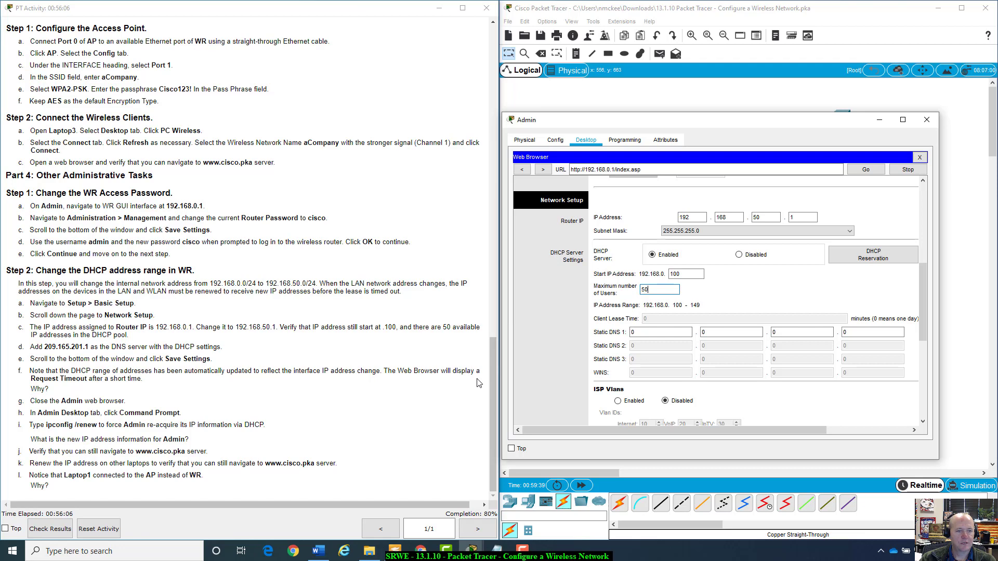
Enter 209.165.201.1 as Static DNS 1 and save the router settings.
{"action": "left_click", "coordinate": [649, 332]}
{"action": "type", "text": "209"}
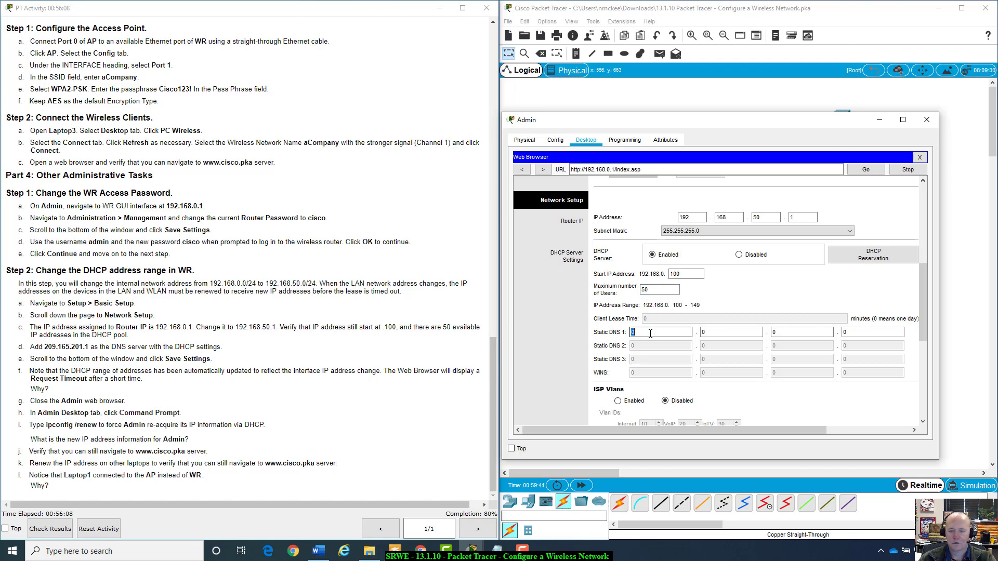
{"action": "key", "text": "Tab"}
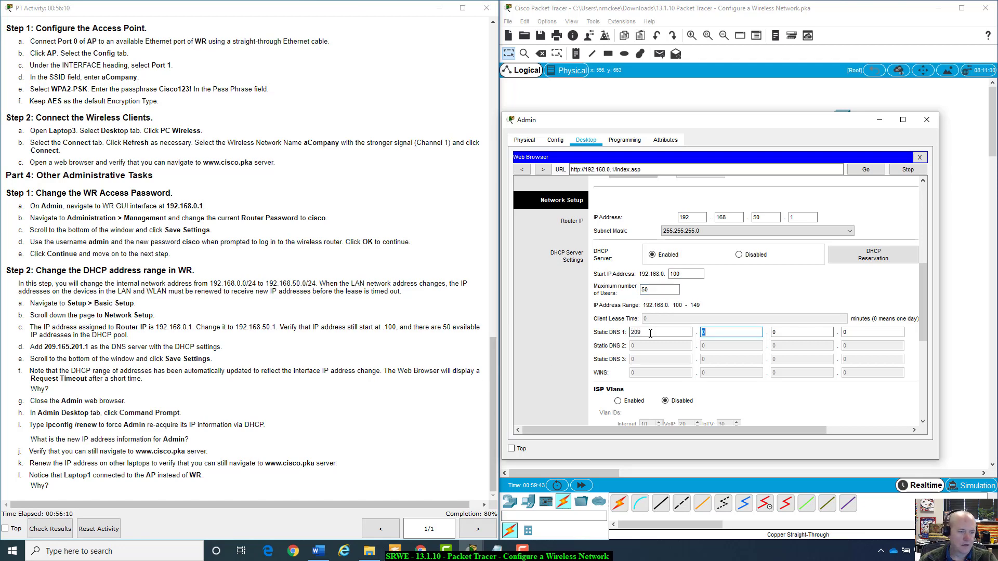
{"action": "type", "text": "165"}
{"action": "key", "text": "Tab"}
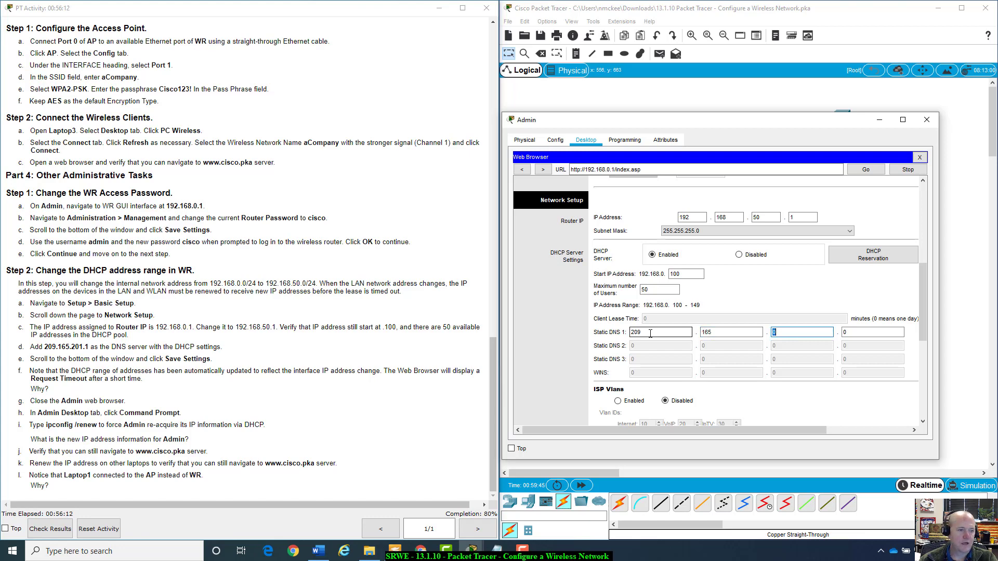
{"action": "type", "text": "201"}
{"action": "key", "text": "Tab"}
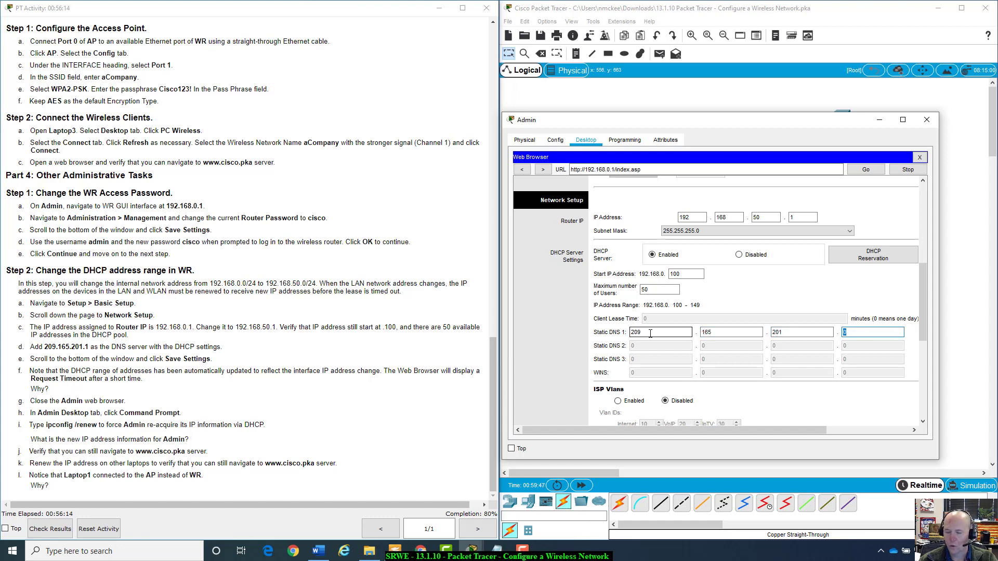
{"action": "type", "text": "1"}
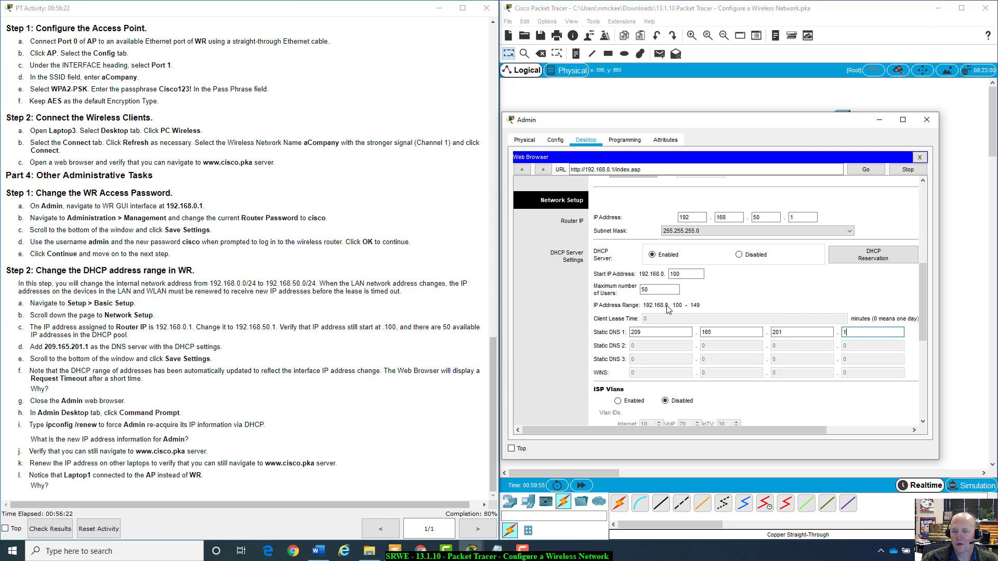
{"action": "scroll", "coordinate": [733, 296], "scroll_direction": "down", "scroll_amount": 8}
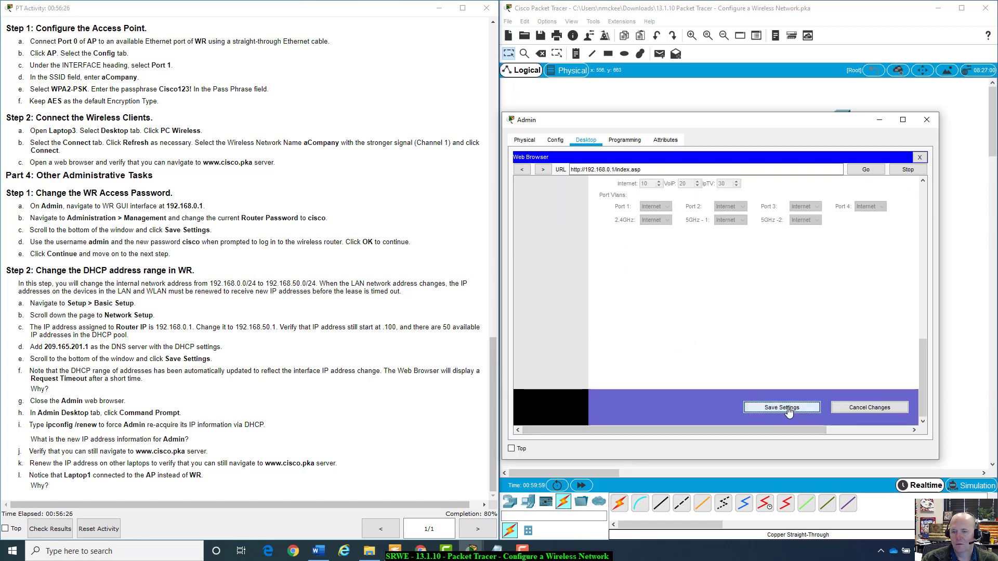
{"action": "left_click", "coordinate": [785, 409]}
{"action": "scroll", "coordinate": [785, 362], "scroll_direction": "up", "scroll_amount": 3}
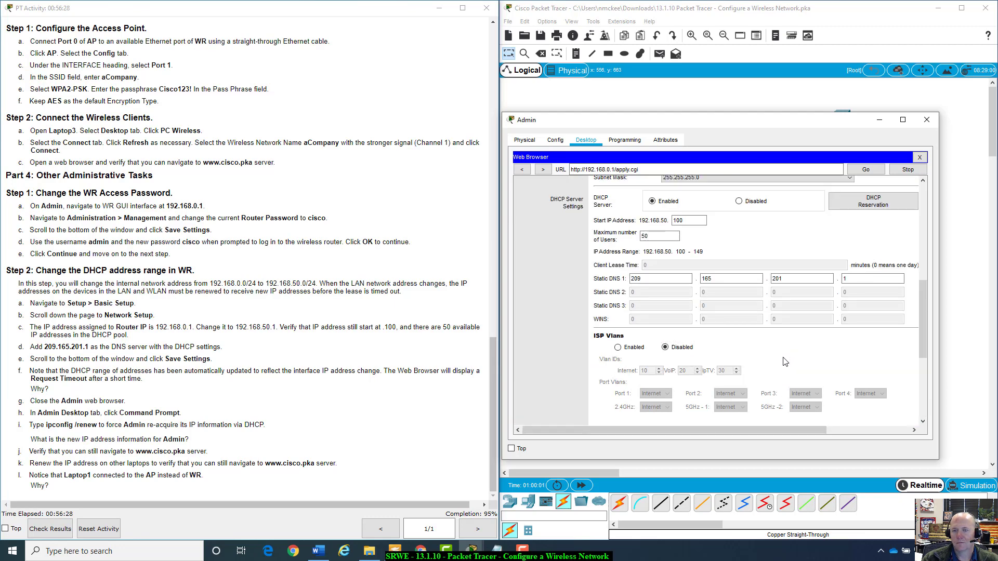
{"action": "scroll", "coordinate": [784, 362], "scroll_direction": "up", "scroll_amount": 2}
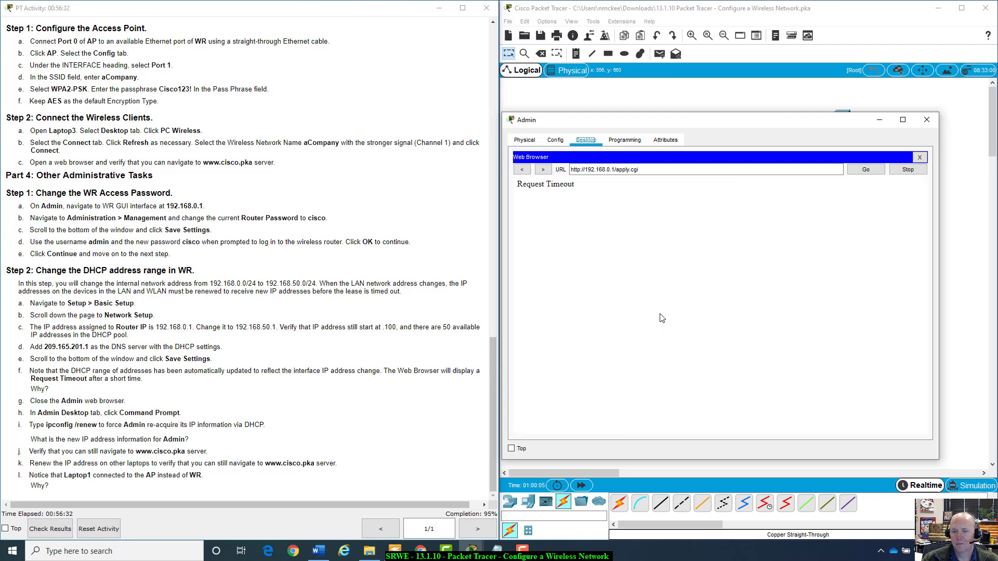
{"action": "left_click", "coordinate": [616, 169]}
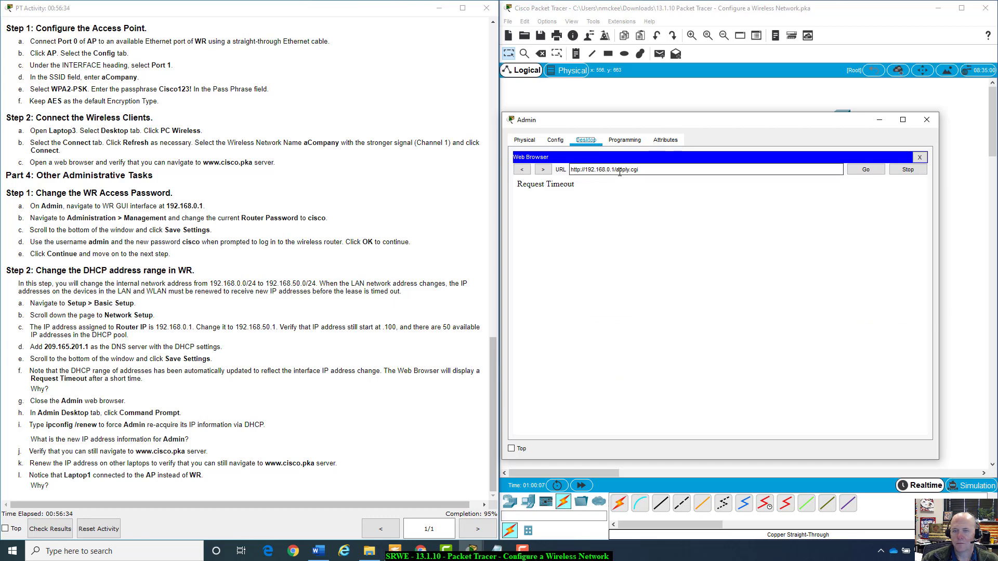
{"action": "left_click_drag", "start_coordinate": [615, 169], "coordinate": [659, 169]}
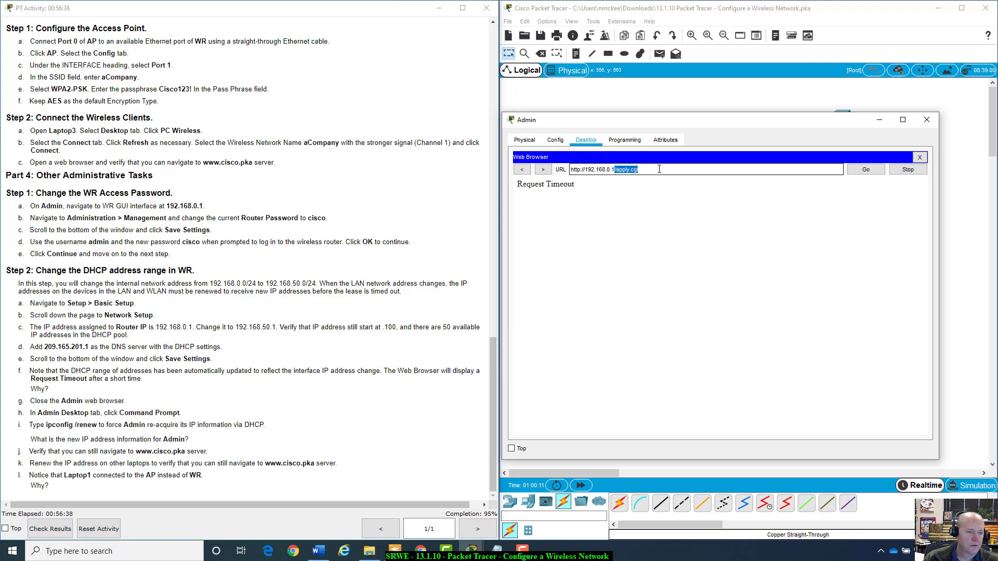
{"action": "key", "text": "BackSpace"}
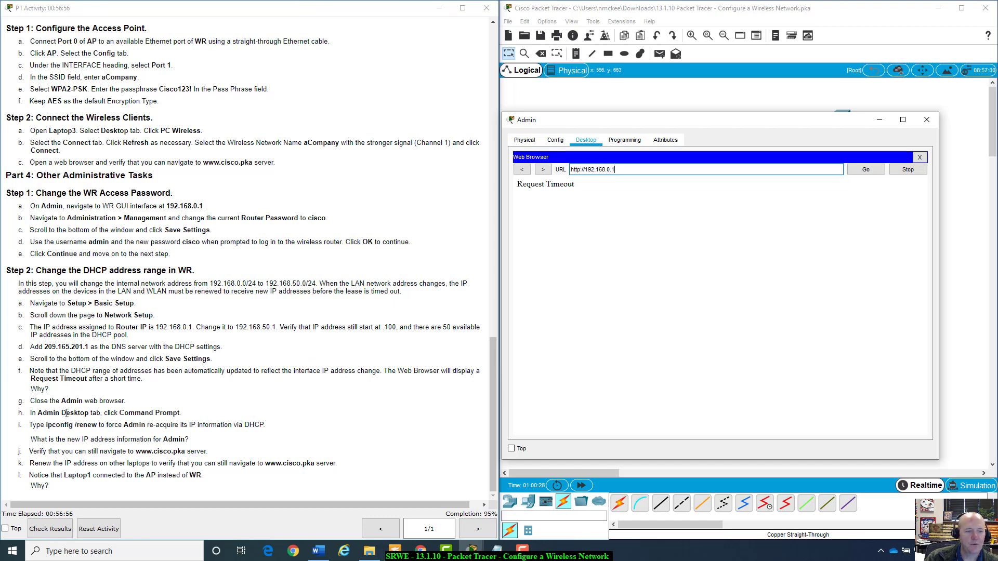
{"action": "left_click_drag", "start_coordinate": [60, 380], "coordinate": [171, 390]}
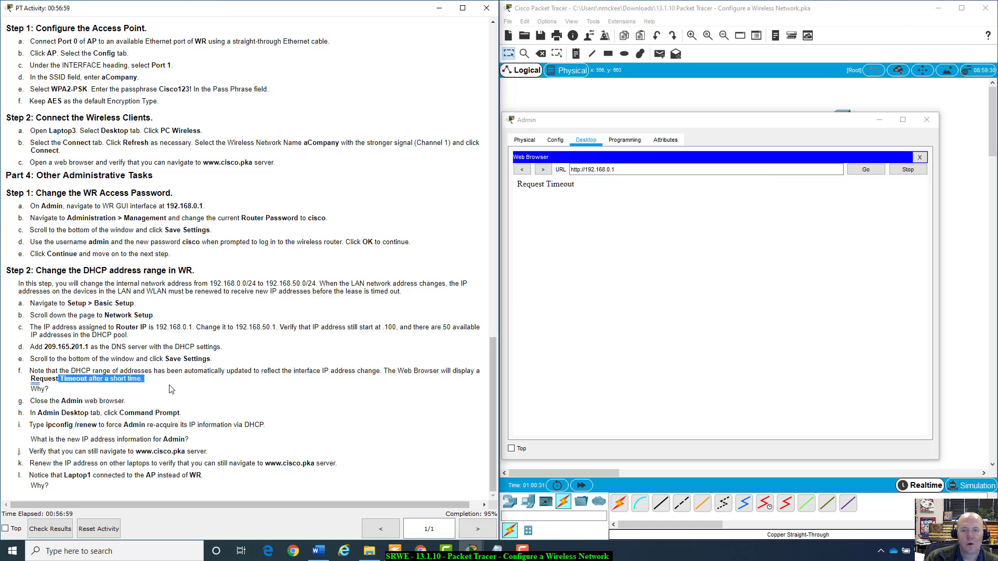
{"action": "left_click", "coordinate": [606, 169]}
{"action": "left_click_drag", "start_coordinate": [606, 169], "coordinate": [620, 172]}
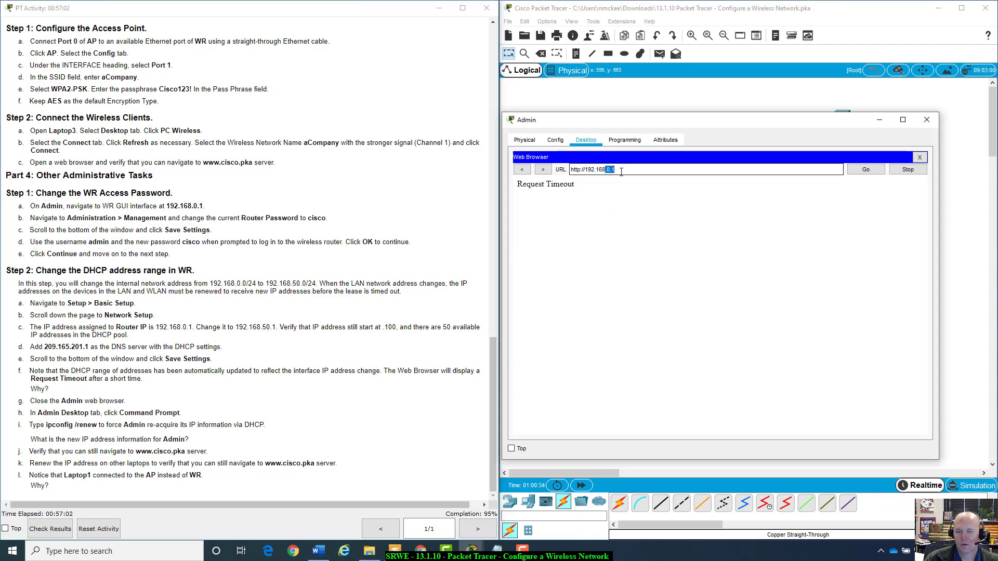
{"action": "key", "text": "BackSpace"}
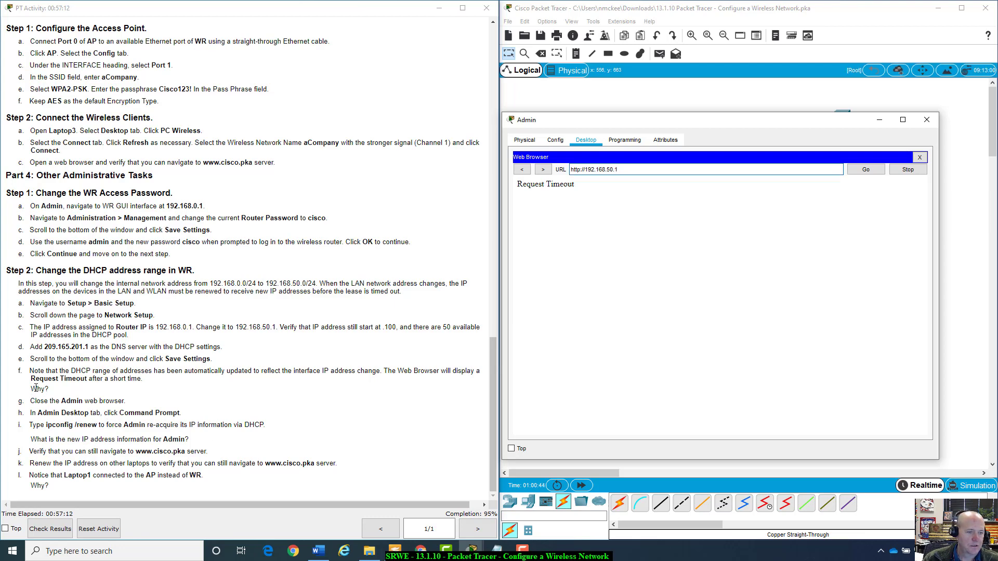
{"action": "left_click_drag", "start_coordinate": [838, 130], "coordinate": [872, 149]}
{"action": "left_click", "coordinate": [910, 175]}
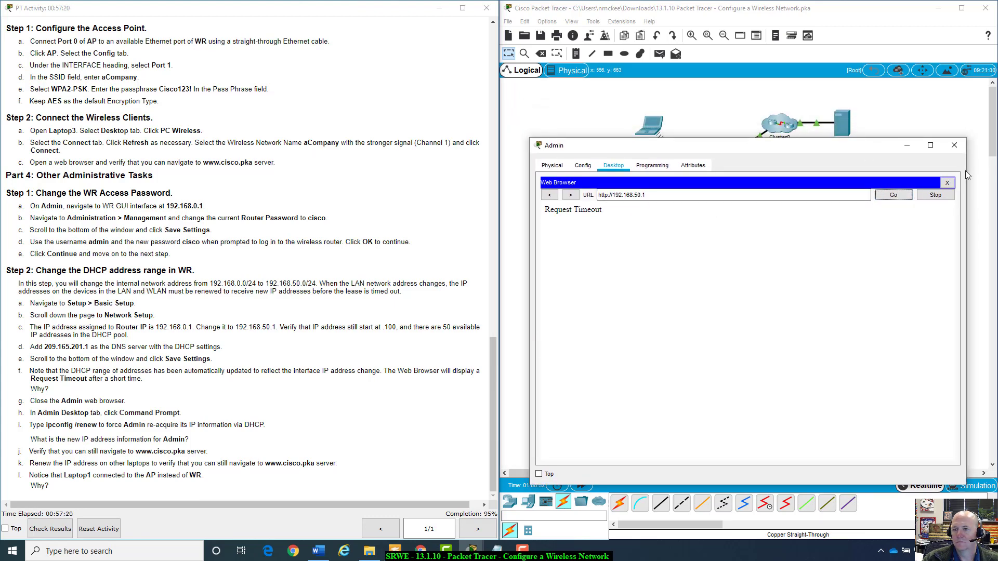
Close Admin's browser and run ipconfig /renew, getting 192.168.50.100 with gateway 192.168.50.1.
{"action": "left_click", "coordinate": [947, 183]}
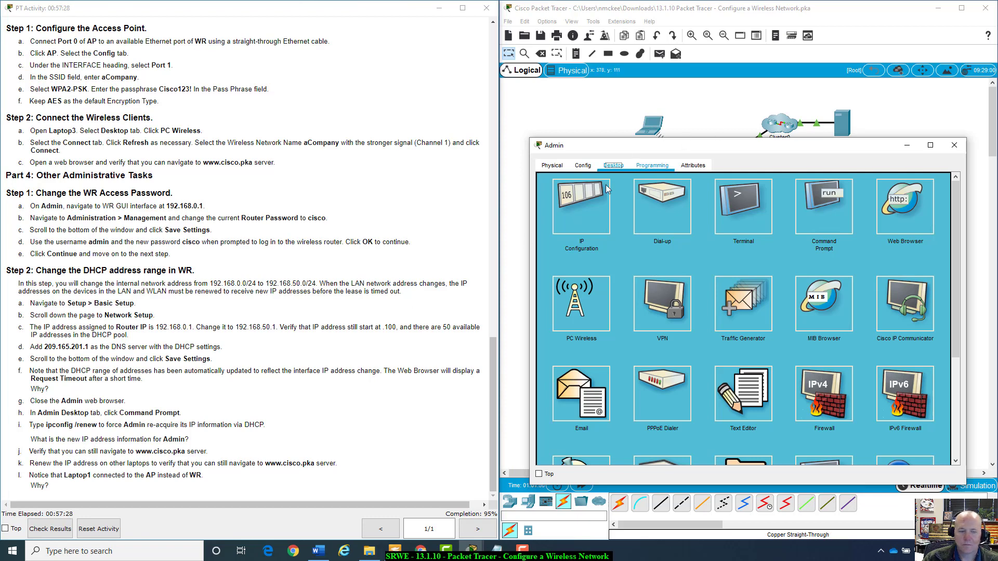
{"action": "left_click", "coordinate": [822, 207]}
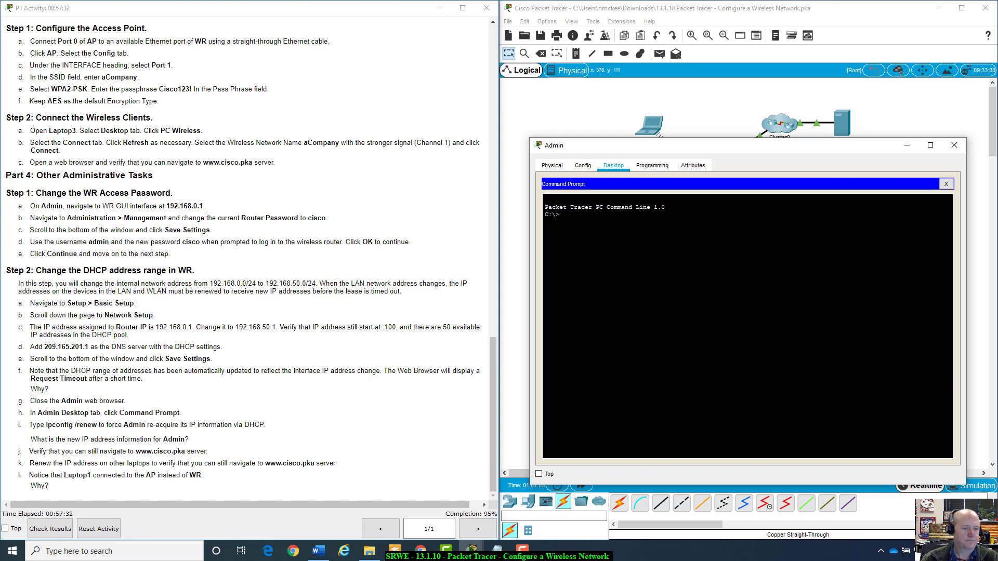
{"action": "type", "text": "ipcio"}
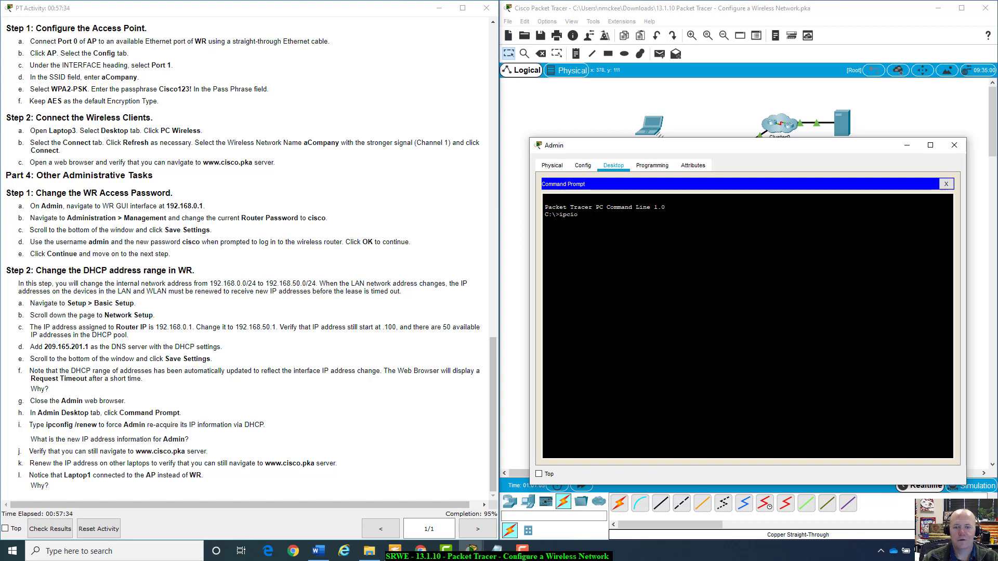
{"action": "key", "text": "BackSpace"}
{"action": "key", "text": "BackSpace"}
{"action": "type", "text": "onfig "}
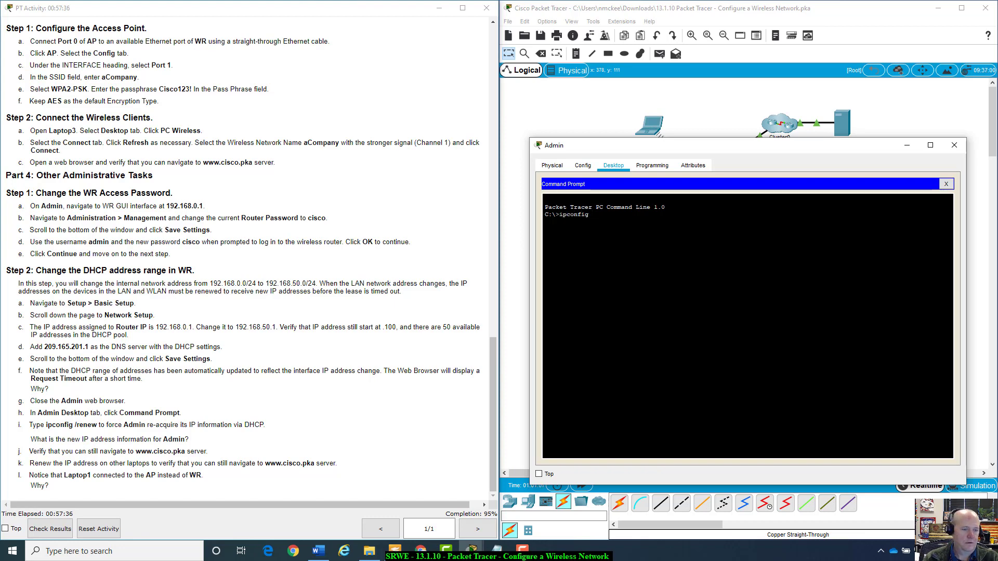
{"action": "type", "text": "/"}
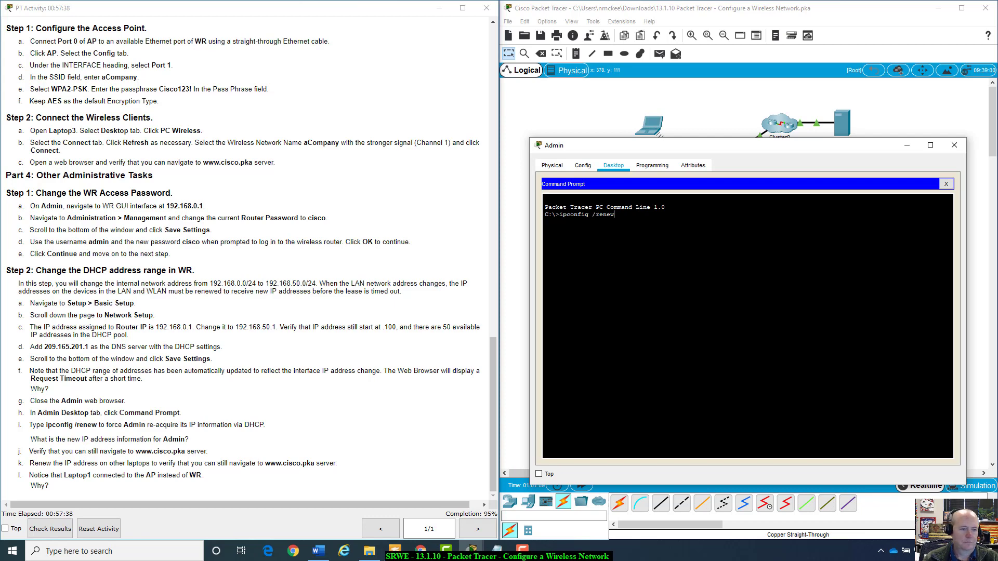
{"action": "type", "text": "renew"}
{"action": "key", "text": "Return"}
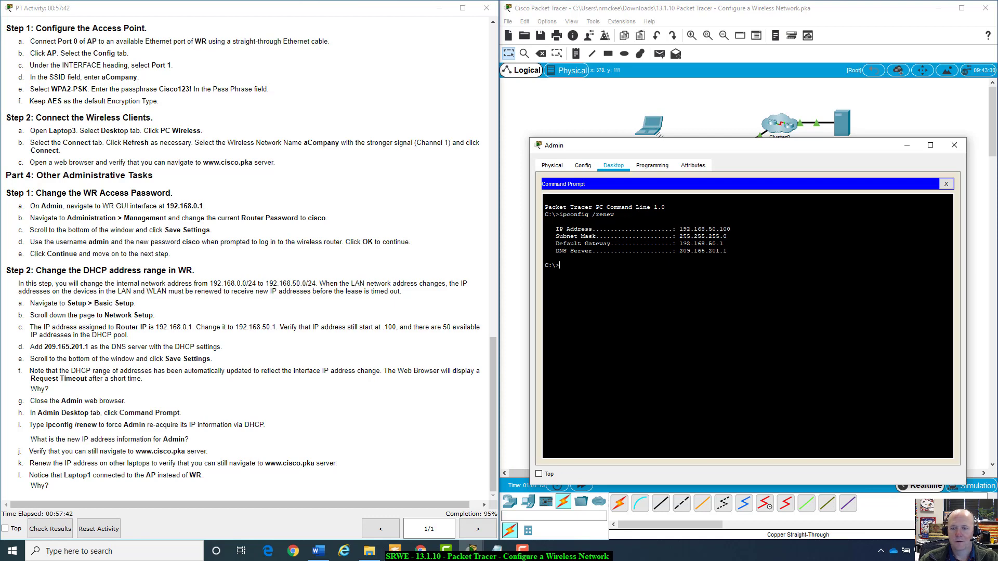
{"action": "left_click_drag", "start_coordinate": [544, 221], "coordinate": [555, 244]}
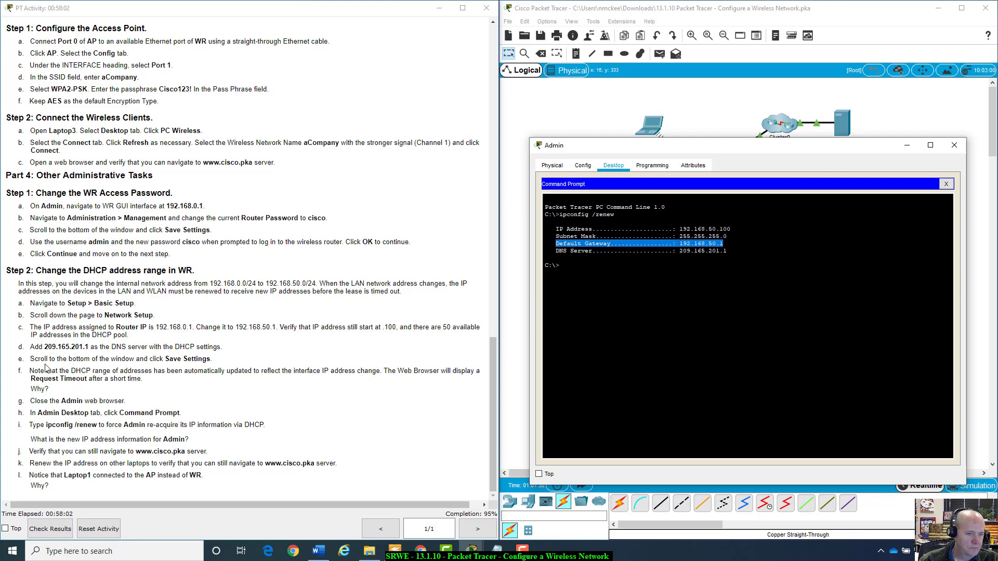
Review activity steps h and i about renewing the IP, then close Admin's Command Prompt.
{"action": "left_click_drag", "start_coordinate": [35, 413], "coordinate": [179, 413]}
{"action": "left_click", "coordinate": [93, 413]}
{"action": "left_click_drag", "start_coordinate": [49, 423], "coordinate": [285, 426]}
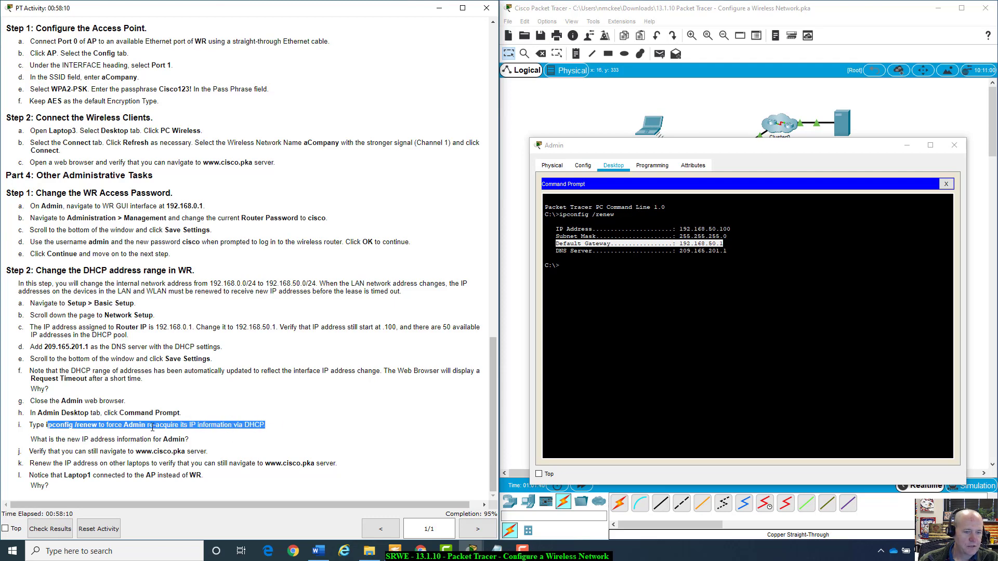
{"action": "left_click", "coordinate": [40, 437]}
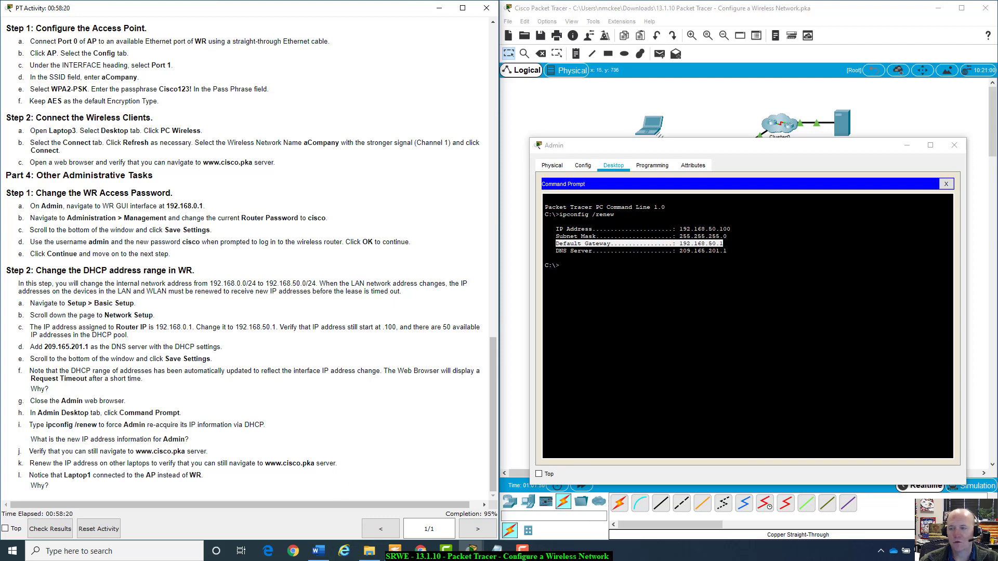
{"action": "left_click", "coordinate": [946, 184]}
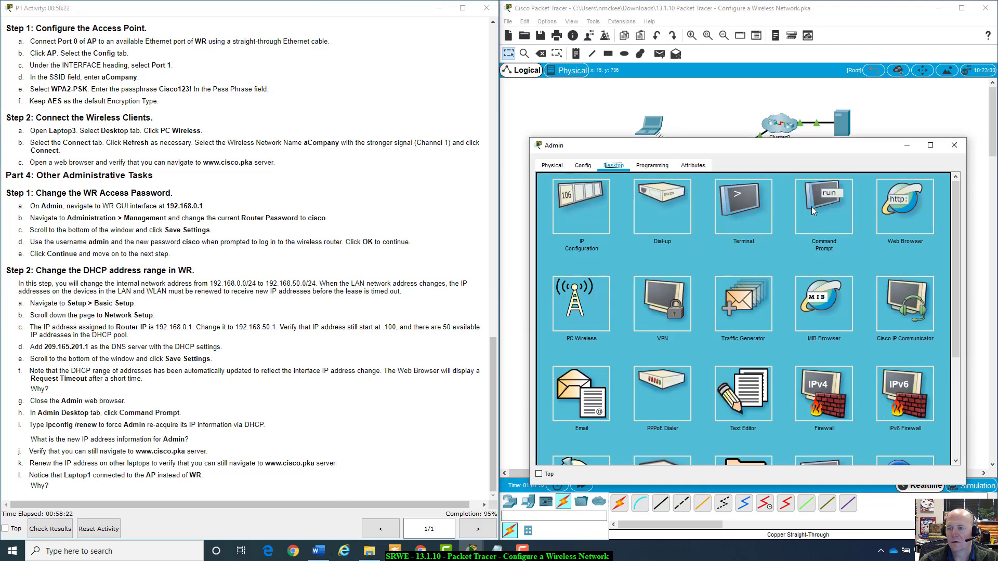
{"action": "left_click", "coordinate": [691, 195]}
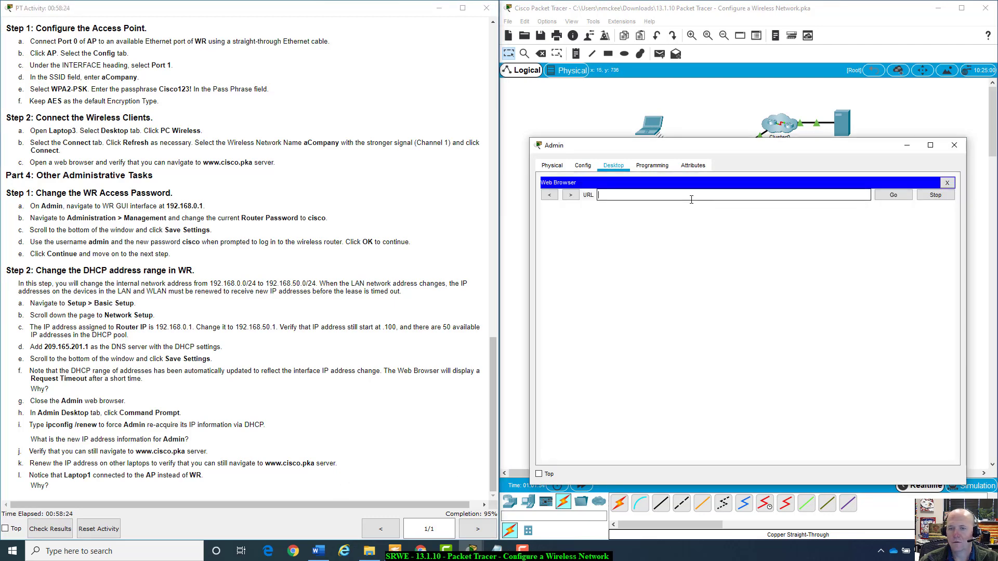
{"action": "type", "text": "www.cisco"}
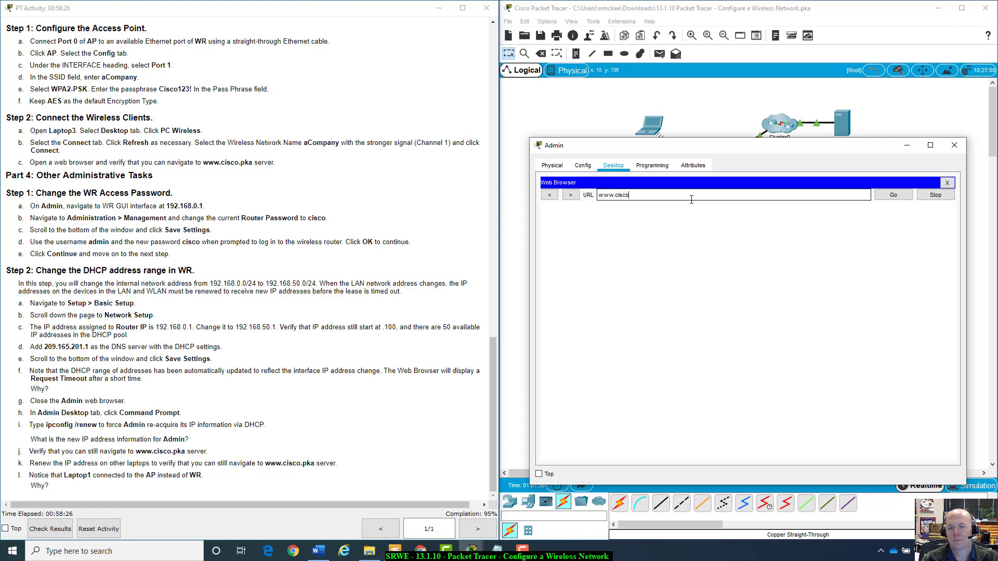
{"action": "type", "text": ".pka"}
{"action": "key", "text": "Return"}
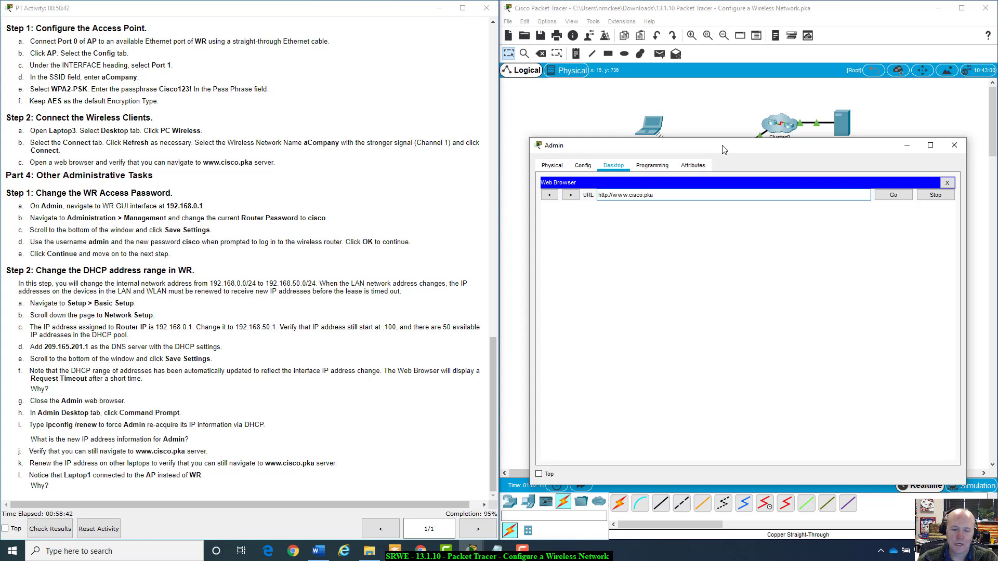
{"action": "key", "text": "Return"}
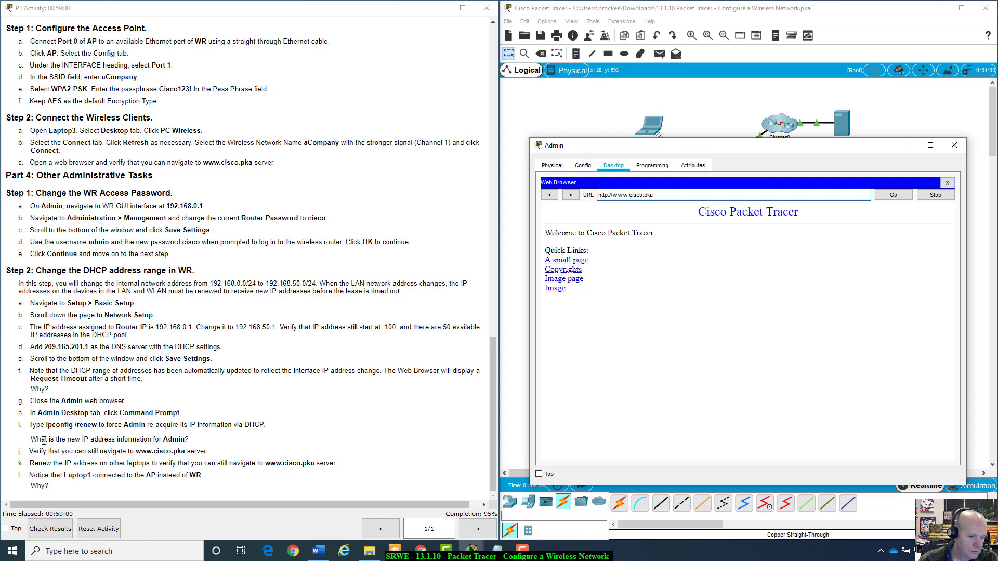
{"action": "left_click_drag", "start_coordinate": [44, 450], "coordinate": [216, 451]}
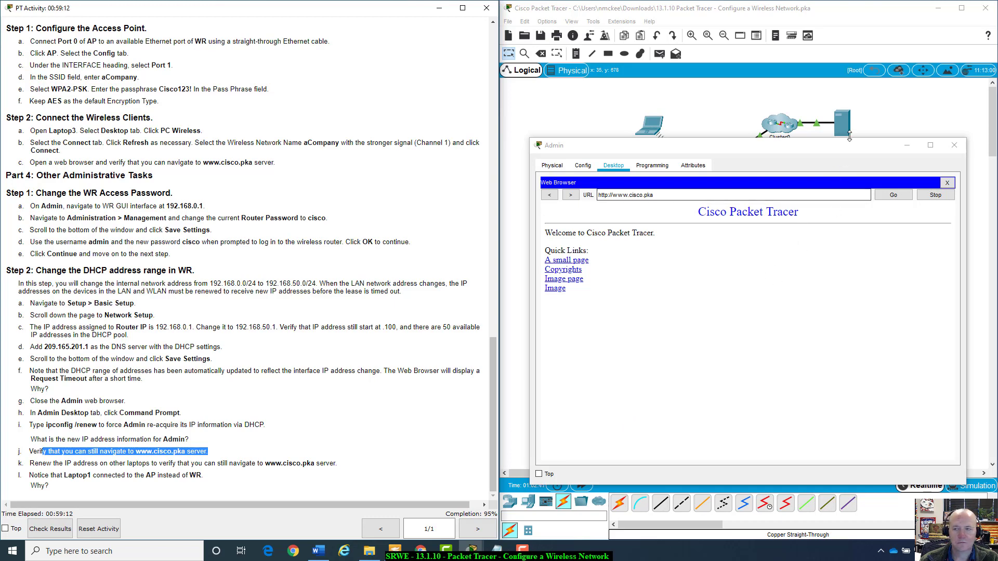
{"action": "left_click_drag", "start_coordinate": [842, 145], "coordinate": [835, 202]}
Minimize Admin and run ipconfig /renew on Laptop1, confirming its new address 192.168.50.101.
{"action": "left_click", "coordinate": [902, 203]}
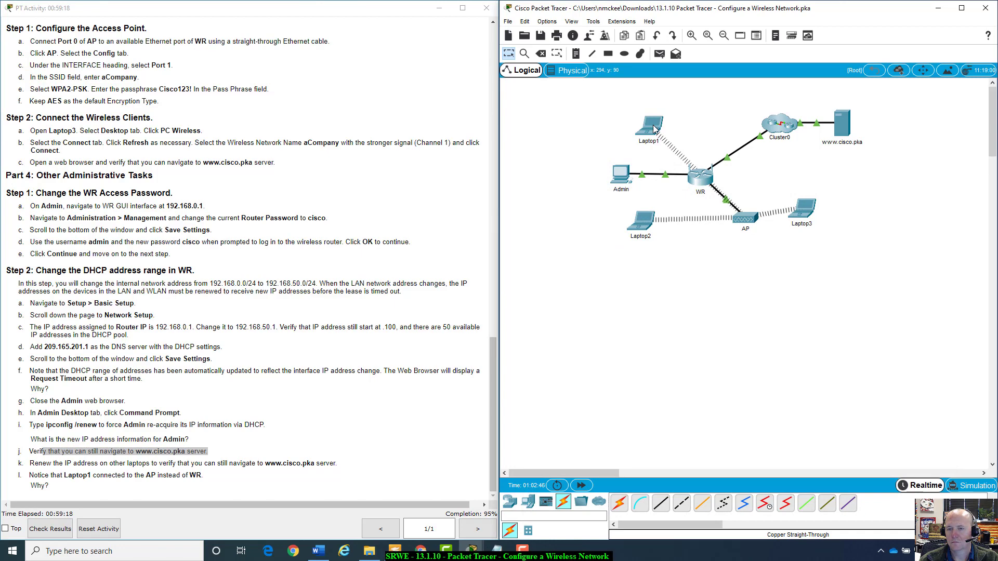
{"action": "mouse_move", "coordinate": [654, 129]}
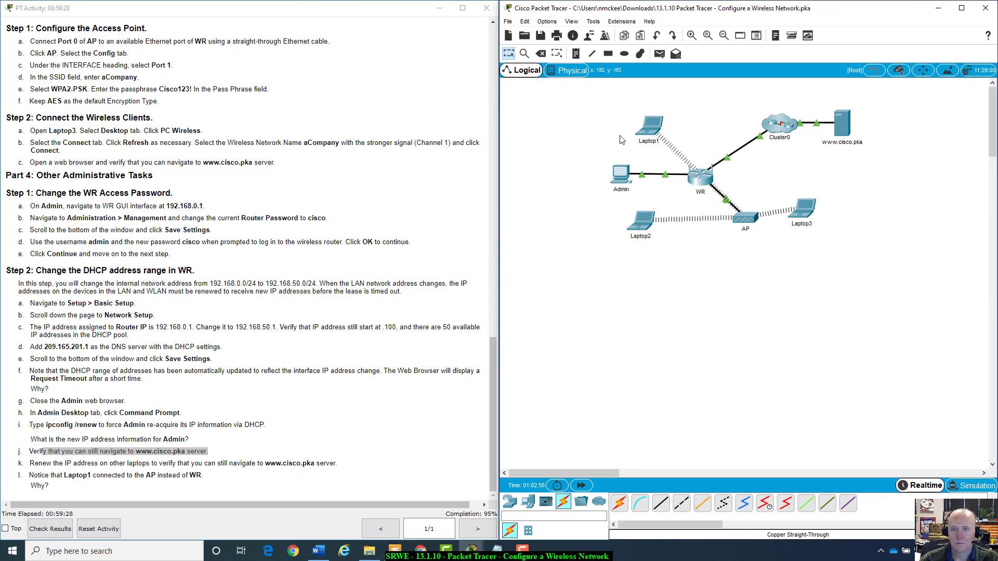
{"action": "left_click", "coordinate": [652, 125]}
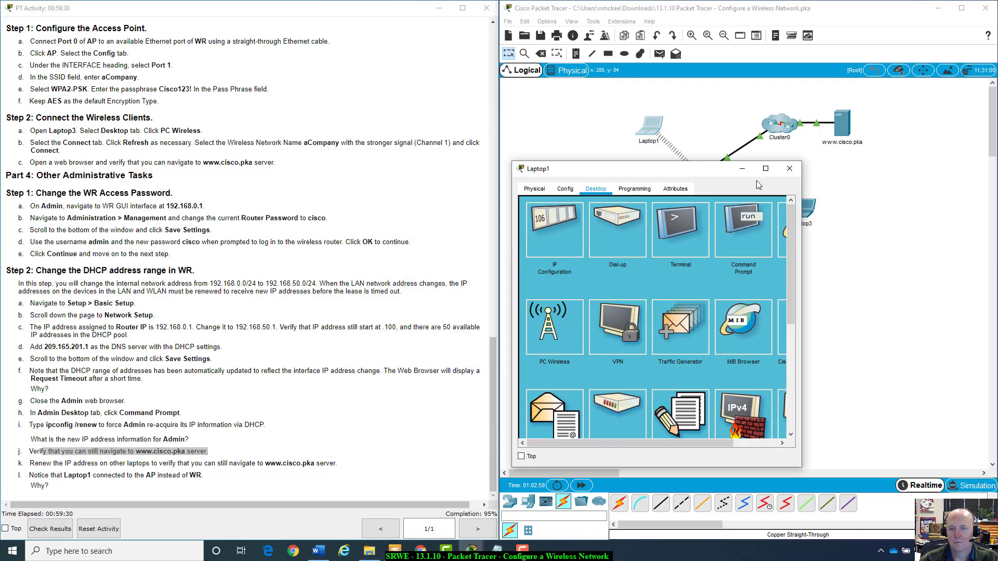
{"action": "left_click", "coordinate": [787, 257]}
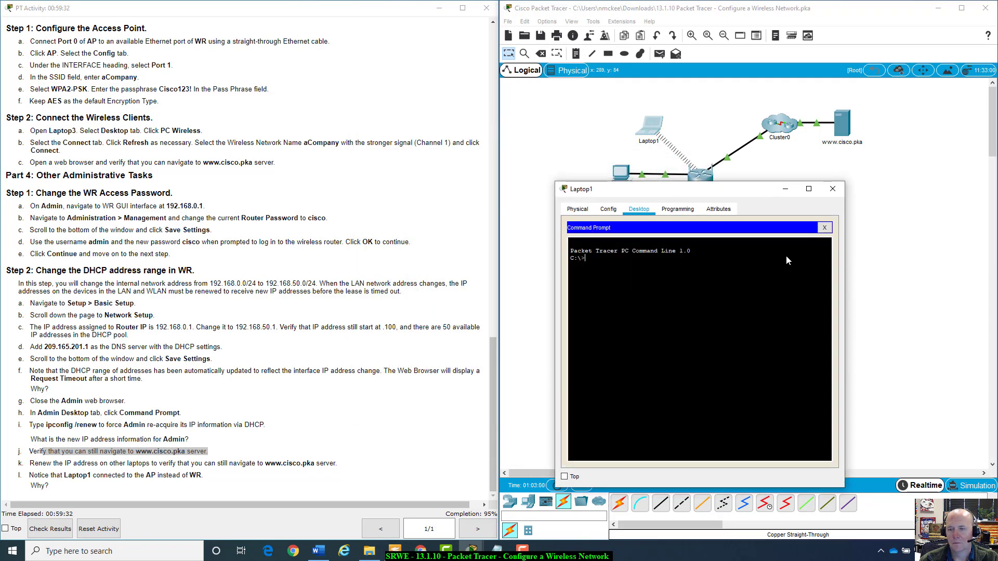
{"action": "type", "text": "ipco"}
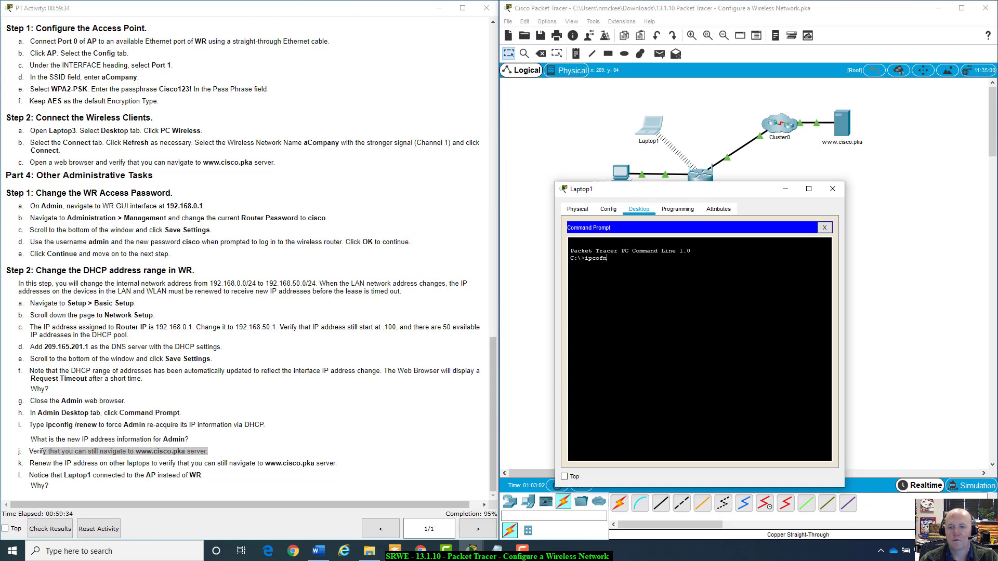
{"action": "type", "text": "nfig /r"}
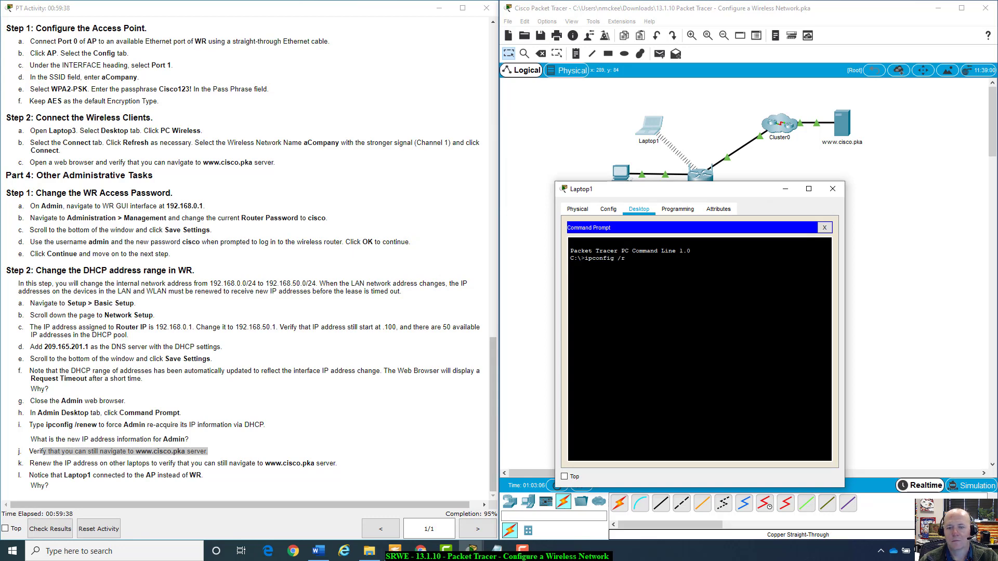
{"action": "type", "text": "enew"}
{"action": "key", "text": "Return"}
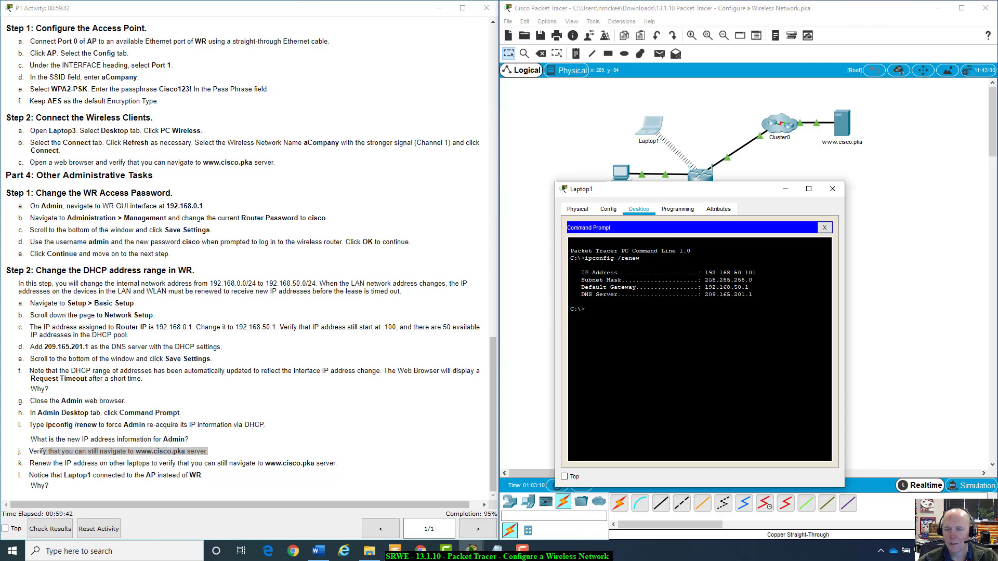
{"action": "left_click_drag", "start_coordinate": [708, 272], "coordinate": [756, 273]}
{"action": "left_click_drag", "start_coordinate": [752, 189], "coordinate": [800, 277]}
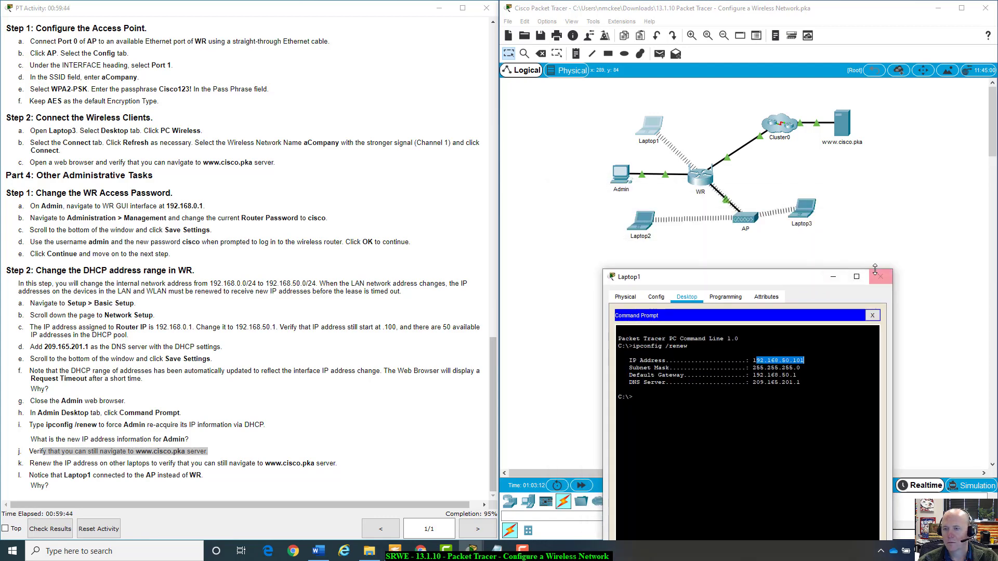
{"action": "left_click", "coordinate": [879, 276]}
Run ipconfig /renew in Laptop2's Command Prompt.
{"action": "left_click", "coordinate": [641, 222]}
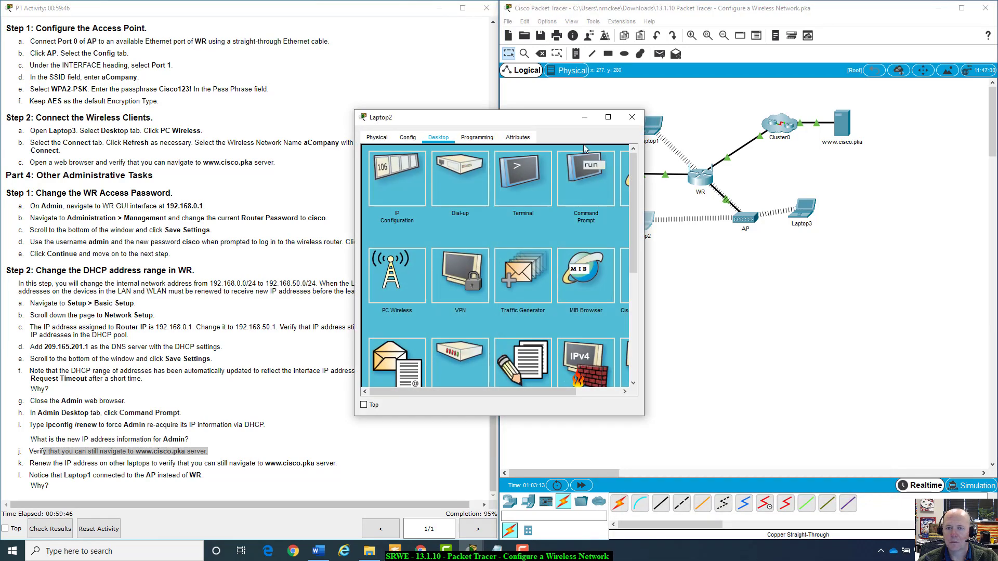
{"action": "left_click_drag", "start_coordinate": [572, 119], "coordinate": [809, 224]}
{"action": "left_click", "coordinate": [842, 283]}
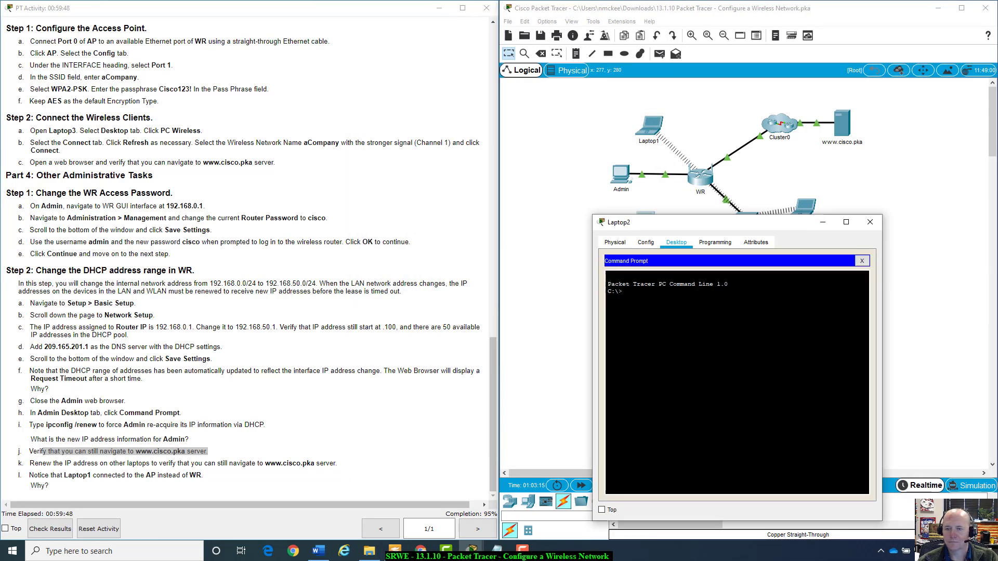
{"action": "type", "text": "ipcofn"}
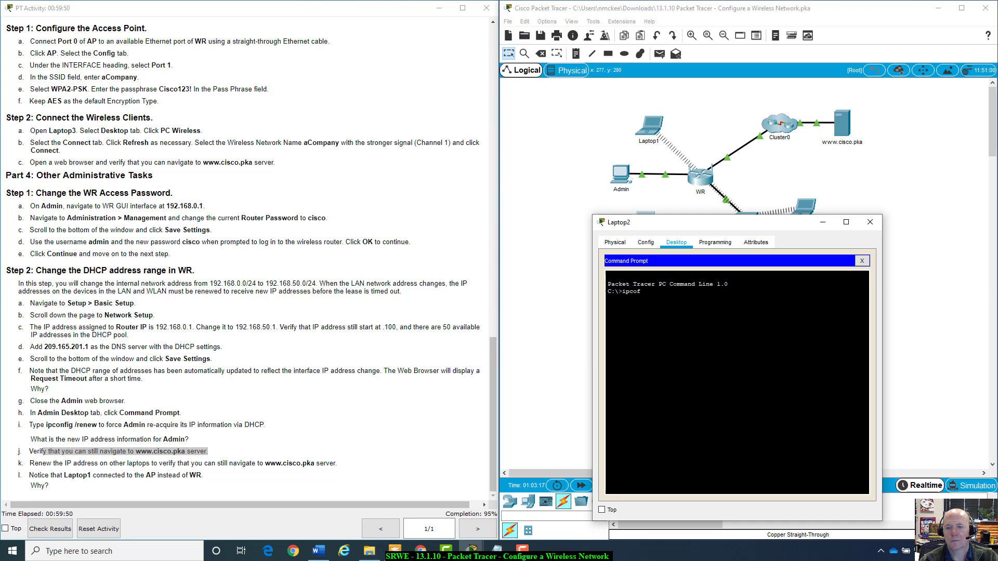
{"action": "key", "text": "BackSpace"}
{"action": "type", "text": "nfig /renew"}
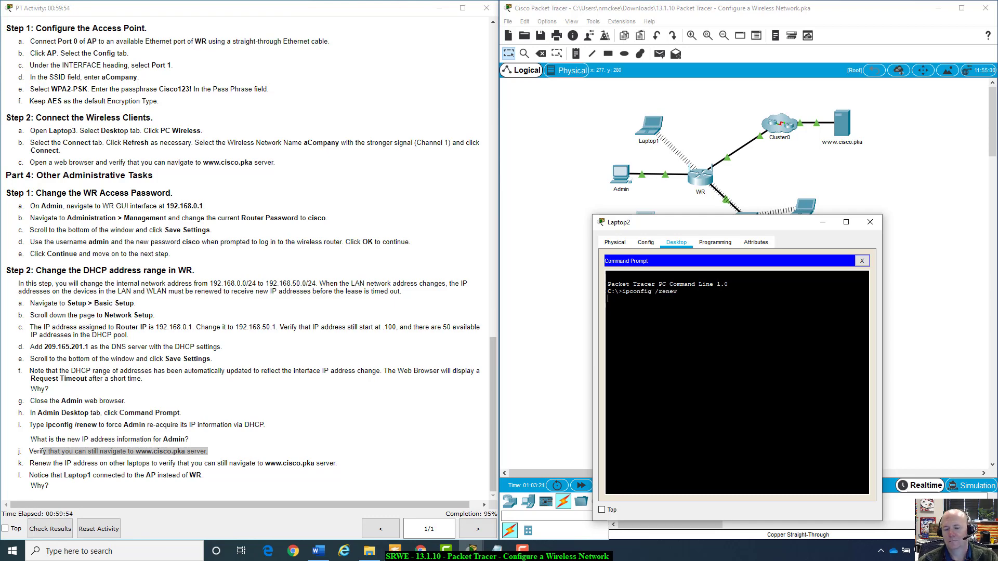
{"action": "key", "text": "Return"}
Confirm Laptop2's new address 192.168.50.102 and move its window down to uncover the topology.
{"action": "left_click_drag", "start_coordinate": [746, 305], "coordinate": [764, 305]}
{"action": "left_click_drag", "start_coordinate": [618, 306], "coordinate": [793, 328]}
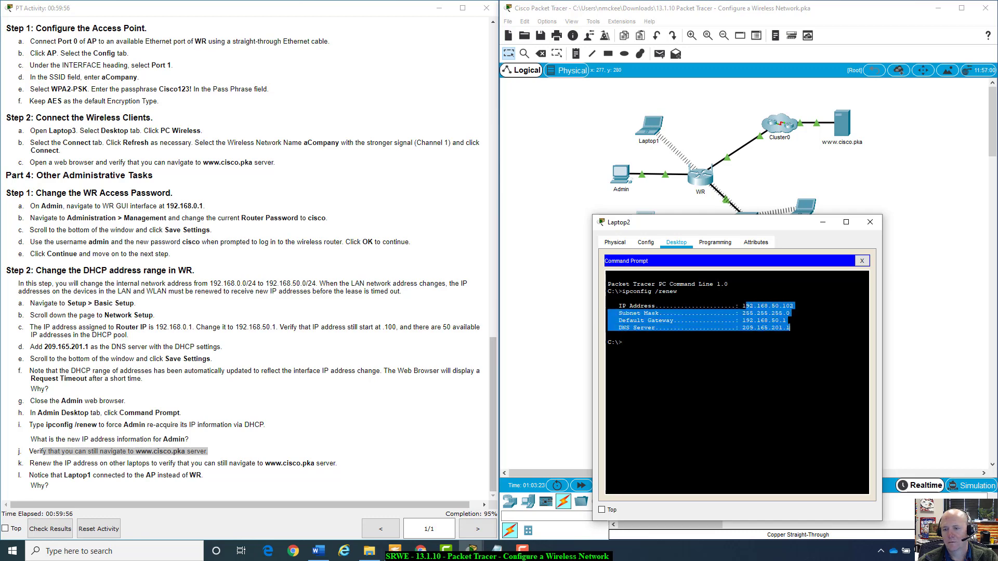
{"action": "left_click", "coordinate": [794, 328]}
{"action": "left_click_drag", "start_coordinate": [742, 305], "coordinate": [793, 306]}
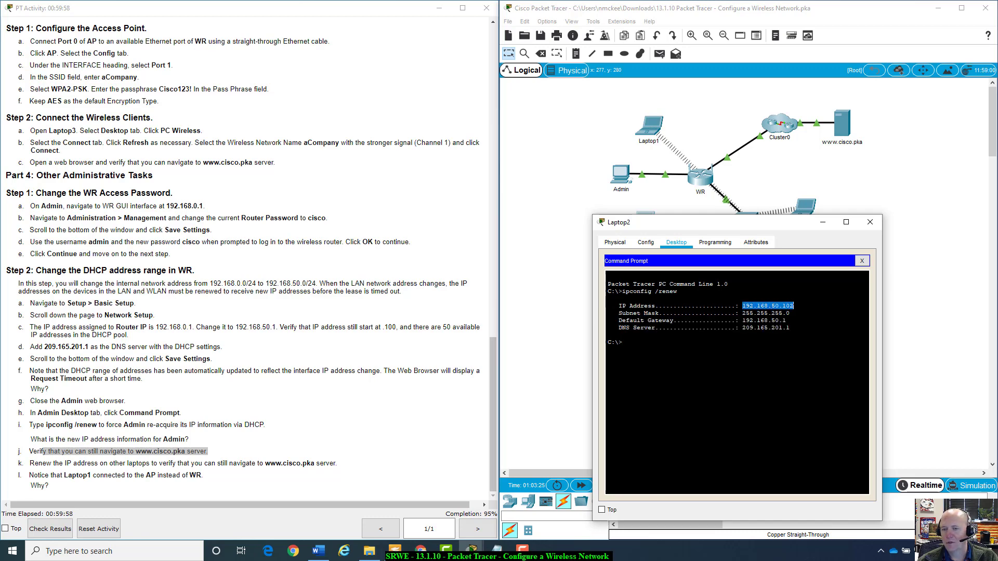
{"action": "left_click_drag", "start_coordinate": [706, 227], "coordinate": [689, 238]}
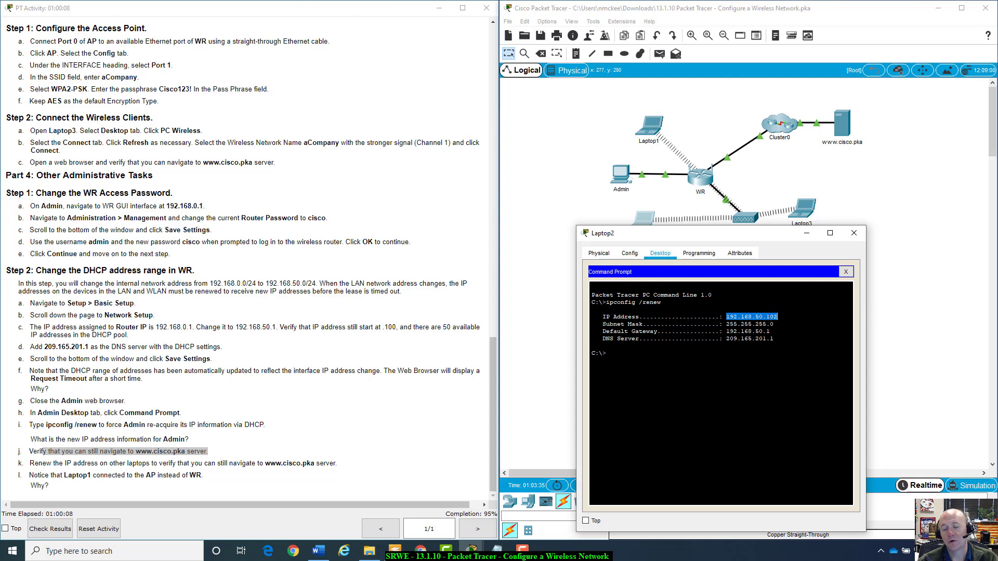
{"action": "left_click_drag", "start_coordinate": [767, 238], "coordinate": [743, 301]}
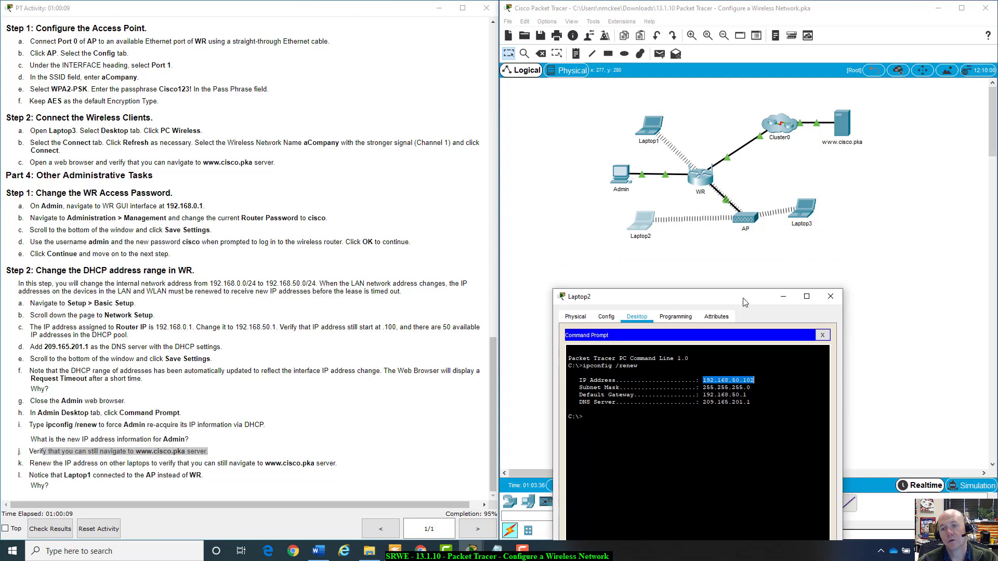
Check Laptop3's IP Configuration, then close its device window.
{"action": "left_click", "coordinate": [804, 216]}
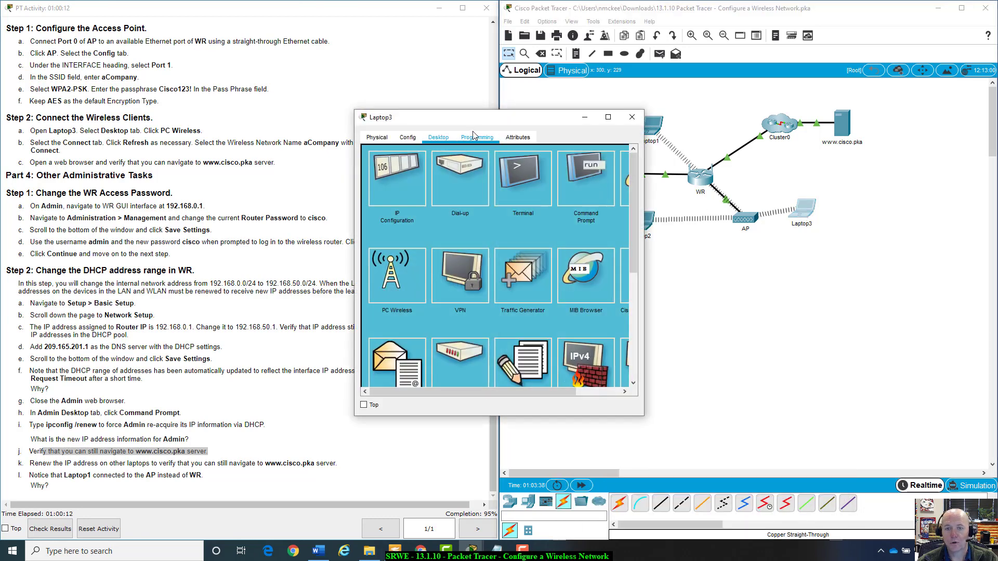
{"action": "left_click", "coordinate": [404, 169]}
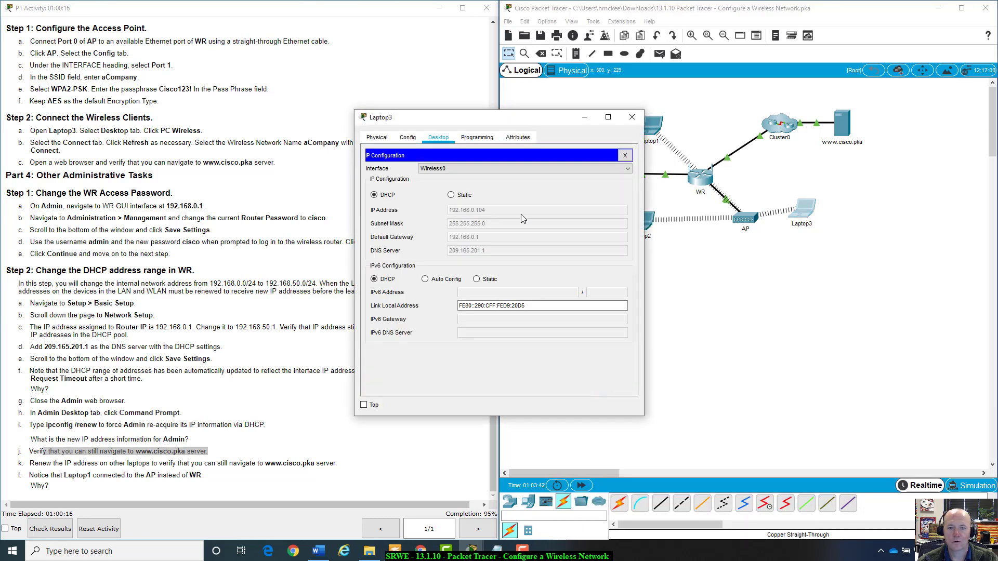
{"action": "left_click_drag", "start_coordinate": [512, 126], "coordinate": [818, 251]}
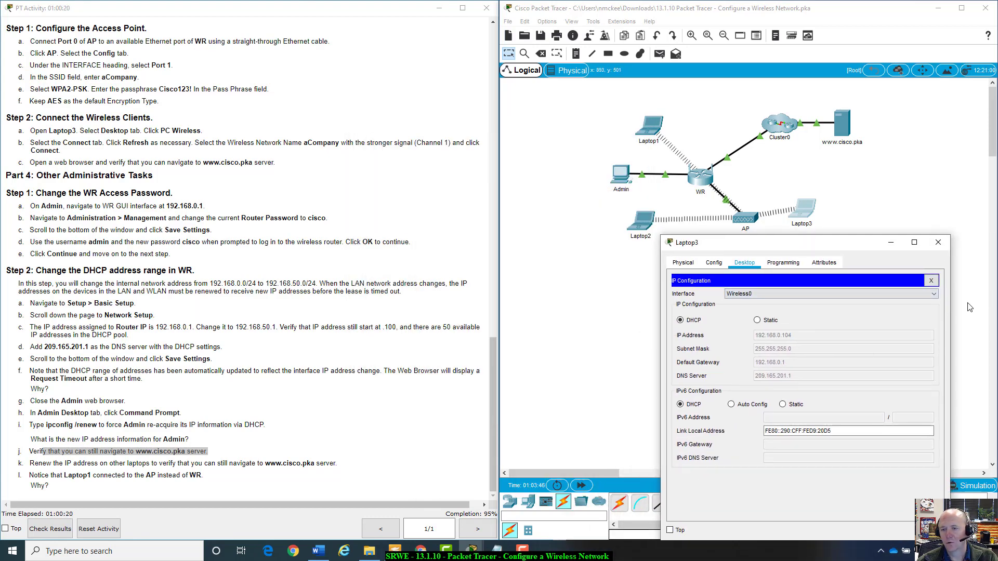
{"action": "left_click", "coordinate": [931, 280]}
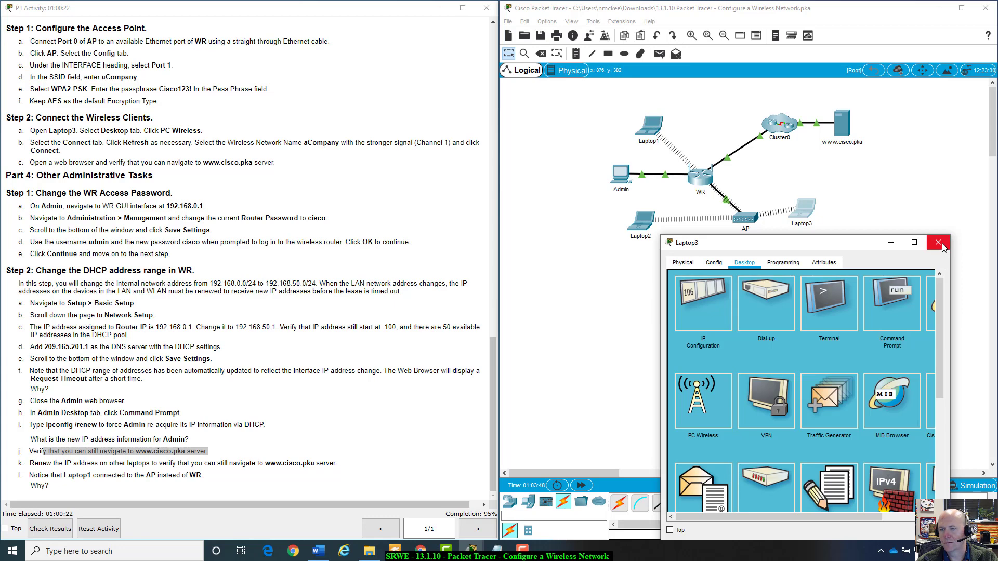
{"action": "left_click", "coordinate": [938, 243]}
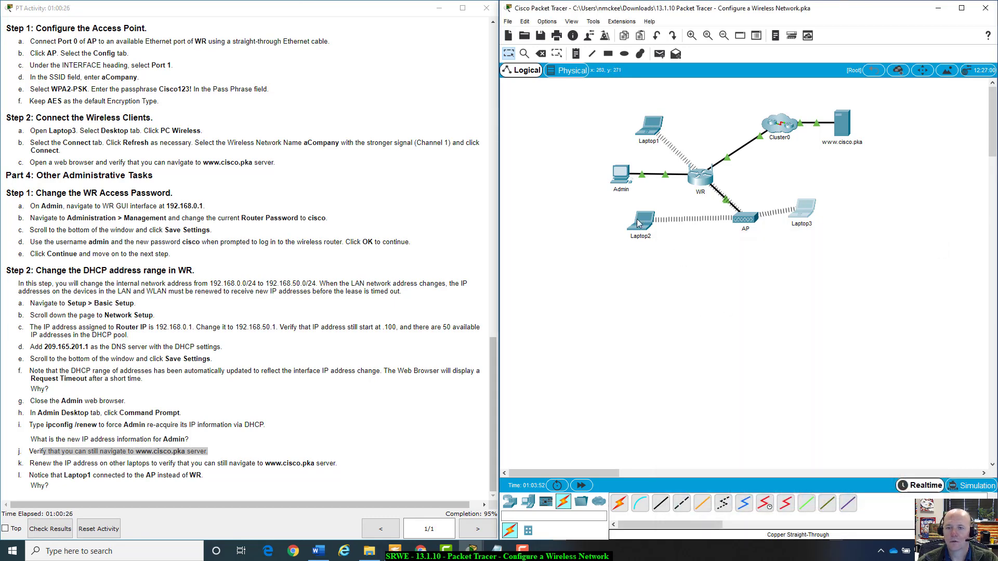
Move Laptop2 lower and Laptop1 up and to the right on the topology.
{"action": "left_click_drag", "start_coordinate": [639, 228], "coordinate": [640, 240]}
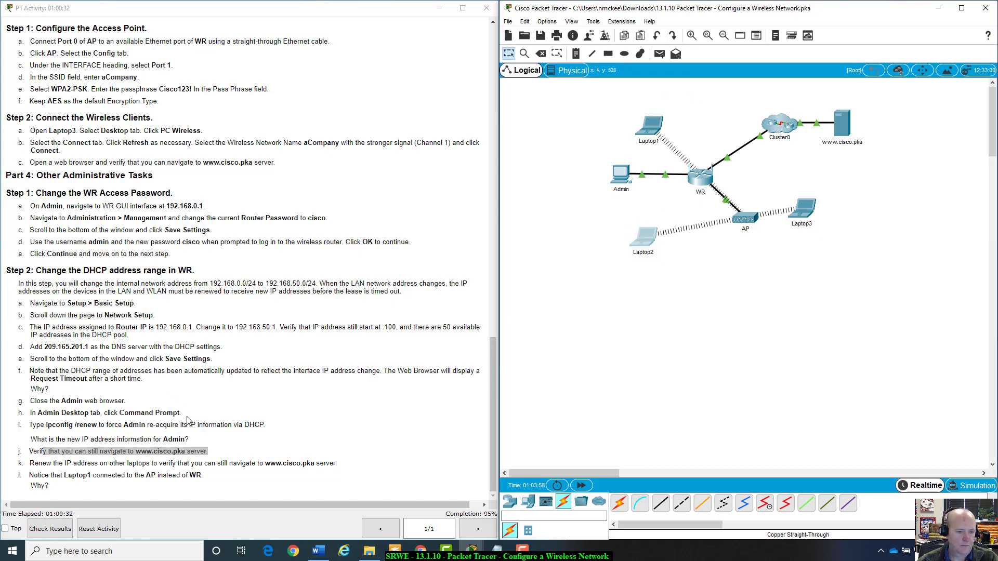
{"action": "left_click_drag", "start_coordinate": [30, 477], "coordinate": [213, 477]}
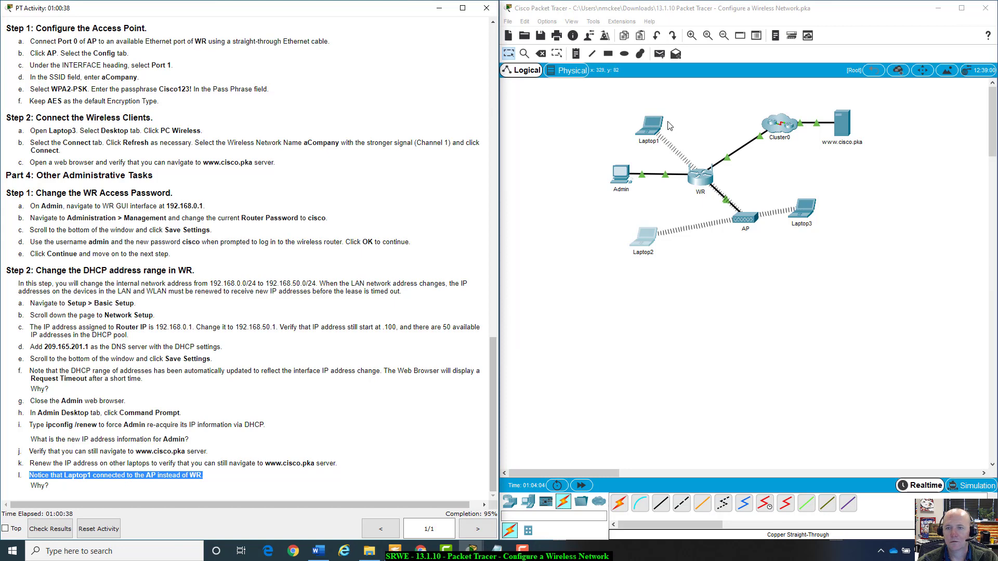
{"action": "left_click_drag", "start_coordinate": [658, 125], "coordinate": [682, 127]}
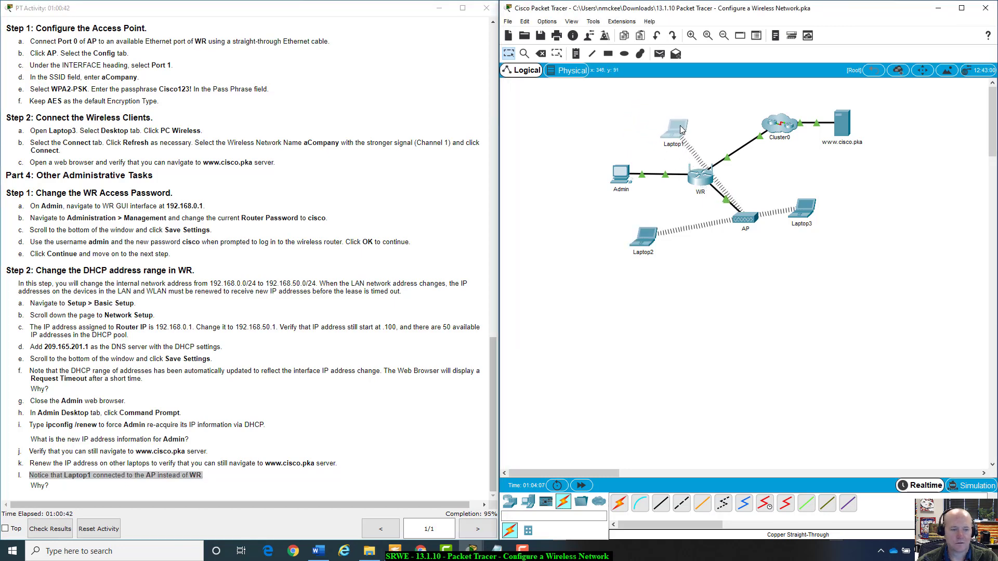
In Laptop1's PC Wireless Connect list, refresh and join the aCompany network on channel 1.
{"action": "left_click", "coordinate": [682, 130]}
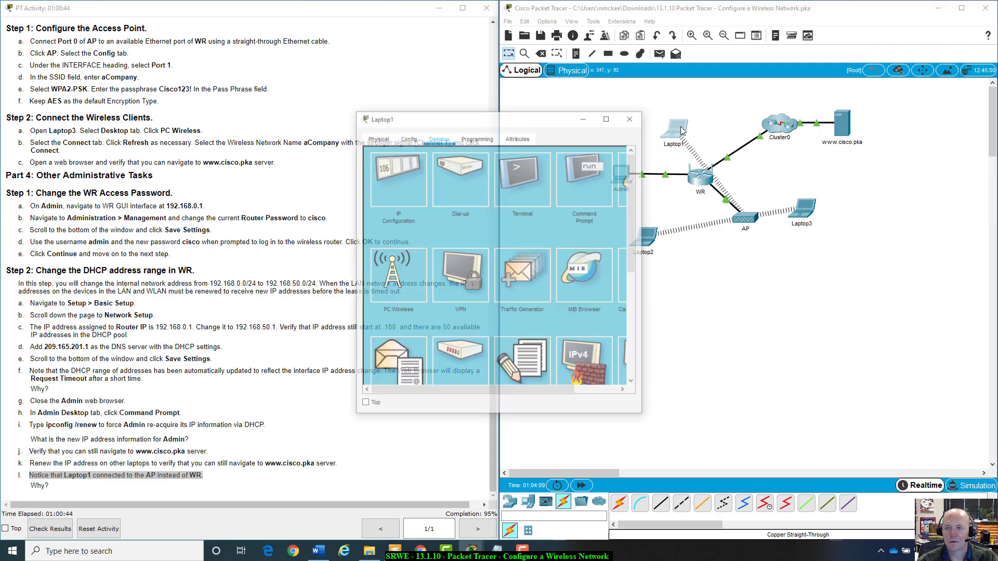
{"action": "left_click_drag", "start_coordinate": [546, 117], "coordinate": [801, 179]}
{"action": "left_click", "coordinate": [626, 343]}
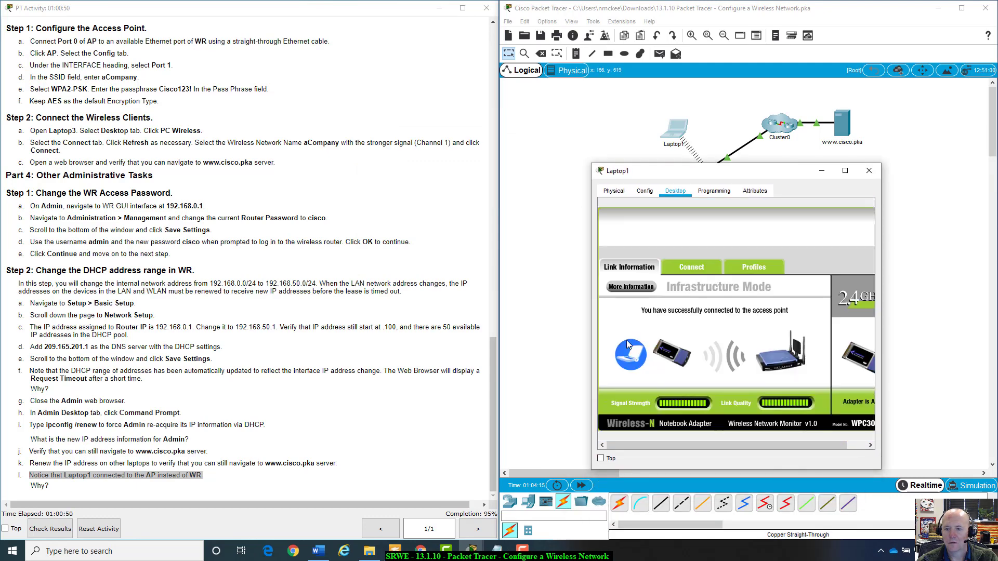
{"action": "double_click", "coordinate": [790, 173]}
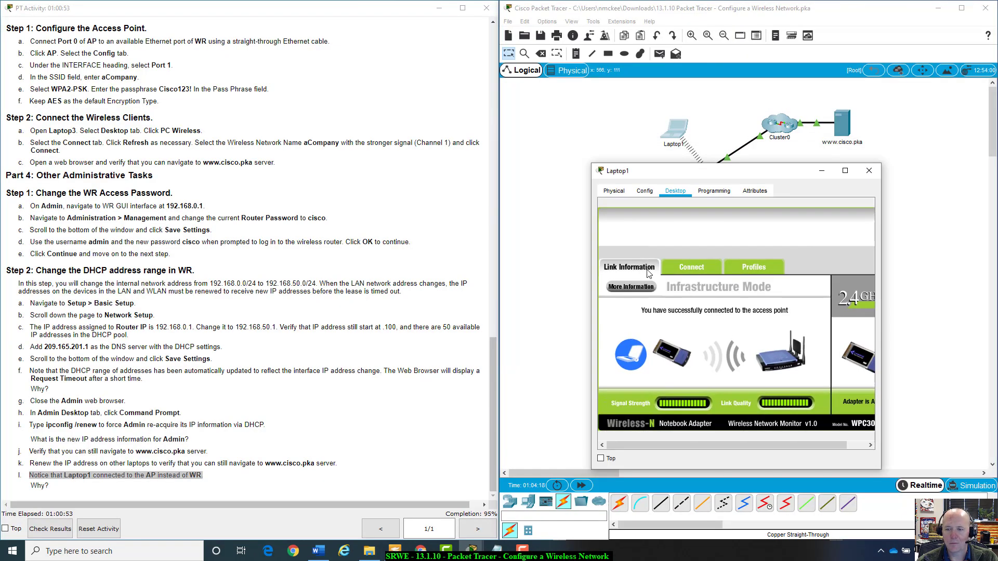
{"action": "left_click", "coordinate": [961, 5]}
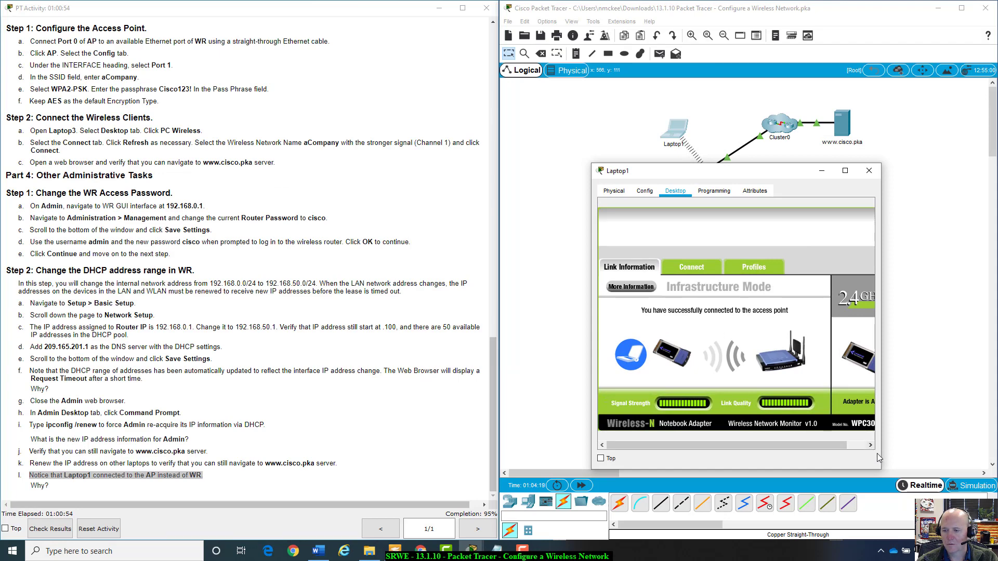
{"action": "left_click", "coordinate": [692, 269]}
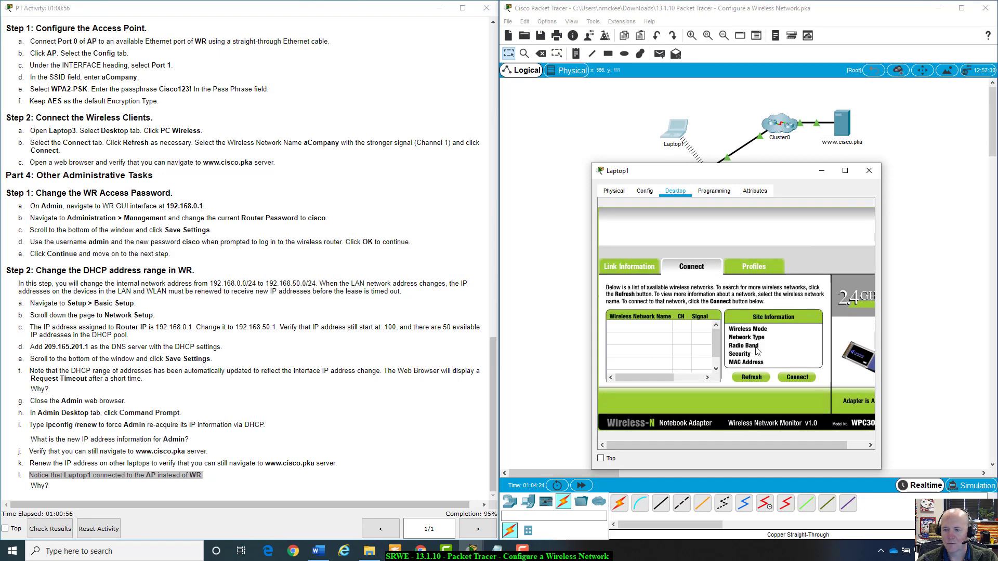
{"action": "left_click", "coordinate": [758, 380]}
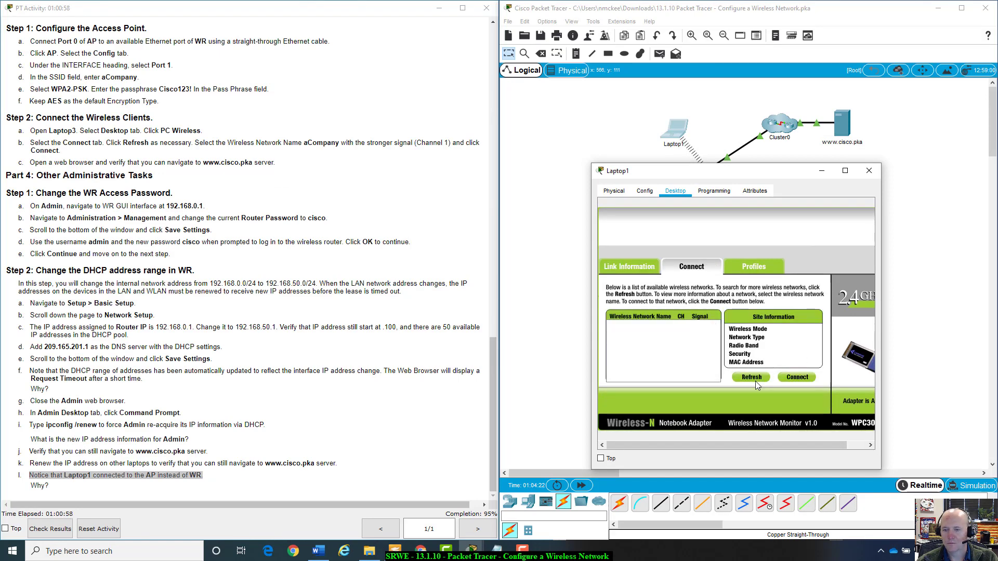
{"action": "left_click", "coordinate": [758, 378]}
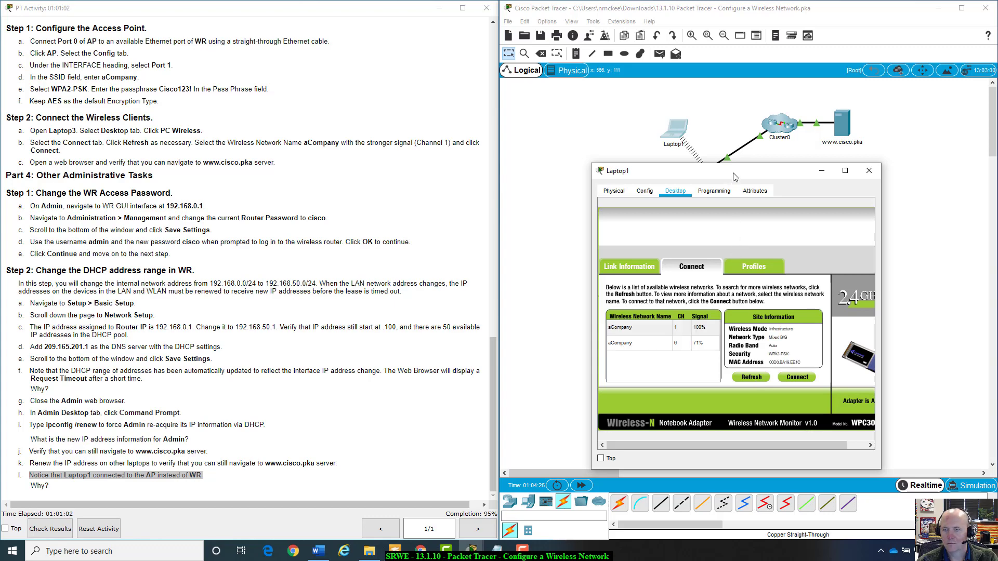
{"action": "left_click_drag", "start_coordinate": [735, 177], "coordinate": [657, 223]}
{"action": "left_click", "coordinate": [576, 381]}
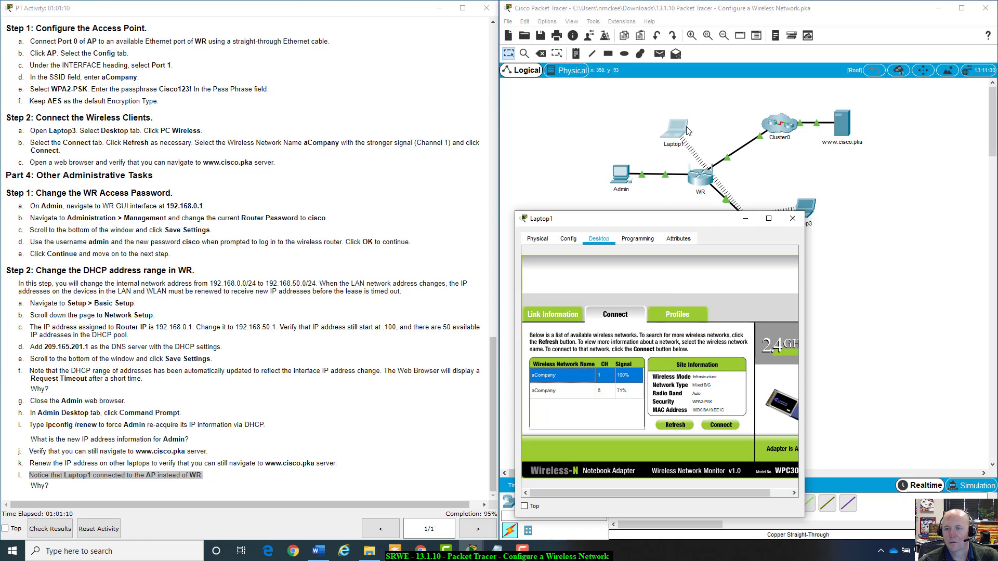
Place Laptop1 next to the AP on the topology.
{"action": "mouse_move", "coordinate": [666, 221]}
{"action": "left_mouse_down"}
{"action": "mouse_move", "coordinate": [671, 354]}
{"action": "mouse_move", "coordinate": [673, 219]}
{"action": "left_mouse_up"}
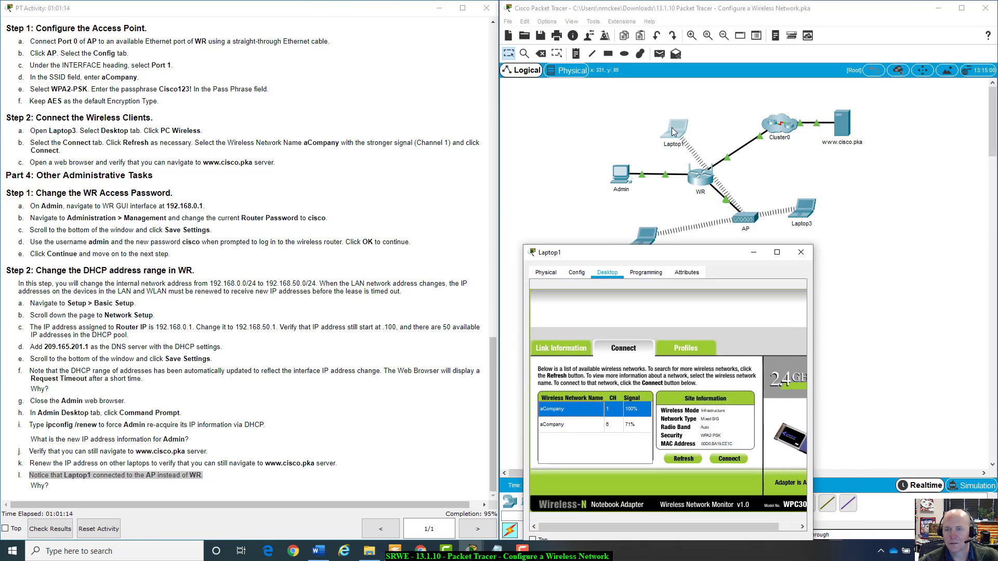
{"action": "left_click_drag", "start_coordinate": [672, 132], "coordinate": [790, 256]}
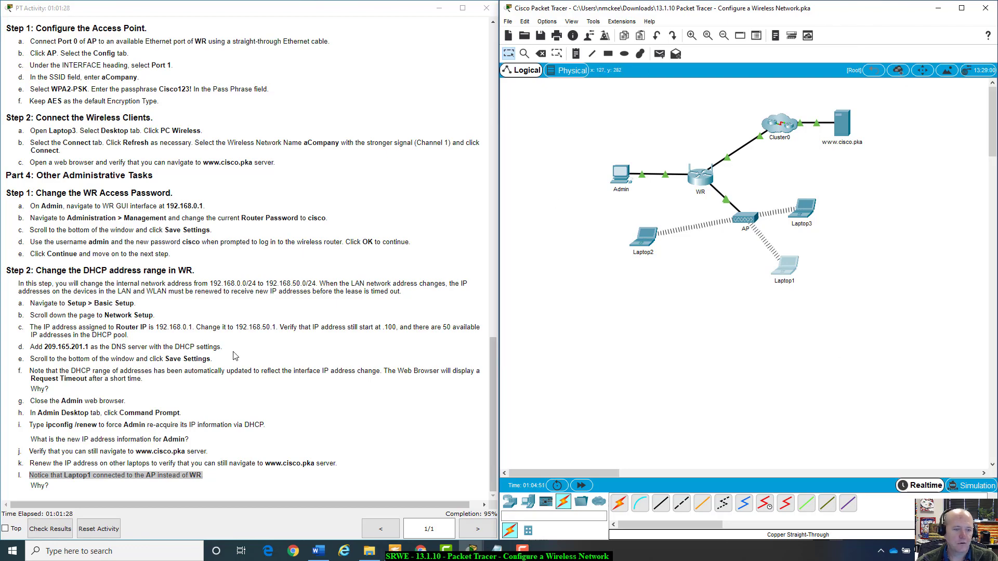
{"action": "scroll", "coordinate": [232, 370], "scroll_direction": "up", "scroll_amount": 20}
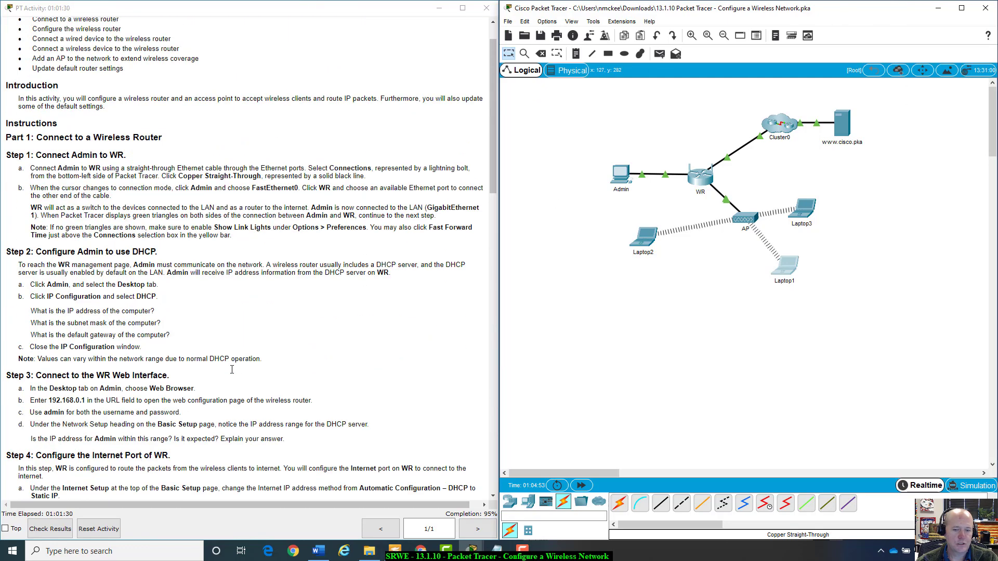
{"action": "scroll", "coordinate": [218, 265], "scroll_direction": "down", "scroll_amount": 20}
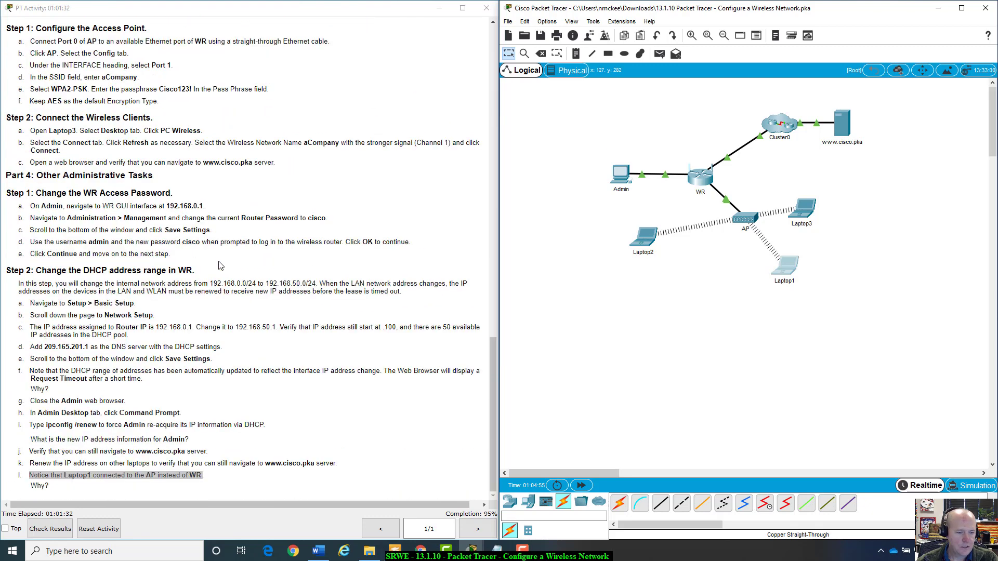
{"action": "left_click", "coordinate": [46, 534]}
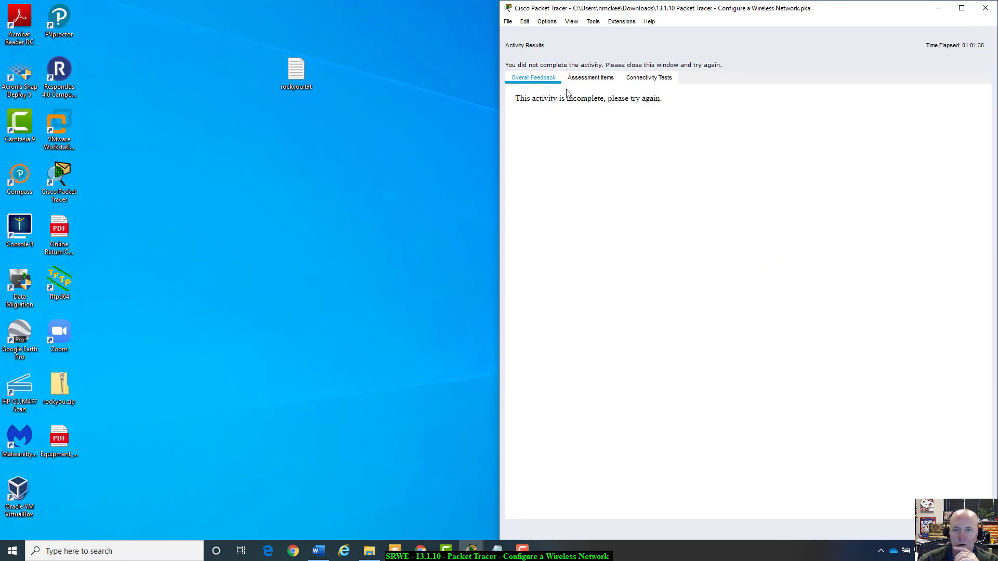
{"action": "left_click", "coordinate": [576, 83]}
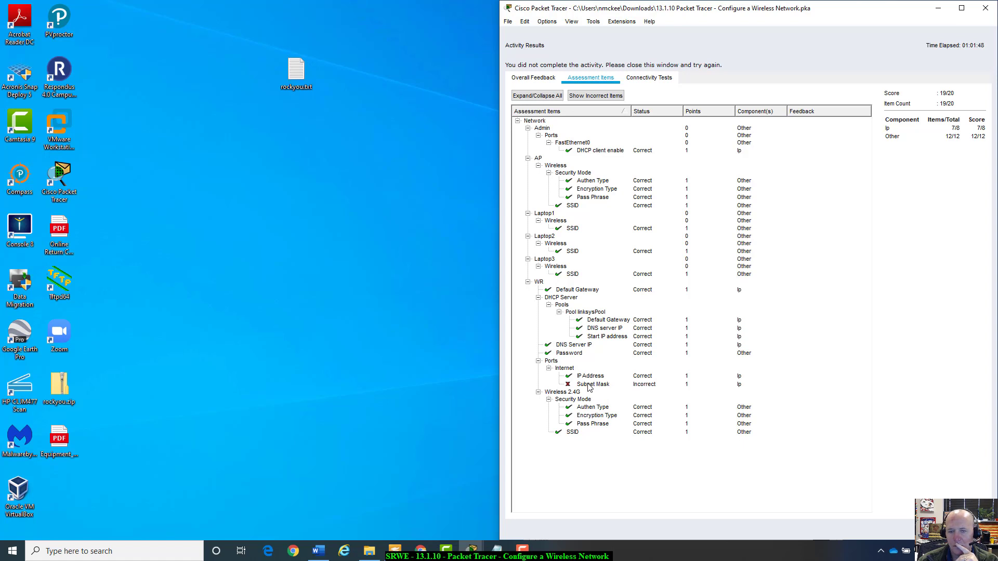
{"action": "left_click", "coordinate": [652, 78]}
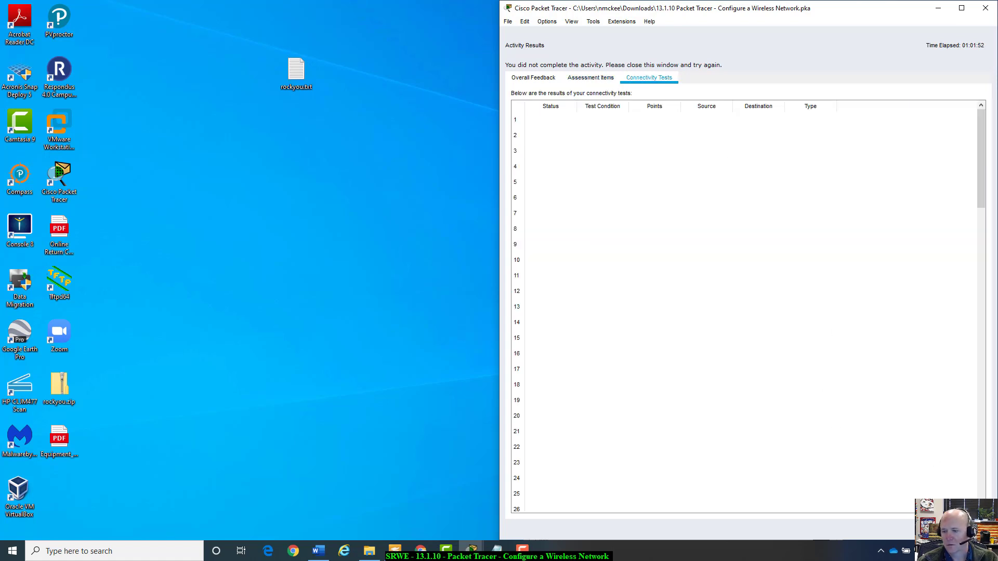
{"action": "key", "text": "Escape"}
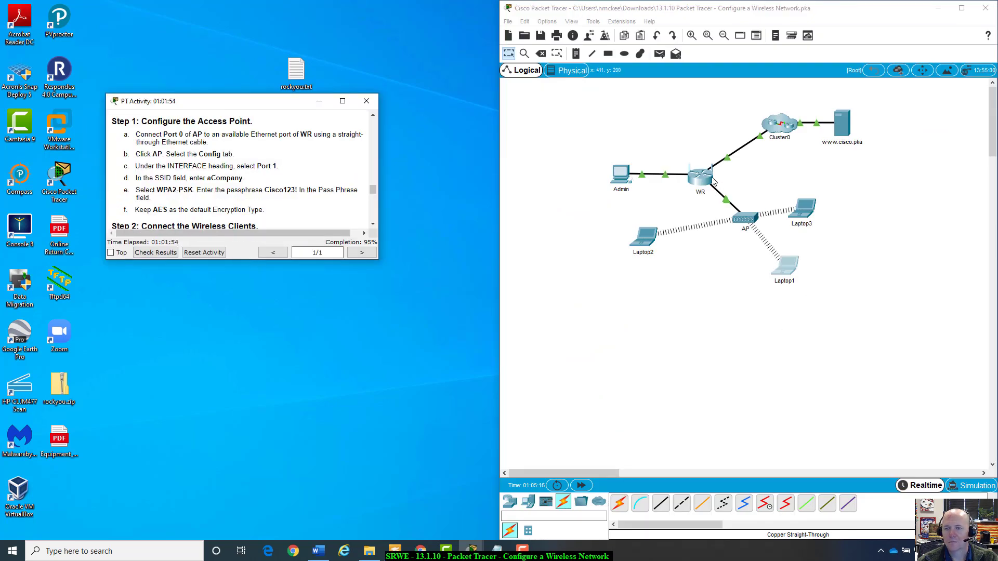
Dismiss the warning, open the Admin PC and launch its Web Browser.
{"action": "left_click", "coordinate": [773, 288]}
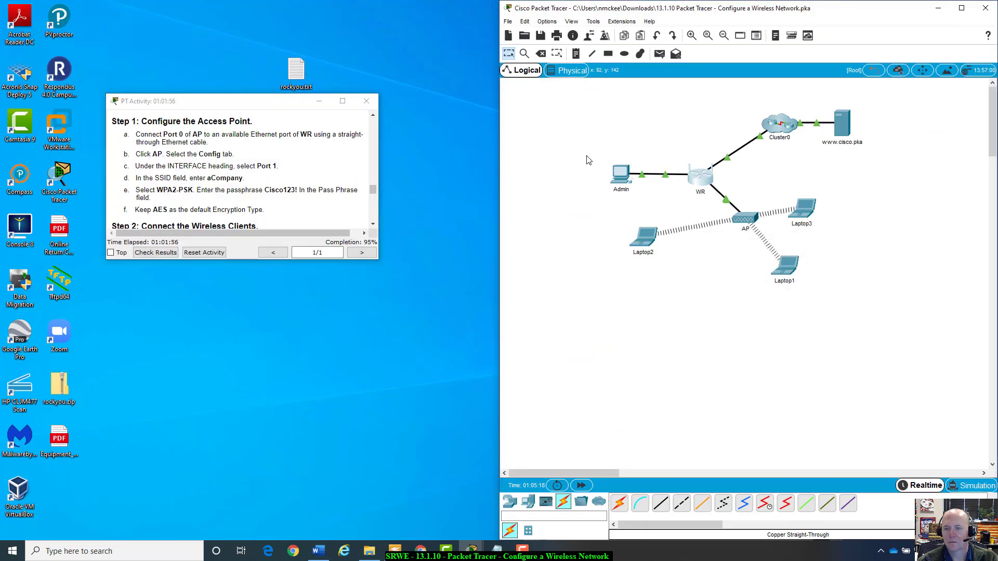
{"action": "left_click", "coordinate": [621, 176]}
{"action": "left_click_drag", "start_coordinate": [571, 124], "coordinate": [786, 268]}
{"action": "left_click", "coordinate": [804, 325]}
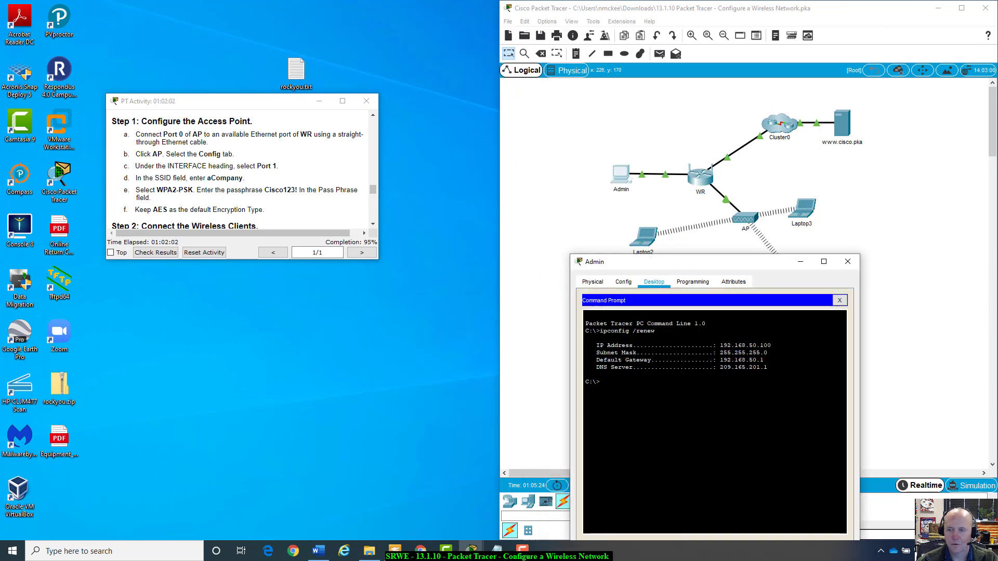
{"action": "left_click", "coordinate": [841, 302]}
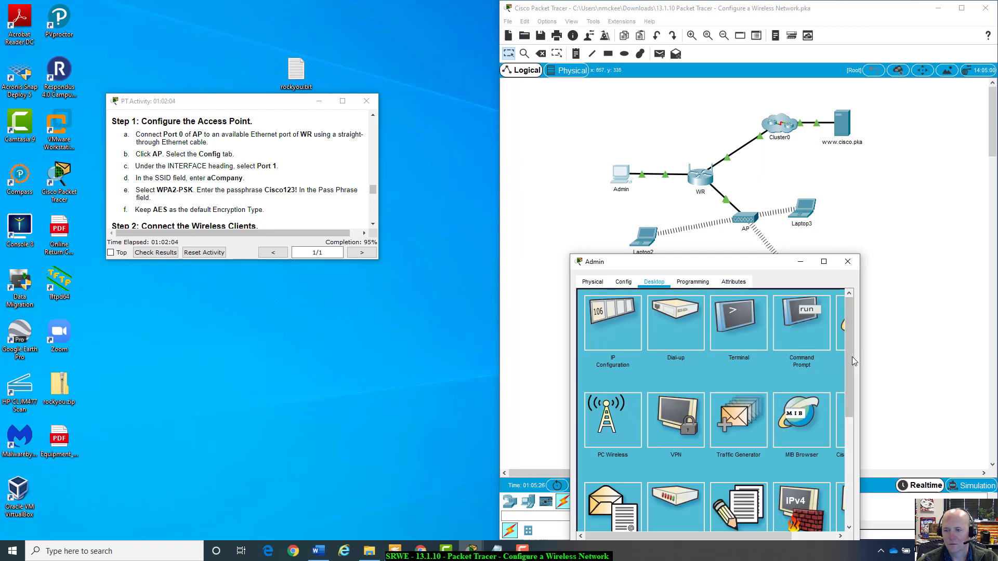
{"action": "left_click_drag", "start_coordinate": [860, 351], "coordinate": [934, 348]}
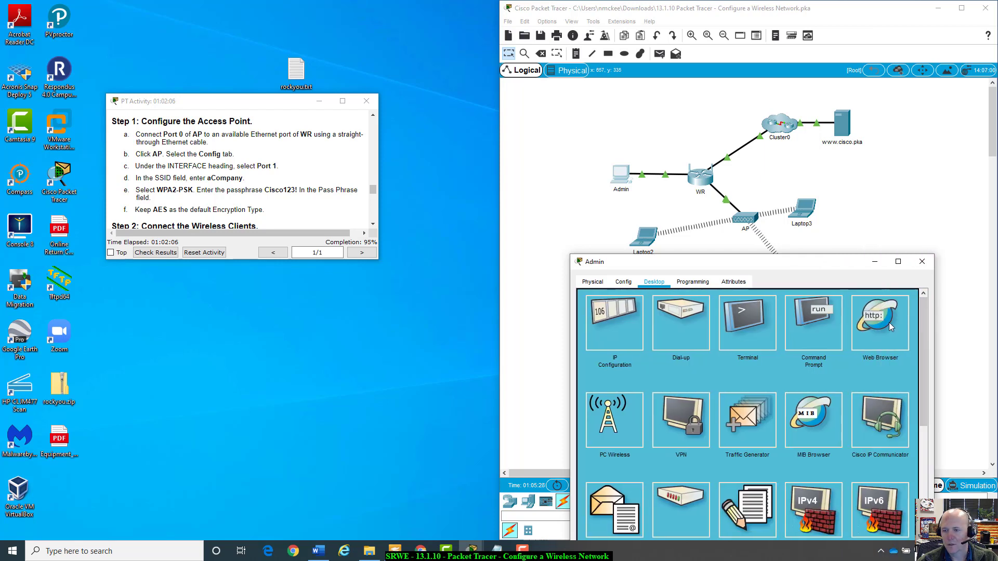
{"action": "double_click", "coordinate": [890, 325]}
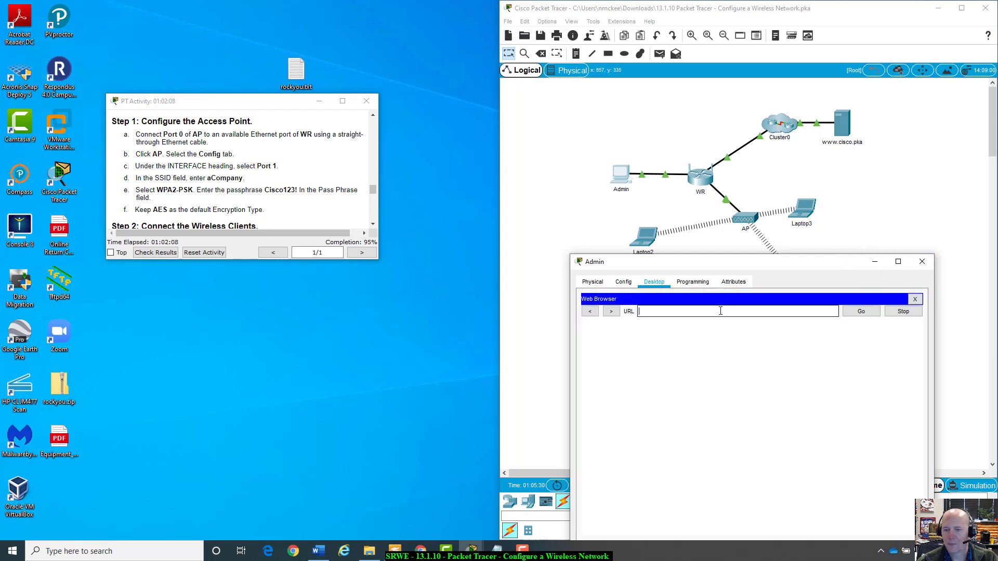
Browse to 192.168.50.1 and log in to WR with the router's admin credentials.
{"action": "type", "text": "192.168."}
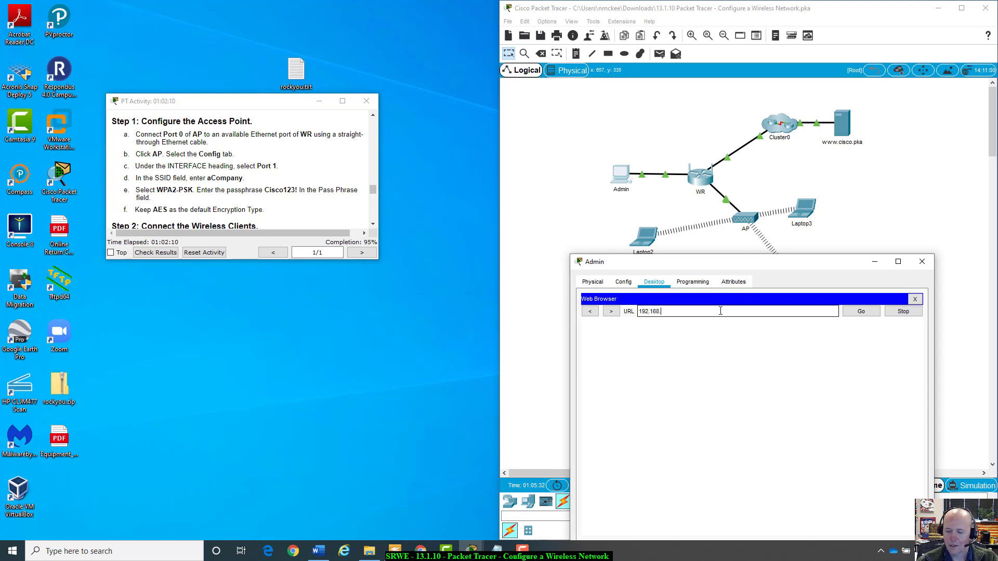
{"action": "type", "text": "50"}
{"action": "key", "text": "BackSpace"}
{"action": "type", "text": "50.1"}
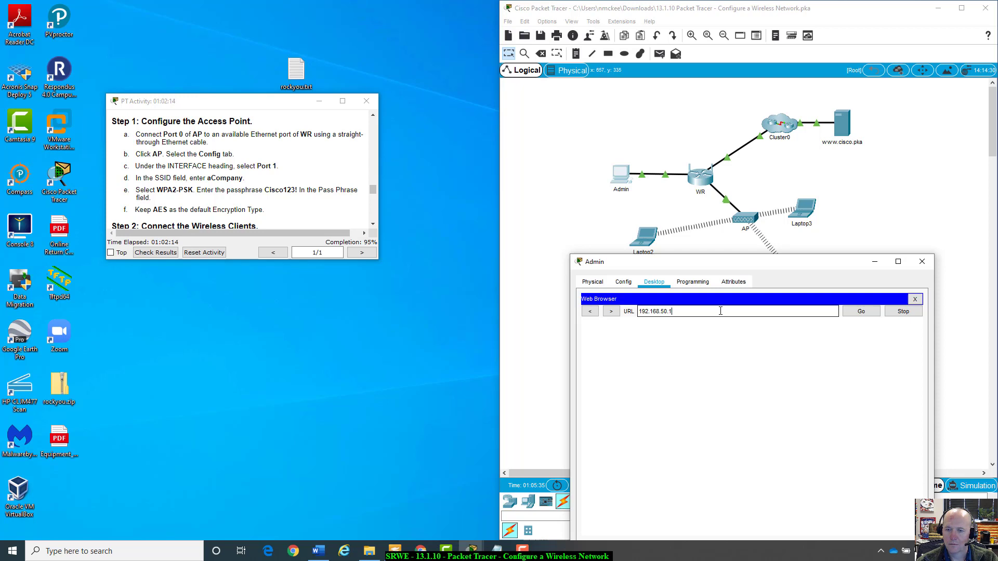
{"action": "key", "text": "Return"}
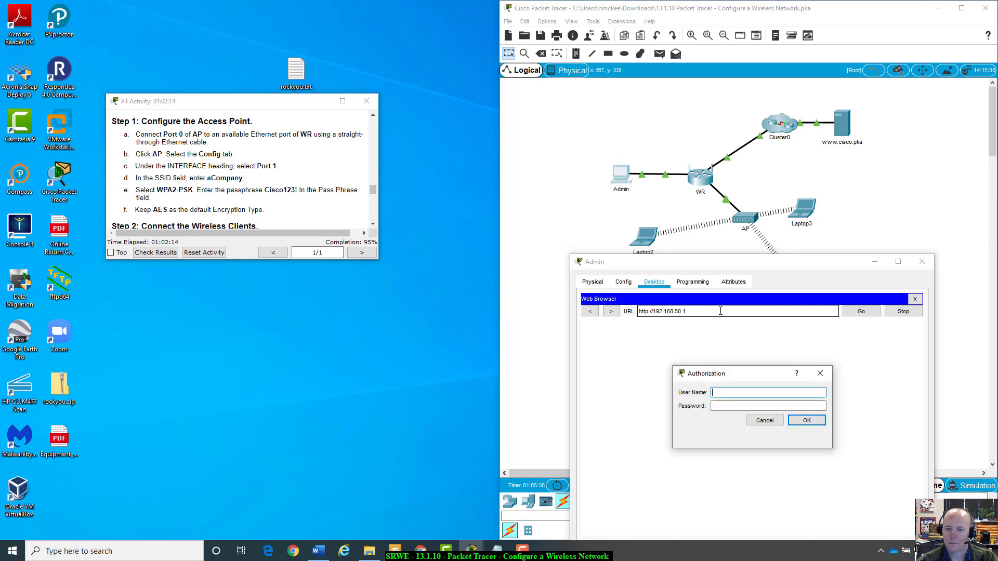
{"action": "type", "text": "admin"}
{"action": "key", "text": "Tab"}
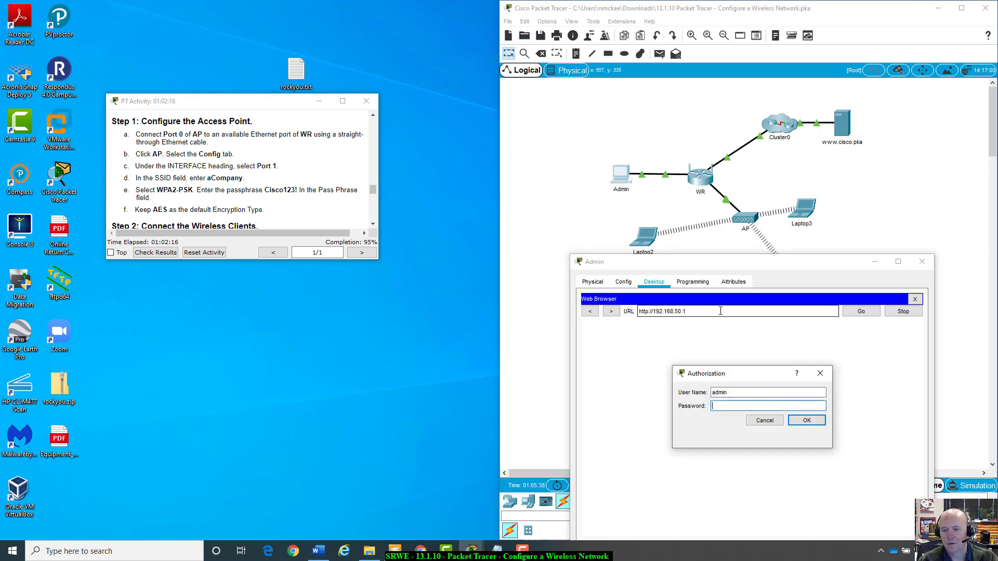
{"action": "type", "text": "admin"}
{"action": "key", "text": "Return"}
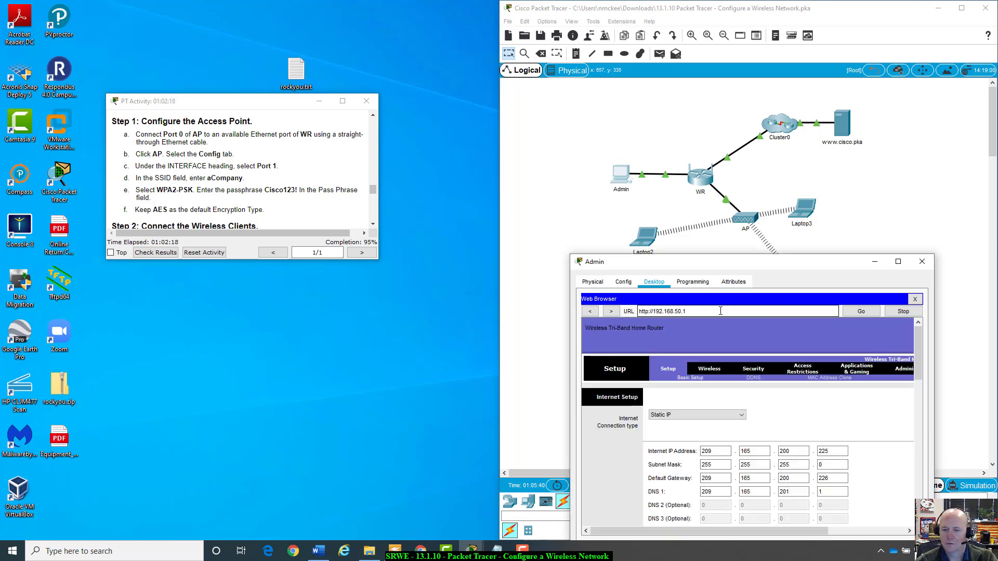
{"action": "left_click_drag", "start_coordinate": [805, 266], "coordinate": [777, 154]}
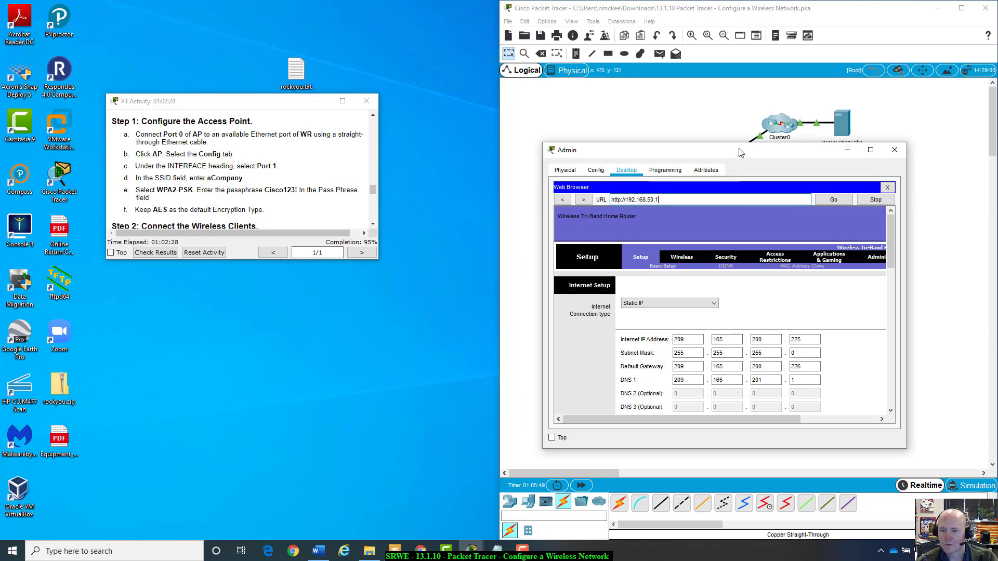
Change WR's Internet subnet mask to 255.255.255.252 and save the settings.
{"action": "left_click_drag", "start_coordinate": [740, 152], "coordinate": [747, 156]}
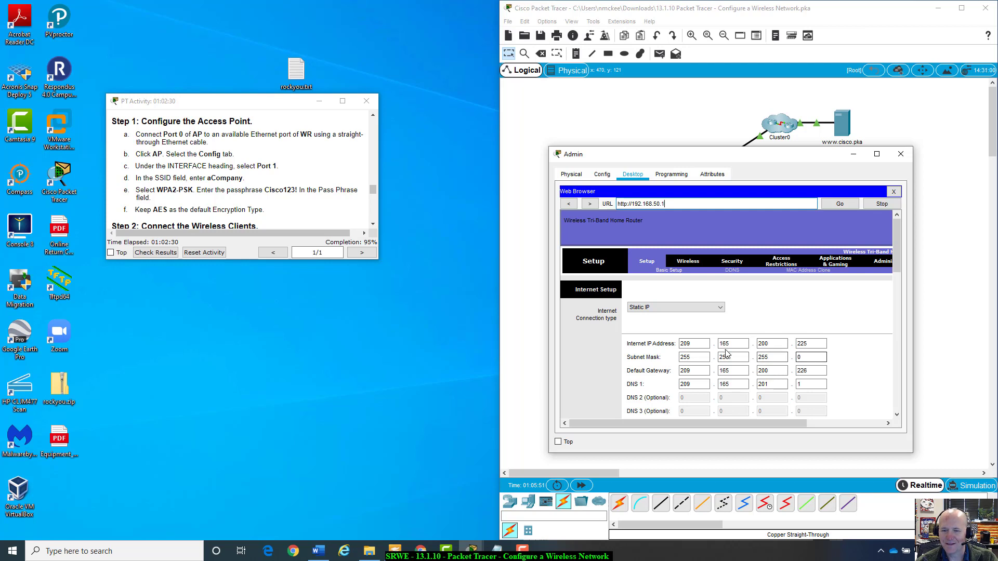
{"action": "left_click", "coordinate": [690, 357]}
{"action": "left_click", "coordinate": [725, 357]}
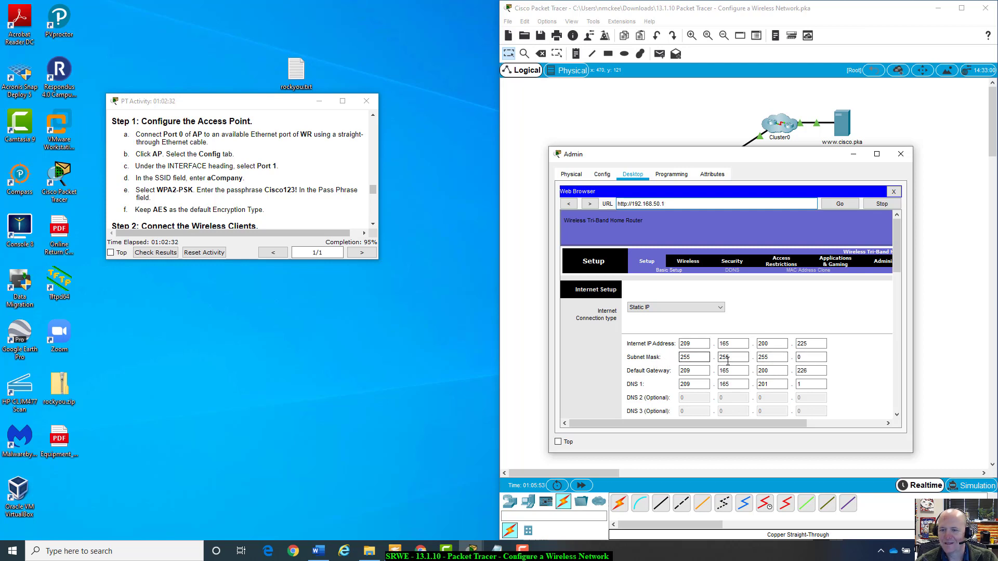
{"action": "left_click", "coordinate": [766, 357]}
{"action": "left_click", "coordinate": [807, 358]}
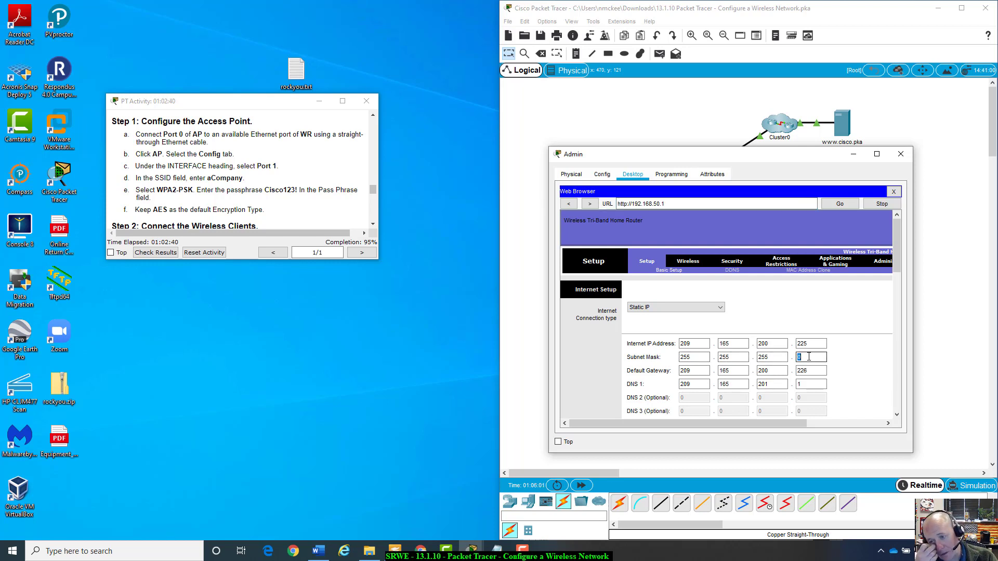
{"action": "key", "text": "Tab"}
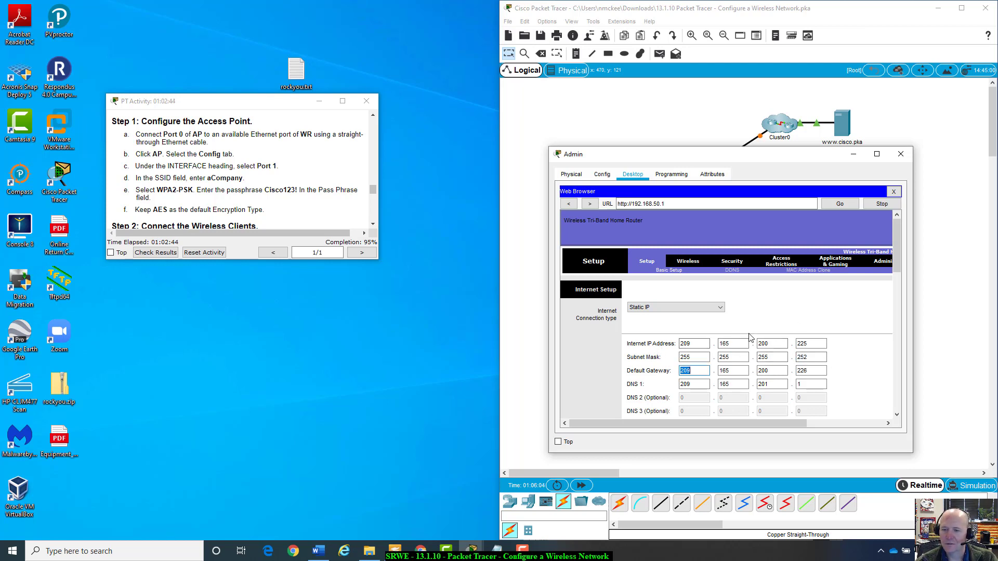
{"action": "scroll", "coordinate": [830, 356], "scroll_direction": "down", "scroll_amount": 3}
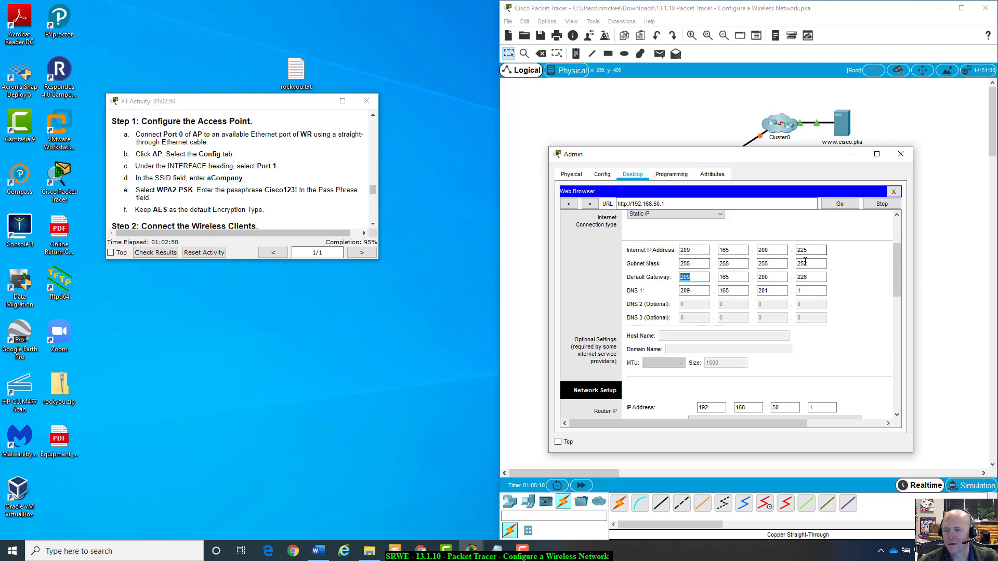
{"action": "scroll", "coordinate": [877, 360], "scroll_direction": "down", "scroll_amount": 1}
{"action": "scroll", "coordinate": [877, 360], "scroll_direction": "down", "scroll_amount": 10}
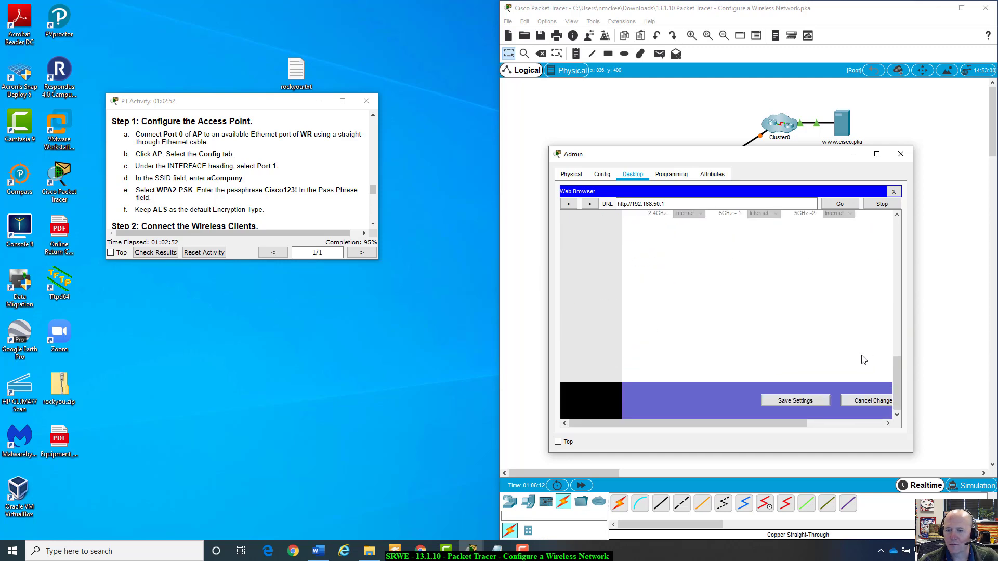
{"action": "left_click", "coordinate": [800, 398]}
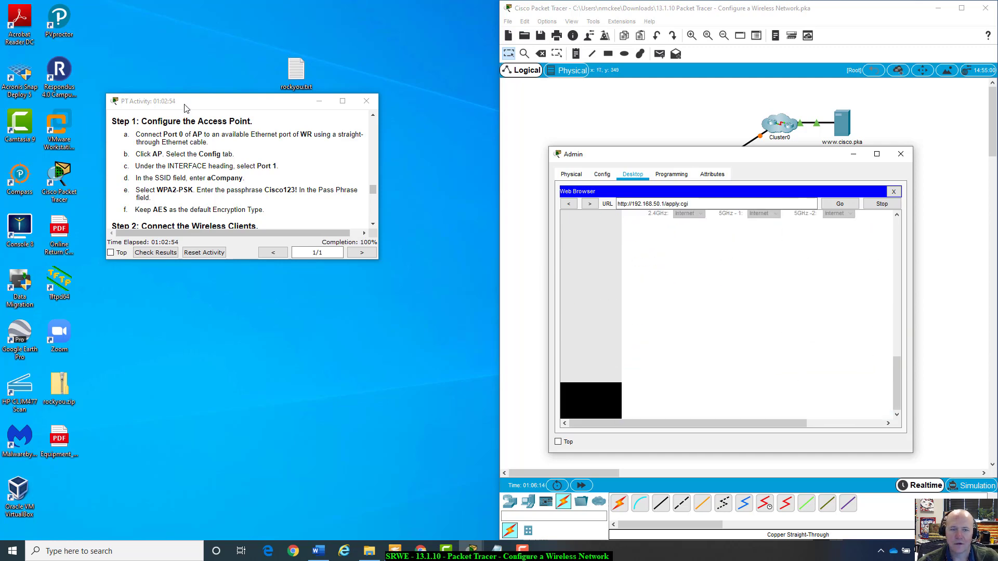
Close the Admin web browser and run Check Results for the activity.
{"action": "left_click_drag", "start_coordinate": [245, 107], "coordinate": [276, 149]}
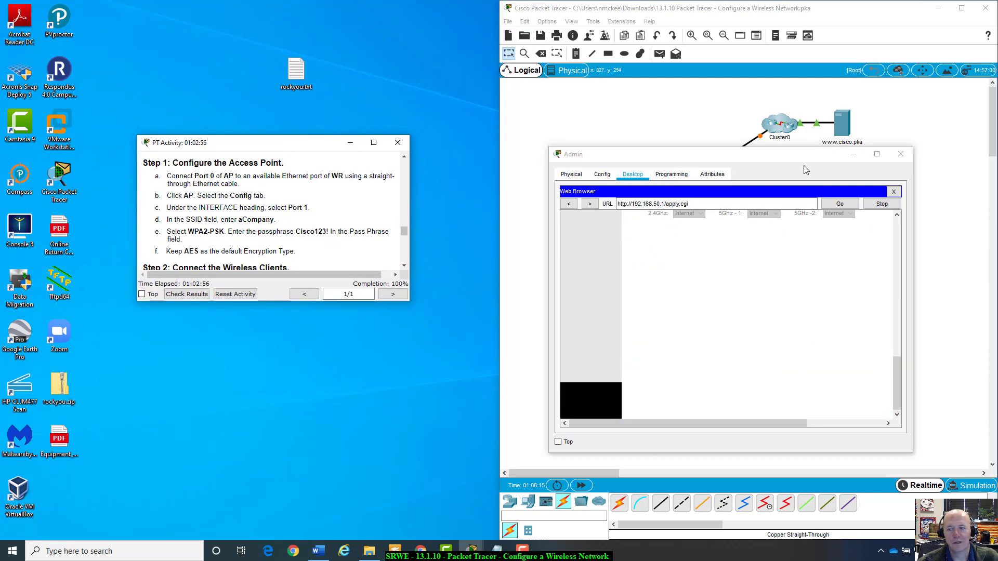
{"action": "left_click", "coordinate": [898, 222]}
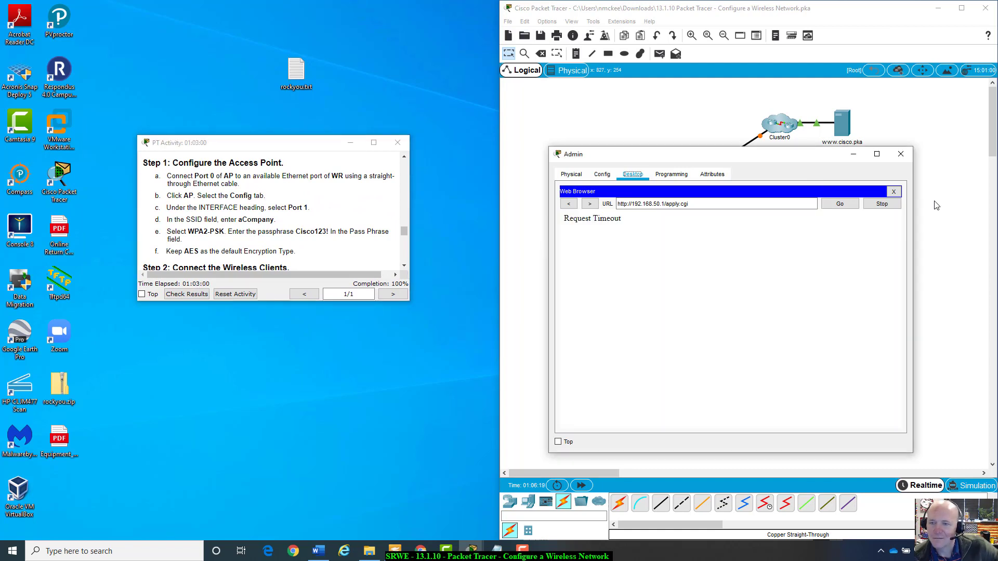
{"action": "left_click", "coordinate": [894, 191]}
{"action": "left_click", "coordinate": [201, 296]}
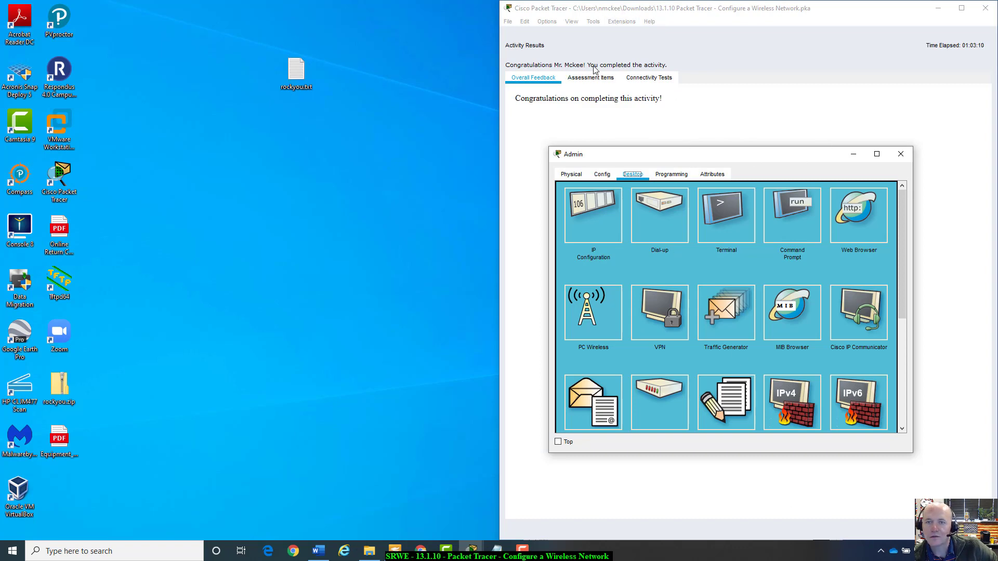
Close the Admin window, then move and enlarge the instructions window to review Part 4.
{"action": "key", "text": "Escape"}
{"action": "key", "text": "Escape"}
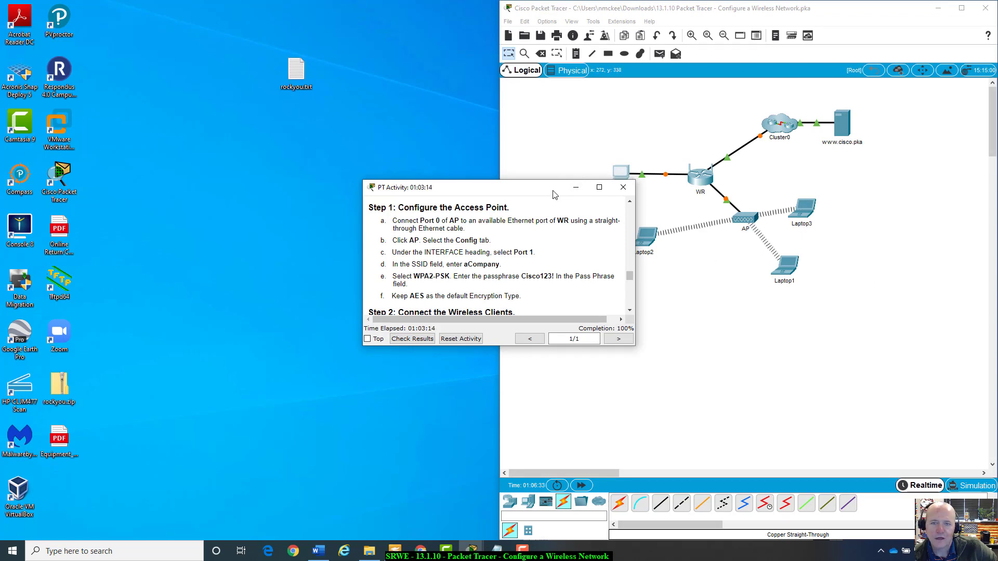
{"action": "left_click_drag", "start_coordinate": [554, 188], "coordinate": [276, 82]}
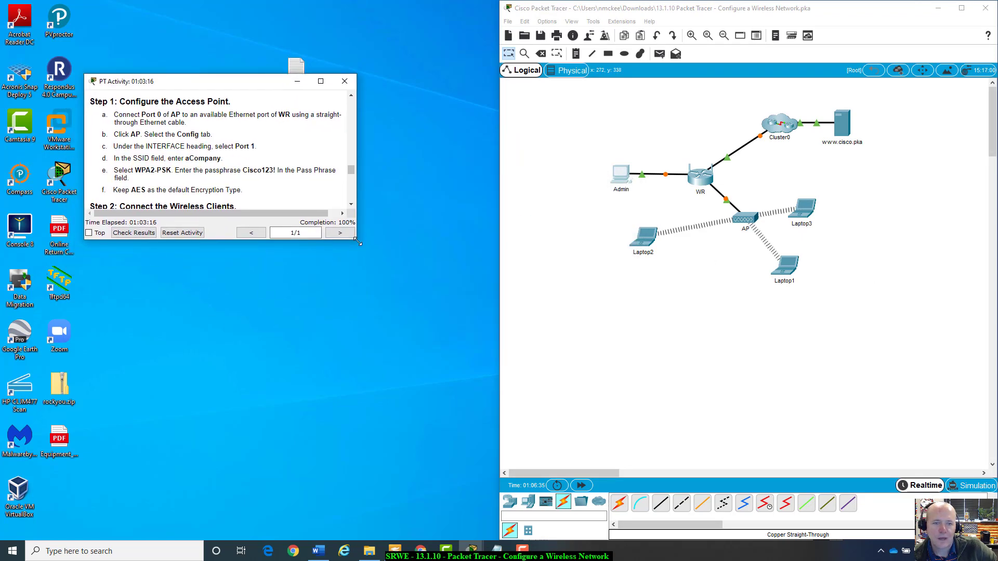
{"action": "left_click_drag", "start_coordinate": [357, 242], "coordinate": [505, 510]}
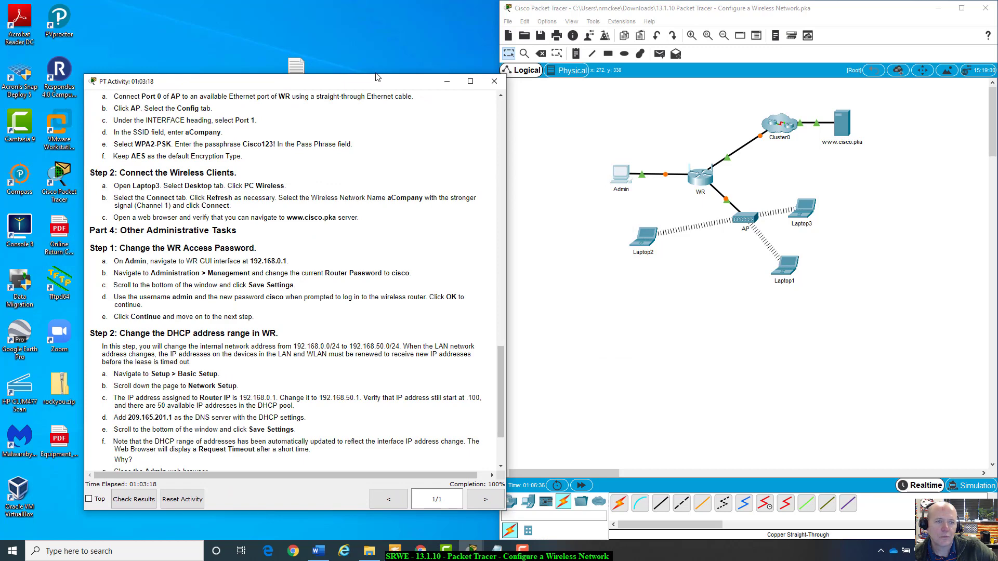
{"action": "left_click_drag", "start_coordinate": [377, 77], "coordinate": [332, 10]}
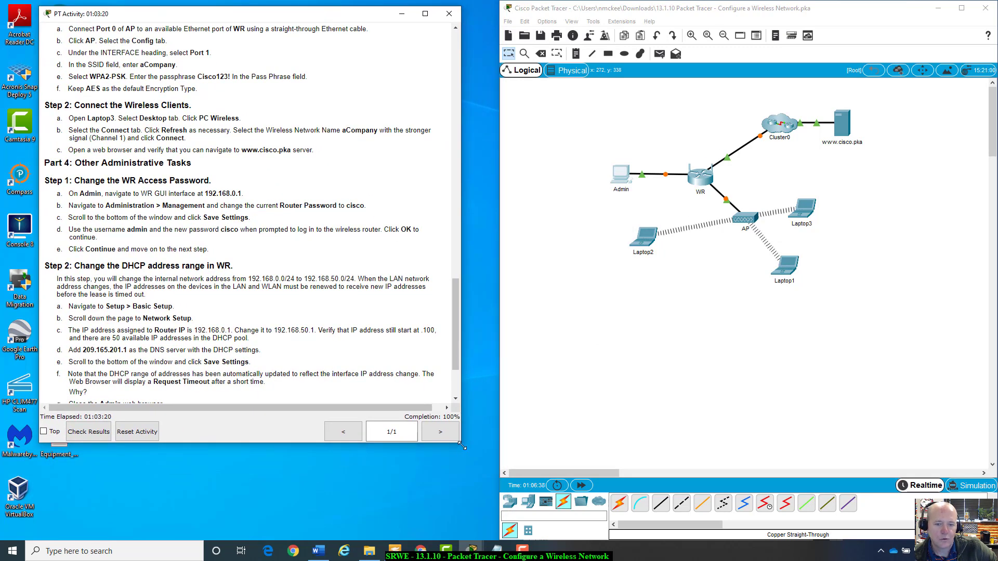
{"action": "left_click_drag", "start_coordinate": [460, 443], "coordinate": [497, 529]}
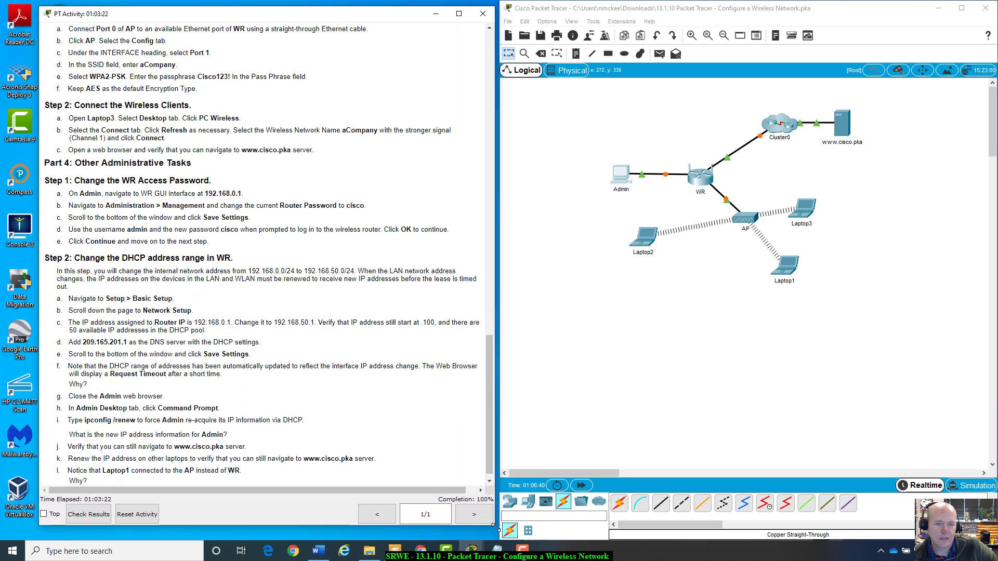
{"action": "scroll", "coordinate": [184, 459], "scroll_direction": "up", "scroll_amount": 20}
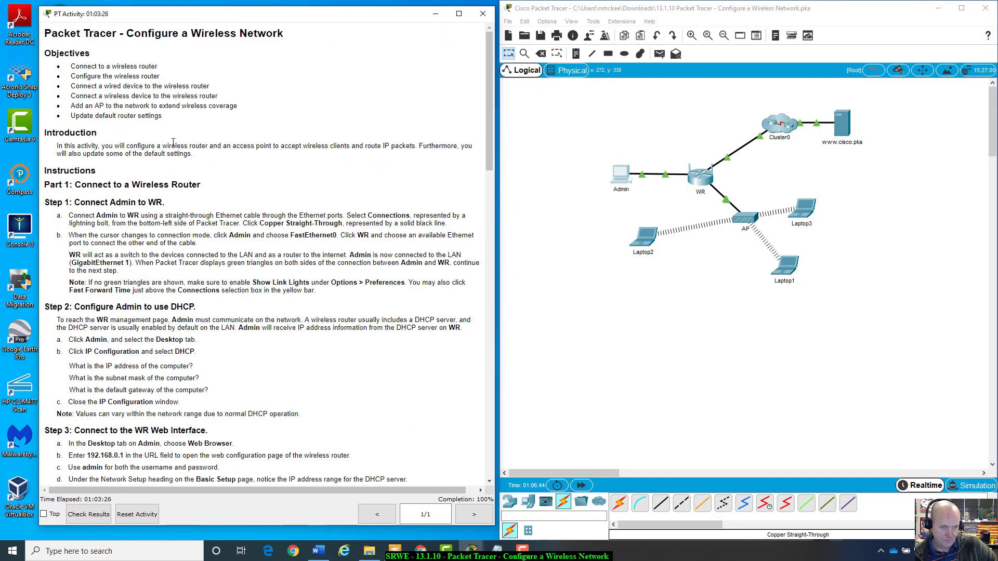
{"action": "scroll", "coordinate": [228, 294], "scroll_direction": "down", "scroll_amount": 20}
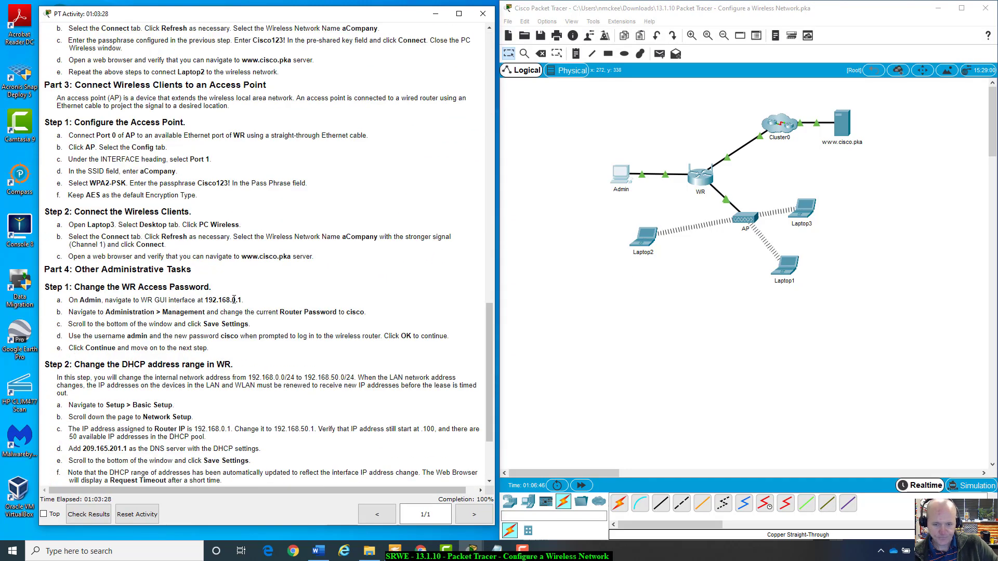